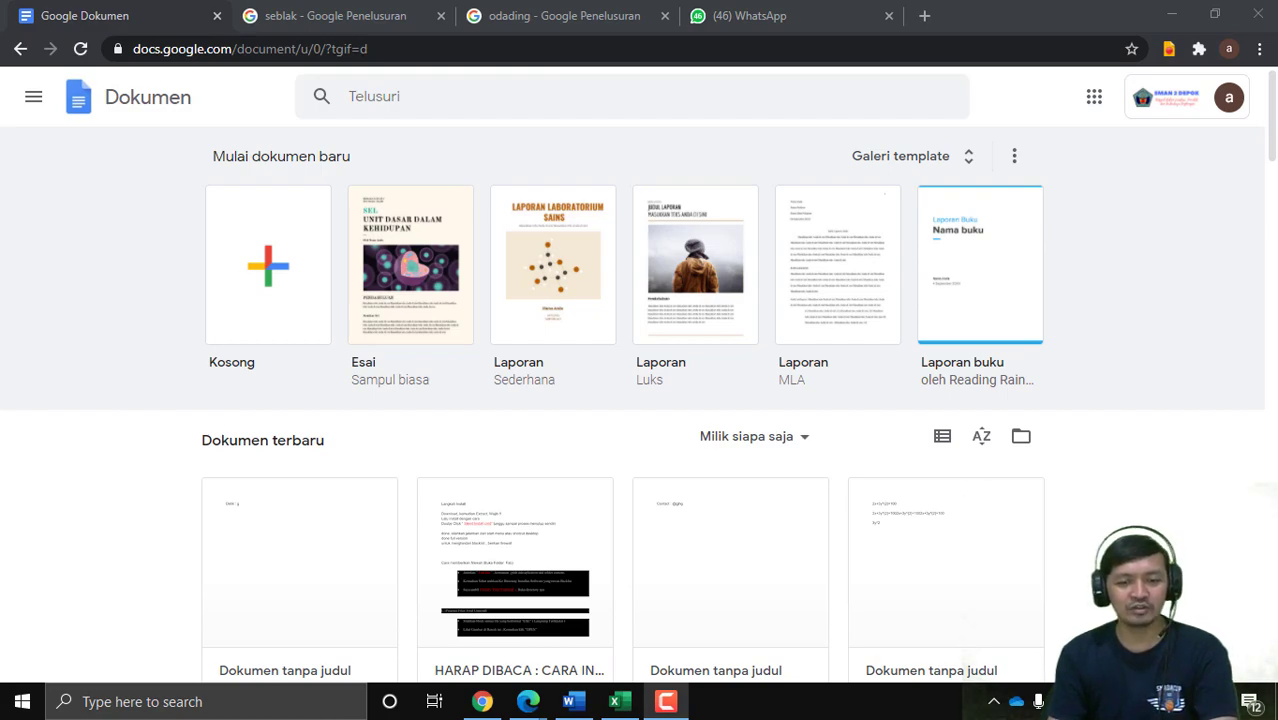
Step: Search the web for "google form" and open Google Formulir for personal use from its introduction page
{"action": "left_click", "coordinate": [250, 296]}
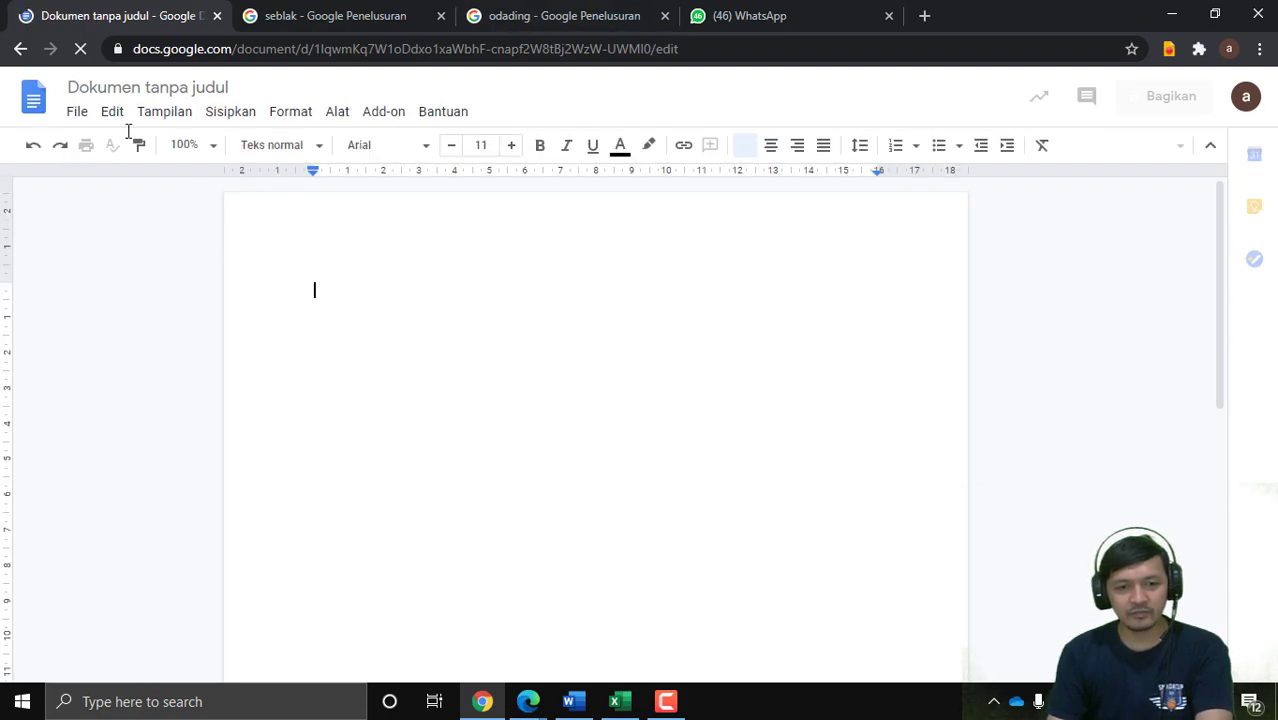
{"action": "left_click", "coordinate": [200, 45]}
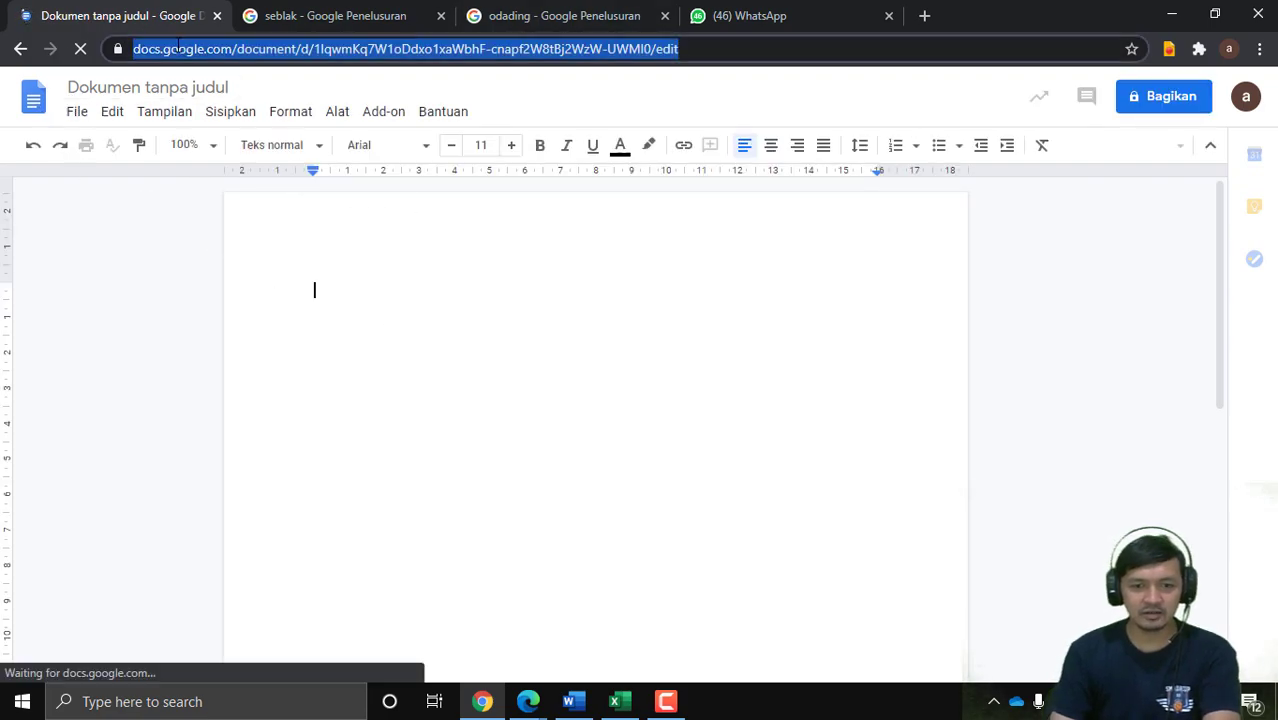
{"action": "type", "text": "google f"}
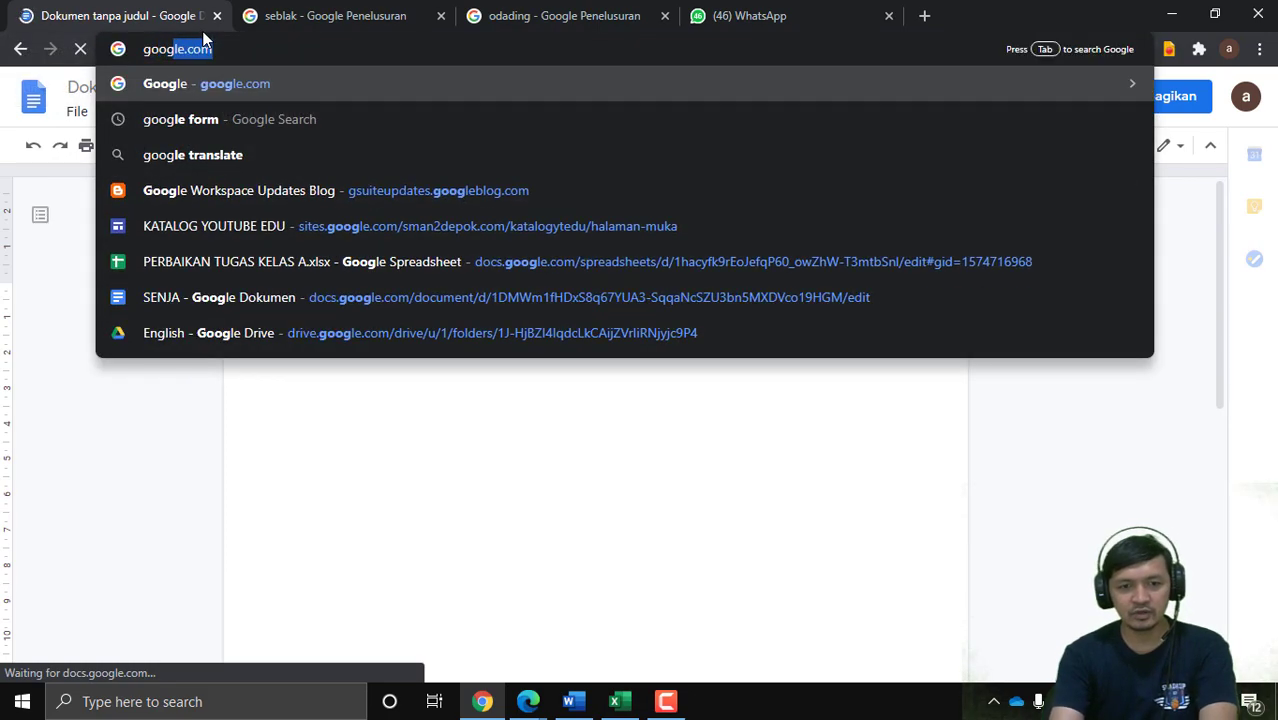
{"action": "type", "text": "orm"}
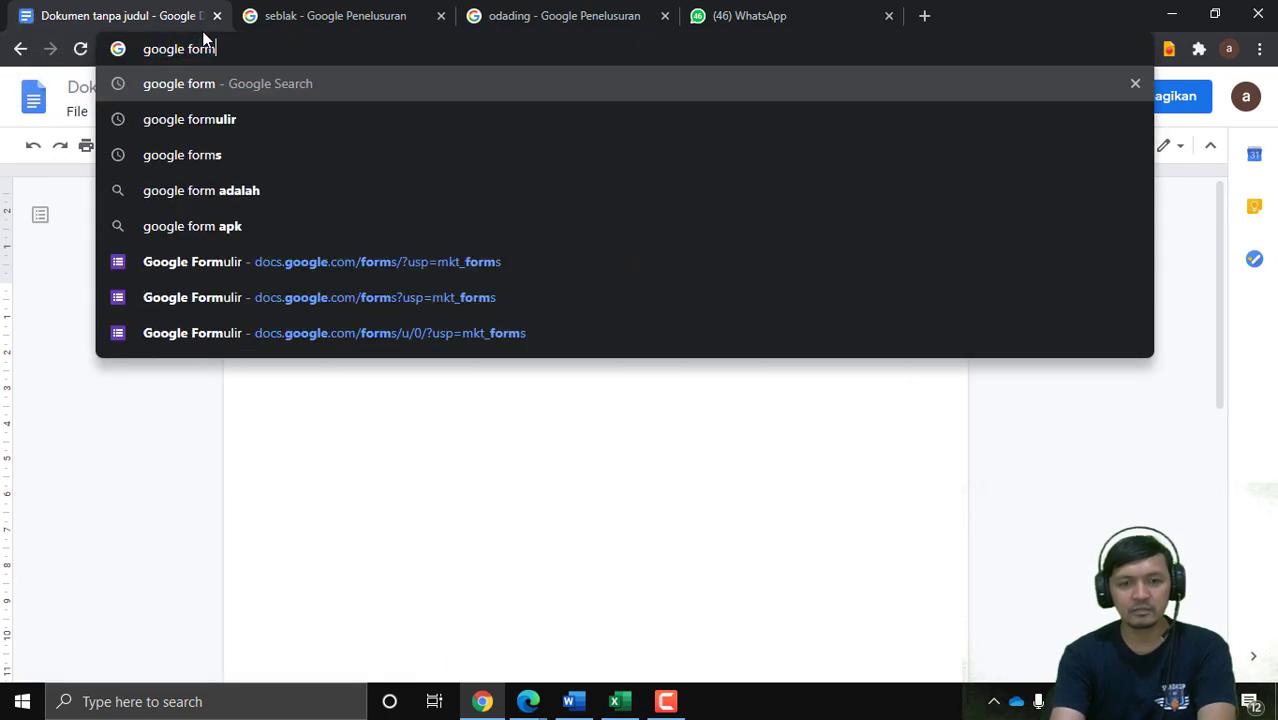
{"action": "key", "text": "Return"}
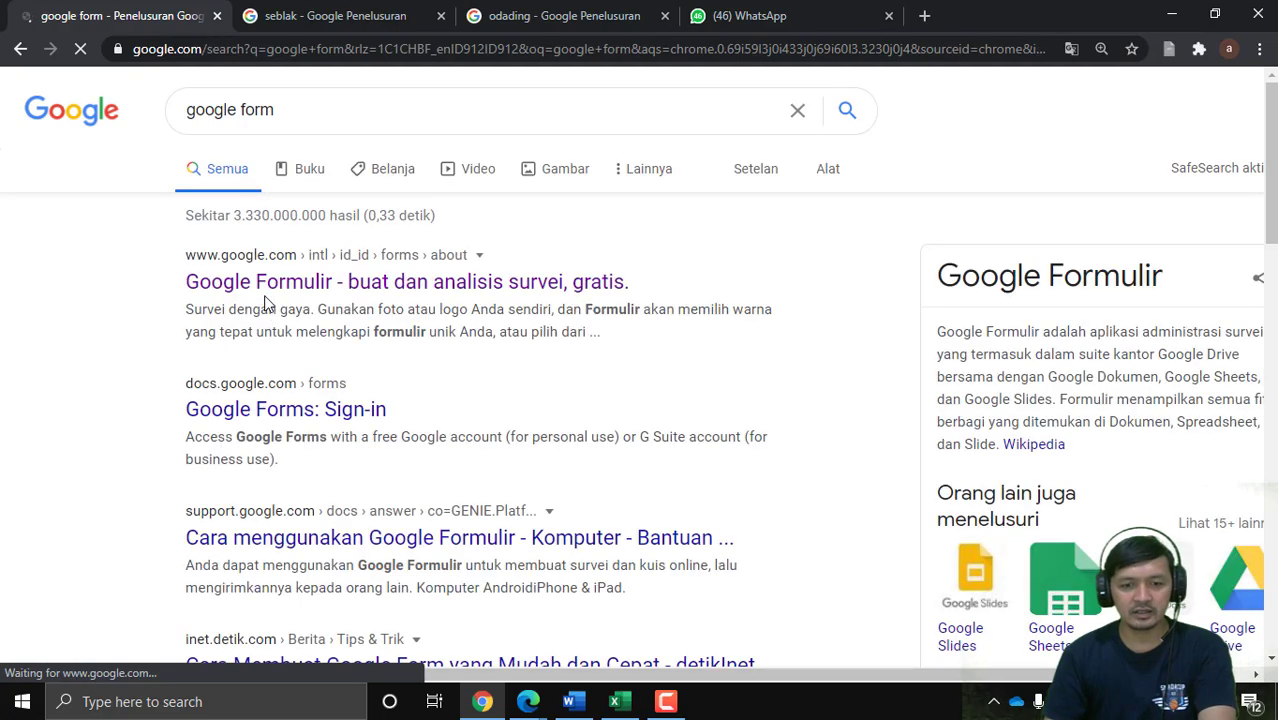
{"action": "left_click", "coordinate": [265, 284]}
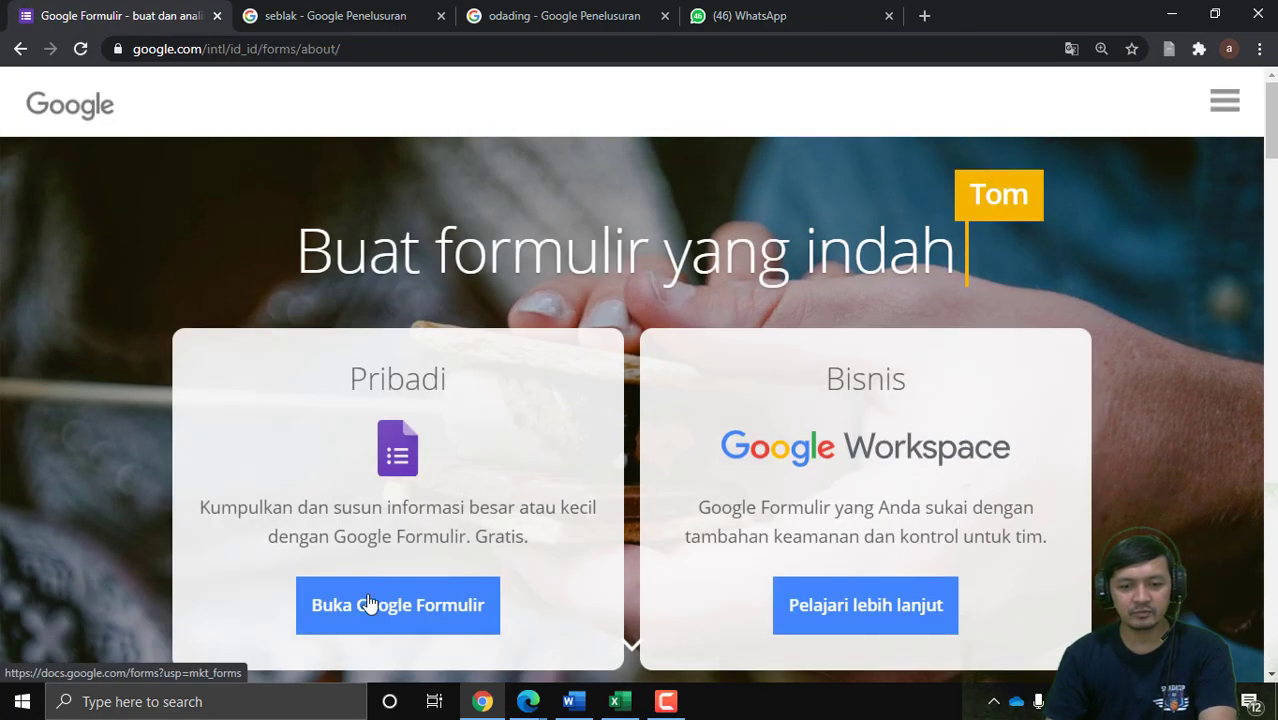
{"action": "left_click", "coordinate": [369, 603]}
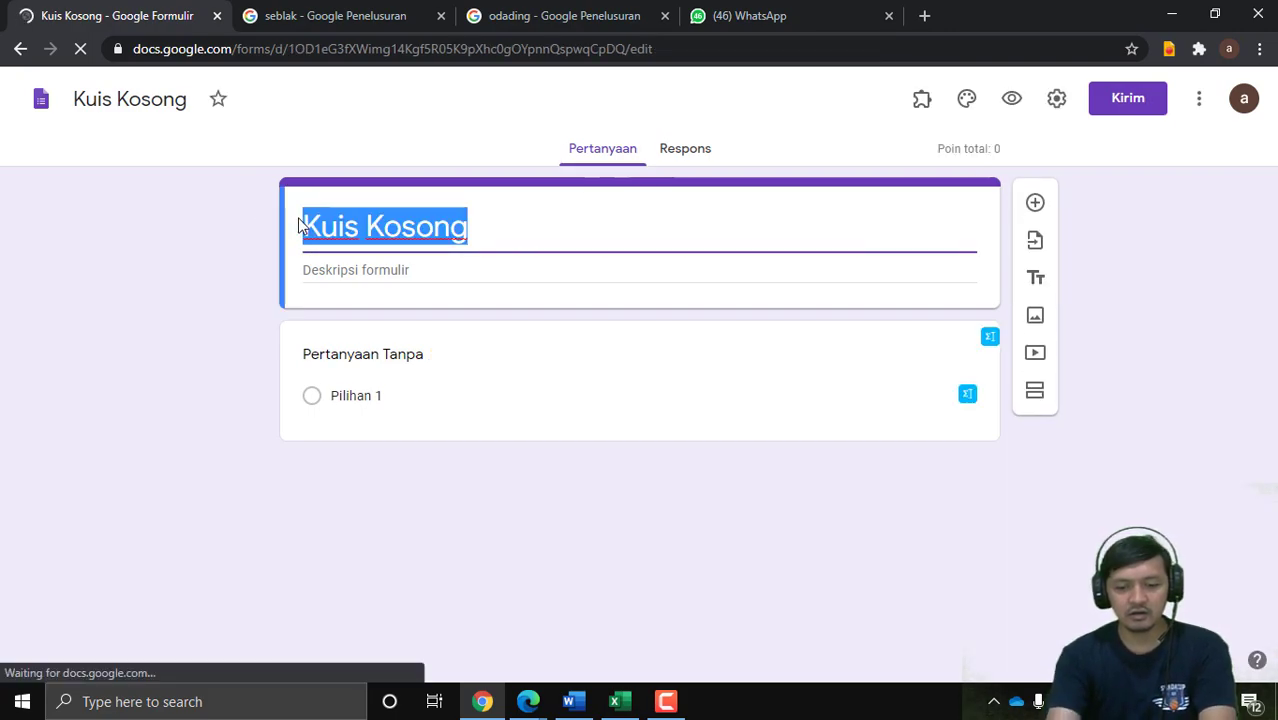
Step: Title the blank quiz "ULANGAN BASA SUNDA KELAS X"
{"action": "type", "text": "ULANGAN BASA "}
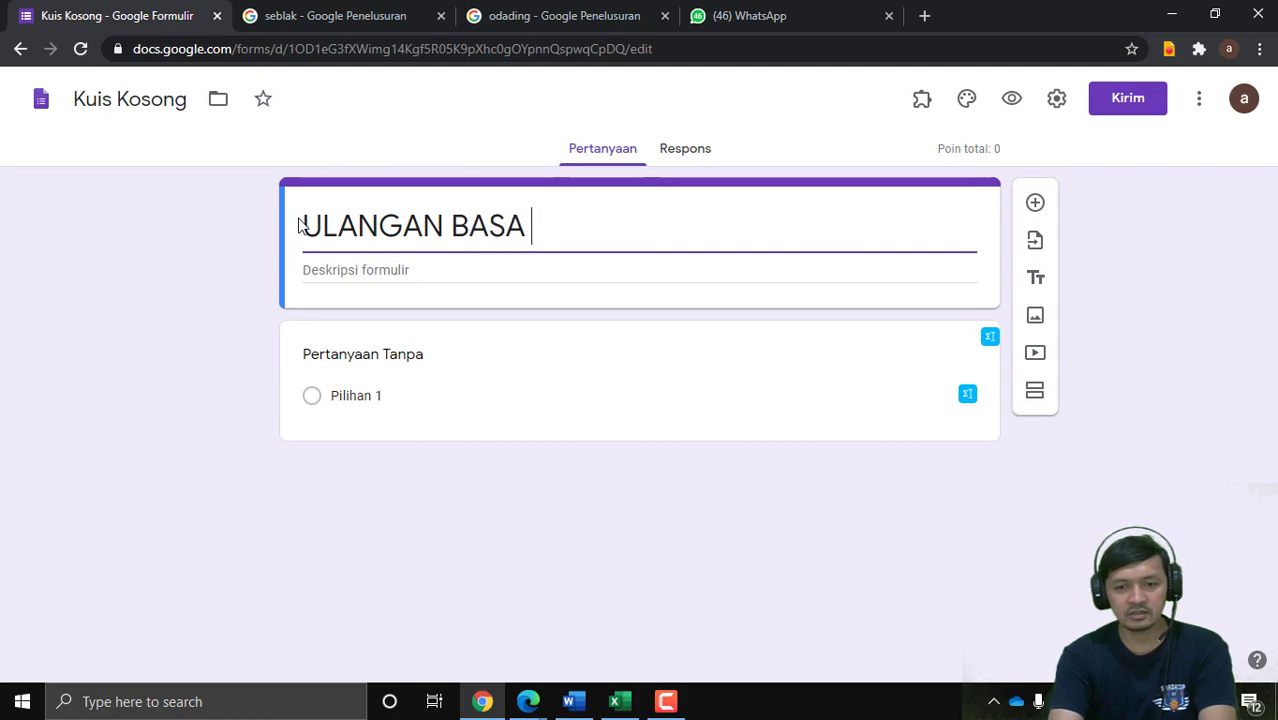
{"action": "type", "text": "SUNDA KELAS X"}
{"action": "left_click", "coordinate": [400, 264]}
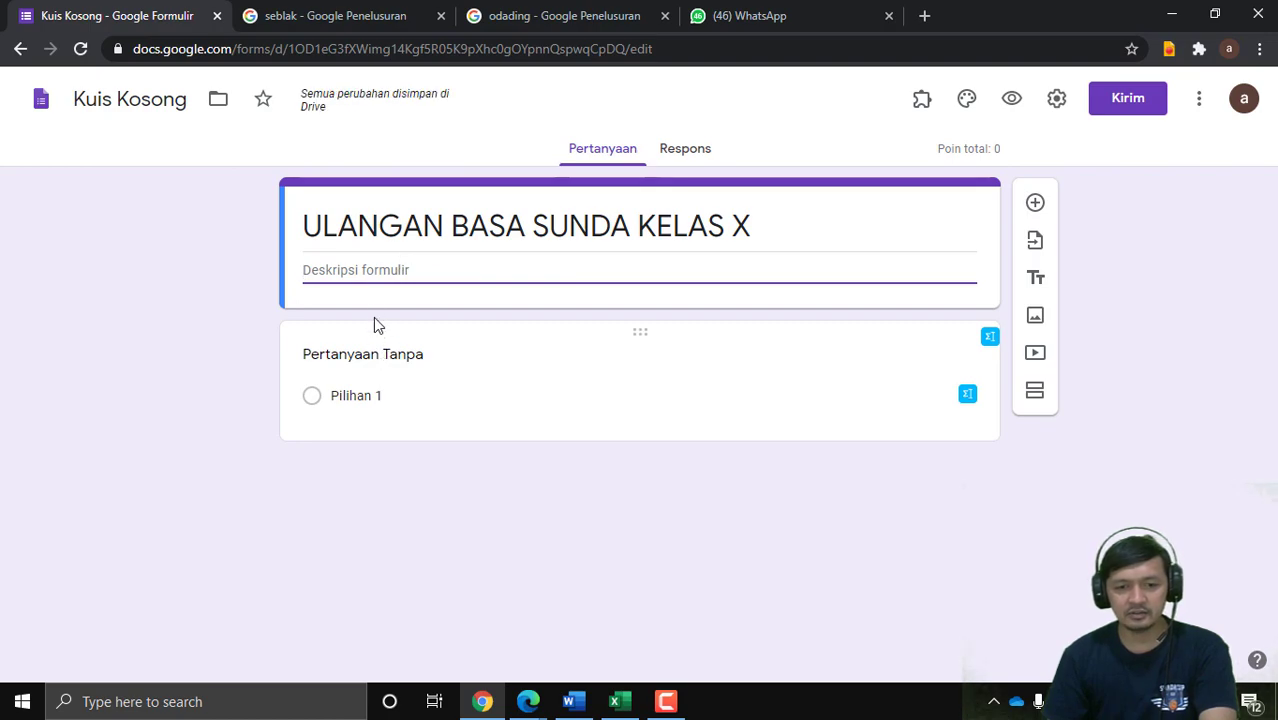
Step: Name the first question "NAMA" and make it required
{"action": "left_click", "coordinate": [391, 354]}
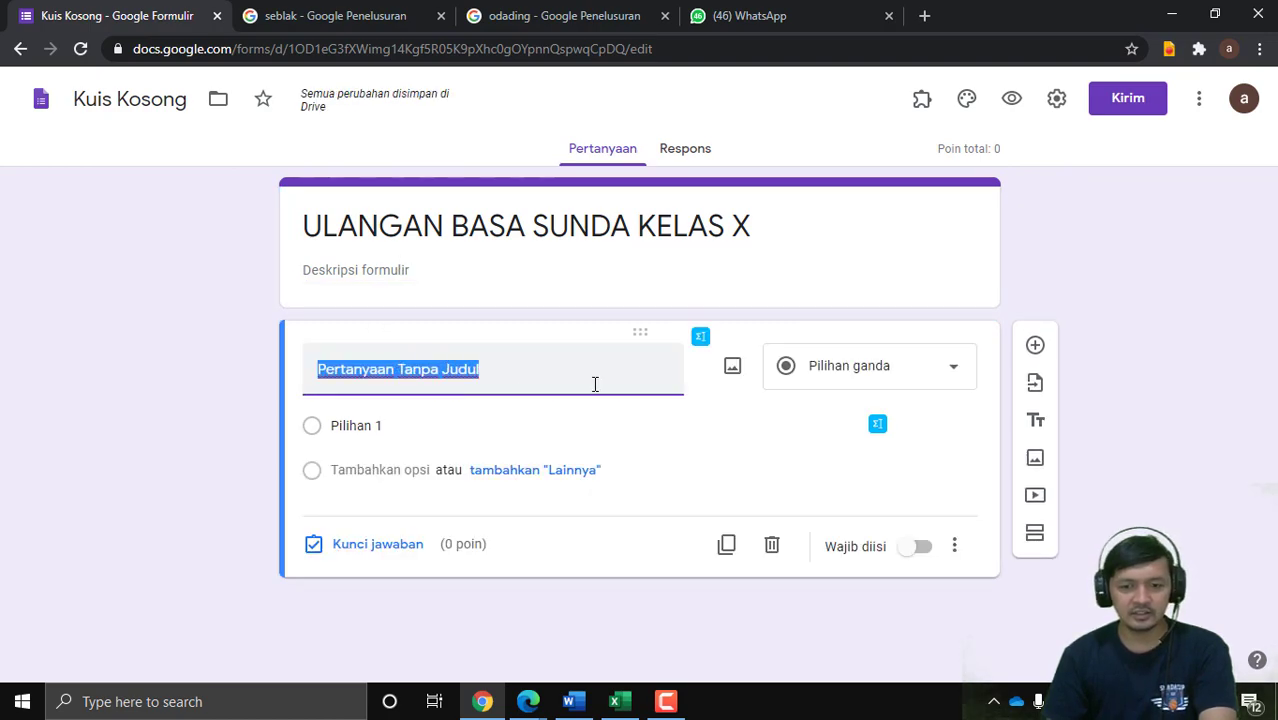
{"action": "type", "text": "NAMA"}
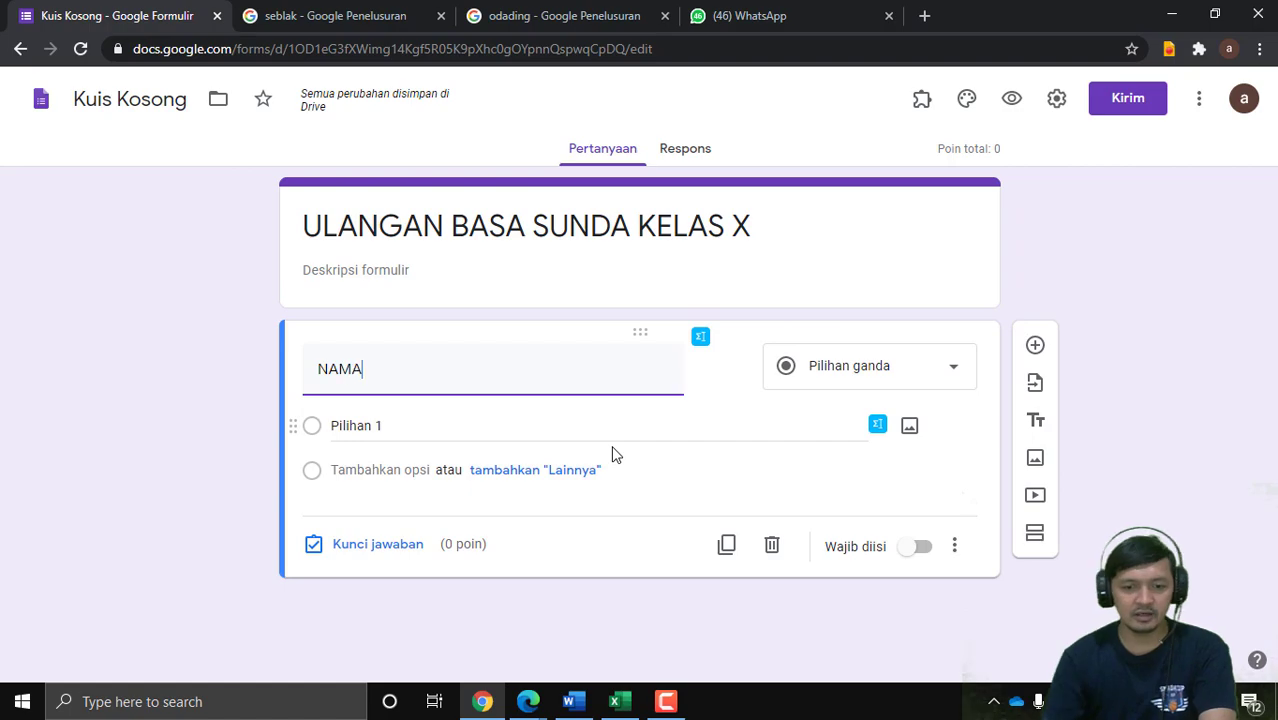
{"action": "left_click", "coordinate": [922, 548]}
Step: Add a required question named "KELAS" with the answer type Jawaban singkat
{"action": "left_click", "coordinate": [1035, 345]}
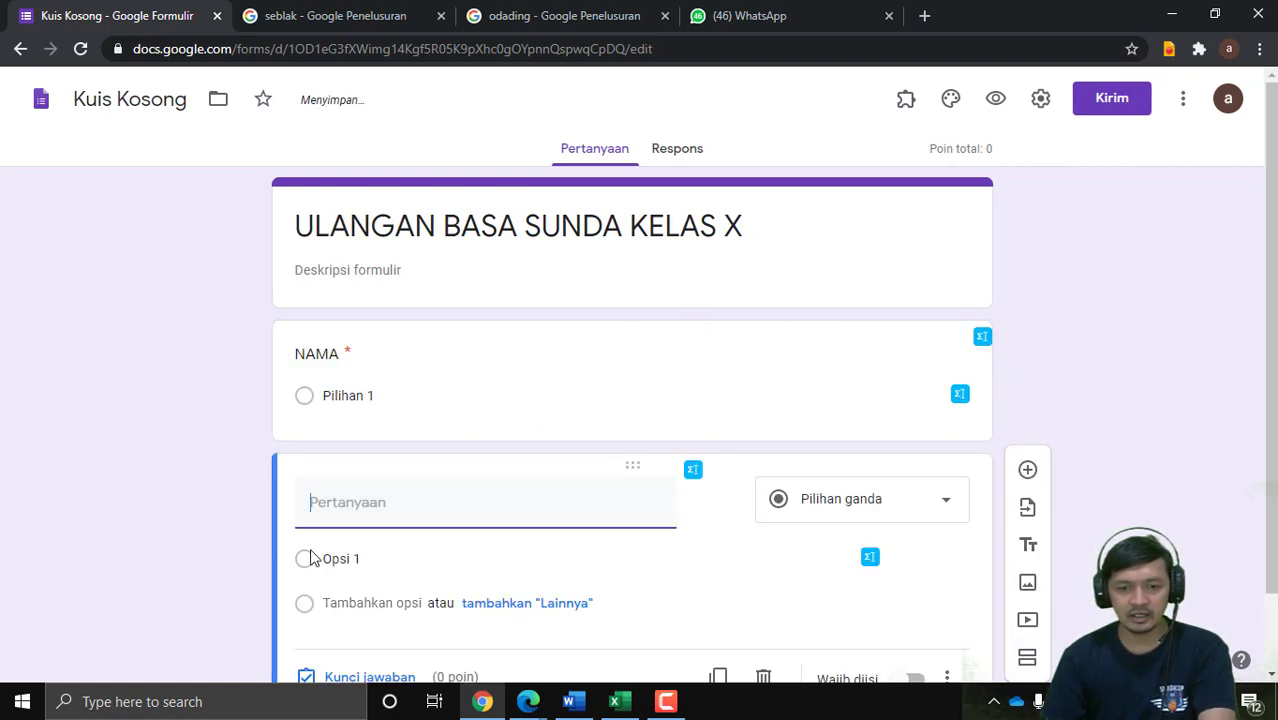
{"action": "type", "text": "KELAS"}
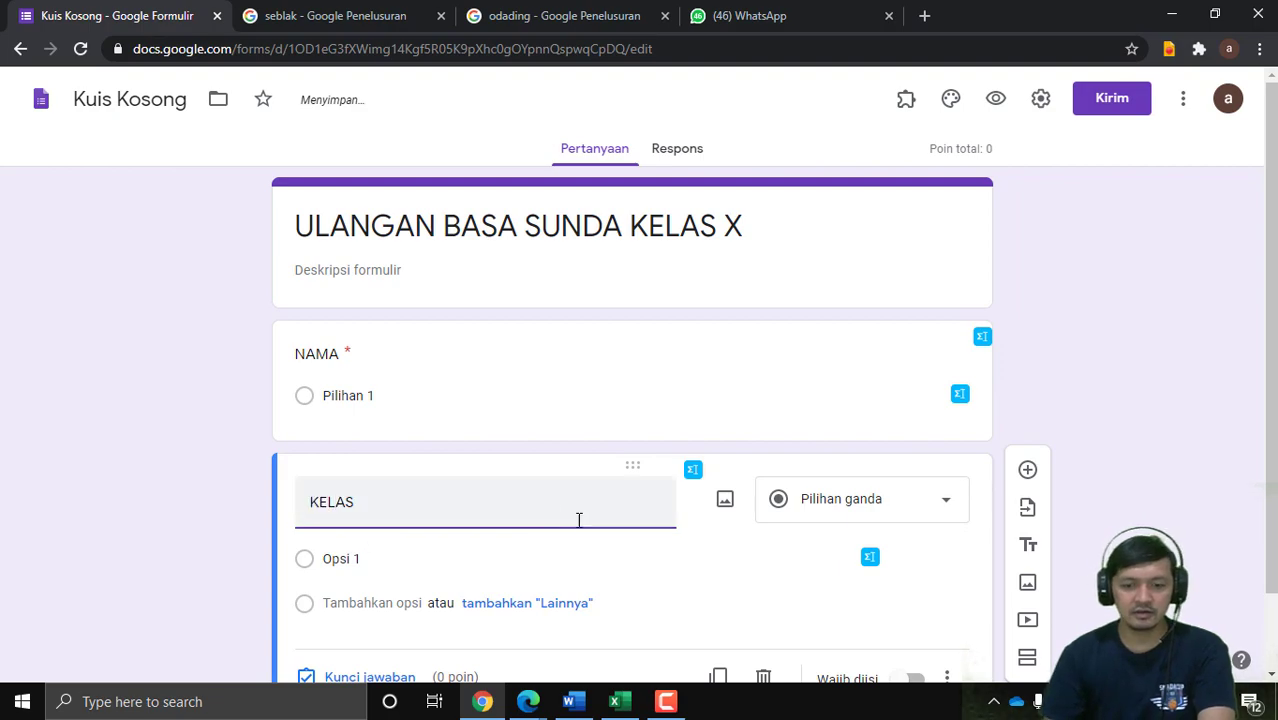
{"action": "scroll", "coordinate": [576, 518], "scroll_direction": "down", "scroll_amount": 1}
{"action": "left_click", "coordinate": [685, 510]}
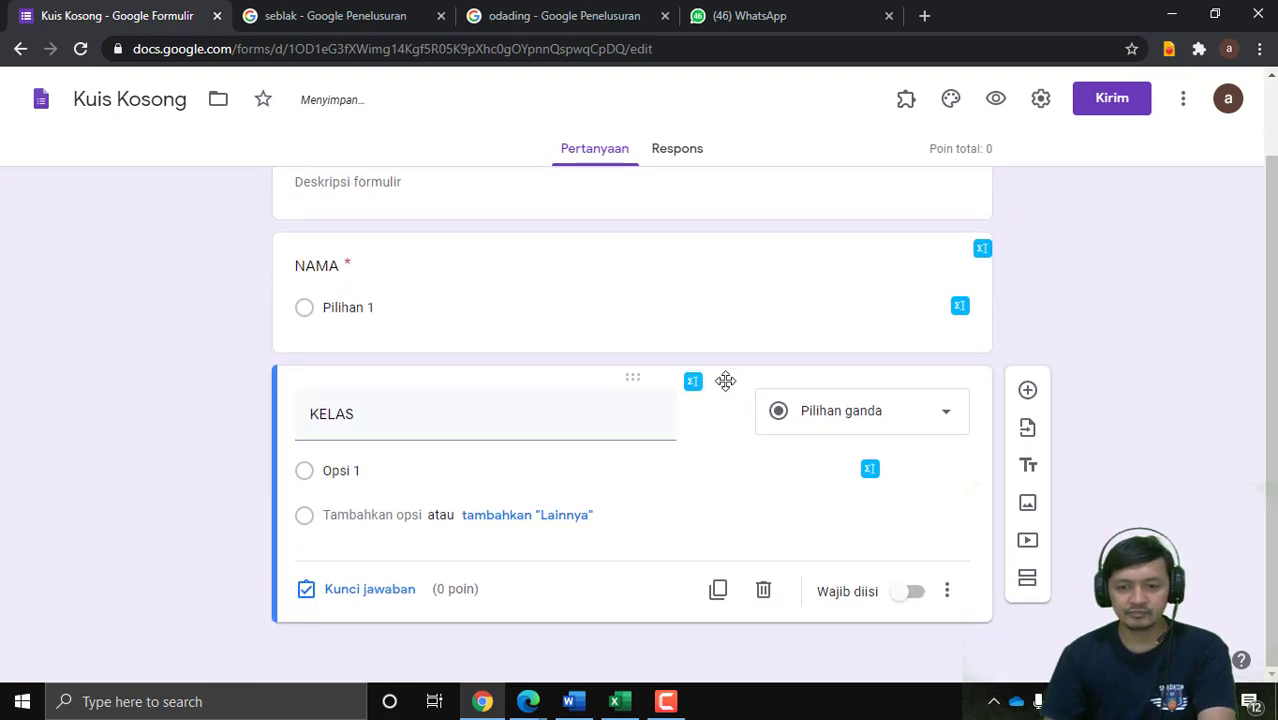
{"action": "left_click", "coordinate": [644, 416]}
{"action": "left_click", "coordinate": [738, 471]}
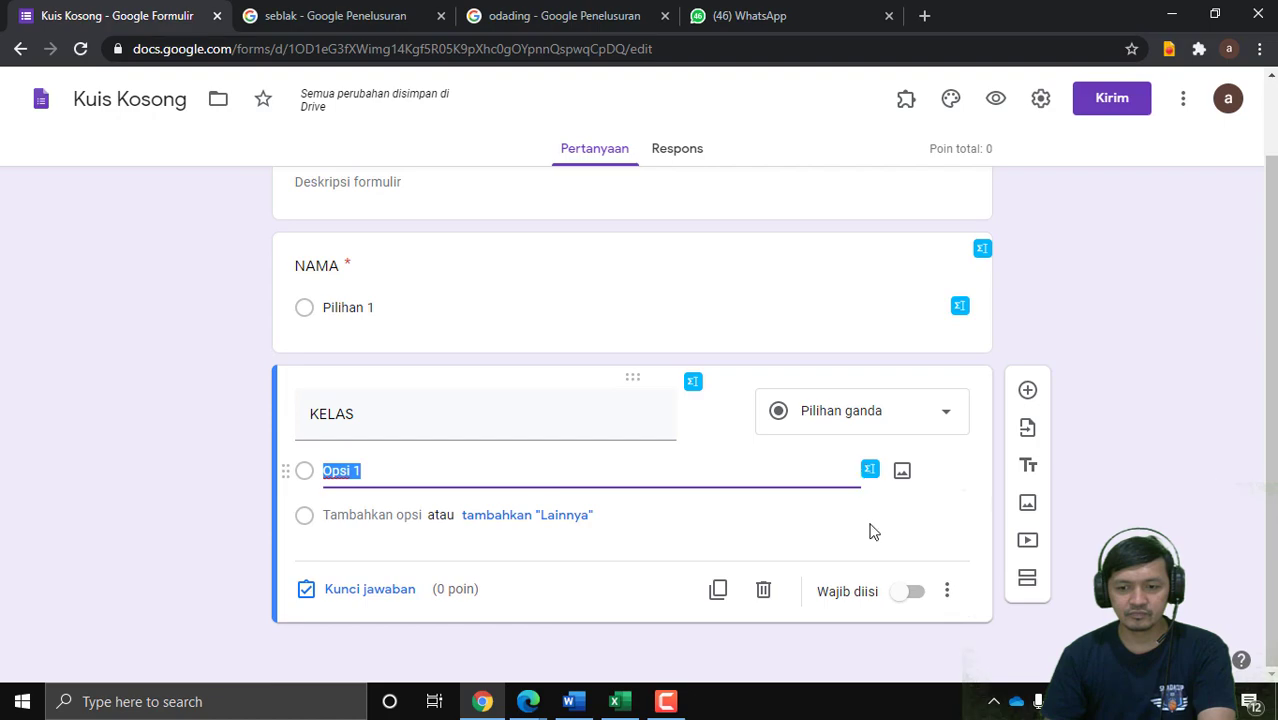
{"action": "left_click", "coordinate": [952, 422]}
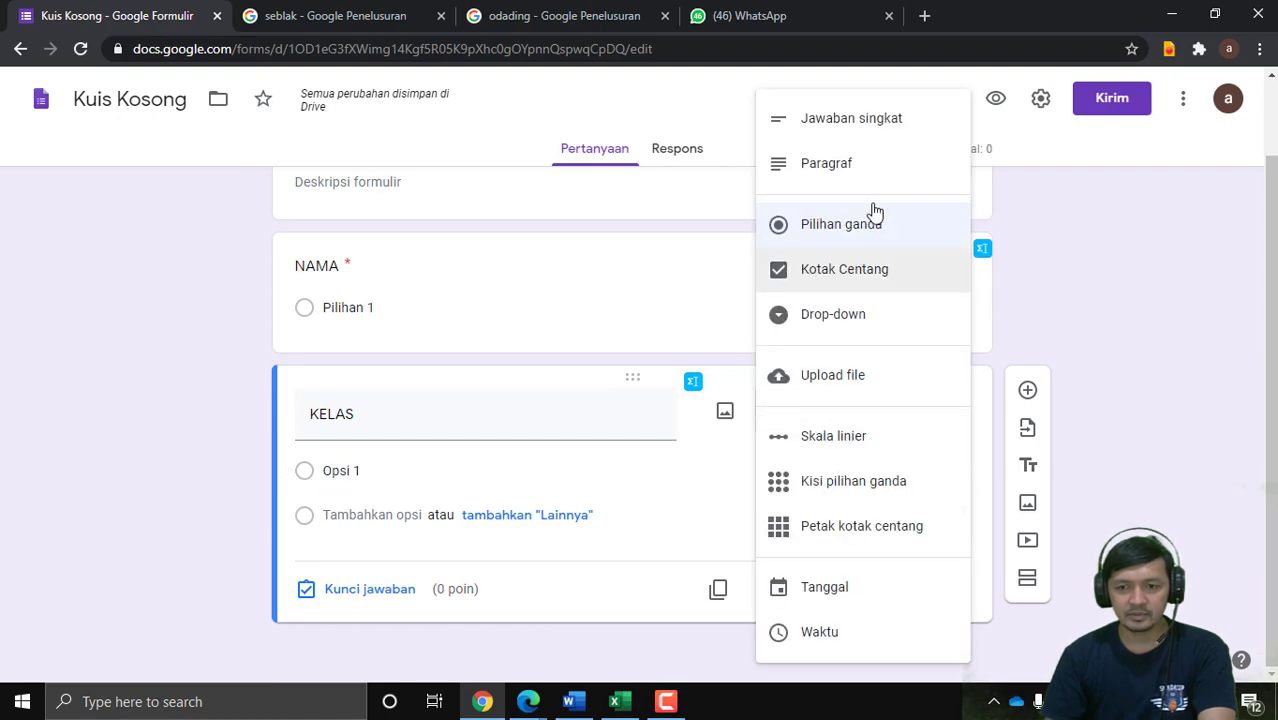
{"action": "left_click", "coordinate": [890, 130]}
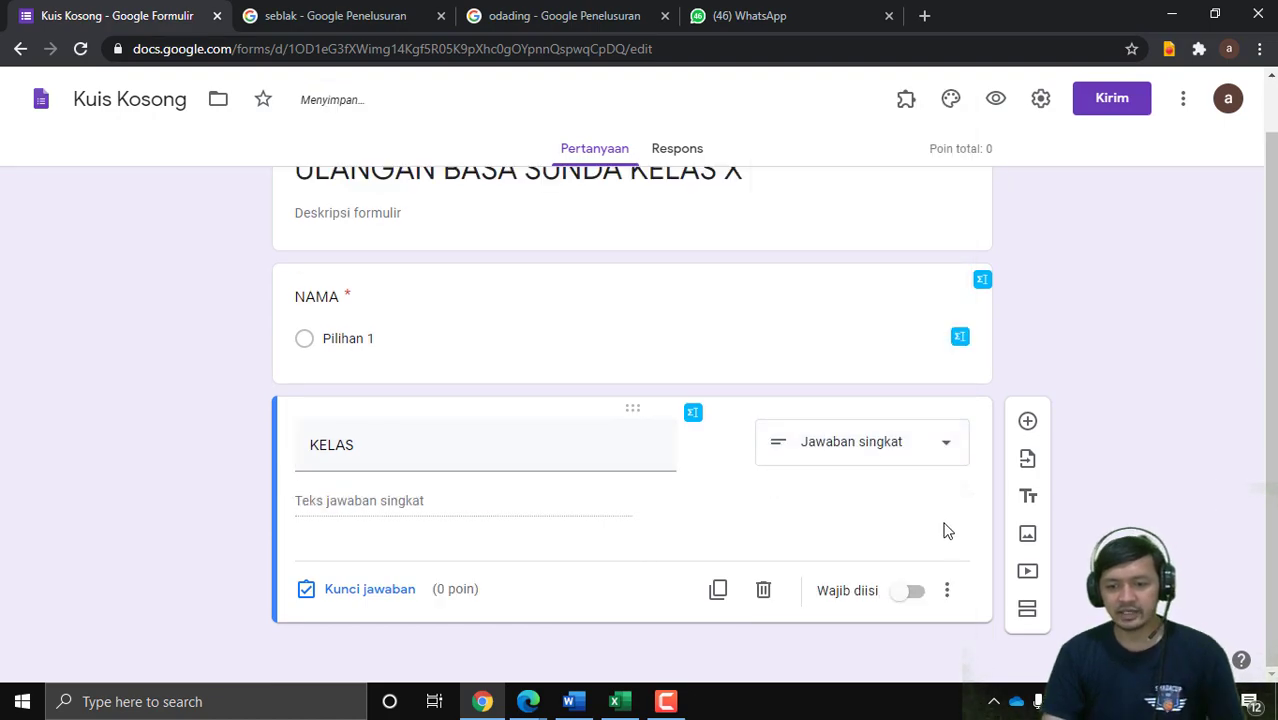
{"action": "left_click", "coordinate": [910, 591]}
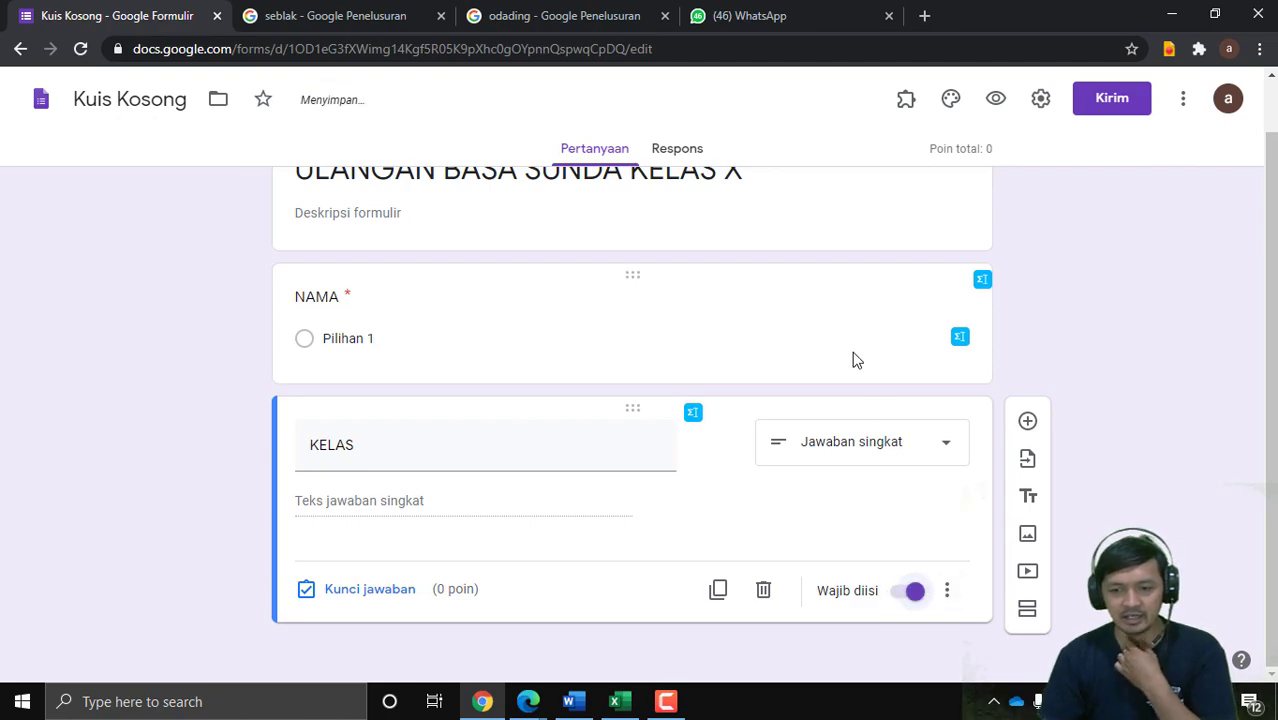
{"action": "left_click", "coordinate": [855, 363]}
{"action": "left_click", "coordinate": [540, 585]}
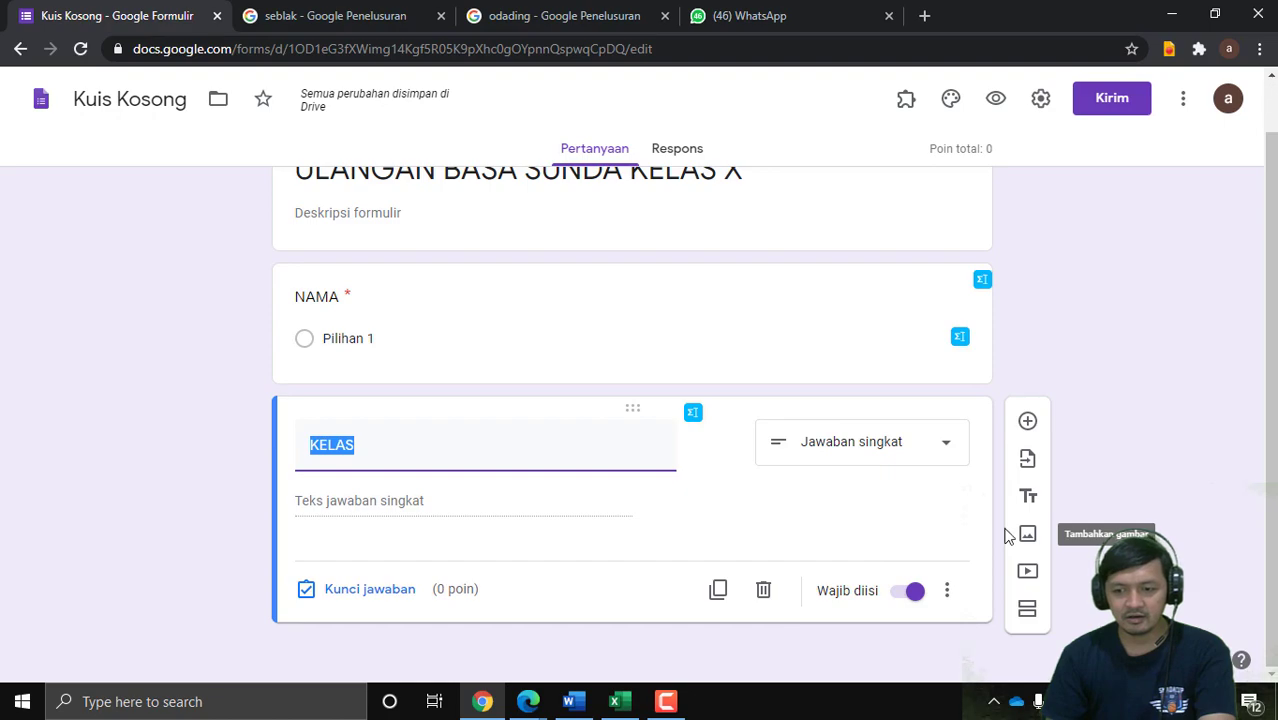
Step: Add a second section titled "PASANGKEUN KALAWAN COCOK KECAP-KECAP DI HANDAP IEU"
{"action": "left_click", "coordinate": [1026, 611]}
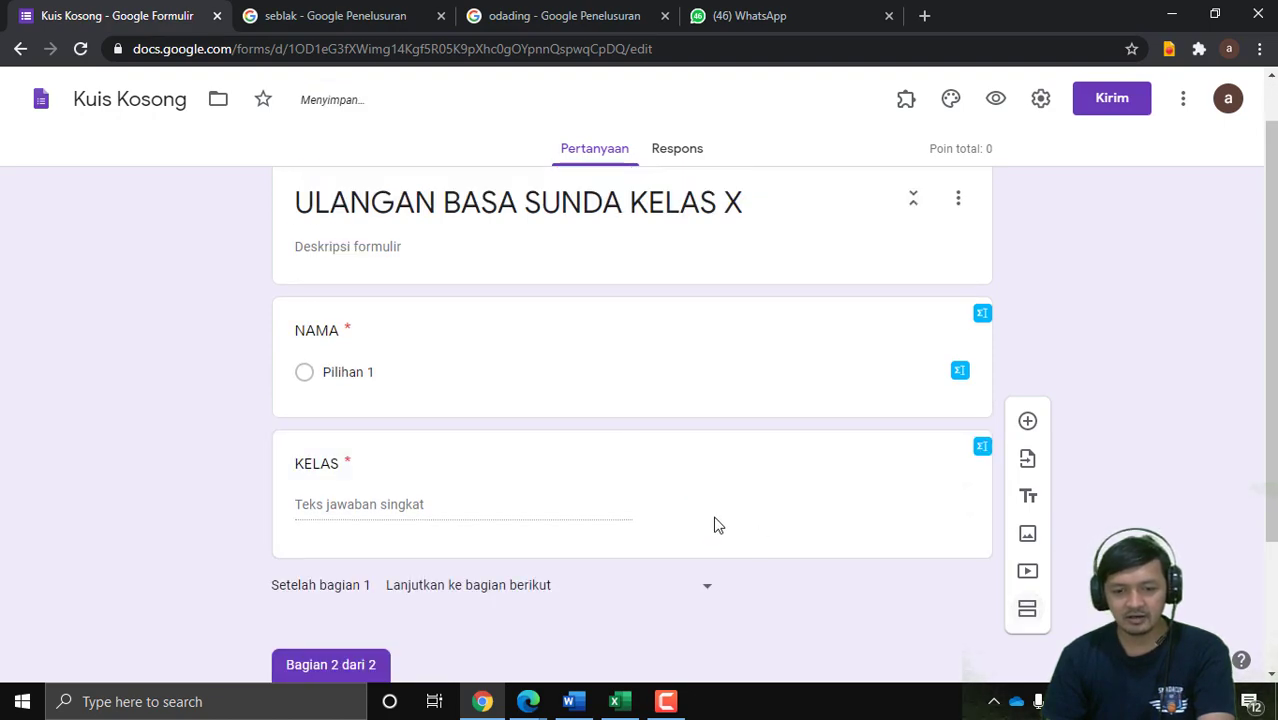
{"action": "left_click", "coordinate": [491, 553]}
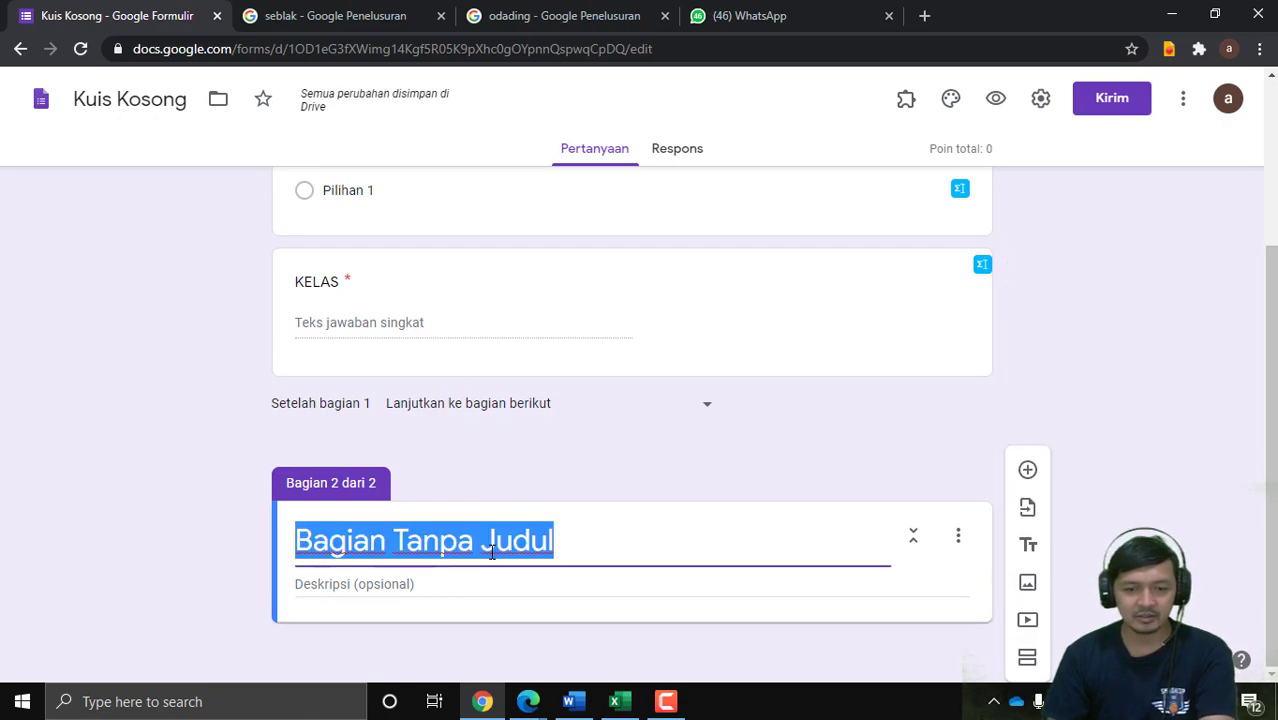
{"action": "type", "text": "JA"}
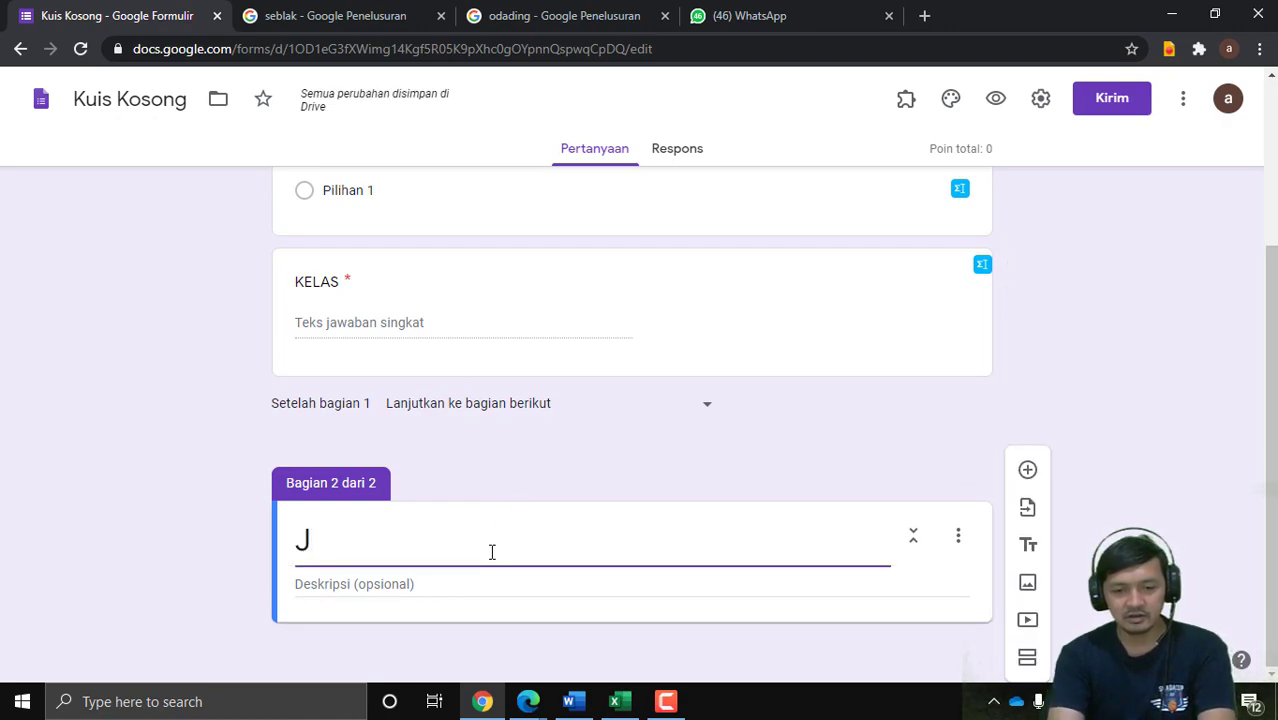
{"action": "key", "text": "BackSpace"}
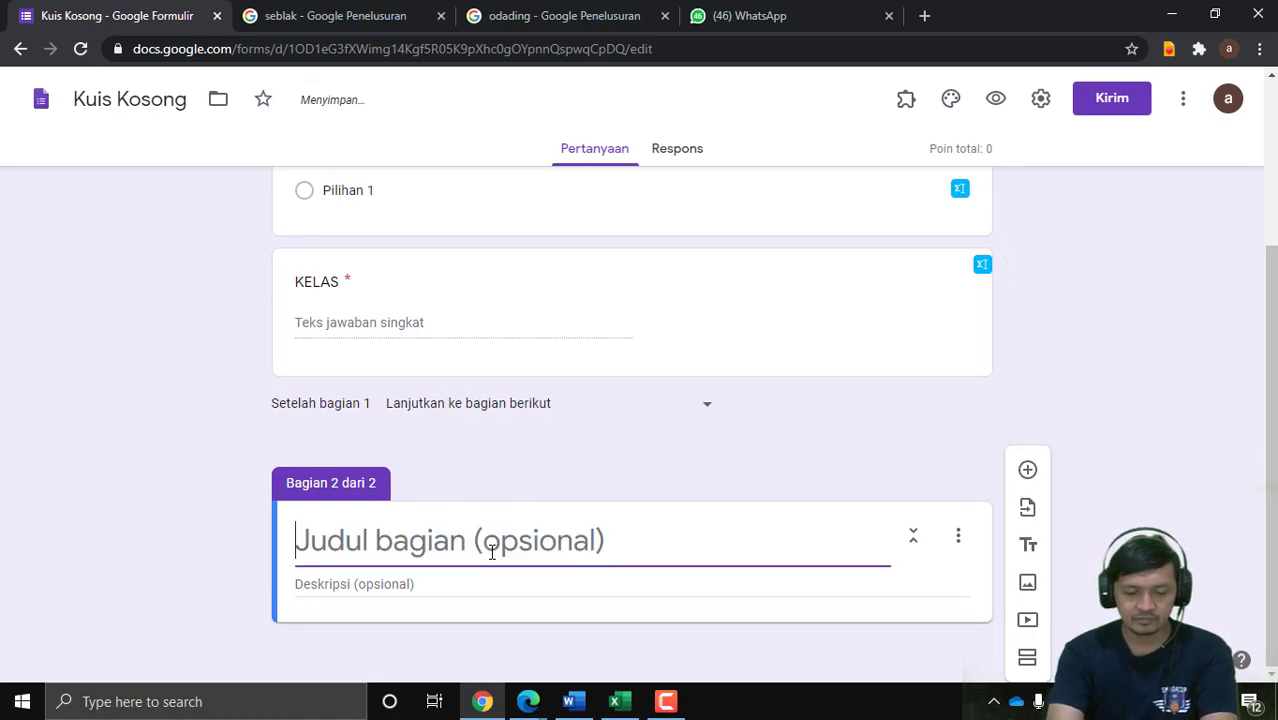
{"action": "type", "text": "PASANGK"}
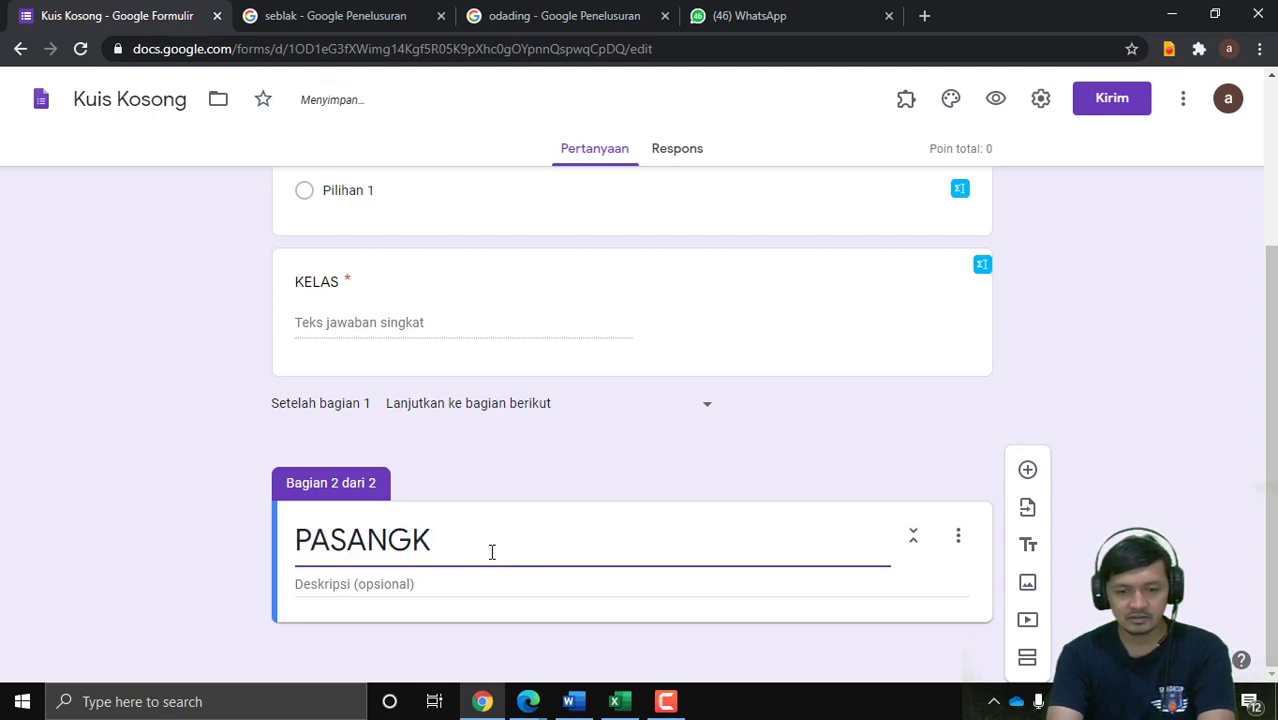
{"action": "type", "text": "EUN KA"}
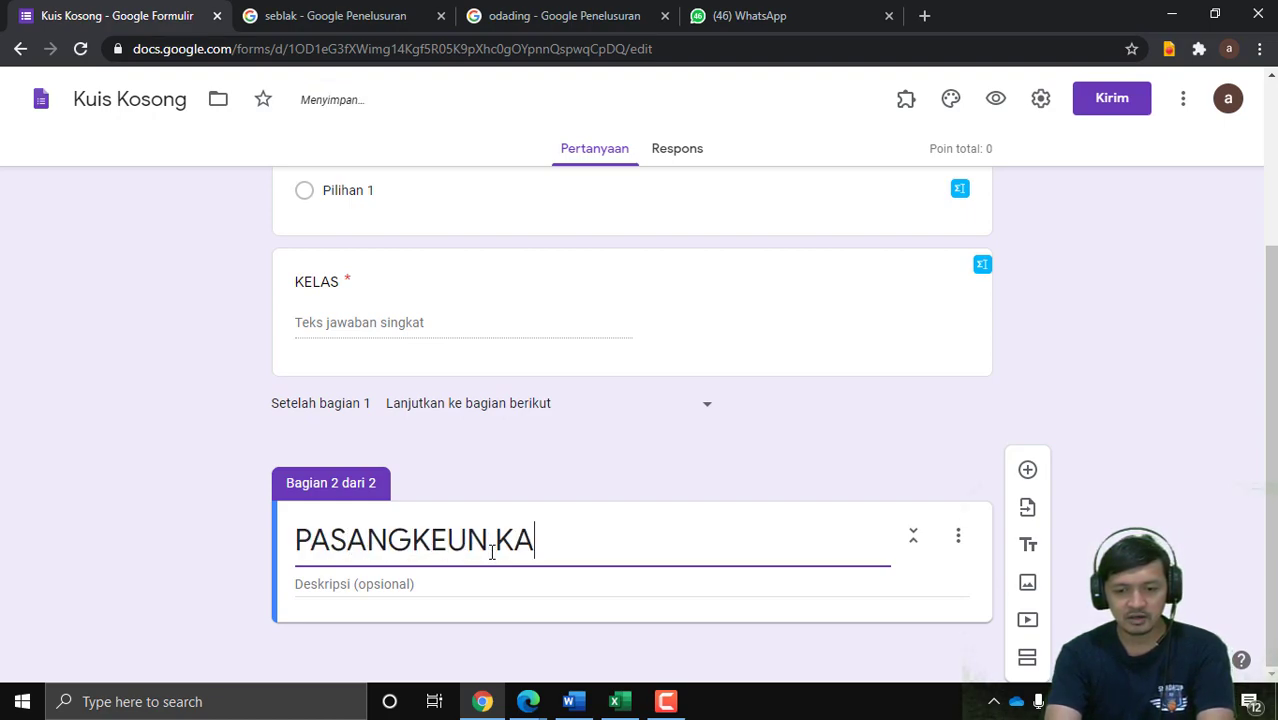
{"action": "type", "text": "LAWAN COCOK KE"}
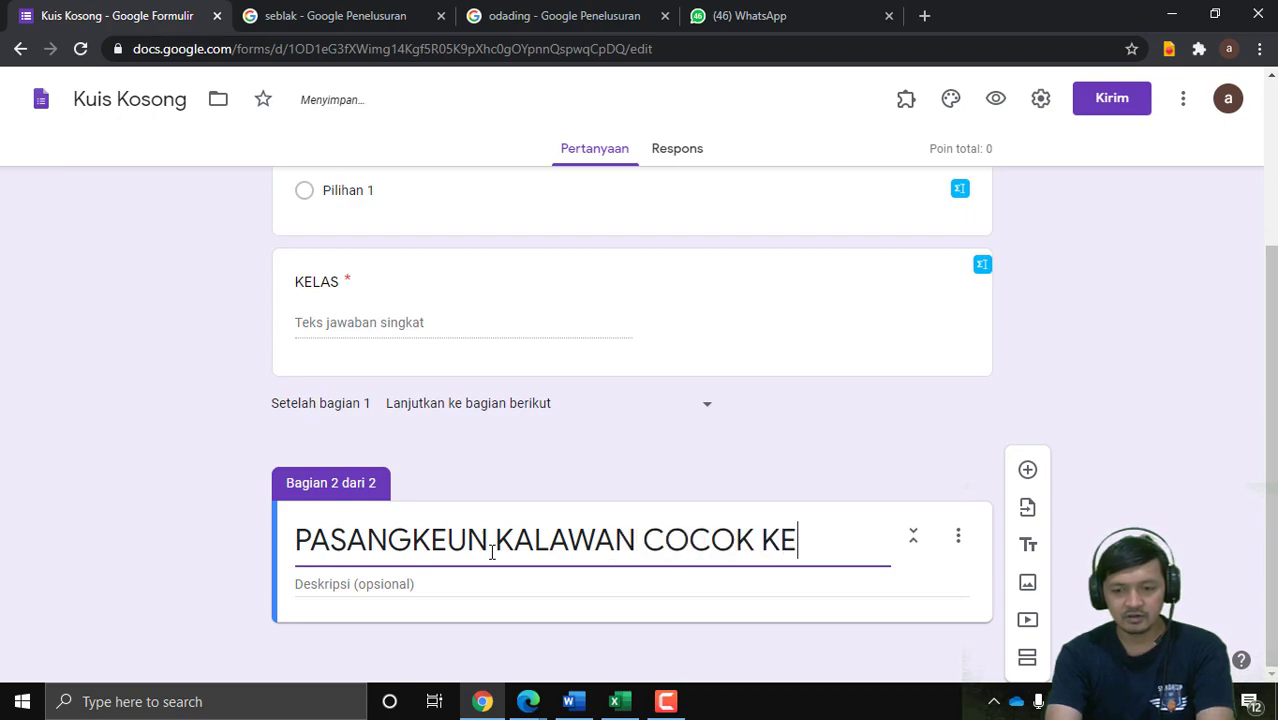
{"action": "type", "text": "CAP-KEPAS"}
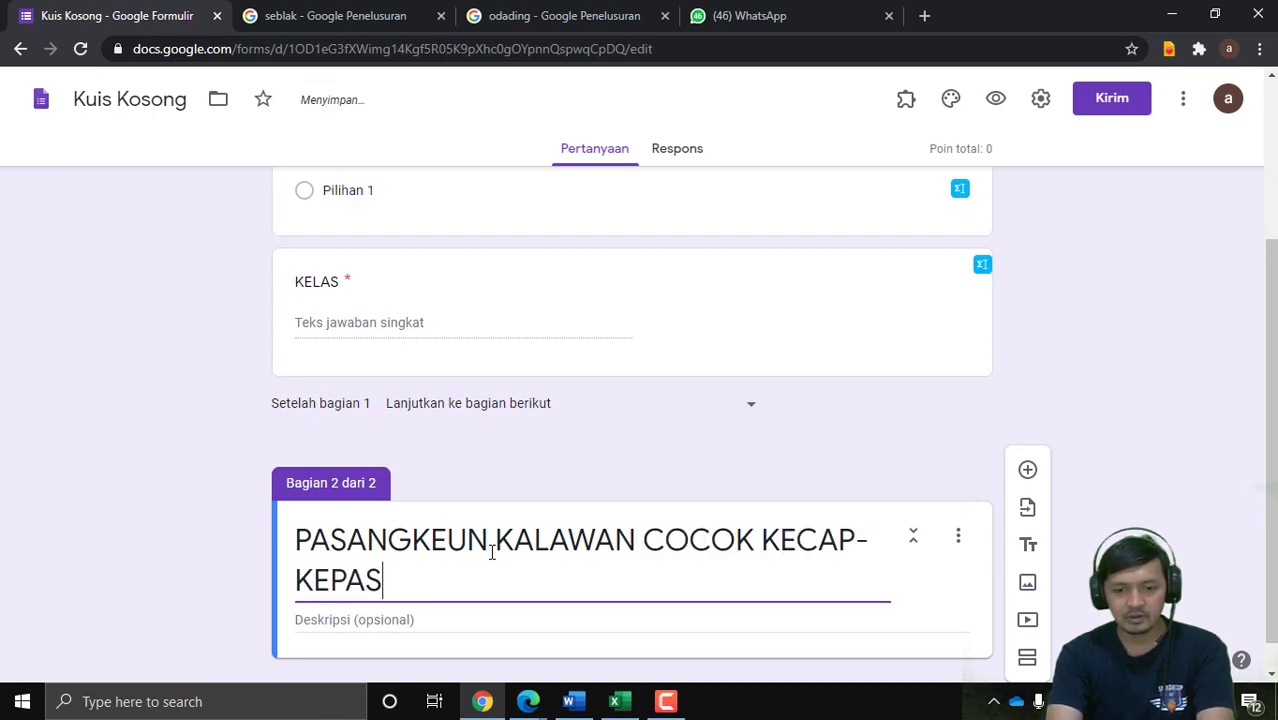
{"action": "key", "text": "BackSpace"}
{"action": "key", "text": "BackSpace"}
{"action": "key", "text": "BackSpace"}
{"action": "type", "text": "CAP F"}
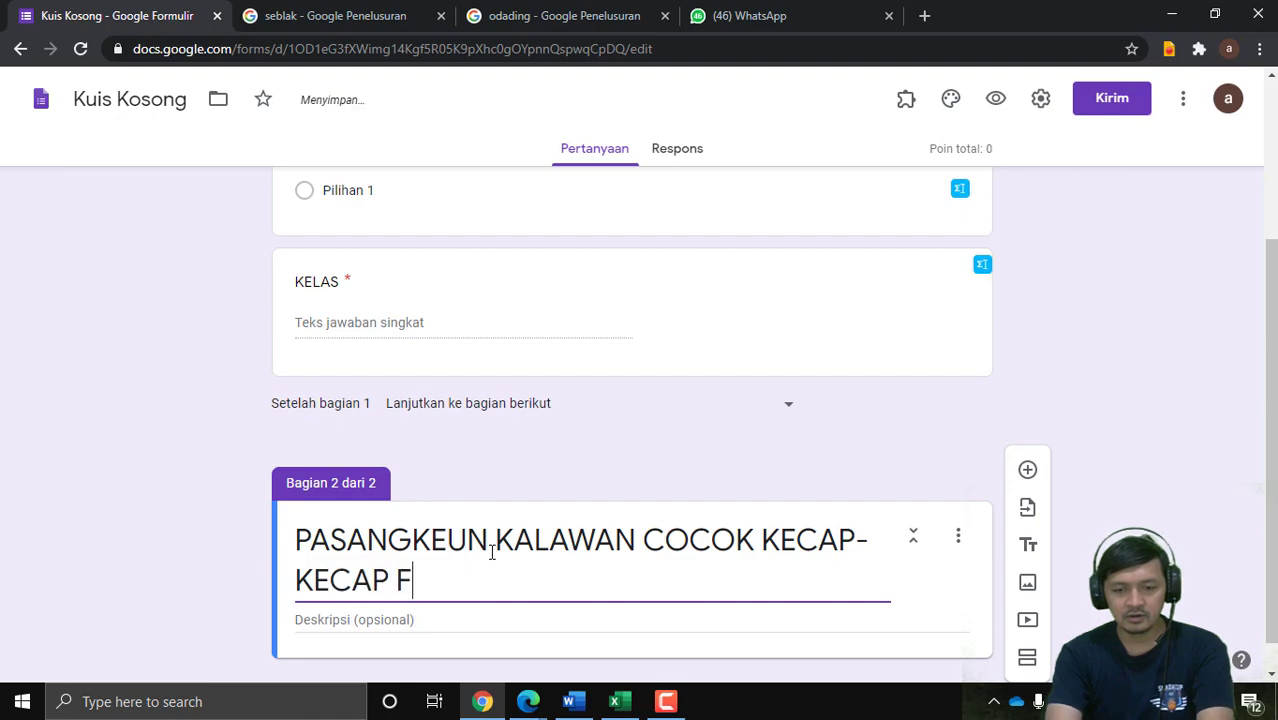
{"action": "key", "text": "BackSpace"}
{"action": "type", "text": "DI HANDAP IEU"}
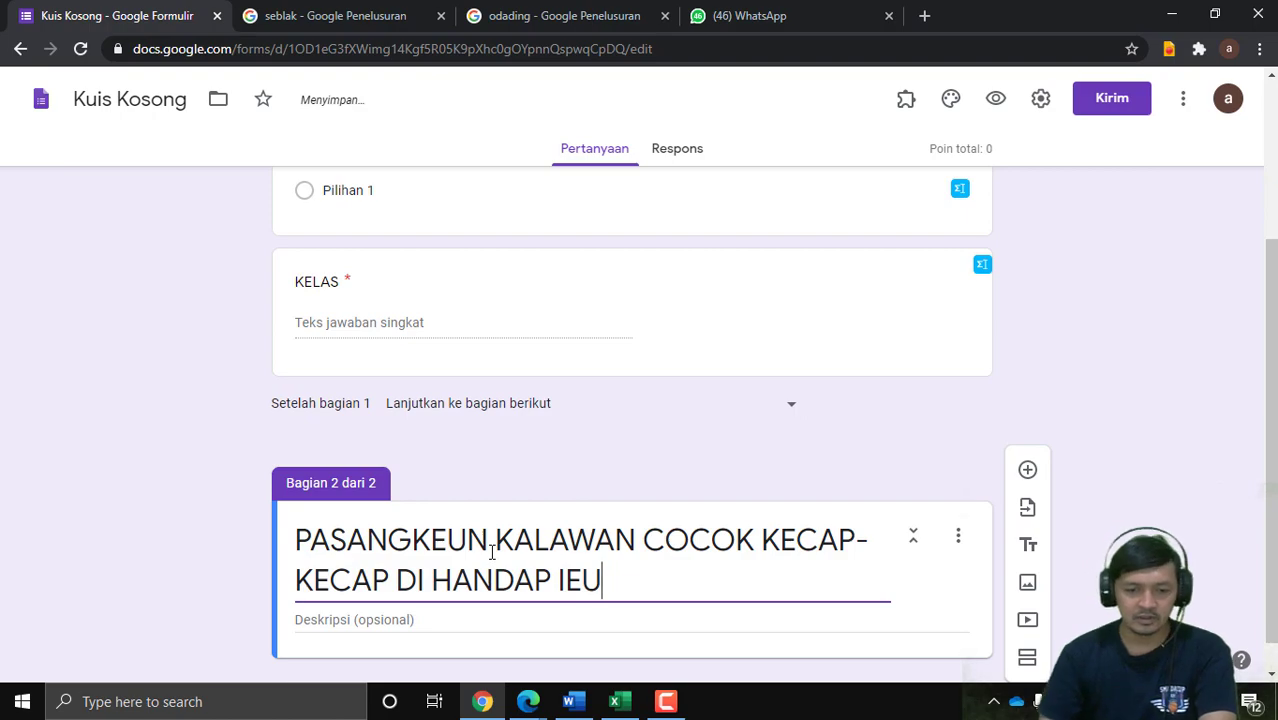
Step: Insert "/ GAMBAR" before "DI HANDAP IEU" in the second section's title
{"action": "type", "text": " / GAMBA"}
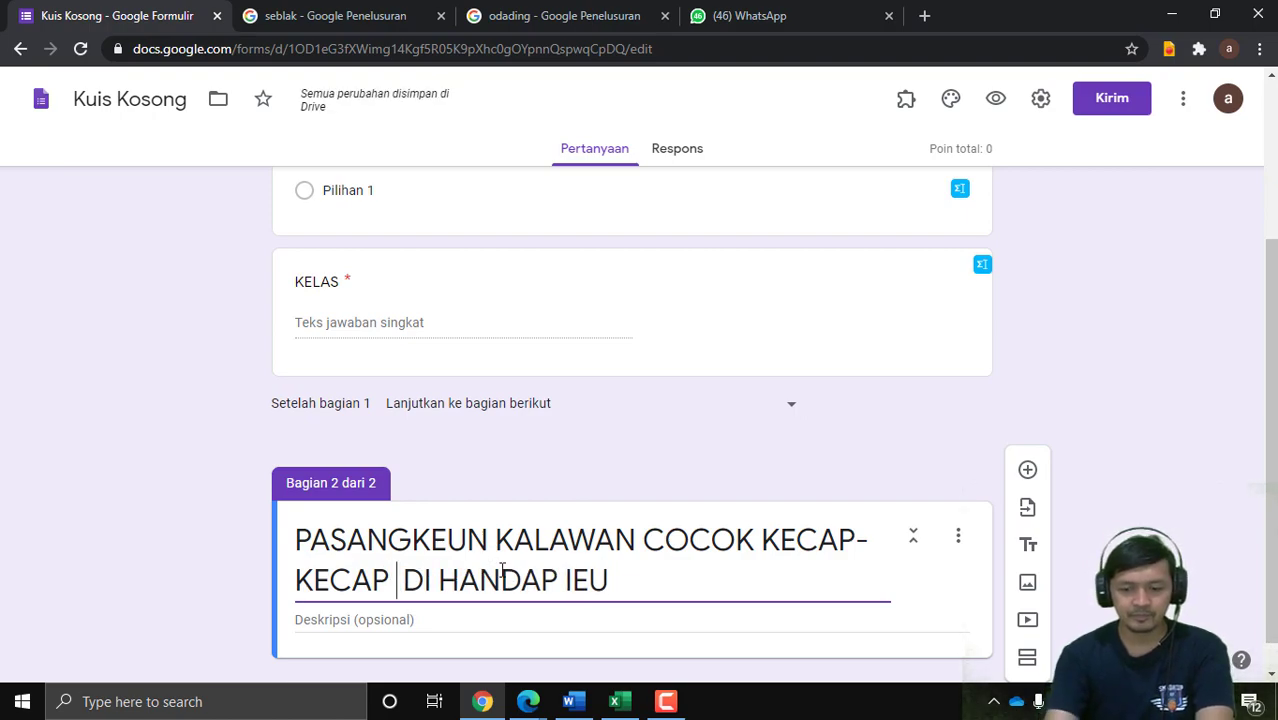
{"action": "type", "text": "R"}
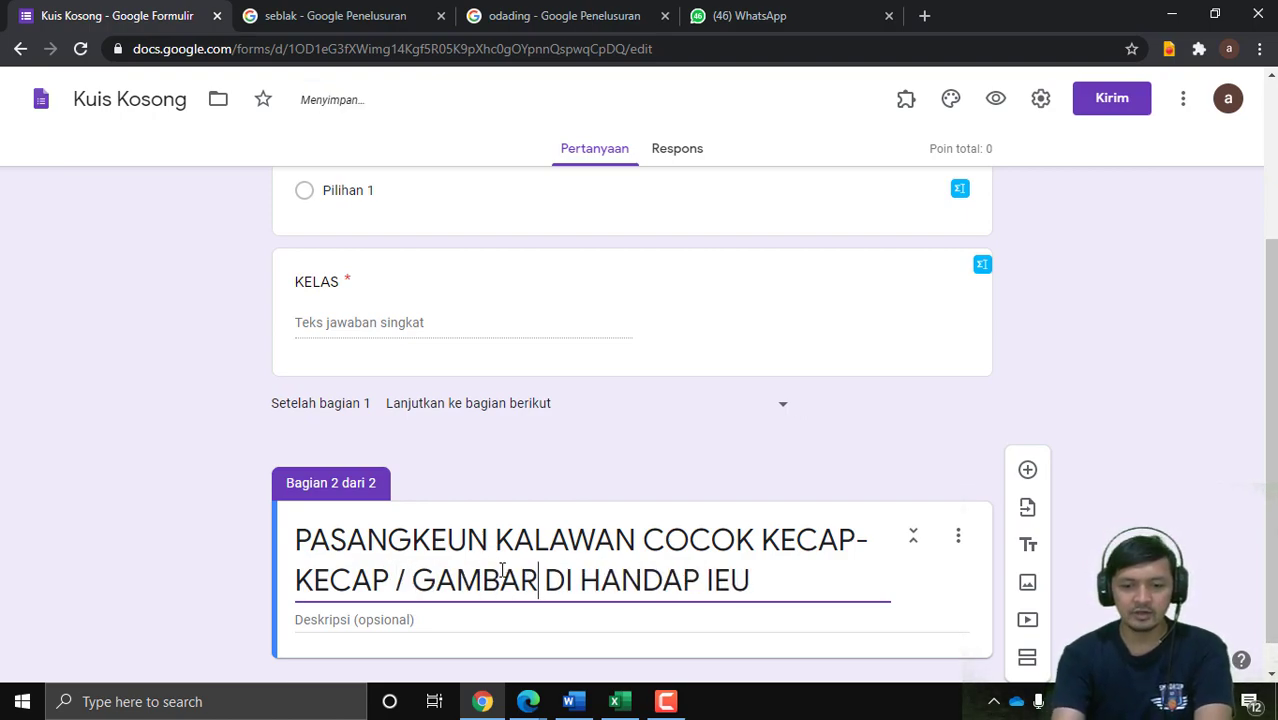
{"action": "scroll", "coordinate": [897, 455], "scroll_direction": "down", "scroll_amount": 1}
{"action": "left_click", "coordinate": [1082, 488]}
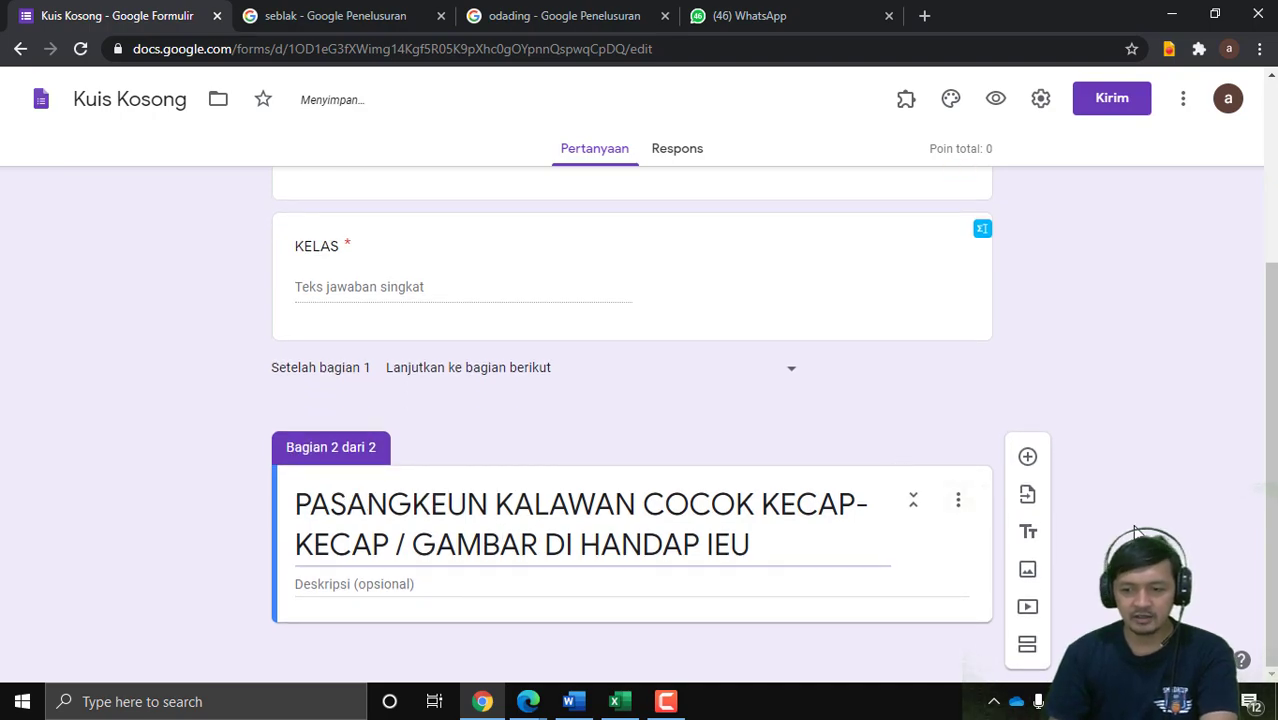
Step: Add a question to the second section and set its type to Kisi pilihan ganda
{"action": "left_click", "coordinate": [1027, 458]}
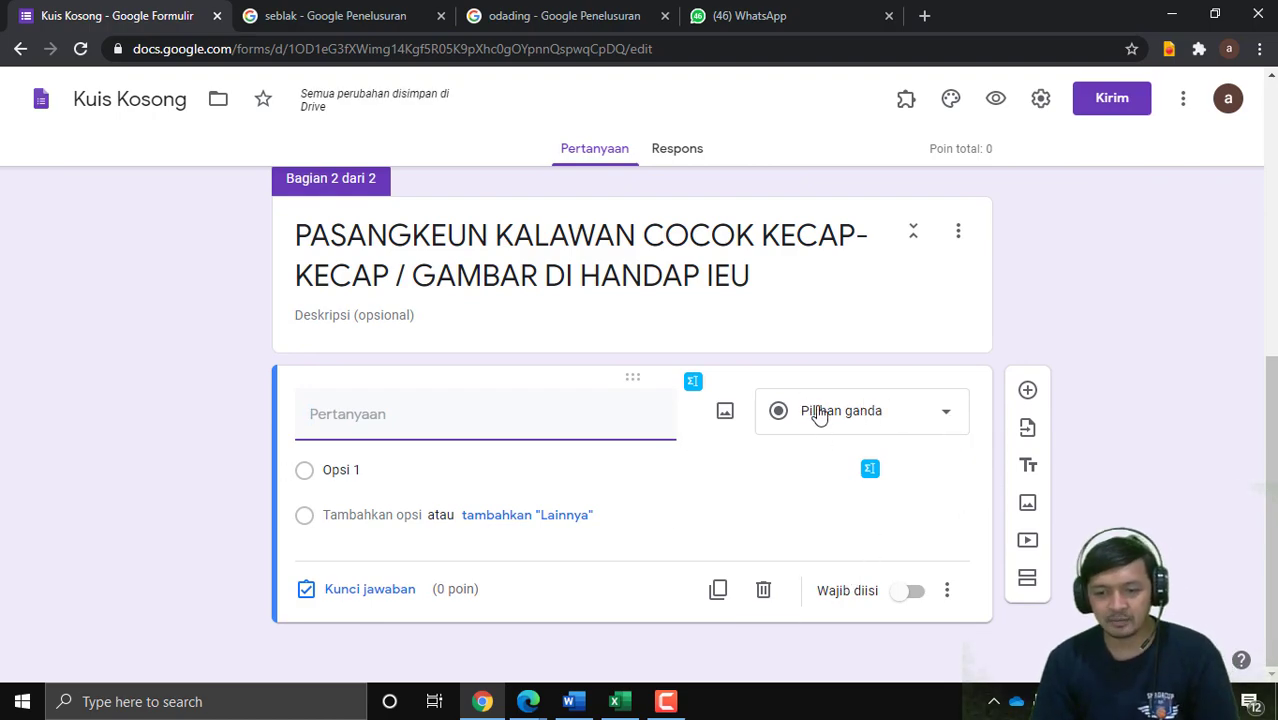
{"action": "left_click", "coordinate": [905, 420]}
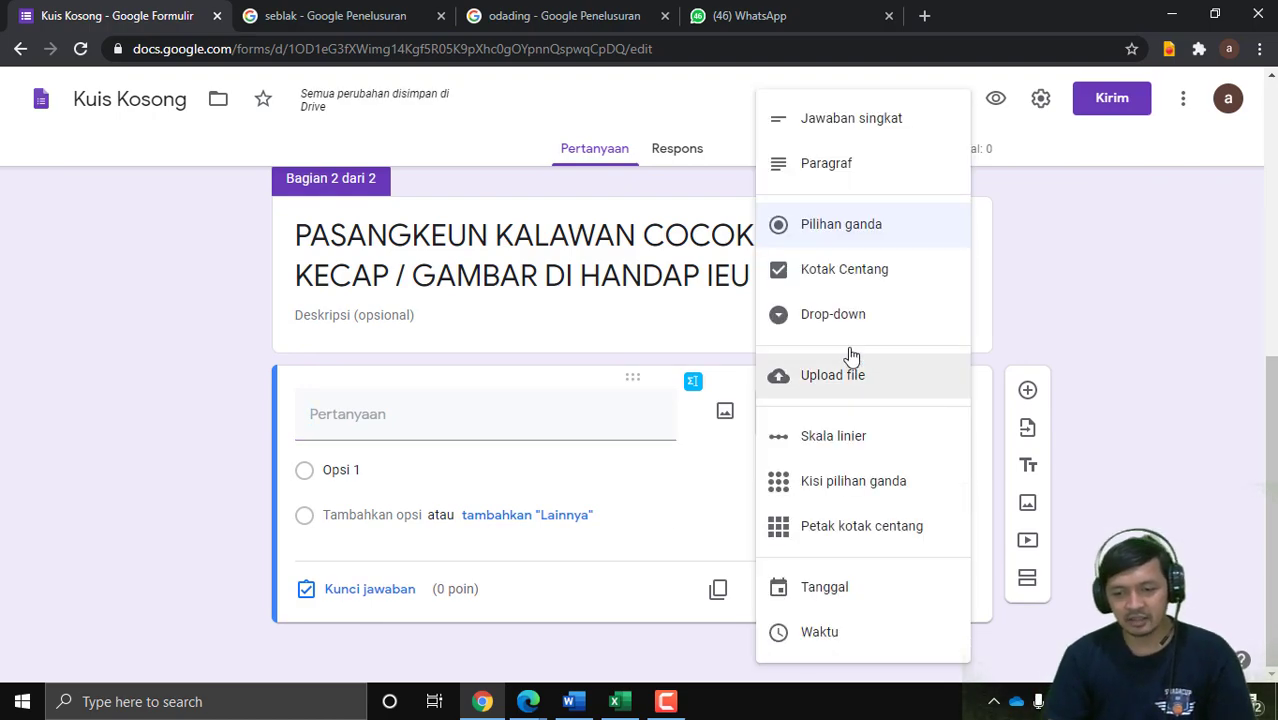
{"action": "left_click", "coordinate": [825, 484]}
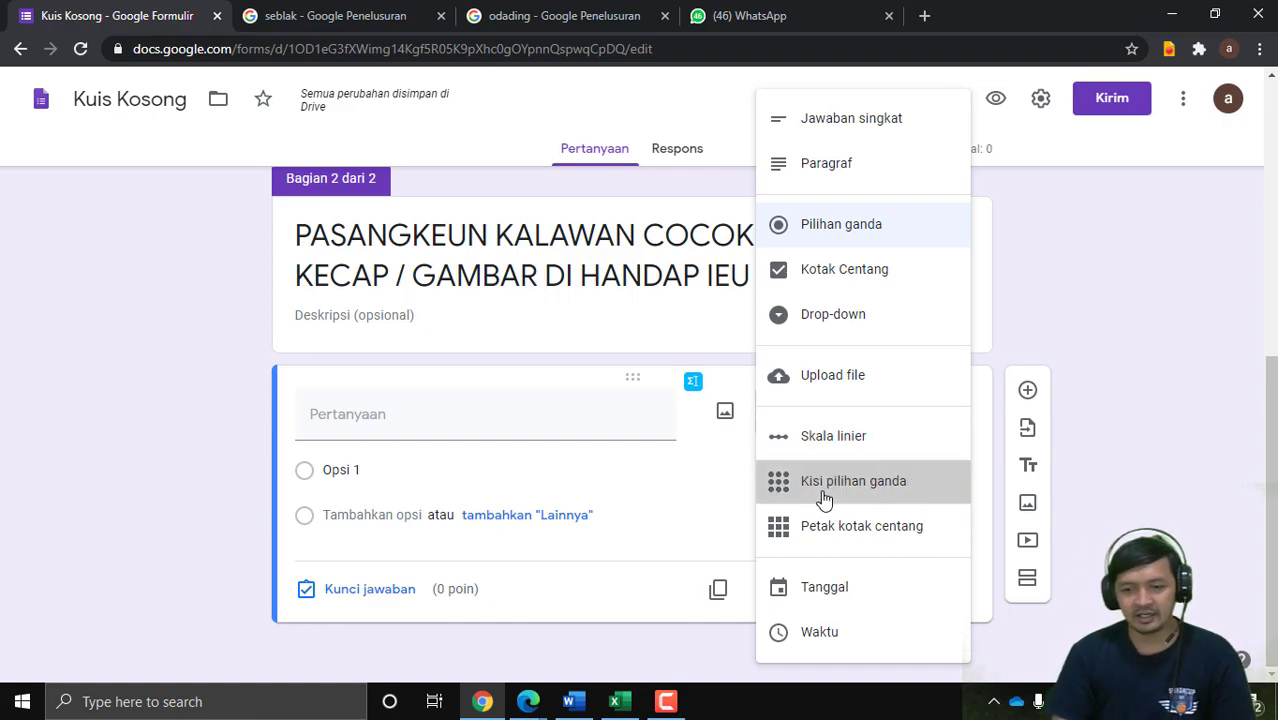
Step: Title the grid question "Cocogkeun kecap di handap ieu" and require one response in every row
{"action": "scroll", "coordinate": [880, 465], "scroll_direction": "down", "scroll_amount": 2}
{"action": "scroll", "coordinate": [800, 475], "scroll_direction": "up", "scroll_amount": 2}
{"action": "scroll", "coordinate": [841, 466], "scroll_direction": "down", "scroll_amount": 3}
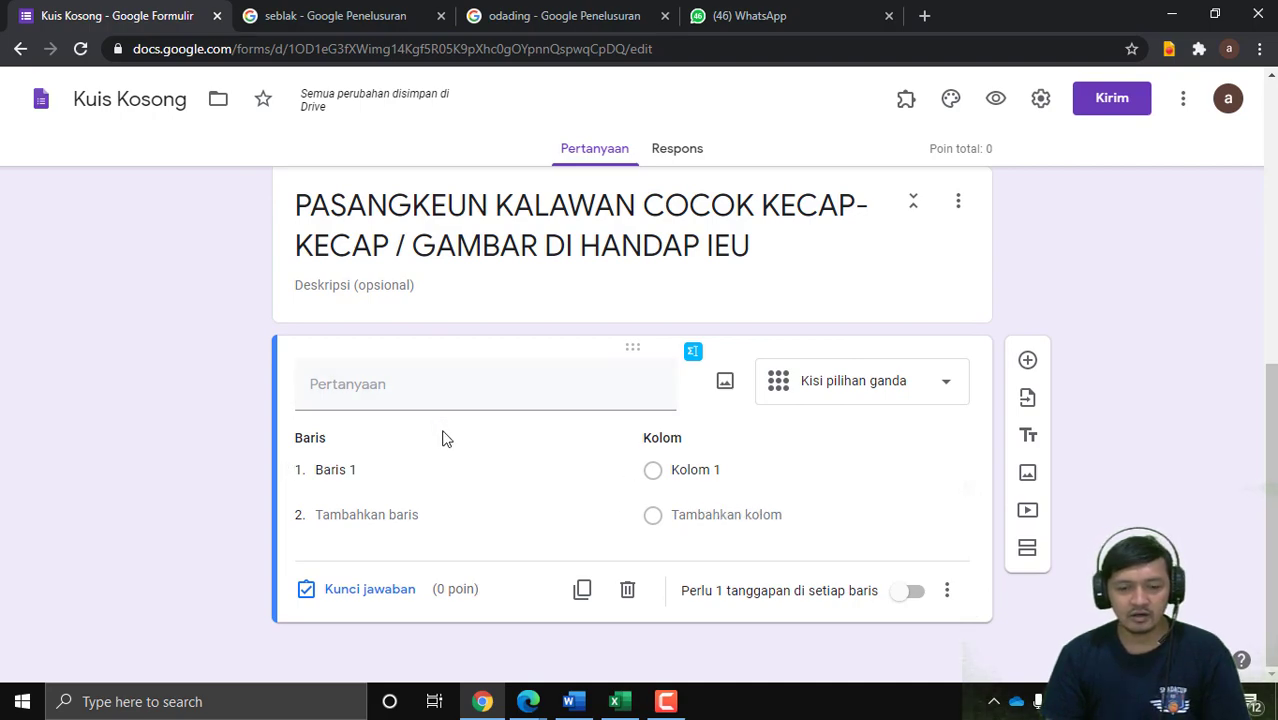
{"action": "scroll", "coordinate": [376, 402], "scroll_direction": "up", "scroll_amount": 1}
{"action": "scroll", "coordinate": [396, 443], "scroll_direction": "down", "scroll_amount": 1}
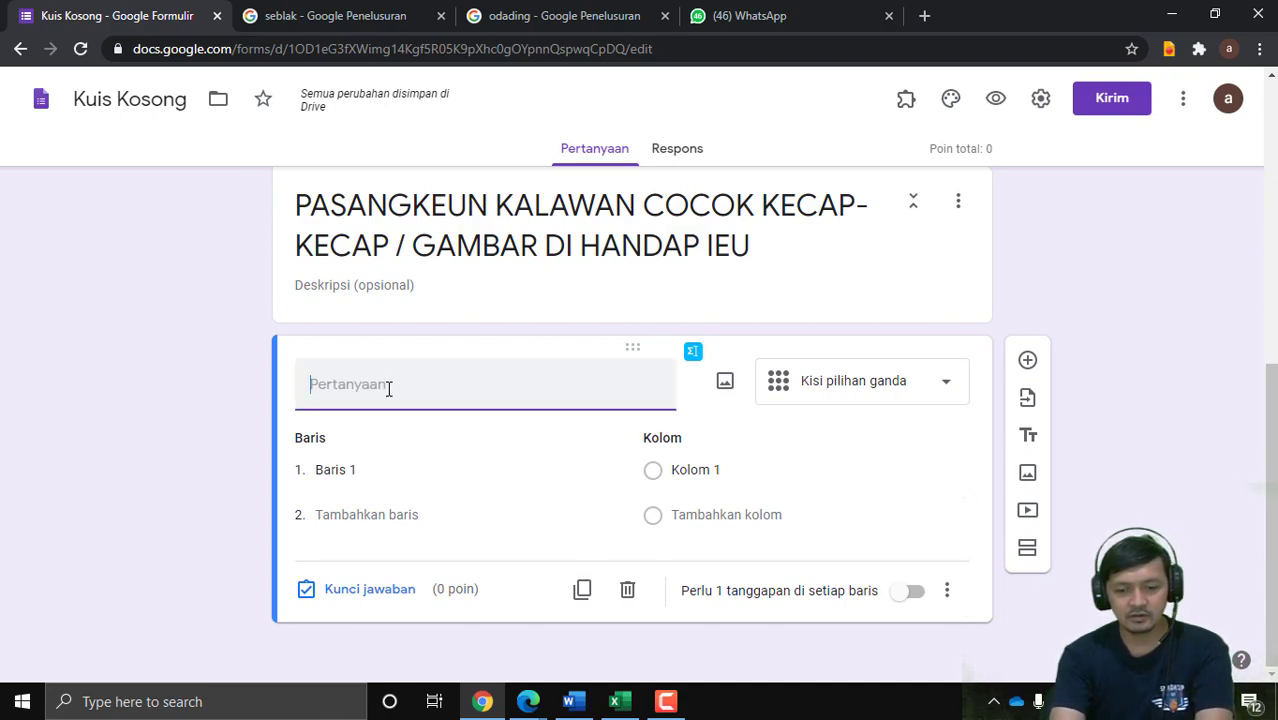
{"action": "type", "text": "gkeun kecap di han"}
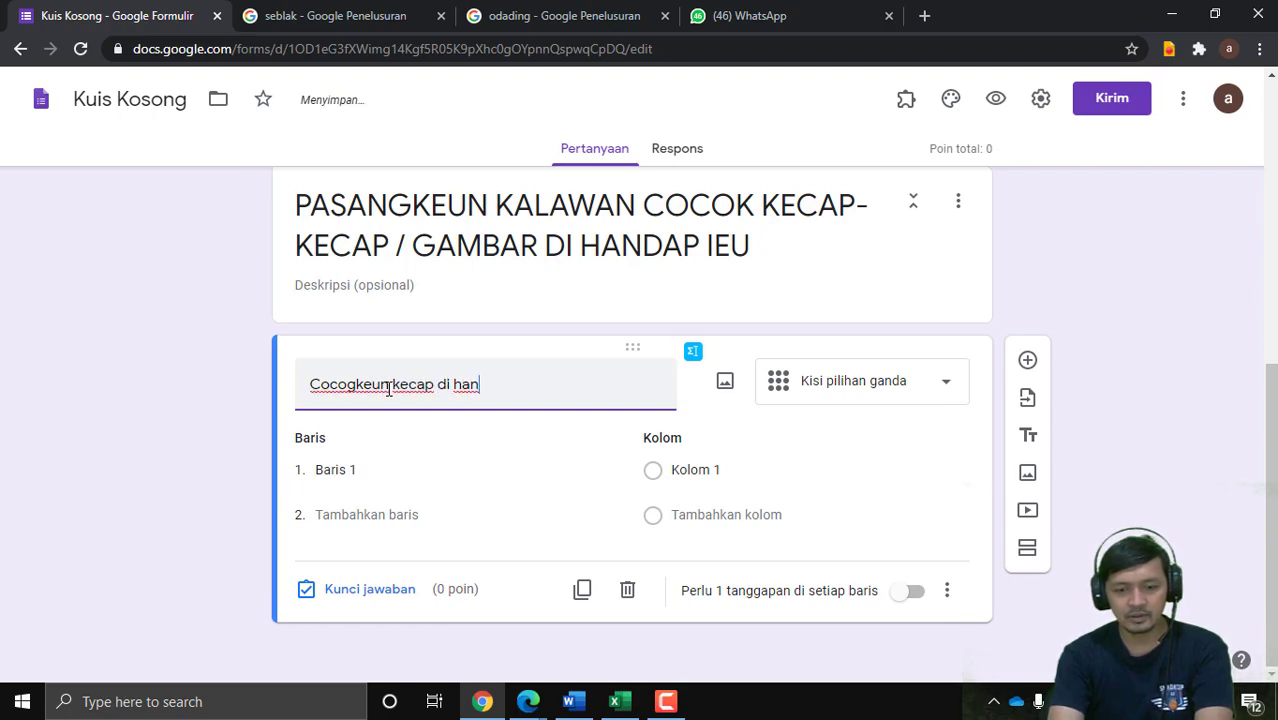
{"action": "type", "text": "ieu"}
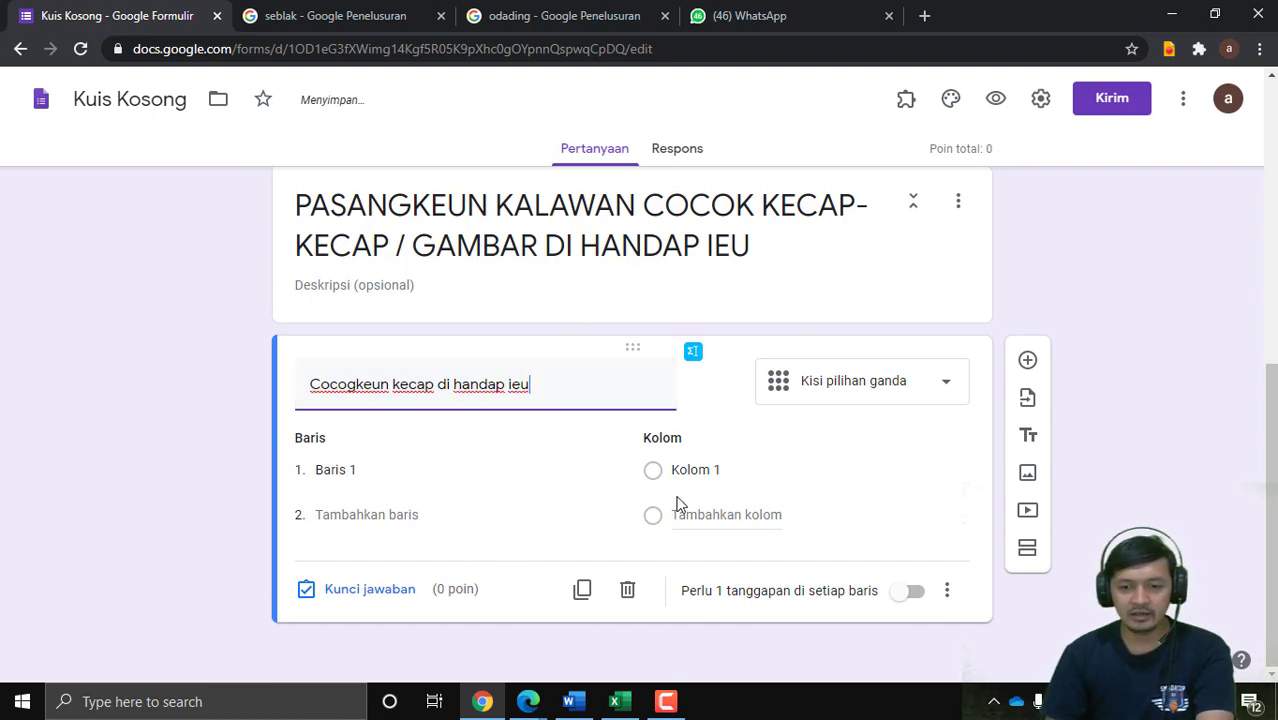
{"action": "left_click", "coordinate": [912, 594]}
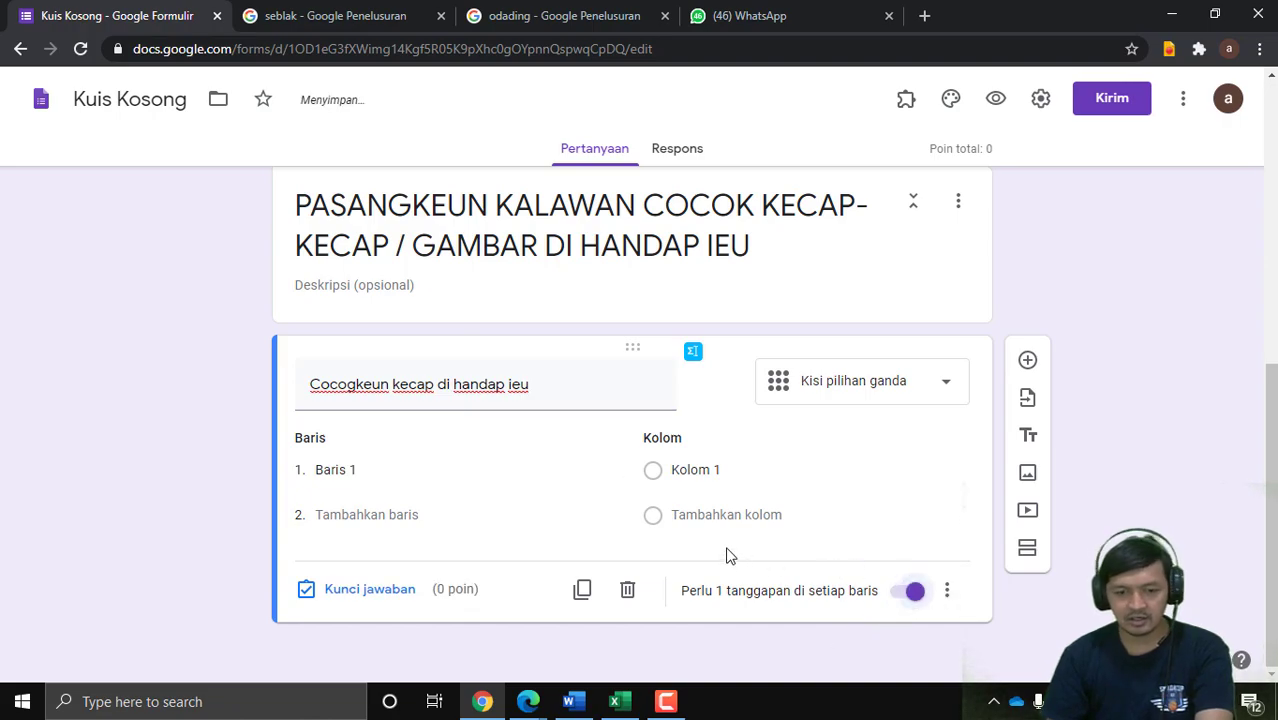
Step: Copy the words in B6:B10 of the Excel sheet and paste them as the rows of the form's grid question
{"action": "left_click", "coordinate": [622, 699]}
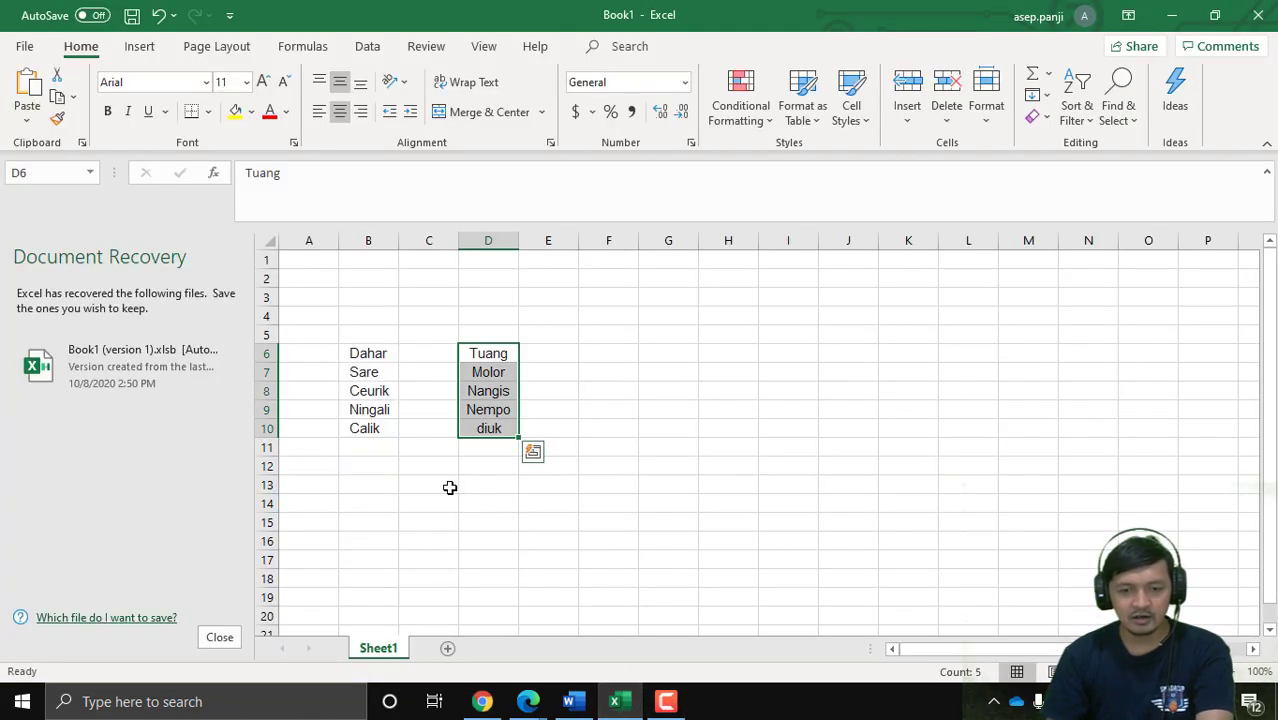
{"action": "left_click", "coordinate": [410, 505]}
{"action": "left_click_drag", "start_coordinate": [384, 353], "coordinate": [391, 420]}
{"action": "key", "text": "ctrl+c"}
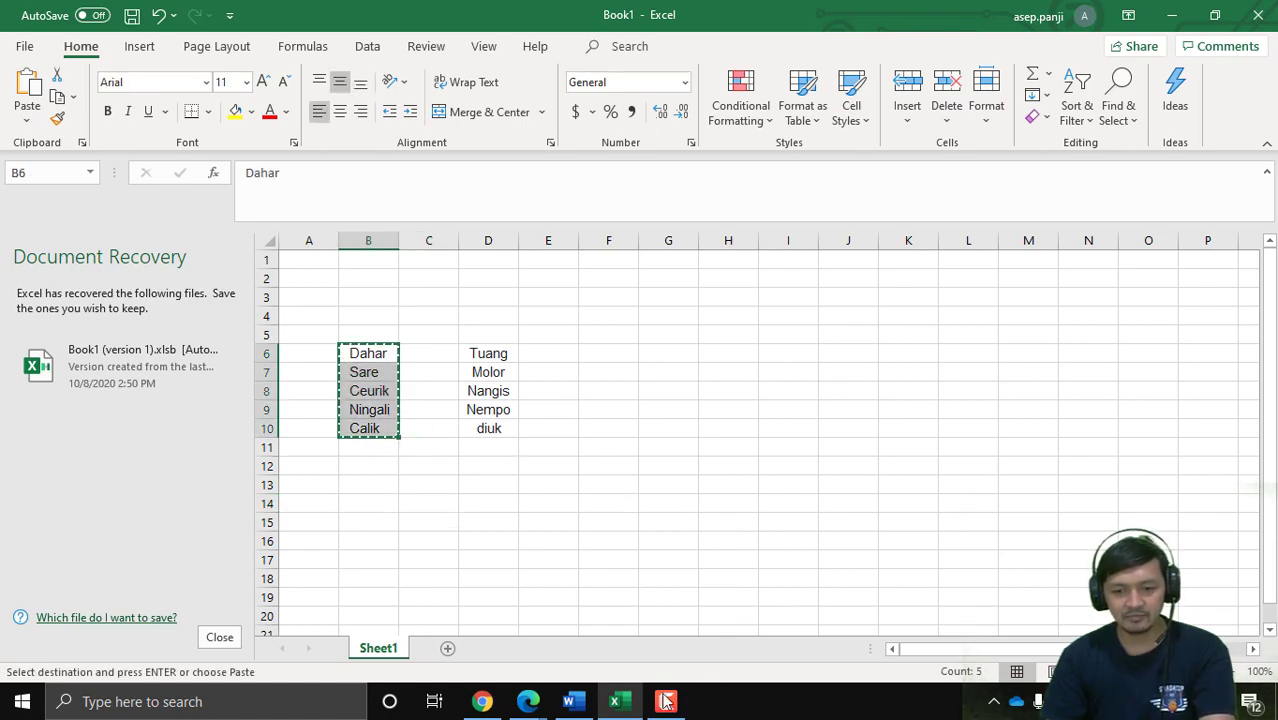
{"action": "left_click", "coordinate": [482, 701]}
{"action": "left_click", "coordinate": [322, 468]}
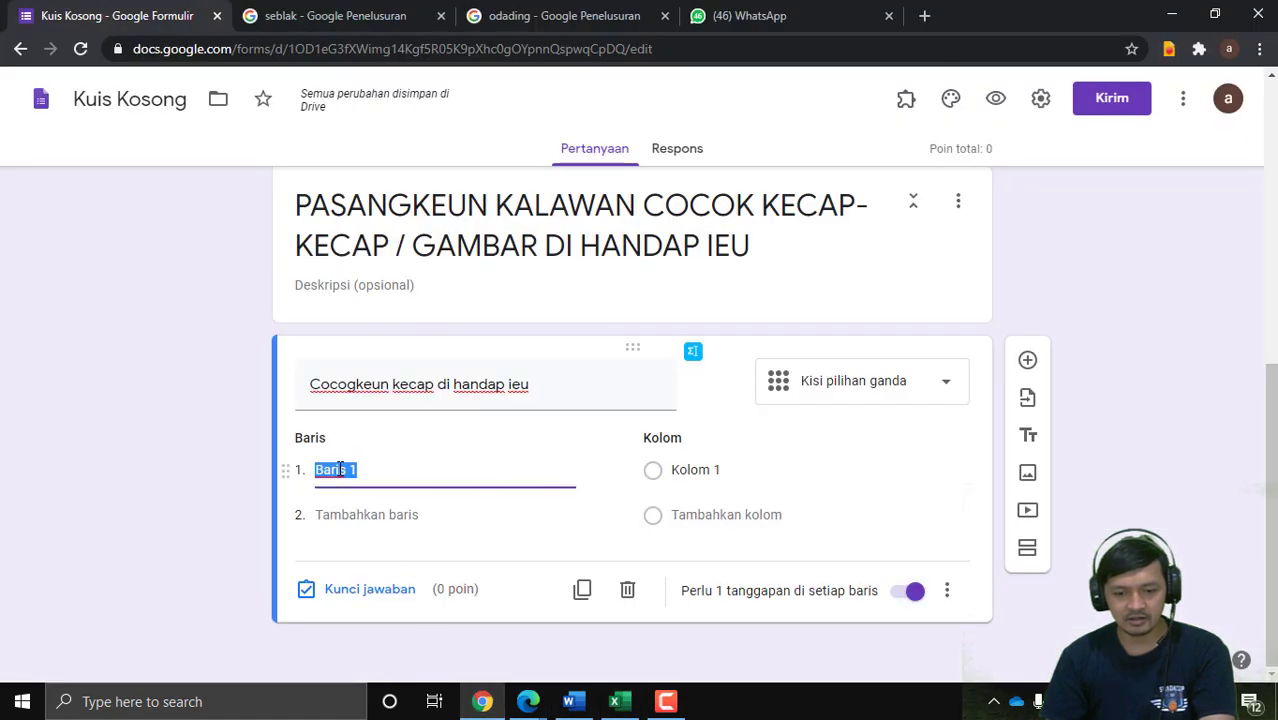
{"action": "key", "text": "ctrl+v"}
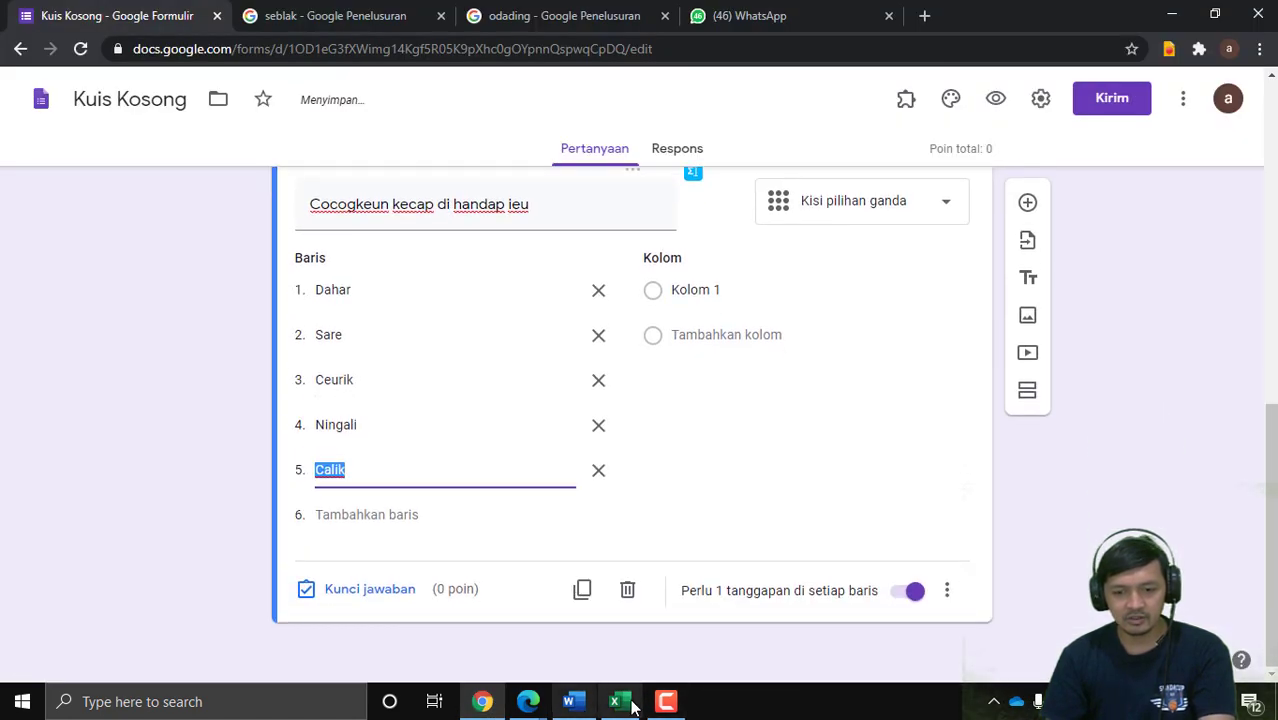
Step: Copy the words in D6:D10 of the Excel sheet and paste them as the columns of the form's grid question
{"action": "key", "text": "alt+Tab"}
{"action": "left_click_drag", "start_coordinate": [490, 357], "coordinate": [490, 428]}
{"action": "key", "text": "ctrl+c"}
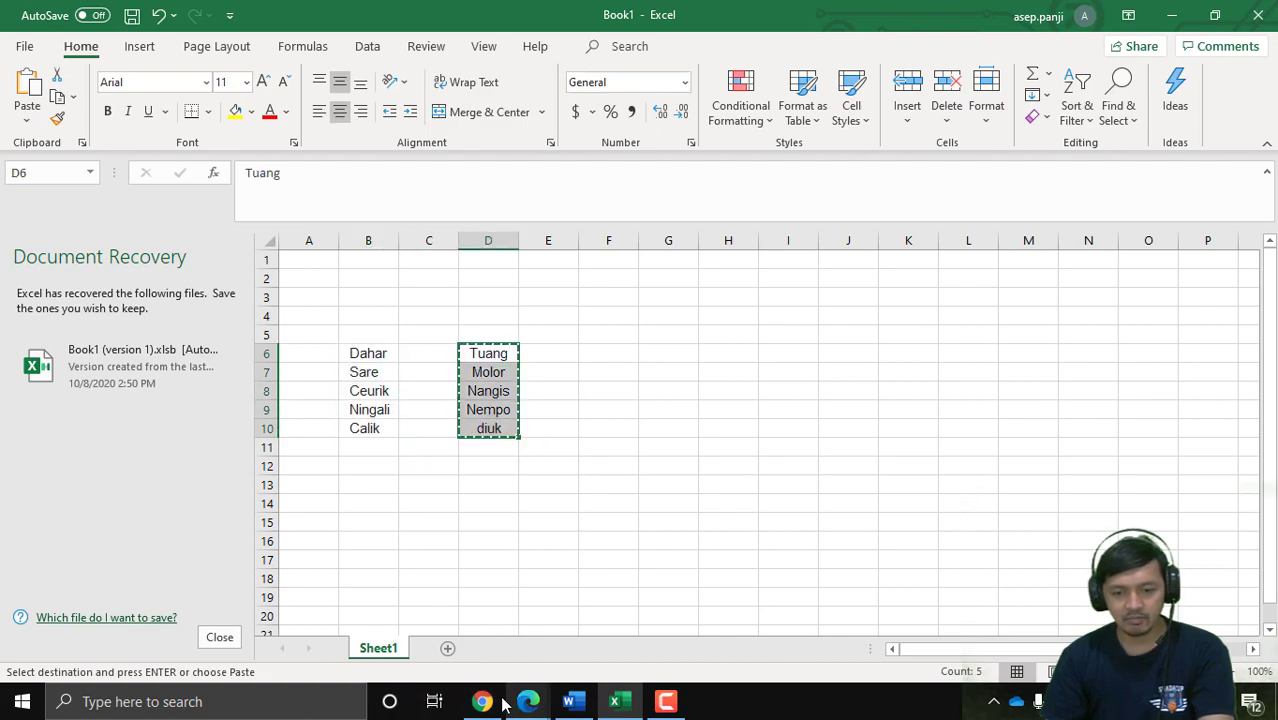
{"action": "left_click", "coordinate": [498, 702]}
{"action": "left_click", "coordinate": [678, 290]}
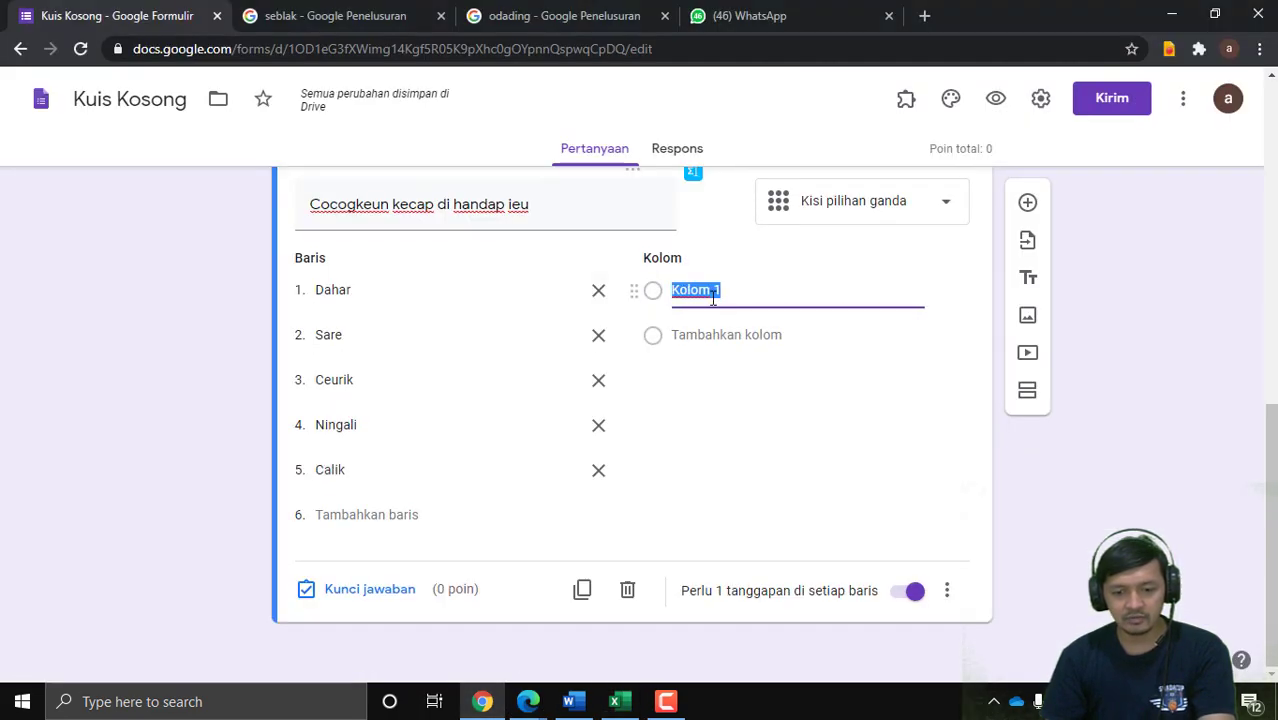
{"action": "key", "text": "ctrl+v"}
{"action": "left_click", "coordinate": [1095, 482]}
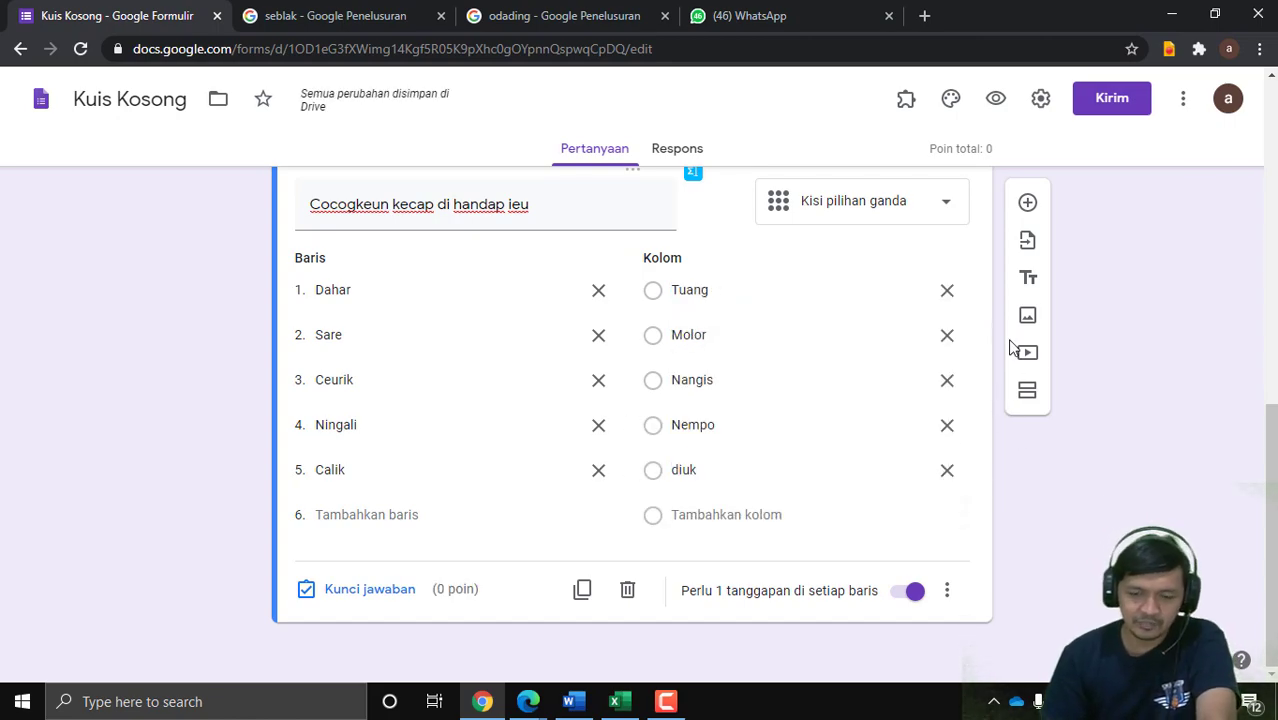
{"action": "scroll", "coordinate": [1036, 374], "scroll_direction": "up", "scroll_amount": 2}
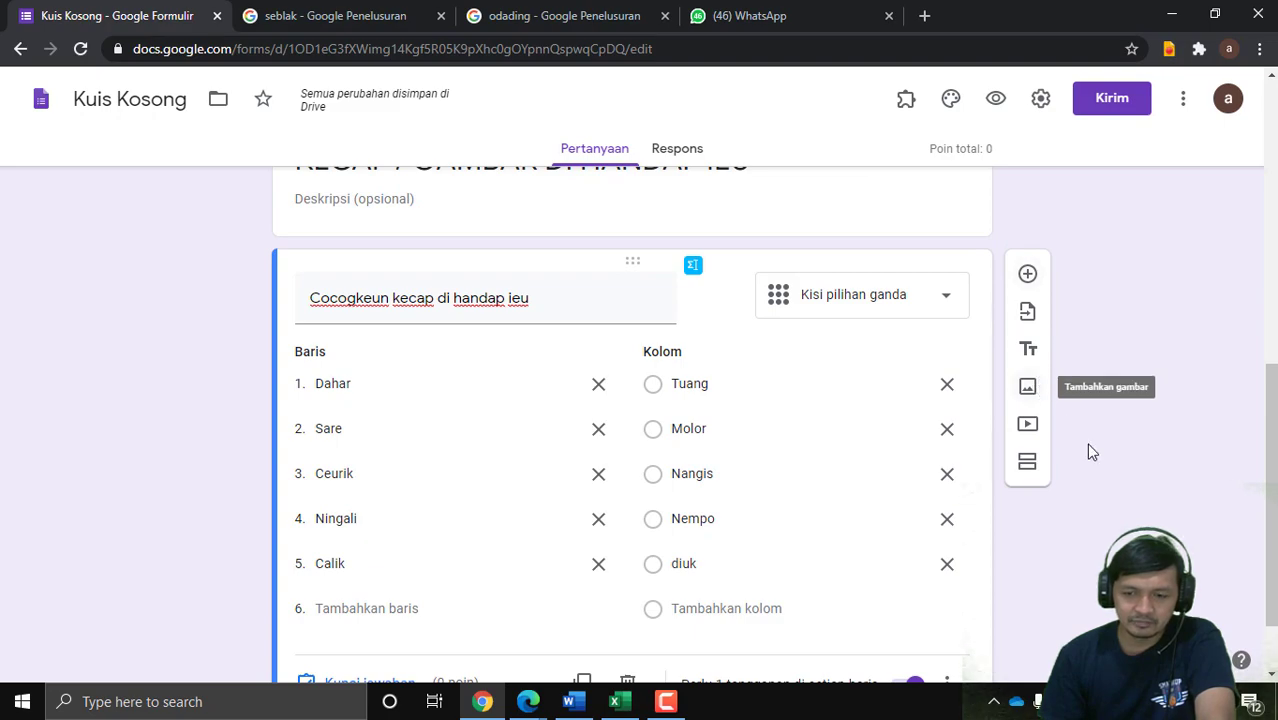
{"action": "scroll", "coordinate": [1070, 428], "scroll_direction": "down", "scroll_amount": 2}
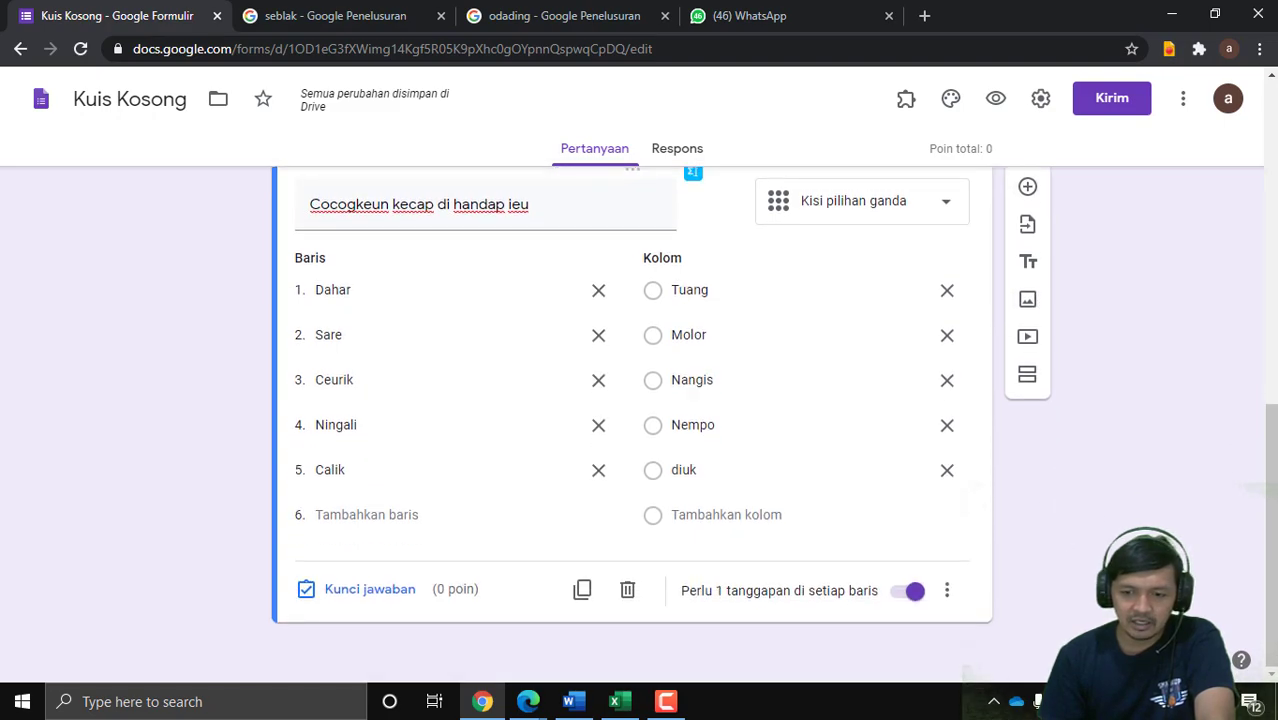
Step: Open the grid question's answer key and assign 10 points to each of the five rows
{"action": "left_click", "coordinate": [345, 589]}
{"action": "left_click", "coordinate": [914, 343]}
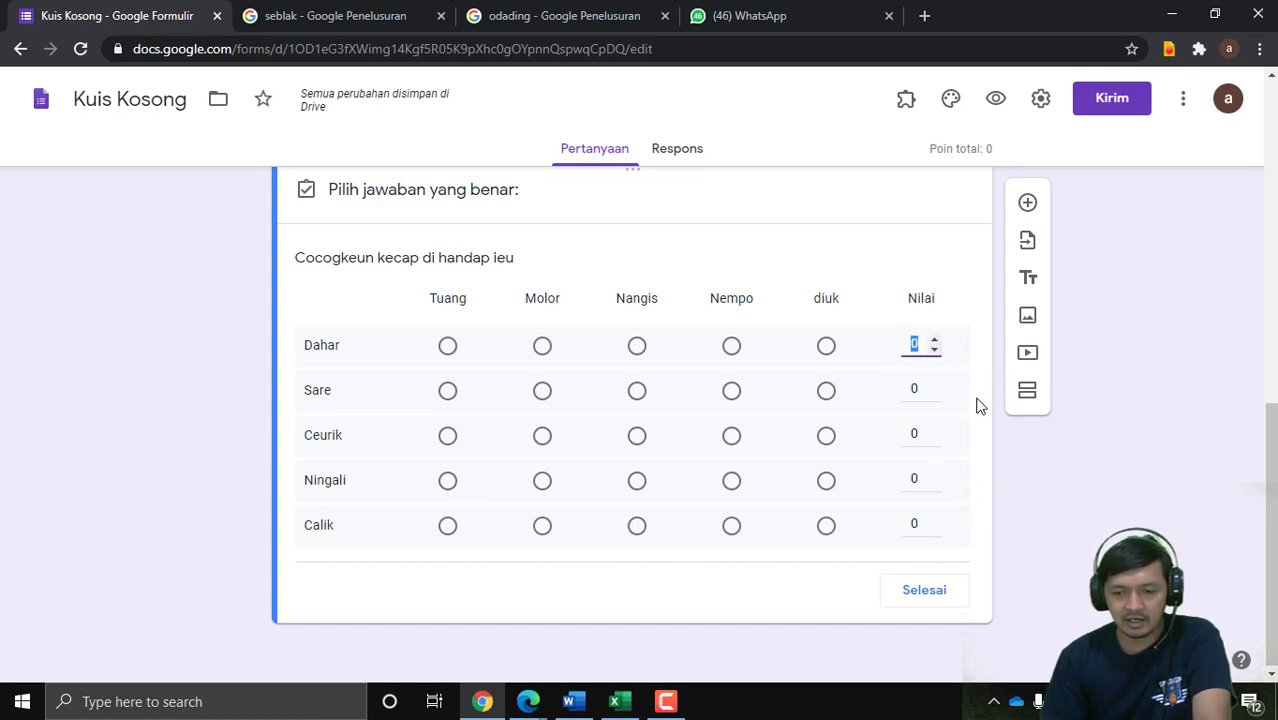
{"action": "type", "text": "10"}
{"action": "left_click", "coordinate": [914, 388]}
{"action": "type", "text": "10"}
{"action": "left_click", "coordinate": [916, 433]}
{"action": "type", "text": "10"}
{"action": "left_click", "coordinate": [916, 478]}
{"action": "type", "text": "10"}
{"action": "left_click", "coordinate": [916, 523]}
{"action": "type", "text": "10"}
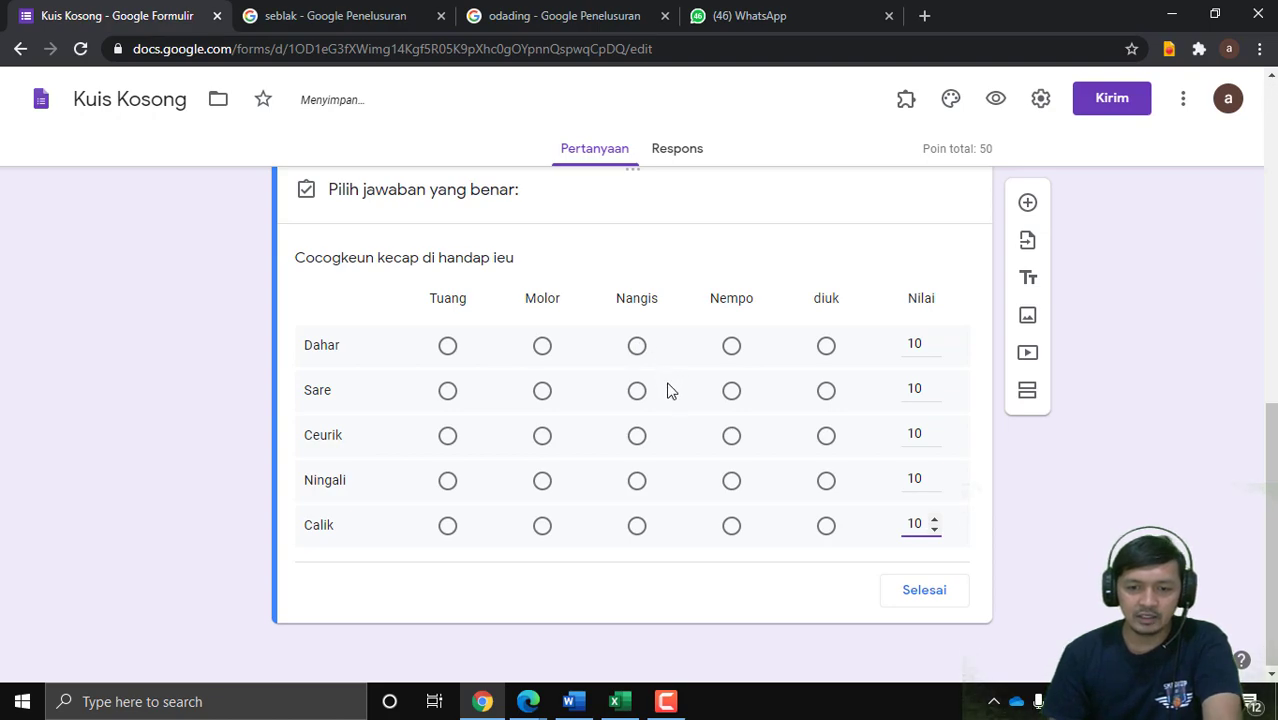
Step: Mark the correct pairs Dahar–Tuang, Sare–Molor, Ceurik–Nangis, Ningali–Nempo and Calik–diuk, and finish the answer key
{"action": "scroll", "coordinate": [613, 408], "scroll_direction": "up", "scroll_amount": 1}
{"action": "scroll", "coordinate": [610, 408], "scroll_direction": "up", "scroll_amount": 1}
{"action": "scroll", "coordinate": [479, 434], "scroll_direction": "down", "scroll_amount": 2}
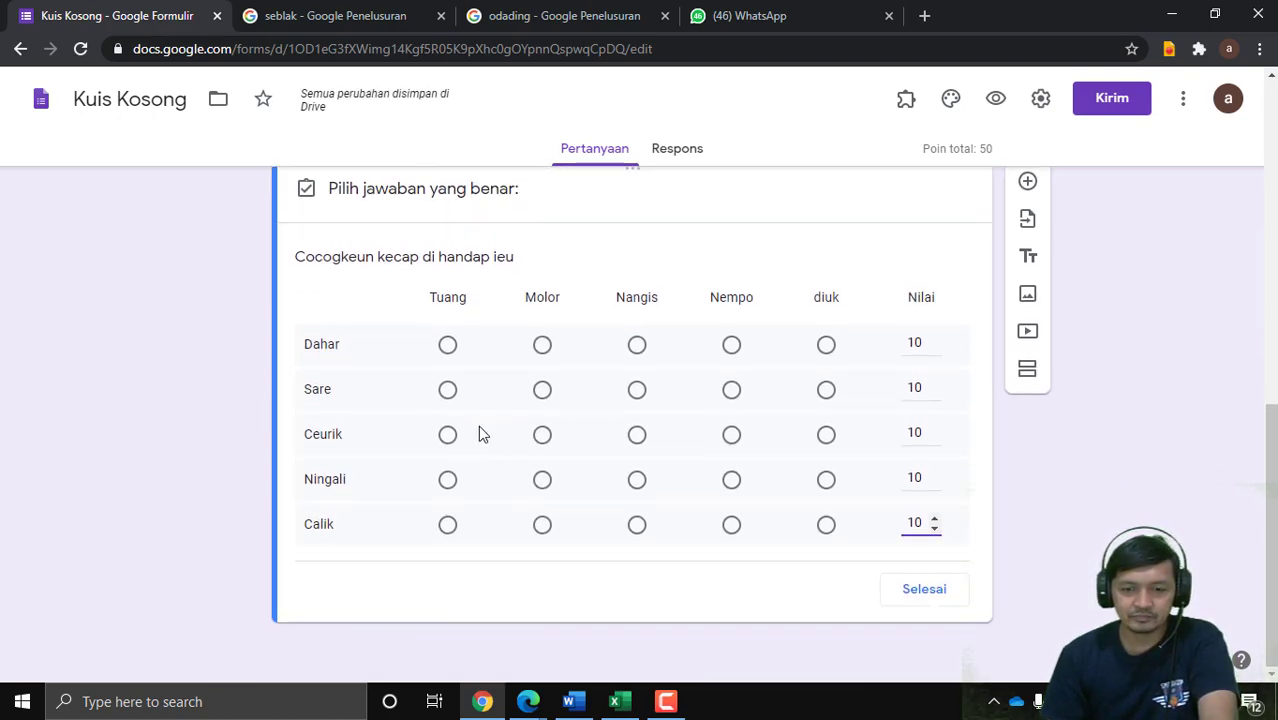
{"action": "left_click", "coordinate": [448, 346]}
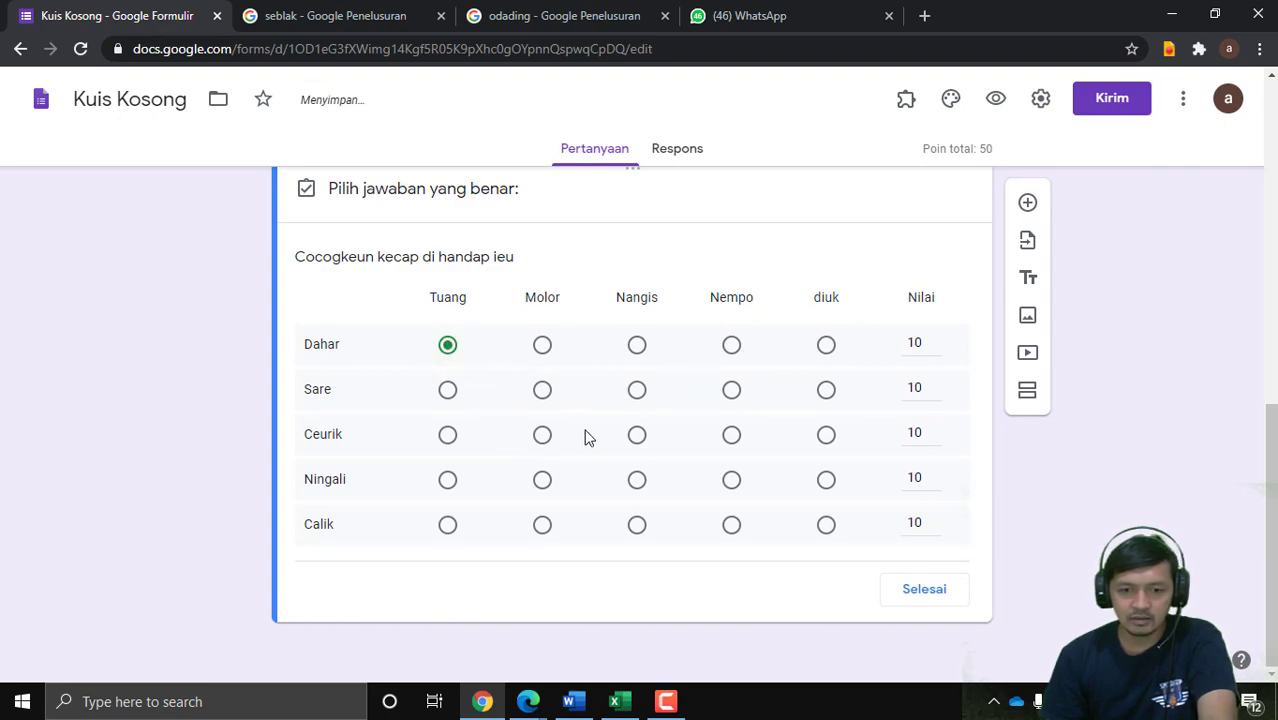
{"action": "left_click", "coordinate": [542, 391]}
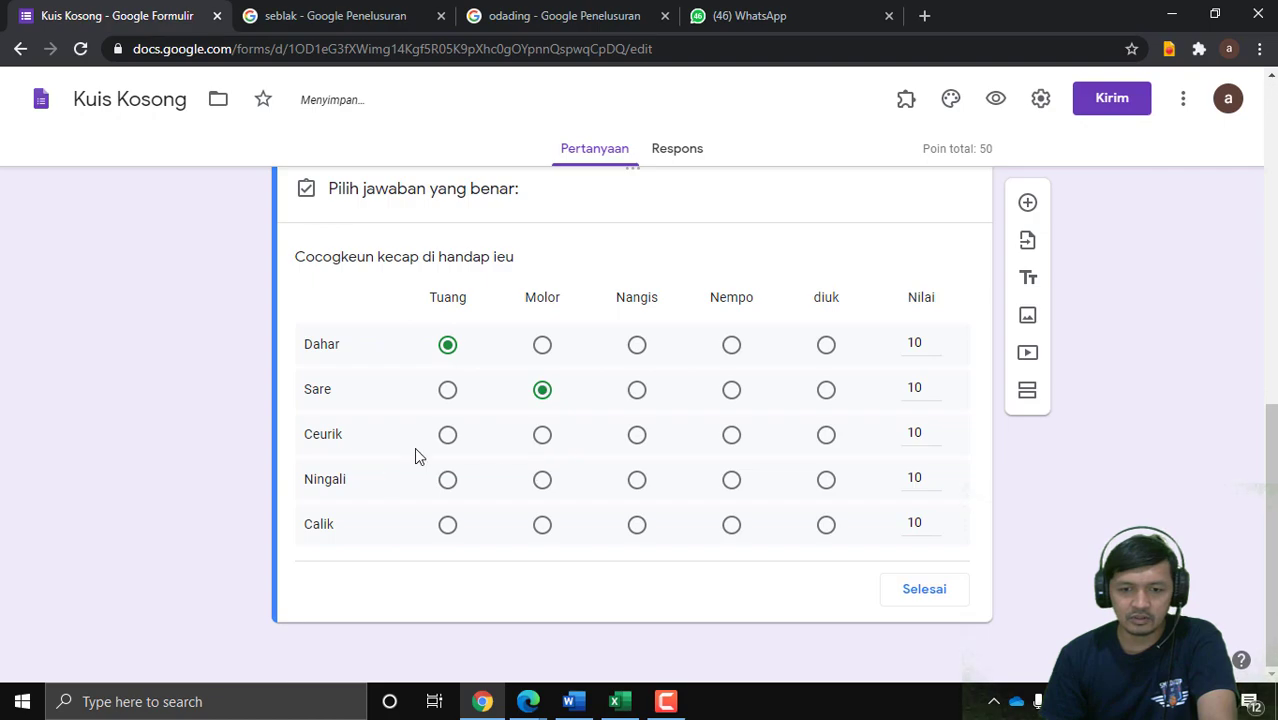
{"action": "left_click", "coordinate": [637, 437]}
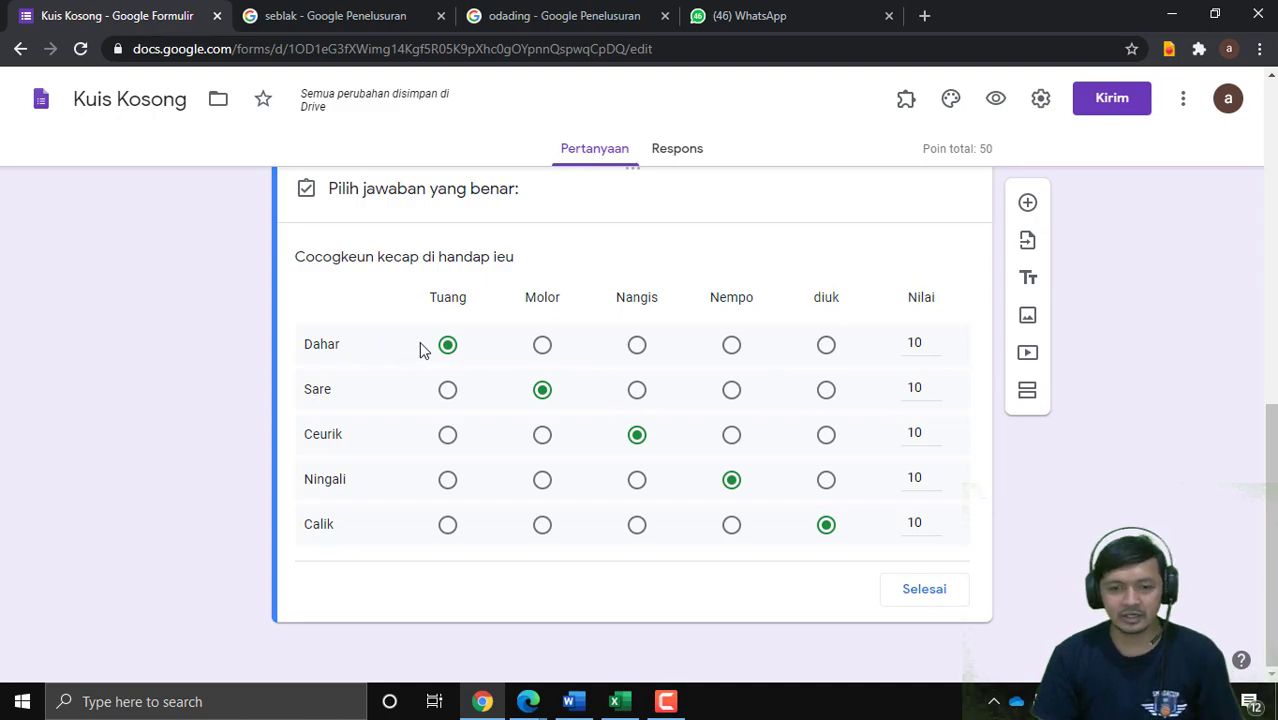
{"action": "left_click", "coordinate": [924, 589]}
{"action": "scroll", "coordinate": [760, 492], "scroll_direction": "up", "scroll_amount": 3}
{"action": "scroll", "coordinate": [762, 493], "scroll_direction": "down", "scroll_amount": 3}
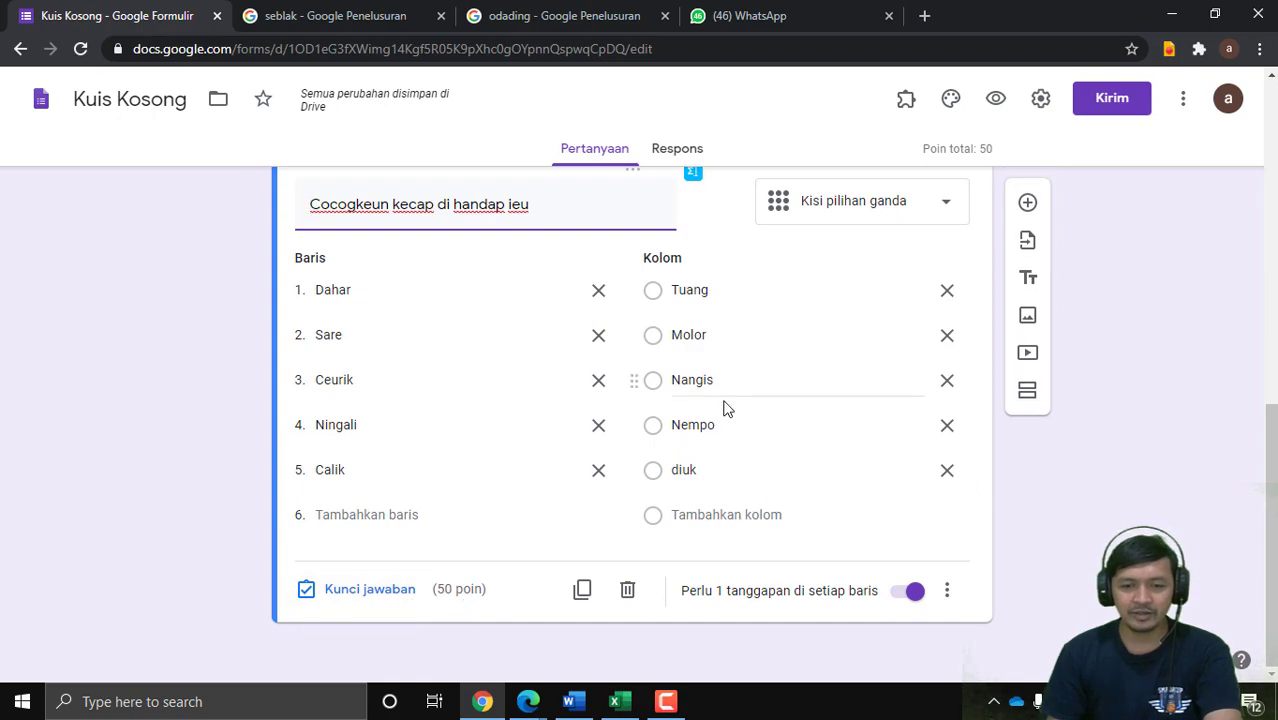
{"action": "scroll", "coordinate": [722, 405], "scroll_direction": "up", "scroll_amount": 2}
{"action": "scroll", "coordinate": [752, 420], "scroll_direction": "down", "scroll_amount": 2}
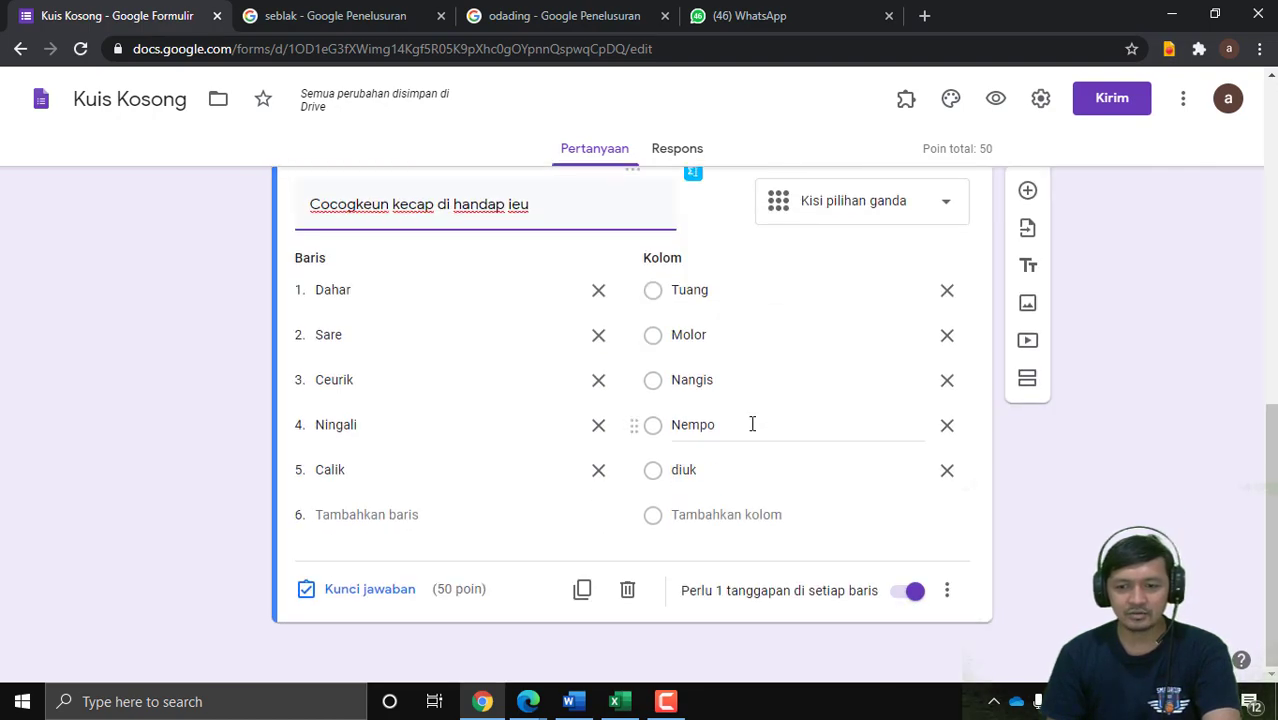
Step: Add a question titled "Cocogkeun gambar jeung kecap di handap ieu!" and set its type to Kisi pilihan ganda
{"action": "left_click", "coordinate": [1027, 202]}
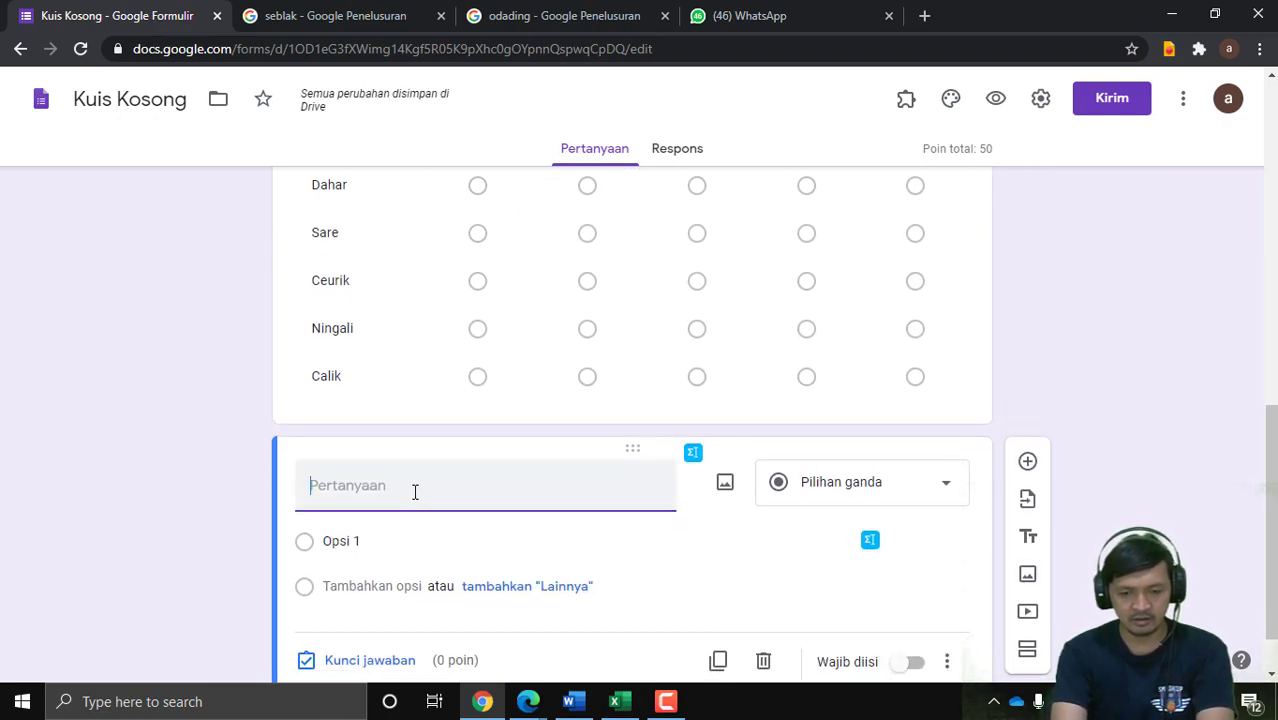
{"action": "type", "text": "Coco"}
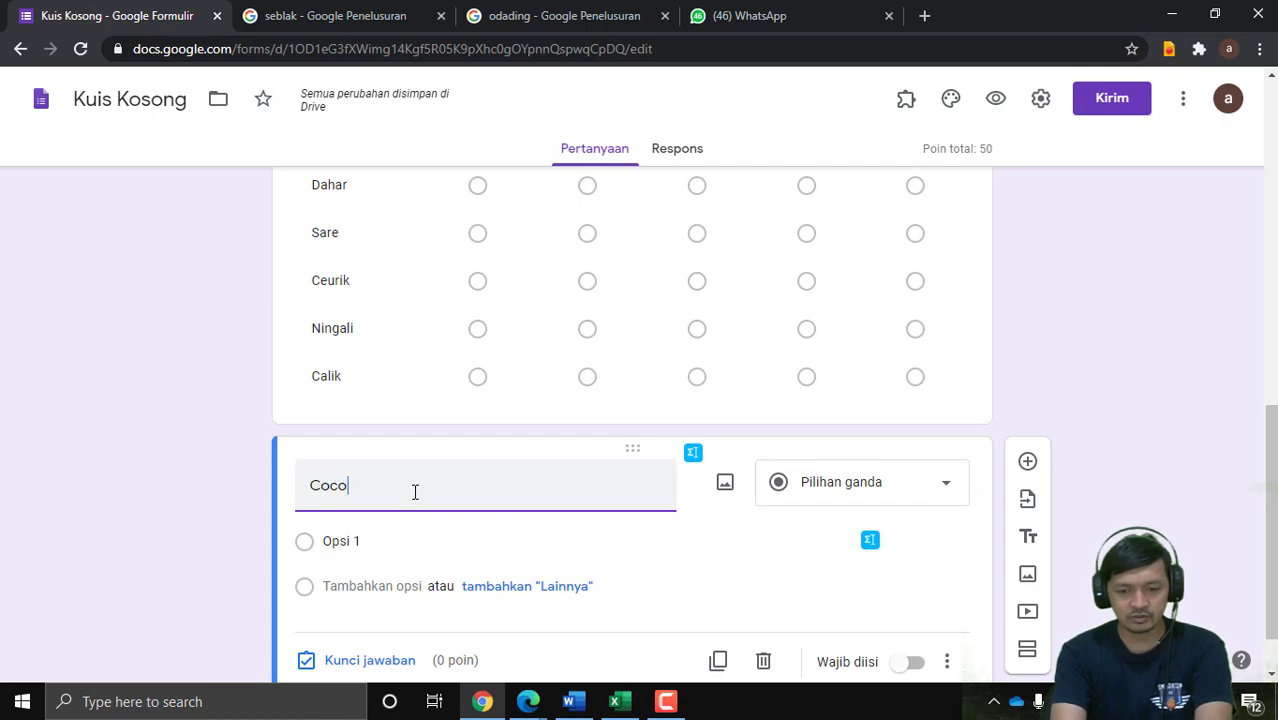
{"action": "type", "text": "gkeun gambar "}
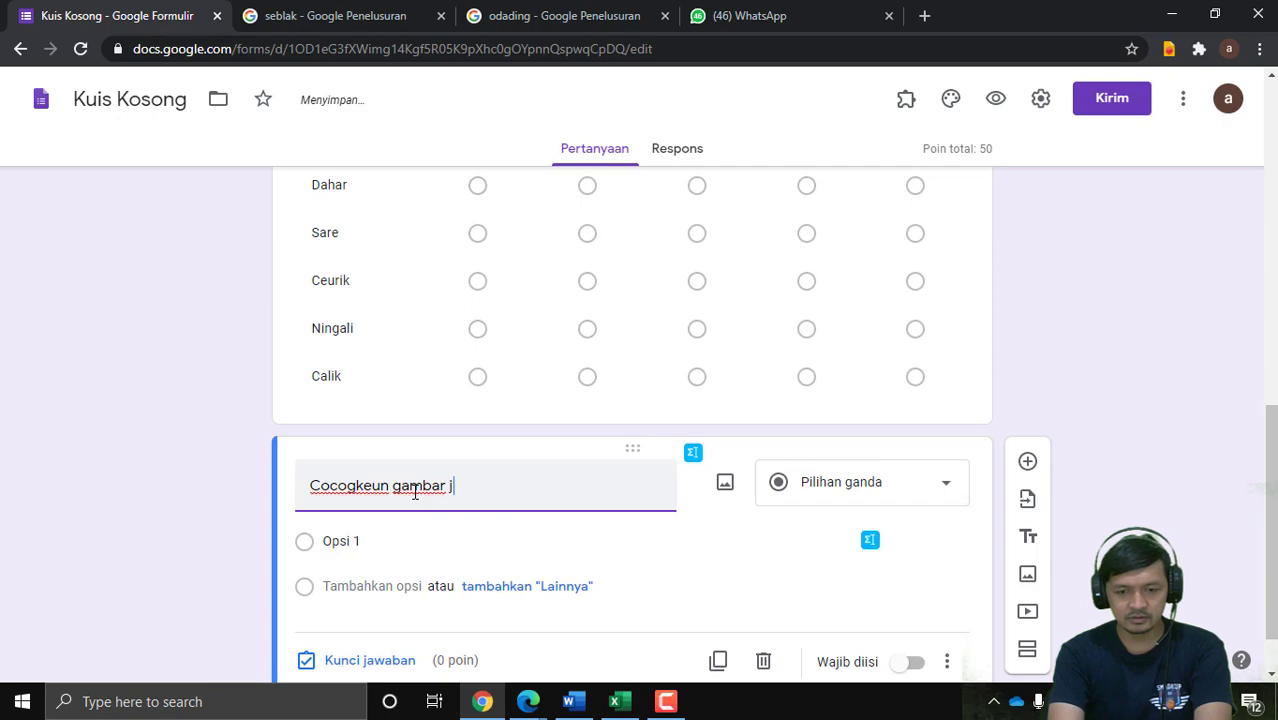
{"action": "type", "text": "jeung kecap di han"}
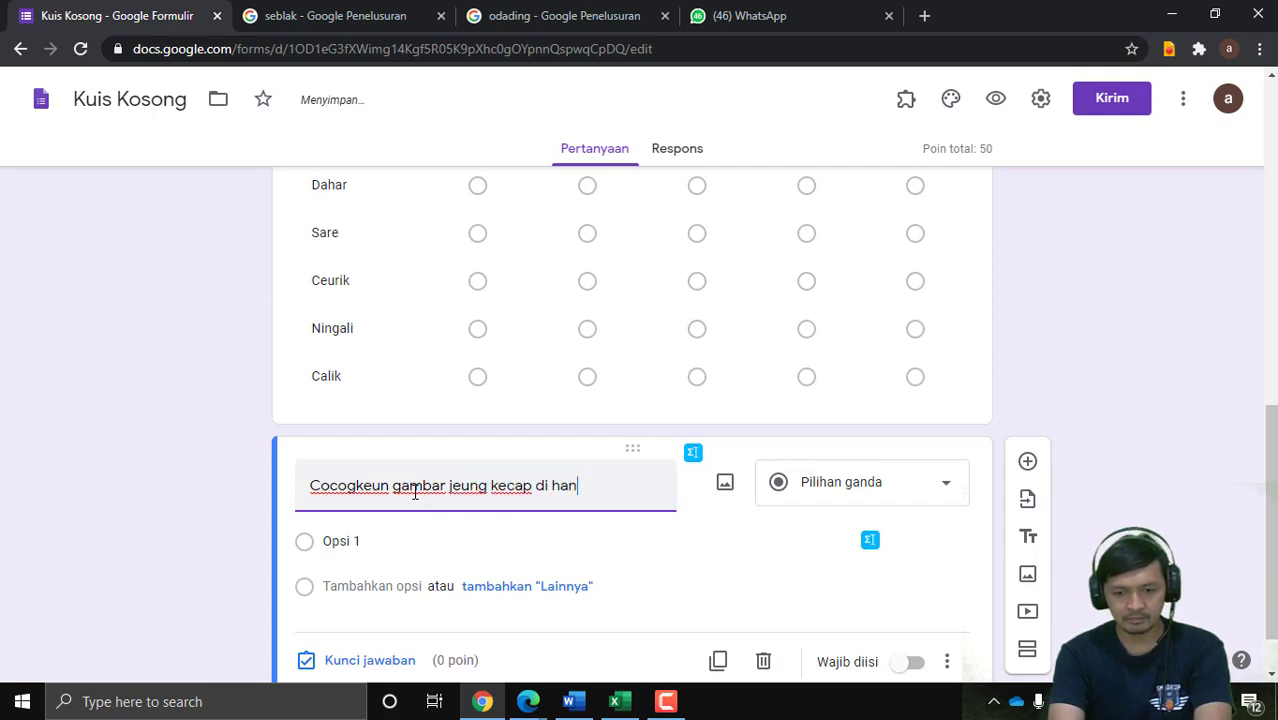
{"action": "type", "text": "dap ieu!"}
{"action": "scroll", "coordinate": [487, 382], "scroll_direction": "down", "scroll_amount": 1}
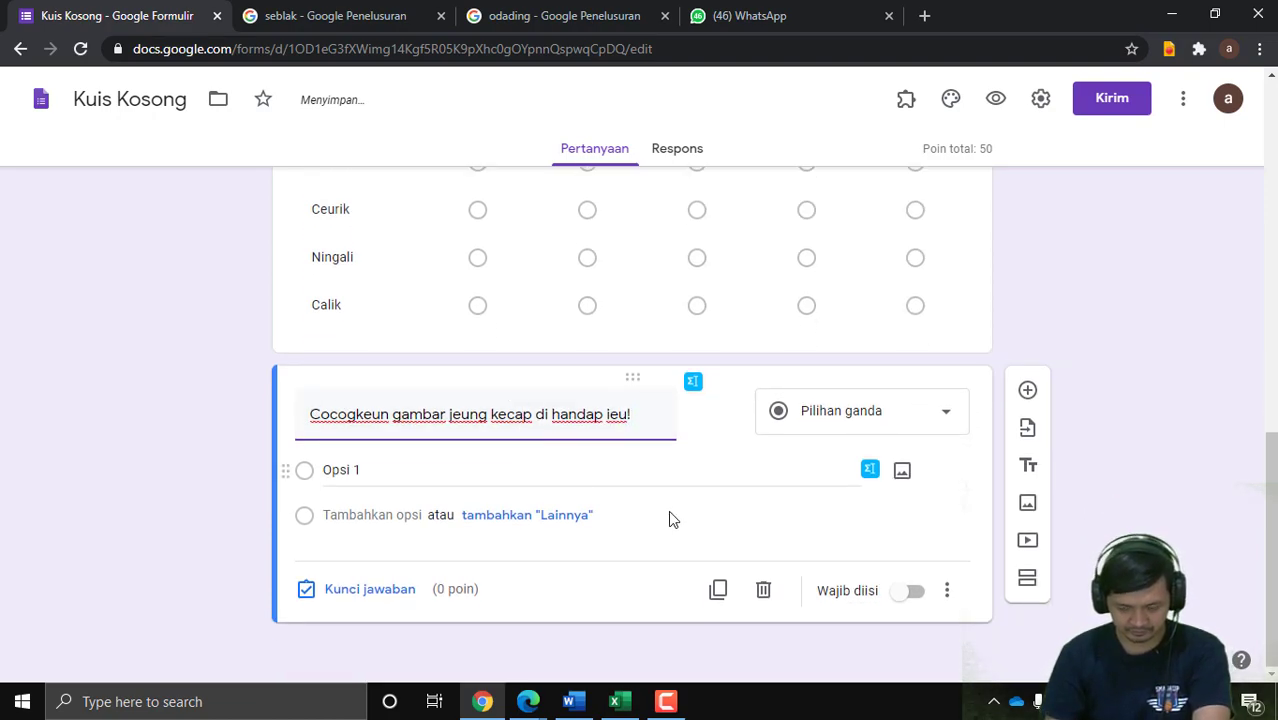
{"action": "left_click", "coordinate": [80, 479]}
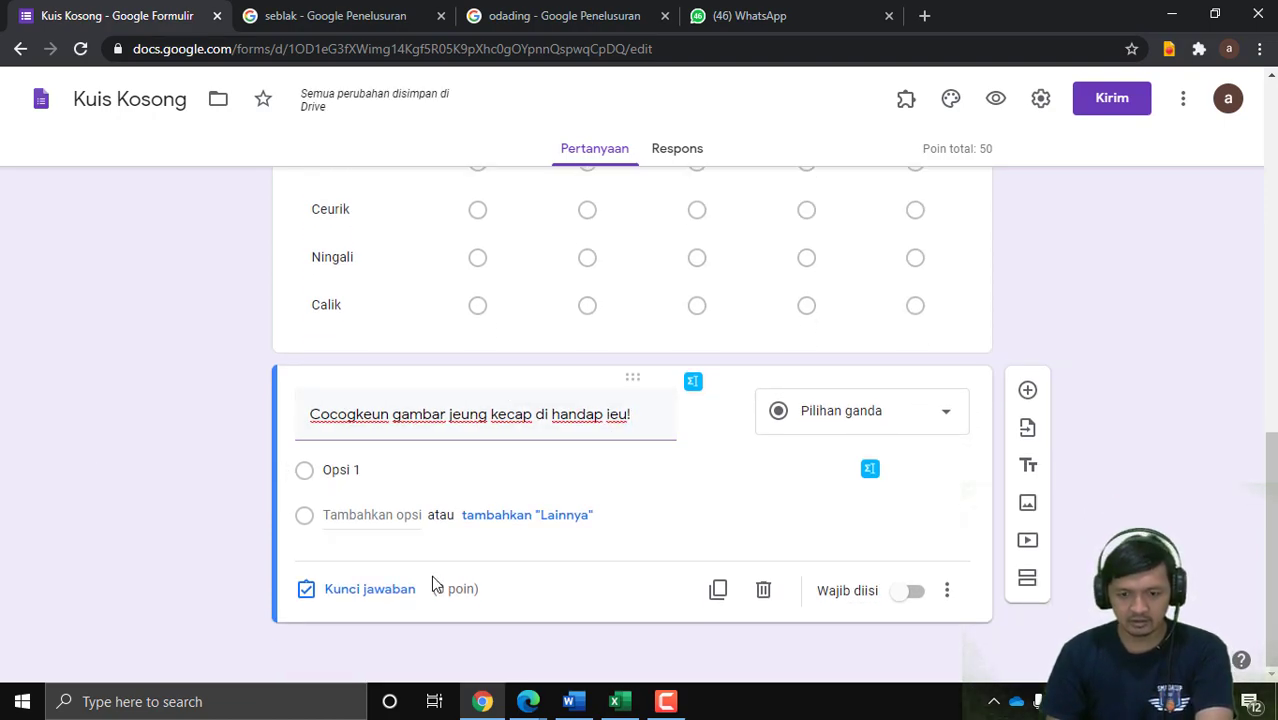
{"action": "left_click", "coordinate": [931, 421]}
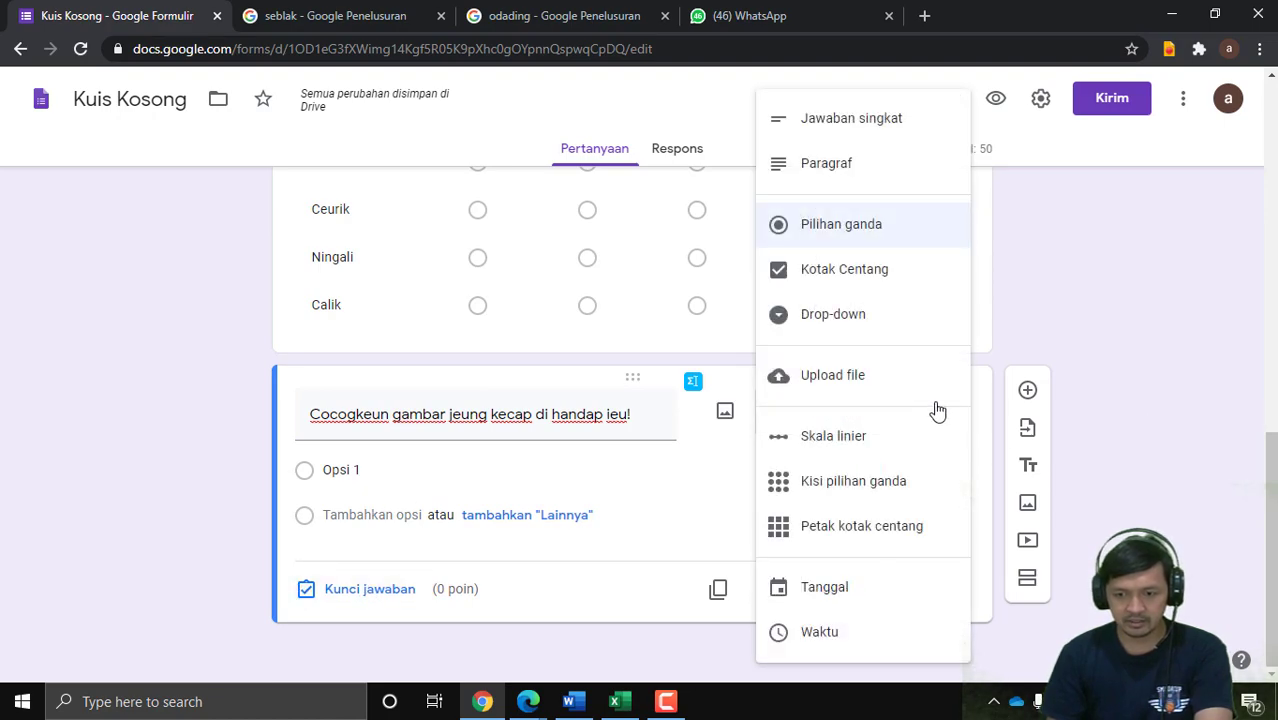
{"action": "left_click", "coordinate": [892, 484]}
Step: Start uploading an image for the new grid question and browse to the Desktop folder
{"action": "mouse_move", "coordinate": [659, 383]}
{"action": "left_click", "coordinate": [724, 386]}
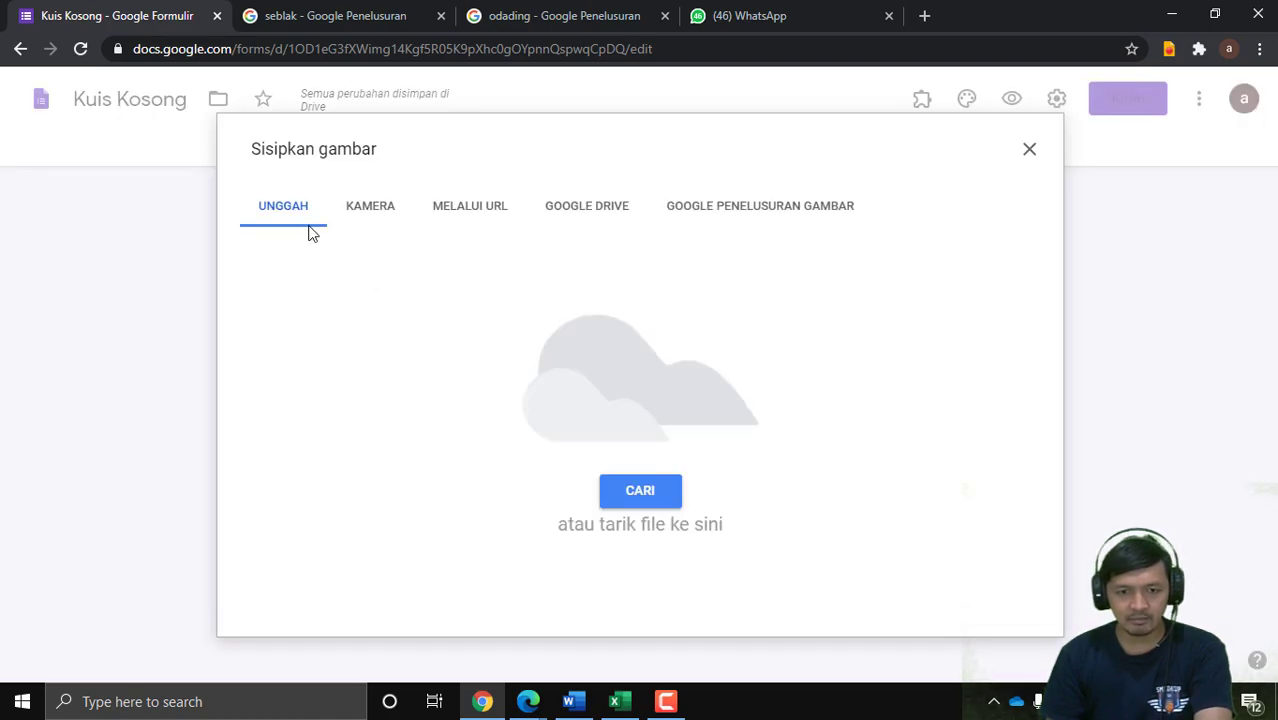
{"action": "left_click", "coordinate": [637, 491]}
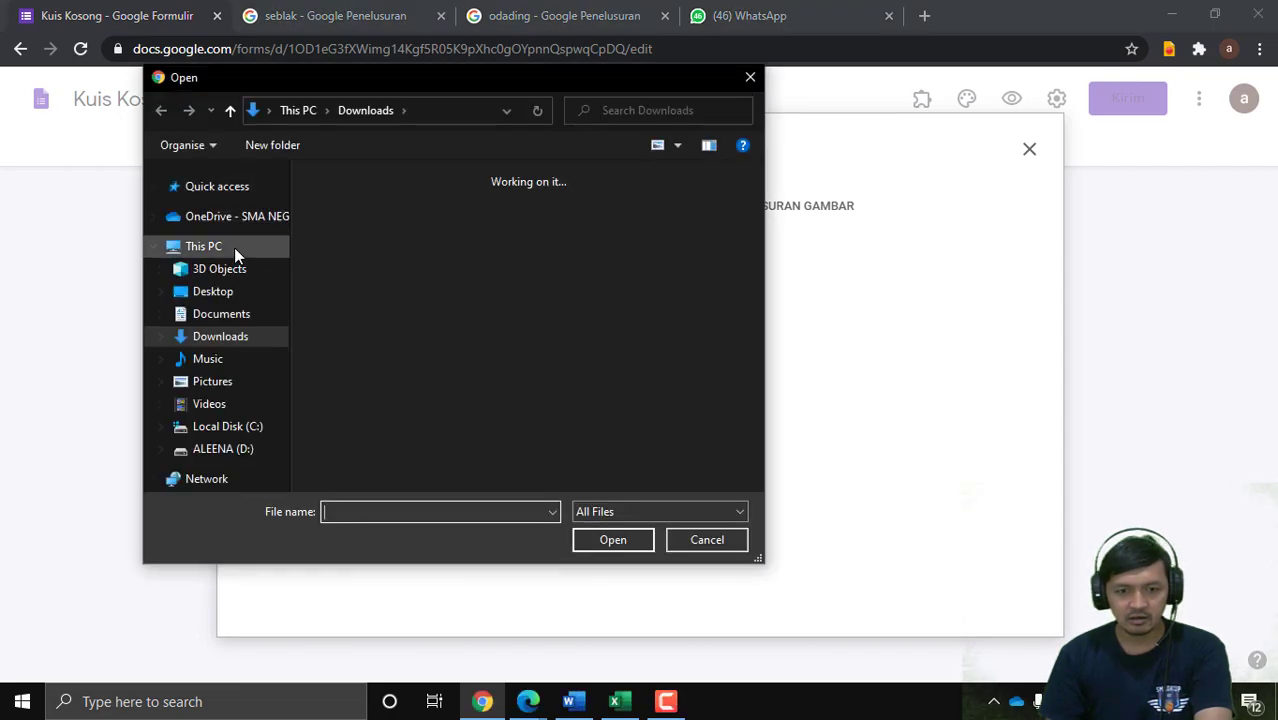
{"action": "left_click", "coordinate": [265, 291]}
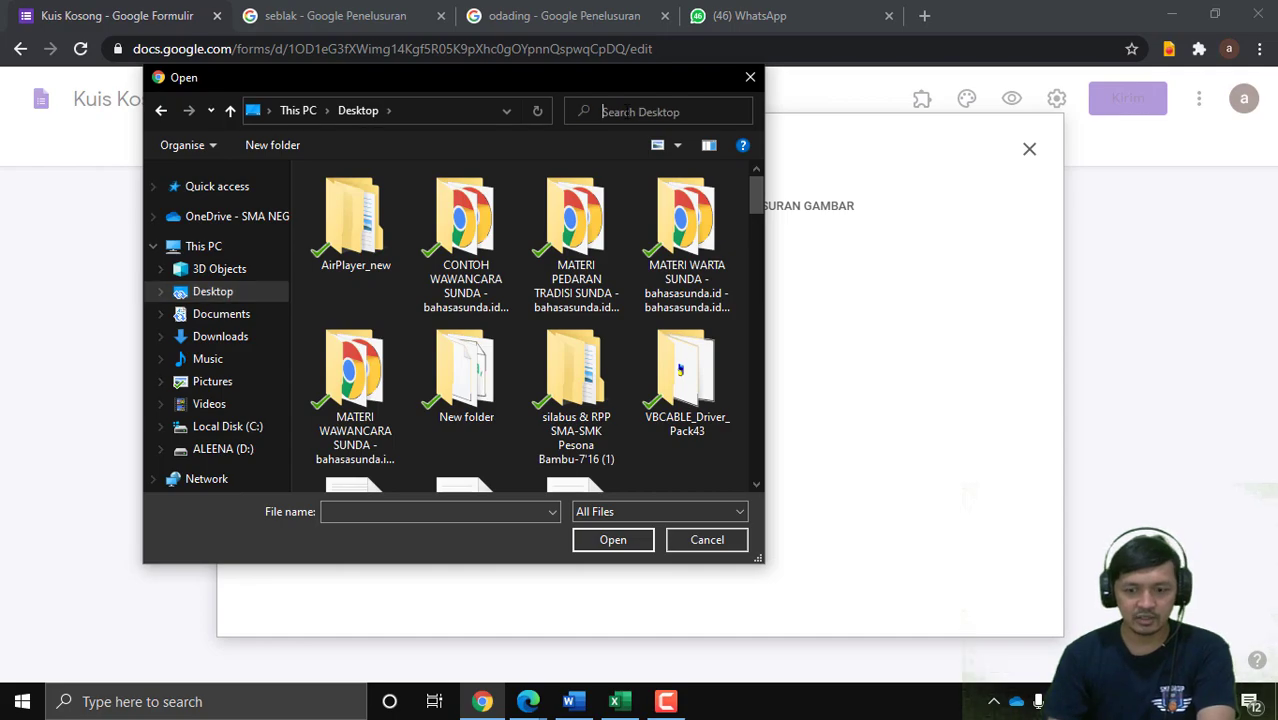
Step: Search the Desktop folder for "gambar"
{"action": "left_click", "coordinate": [632, 112]}
{"action": "type", "text": "gambar"}
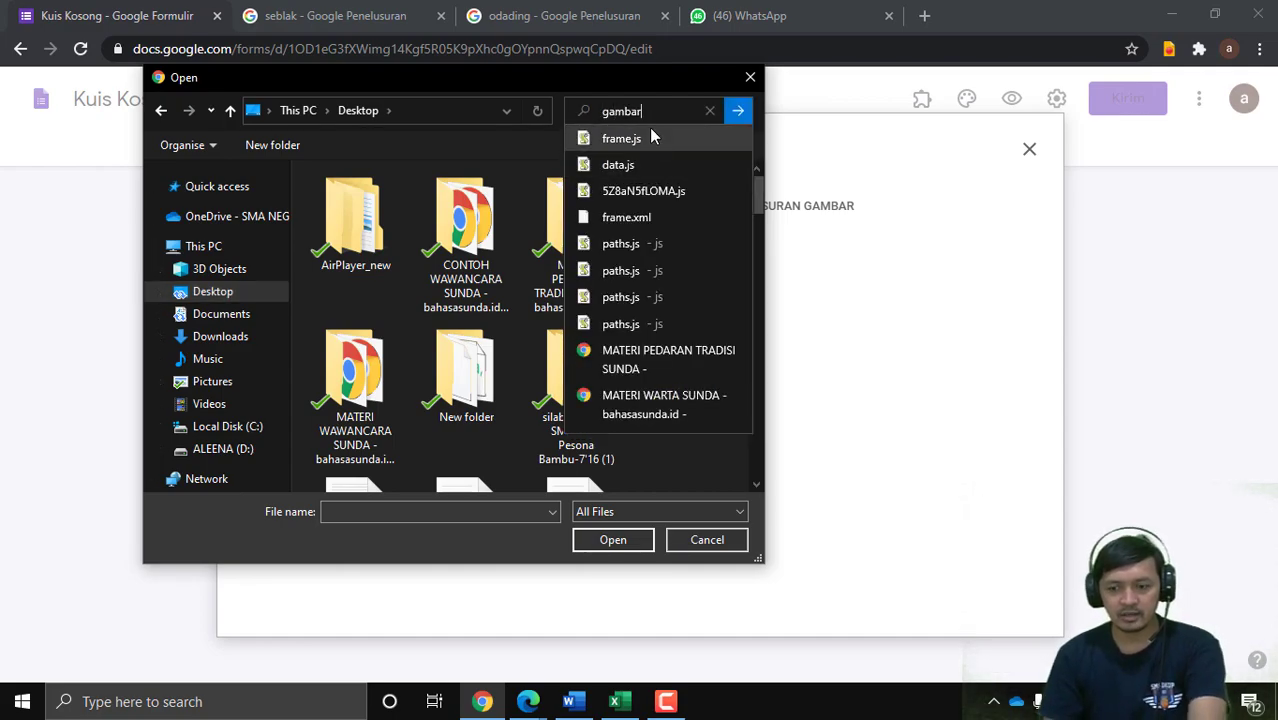
{"action": "key", "text": "Return"}
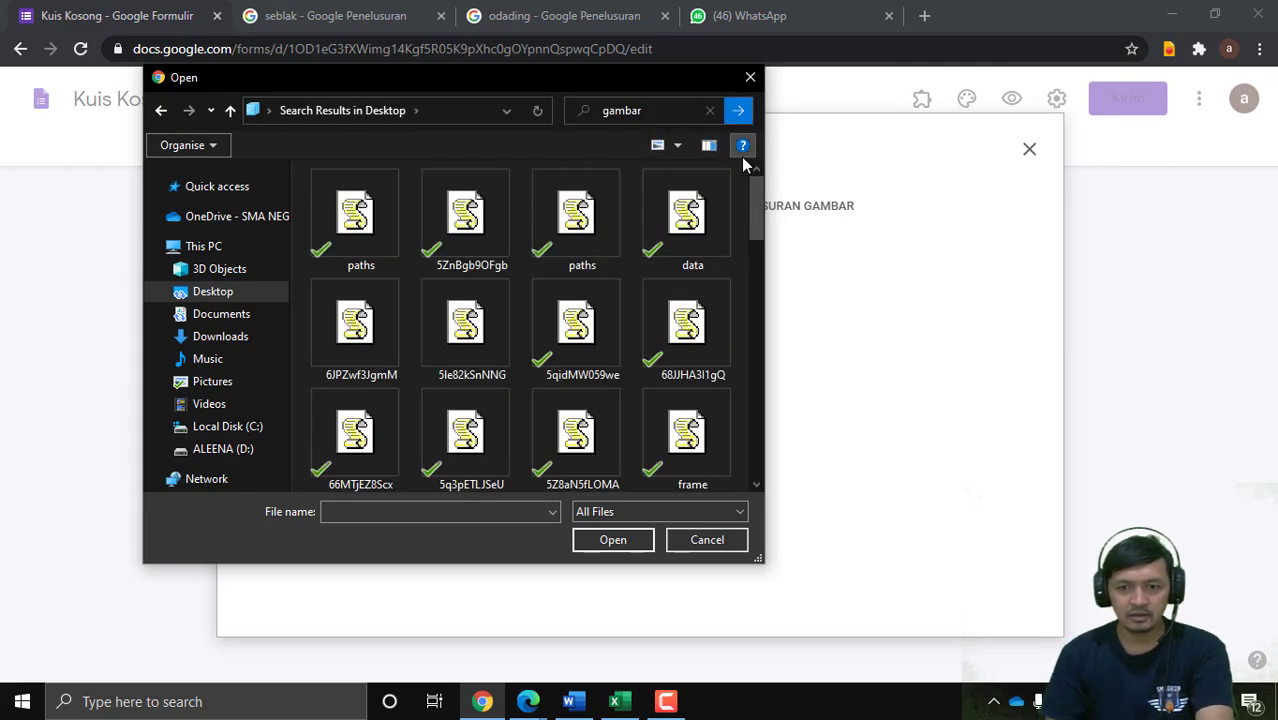
Step: Search the Desktop folder for "kadaharan" and insert the picture of the five foods into the new grid question
{"action": "left_click", "coordinate": [596, 108]}
{"action": "type", "text": "kad"}
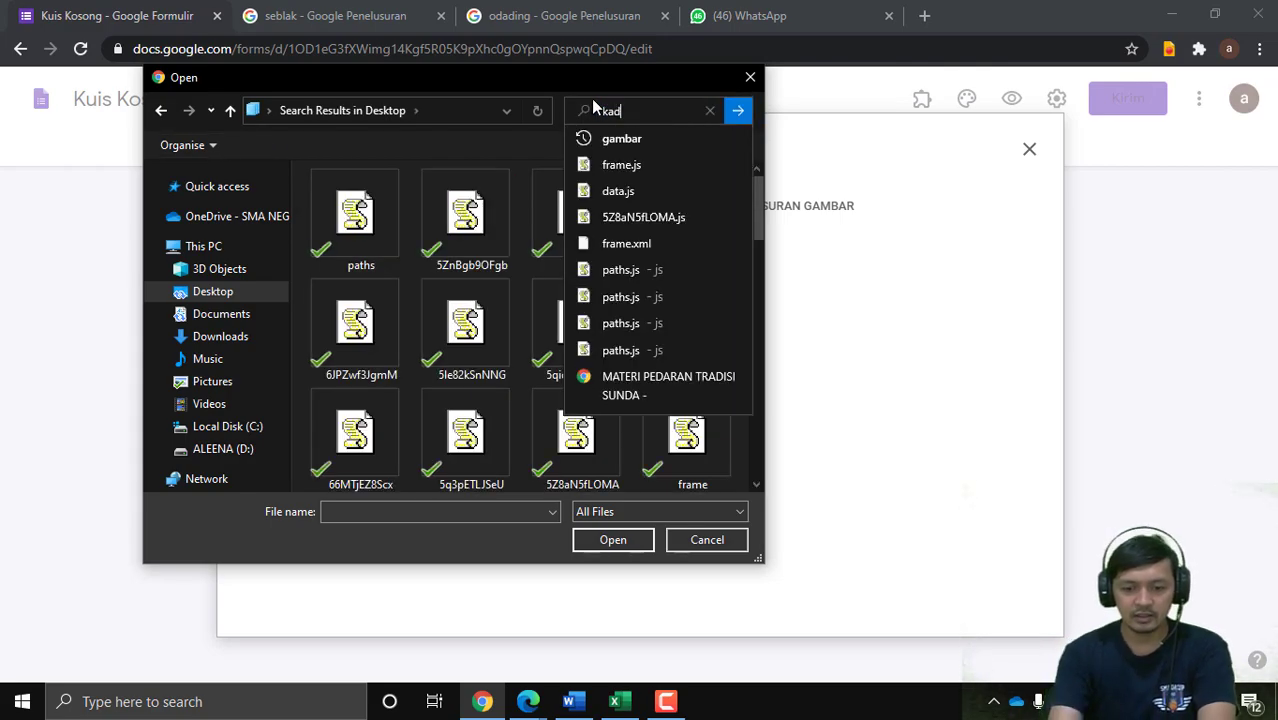
{"action": "type", "text": "aharan"}
{"action": "key", "text": "Return"}
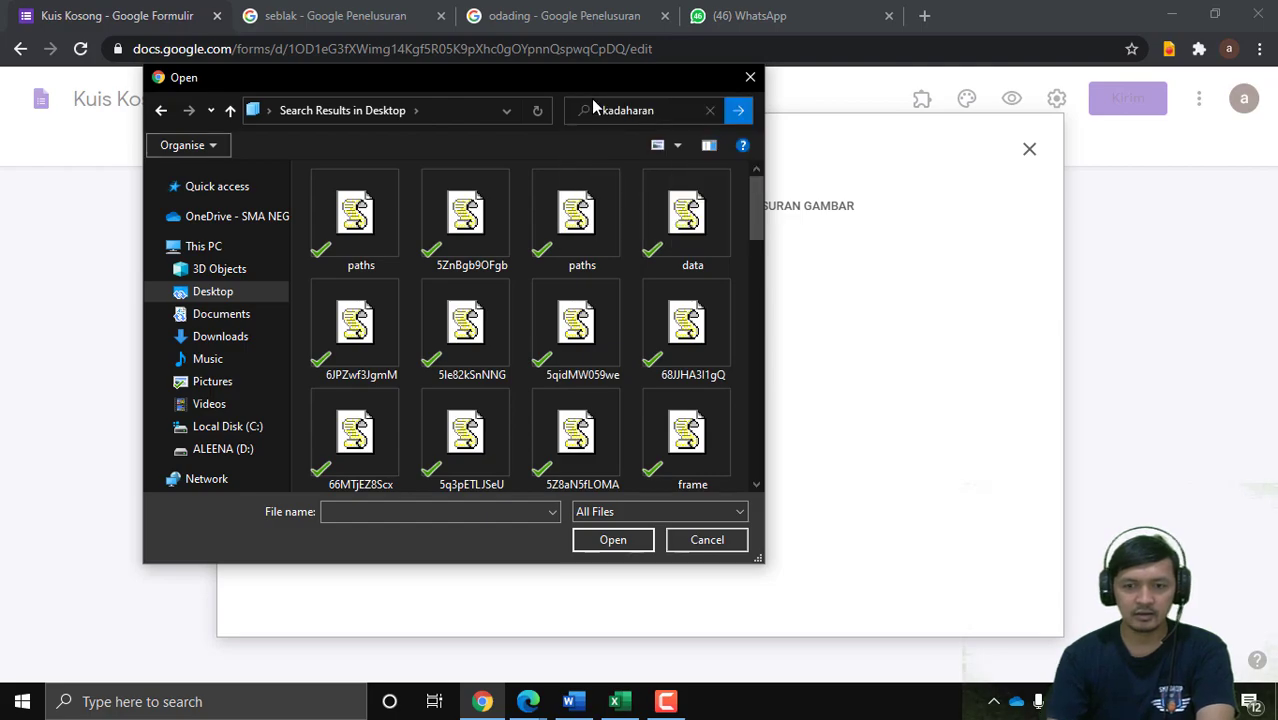
{"action": "left_click", "coordinate": [348, 258]}
{"action": "left_click", "coordinate": [600, 538]}
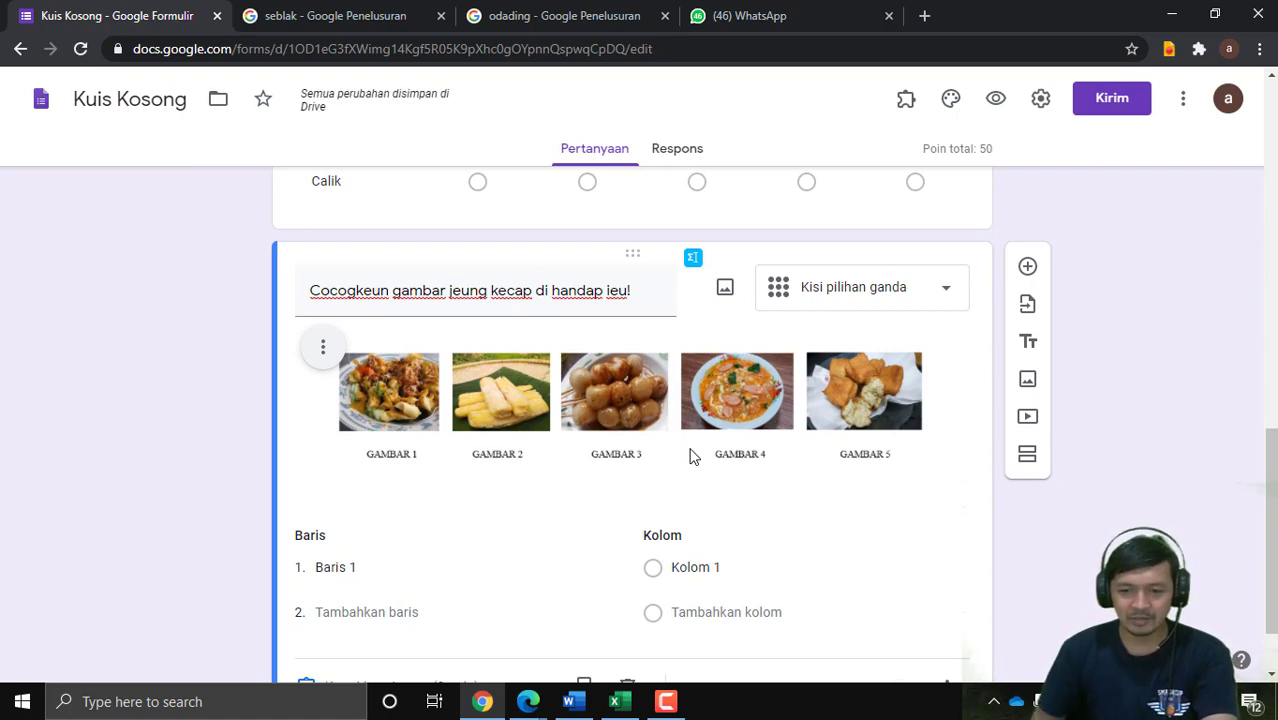
Step: Name the first two rows of the picture-matching grid GAMBAR 1 and GAMBAR 2
{"action": "scroll", "coordinate": [690, 455], "scroll_direction": "down", "scroll_amount": 1}
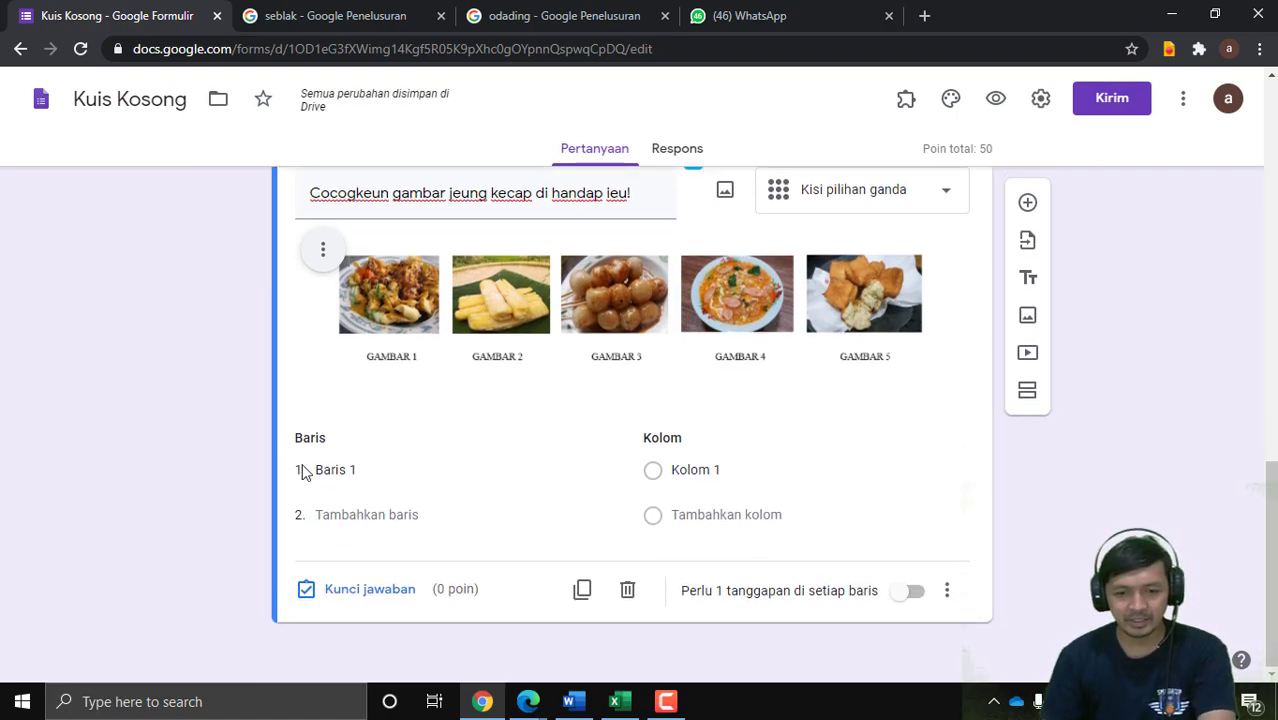
{"action": "left_click", "coordinate": [389, 469]}
{"action": "type", "text": "ga"}
{"action": "key", "text": "BackSpace"}
{"action": "key", "text": "BackSpace"}
{"action": "type", "text": "GA"}
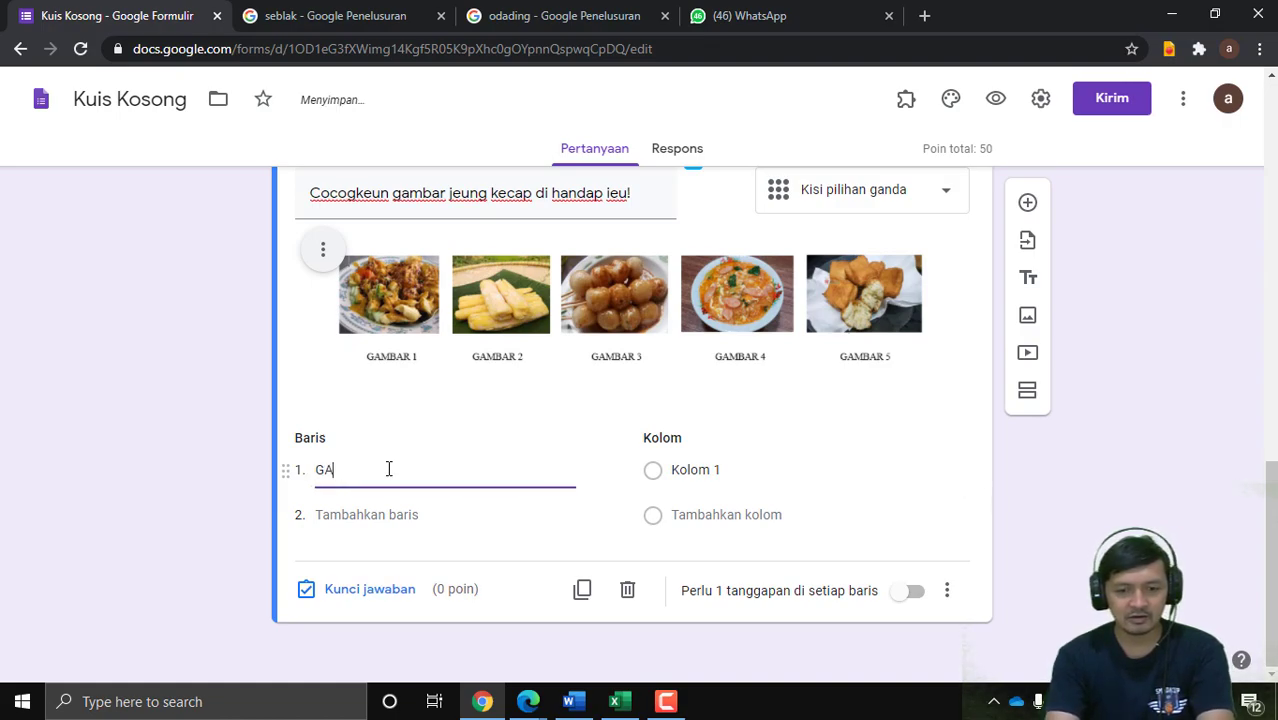
{"action": "type", "text": "MBAR"}
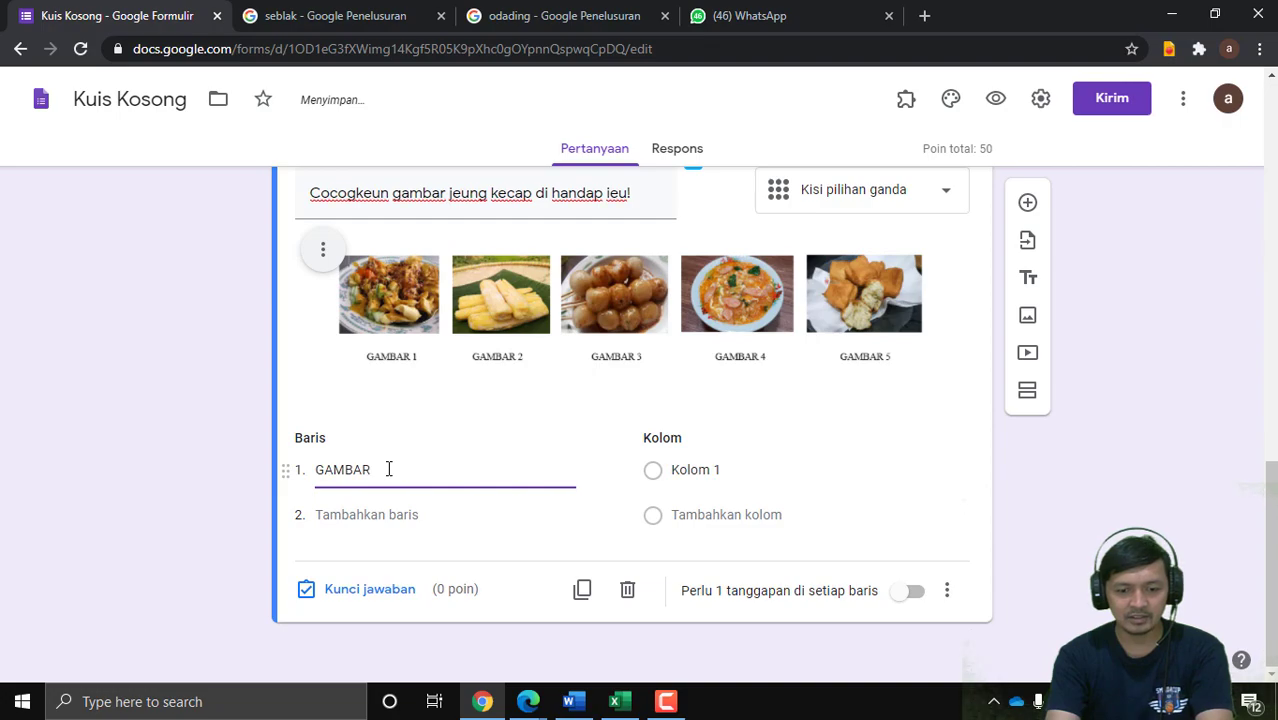
{"action": "key", "text": "Return"}
{"action": "type", "text": "GAMBAR 2"}
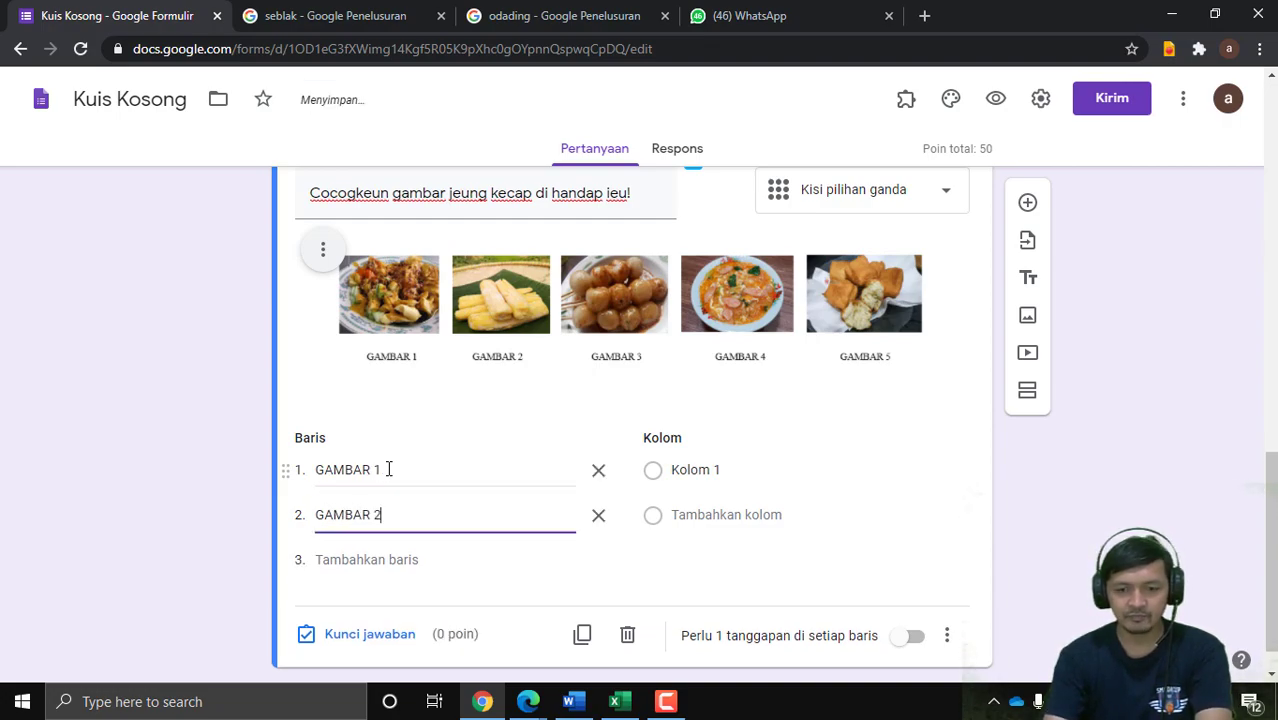
Step: Add a third row to the grid named GAMBAR 3, followed by a fourth row
{"action": "key", "text": "Return"}
{"action": "type", "text": "GAMBAR"}
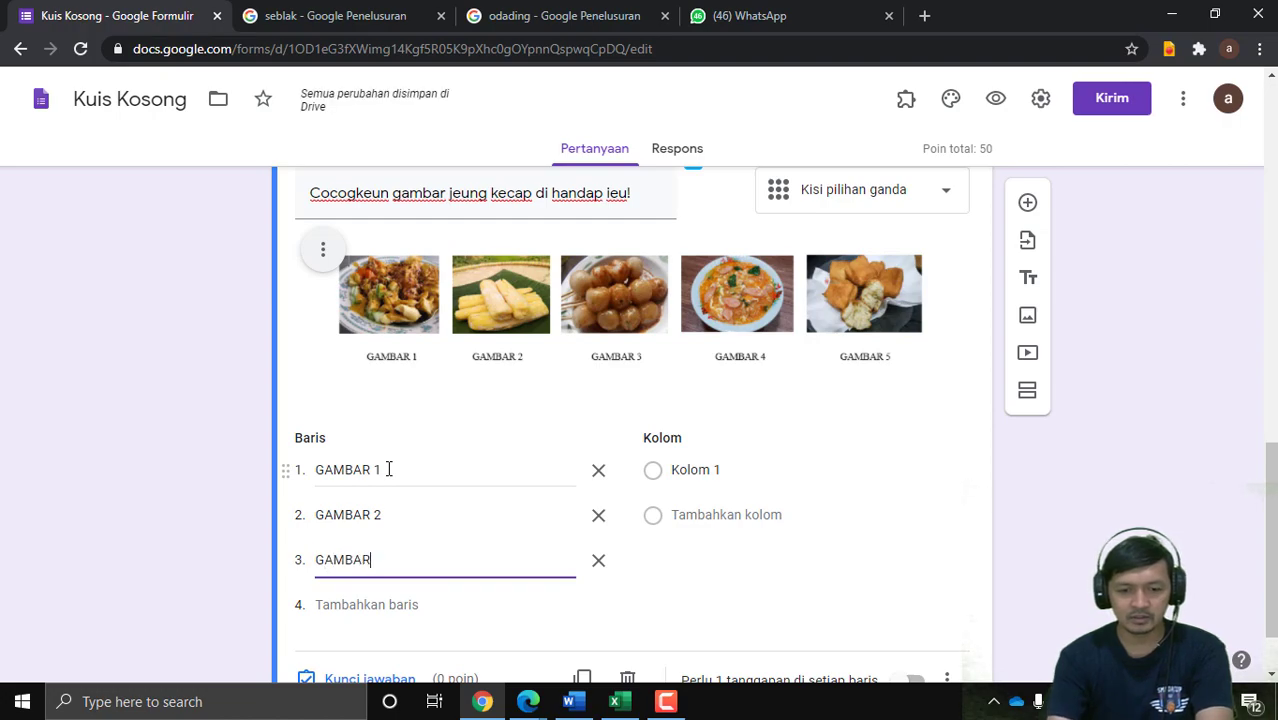
{"action": "key", "text": "Return"}
{"action": "key", "text": "Up"}
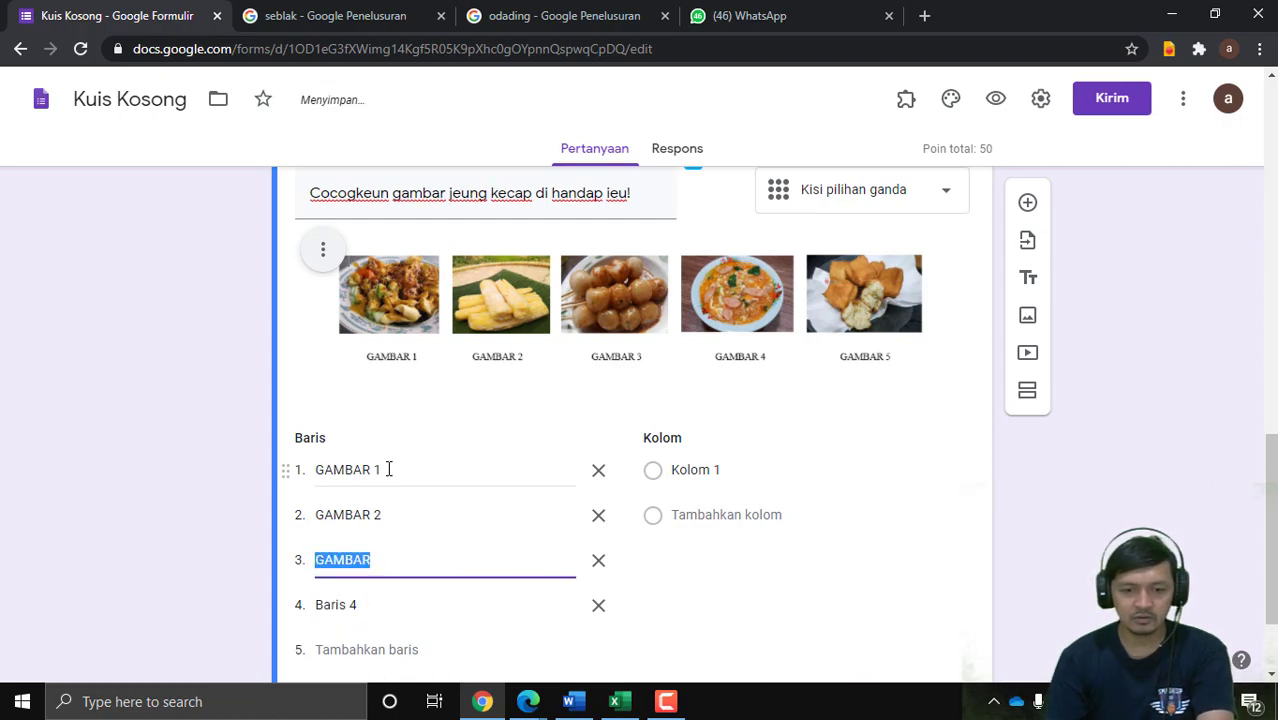
{"action": "key", "text": "BackSpace"}
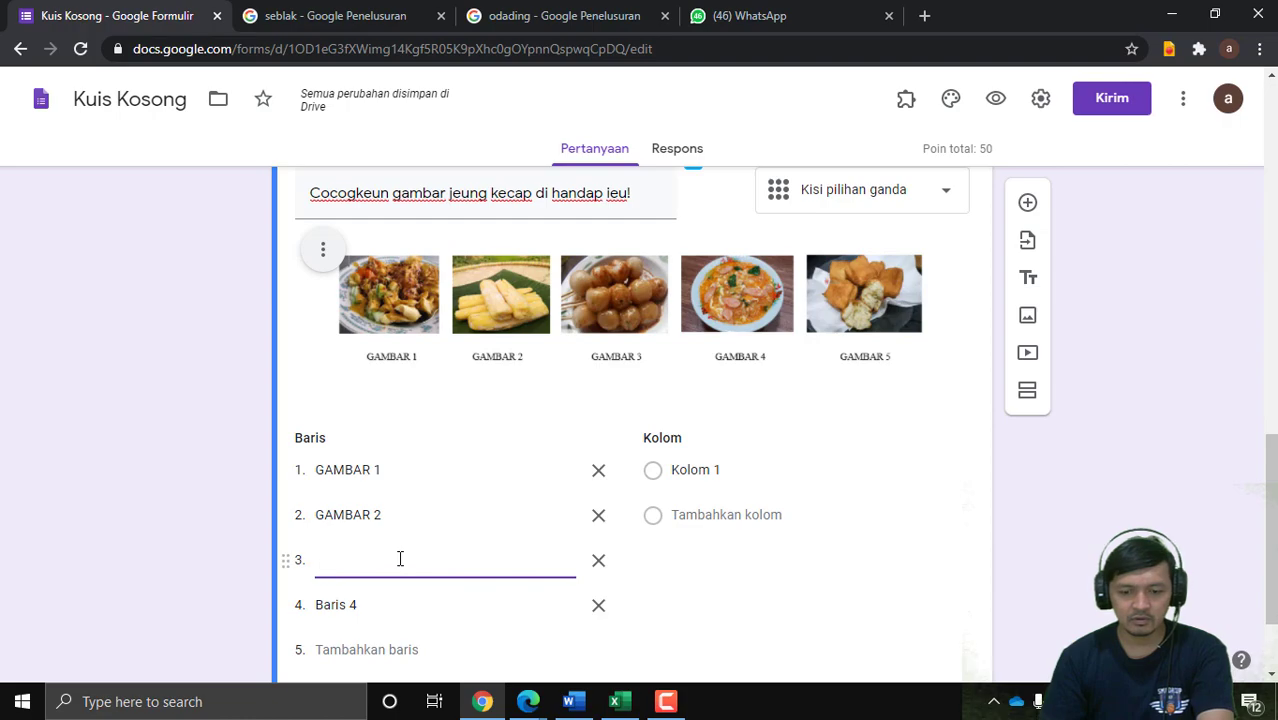
{"action": "type", "text": "GAMBAR 3"}
Step: Name the fourth row GAMBAR 4 and add a fifth row named GAMBAR 5
{"action": "key", "text": "Down"}
{"action": "type", "text": "GAMBAR 5"}
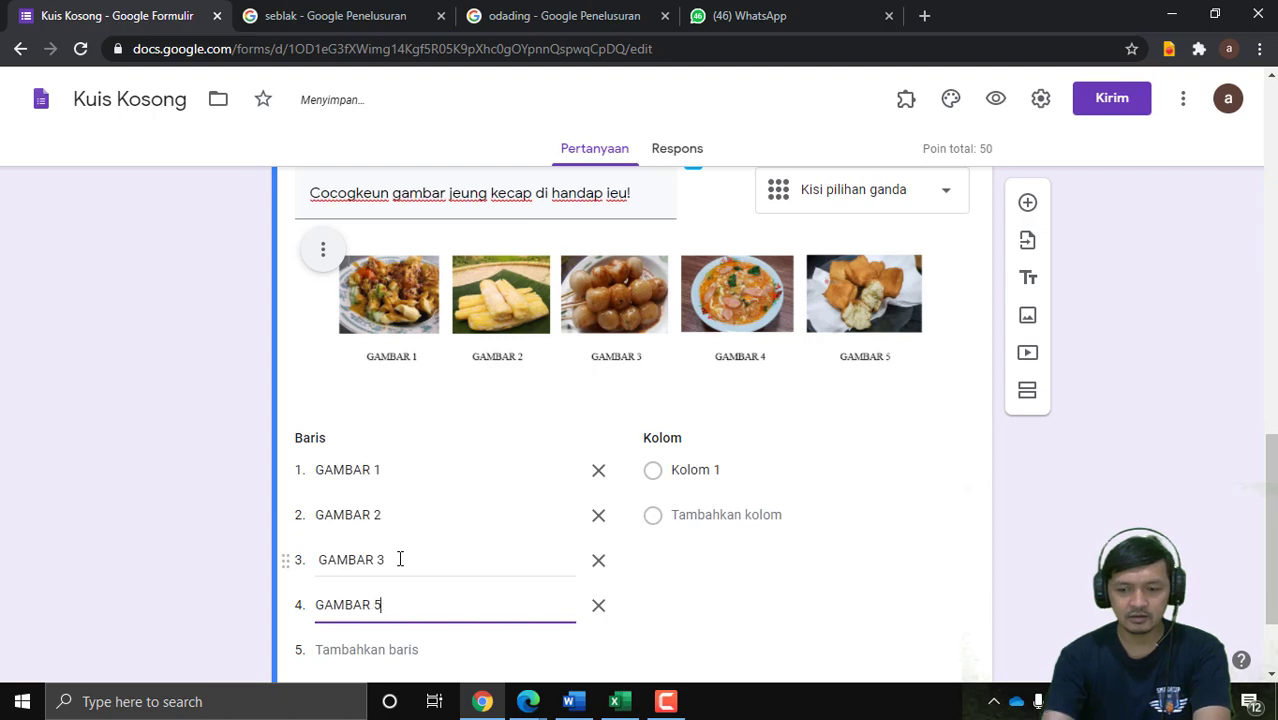
{"action": "key", "text": "BackSpace"}
{"action": "type", "text": "4"}
{"action": "key", "text": "Return"}
{"action": "type", "text": "GAMBAR 5"}
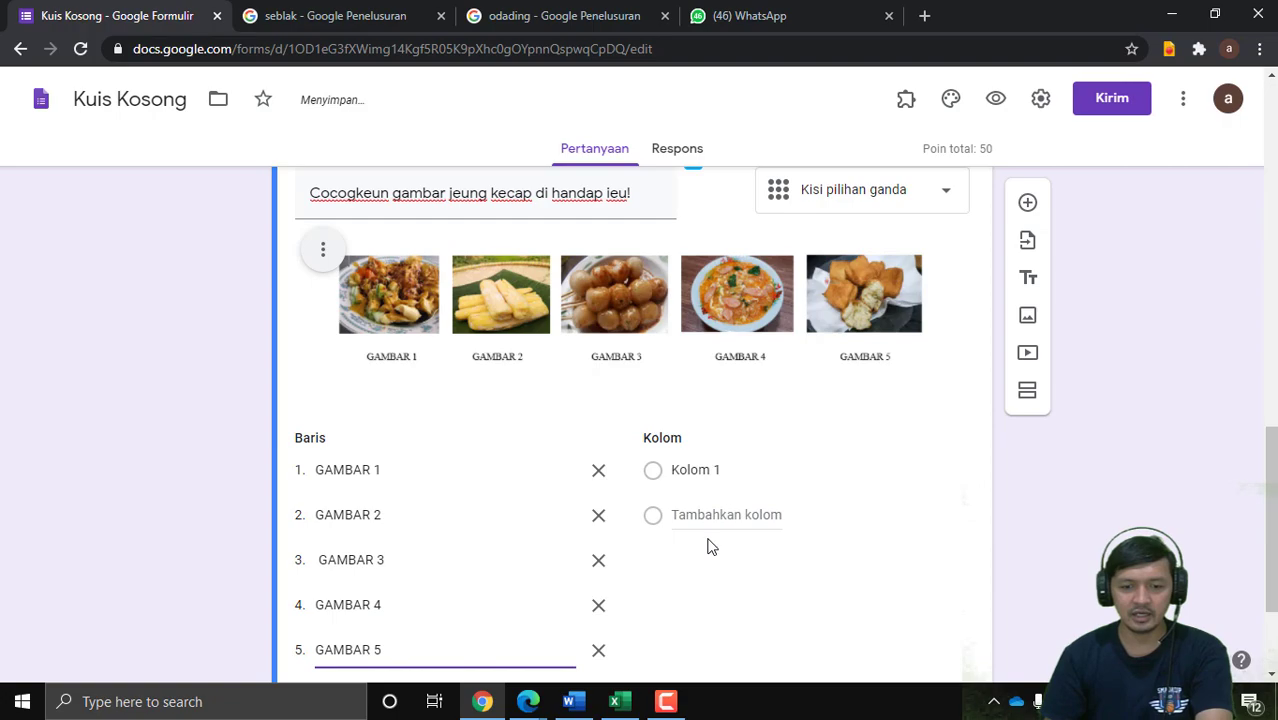
{"action": "left_click", "coordinate": [614, 701]}
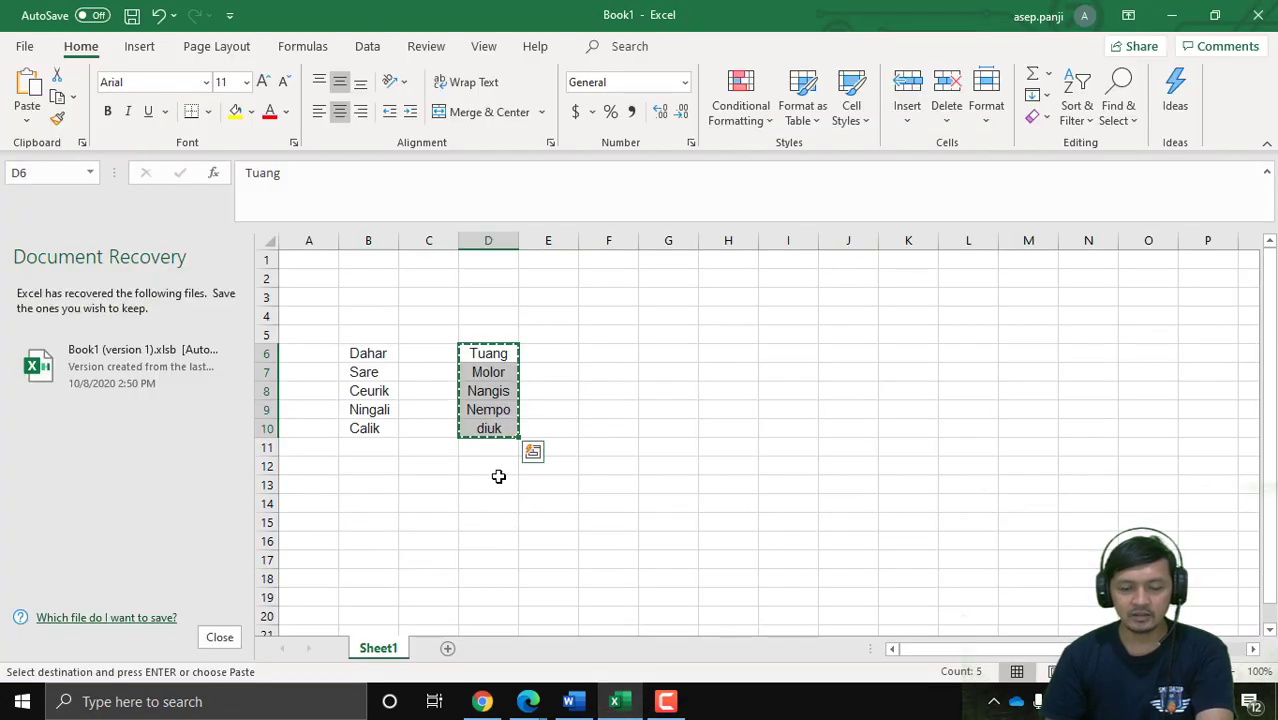
{"action": "left_click", "coordinate": [666, 701]}
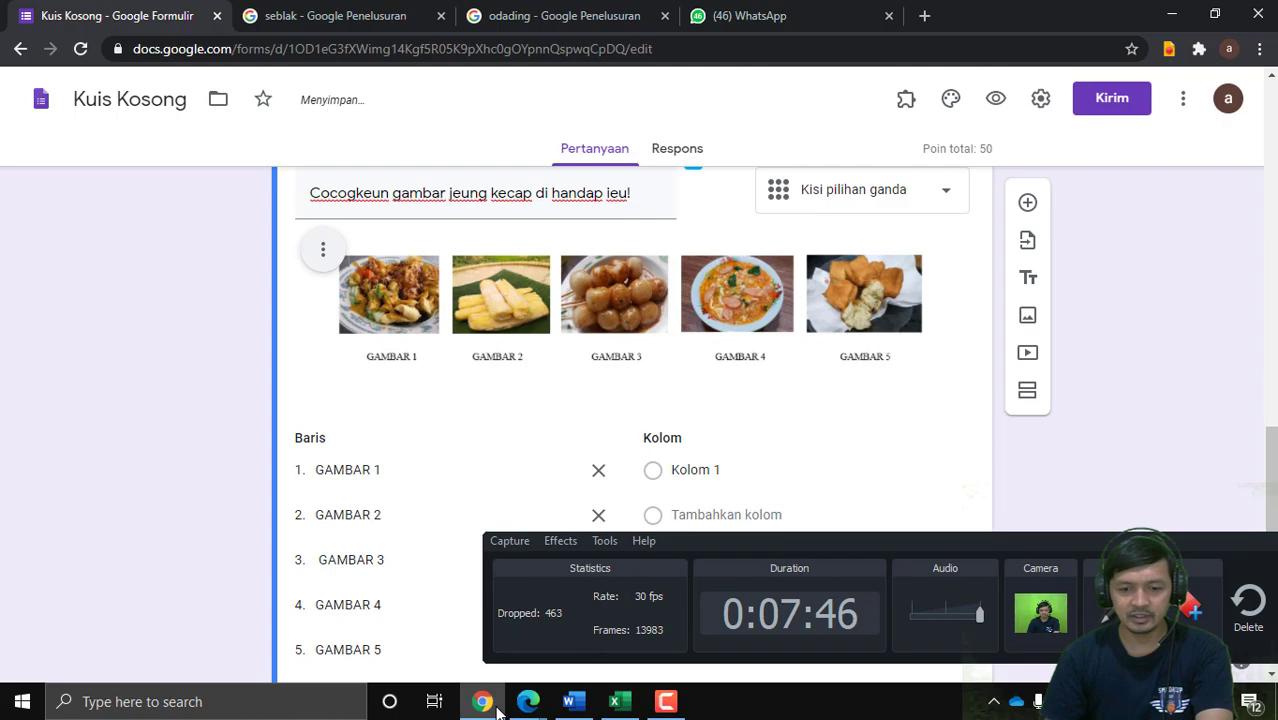
{"action": "left_click", "coordinate": [482, 701]}
{"action": "left_click", "coordinate": [512, 490]}
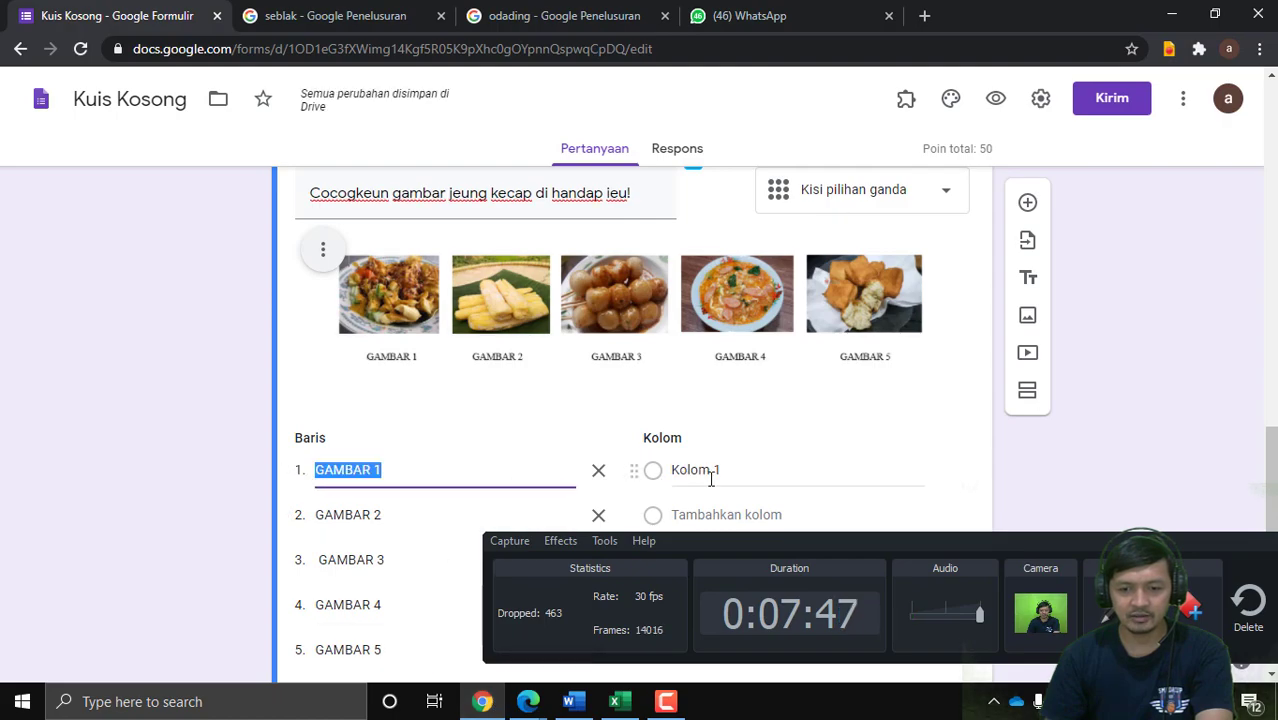
{"action": "left_click", "coordinate": [965, 496]}
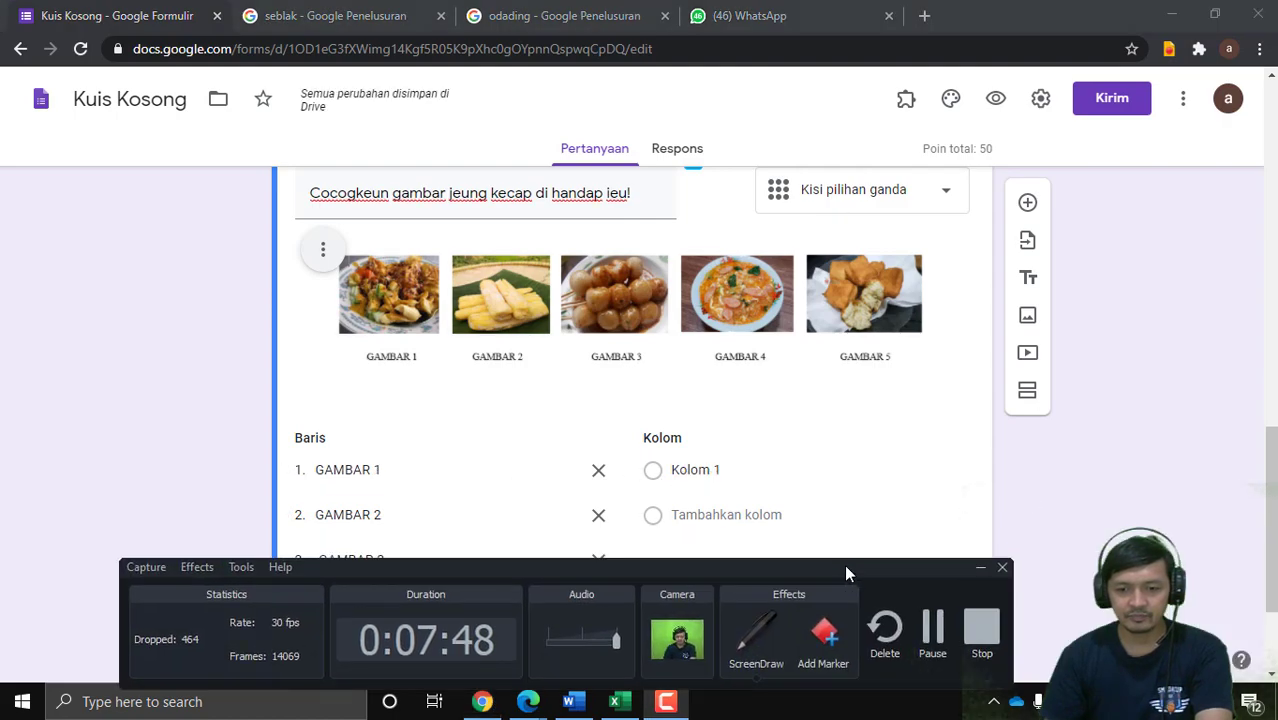
{"action": "left_click", "coordinate": [995, 567]}
Step: Rename the grid's first column to BATAGOR and add a second column named PEUYEUM
{"action": "left_click", "coordinate": [705, 470]}
{"action": "left_click", "coordinate": [745, 471]}
{"action": "left_click_drag", "start_coordinate": [746, 472], "coordinate": [669, 471]}
{"action": "scroll", "coordinate": [728, 506], "scroll_direction": "down", "scroll_amount": 1}
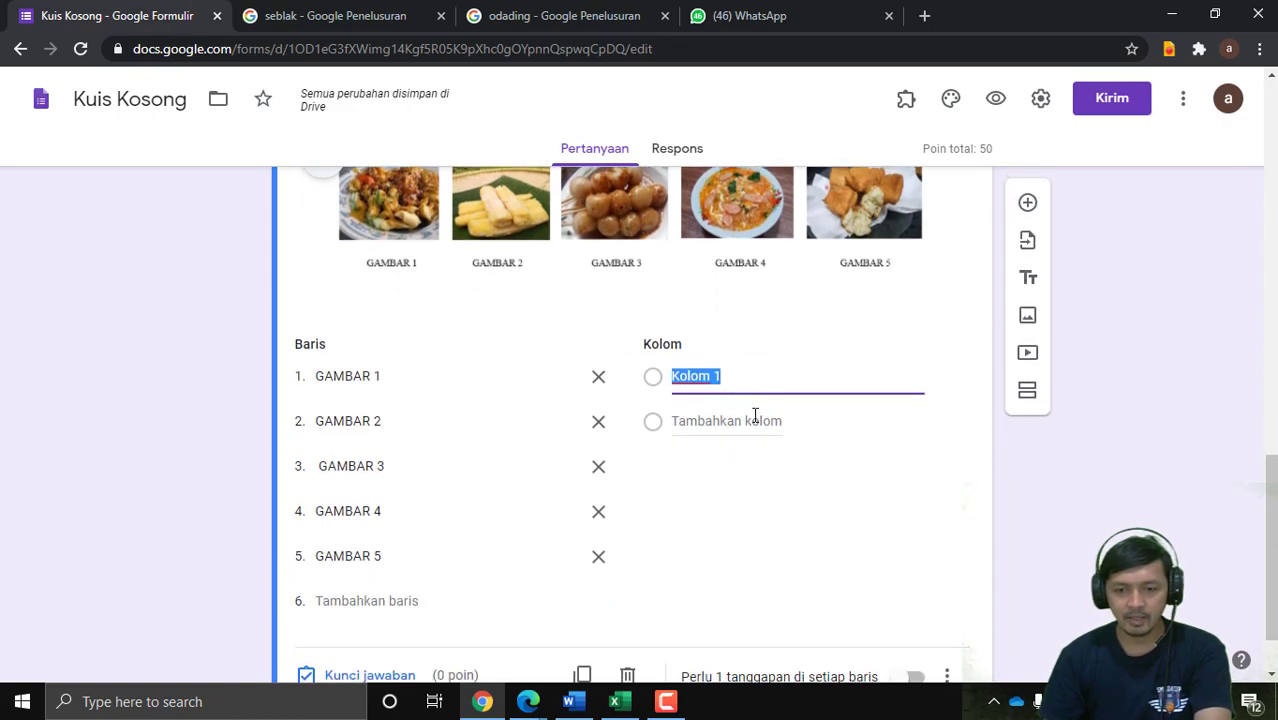
{"action": "scroll", "coordinate": [753, 417], "scroll_direction": "up", "scroll_amount": 1}
{"action": "scroll", "coordinate": [757, 432], "scroll_direction": "down", "scroll_amount": 1}
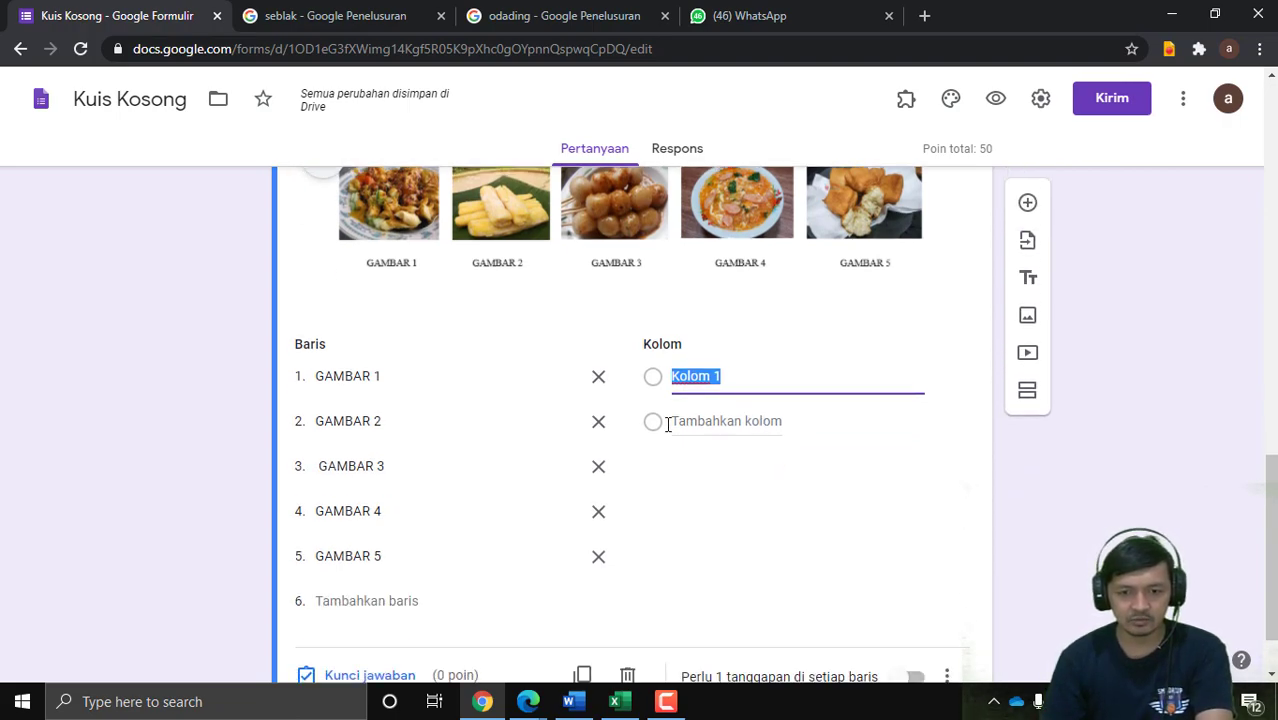
{"action": "scroll", "coordinate": [690, 428], "scroll_direction": "up", "scroll_amount": 1}
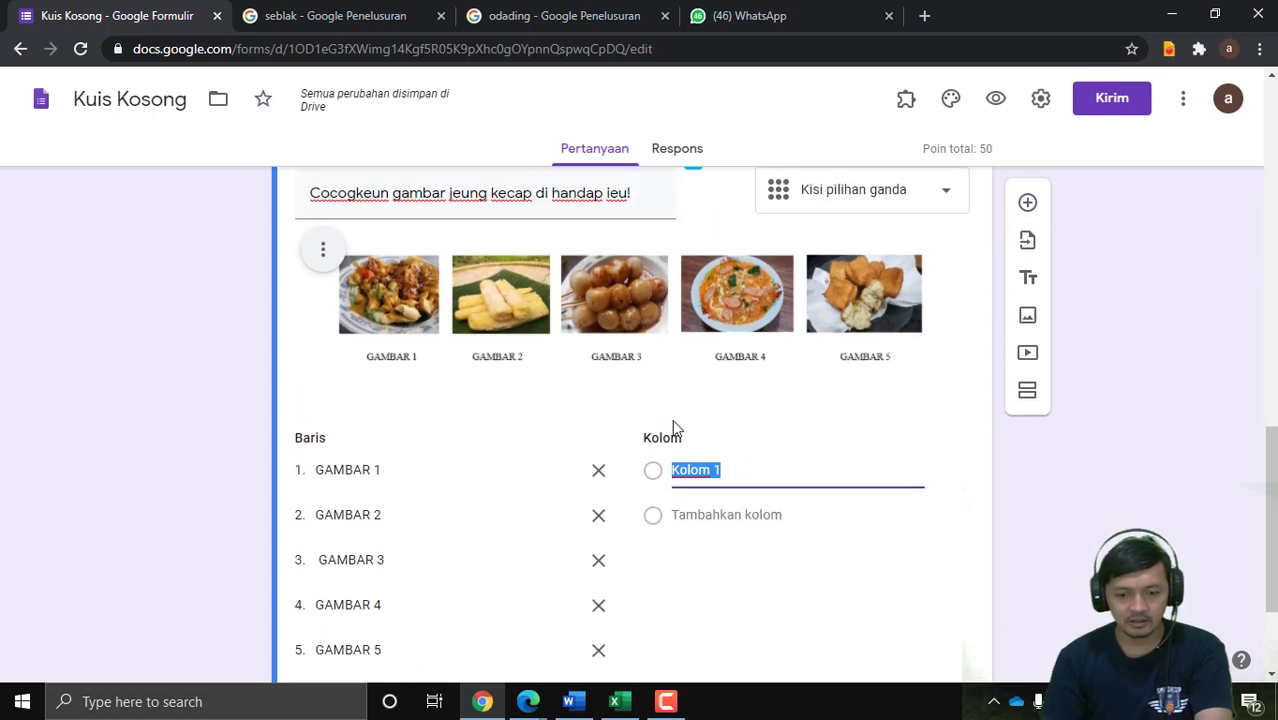
{"action": "type", "text": "BATAGOR"}
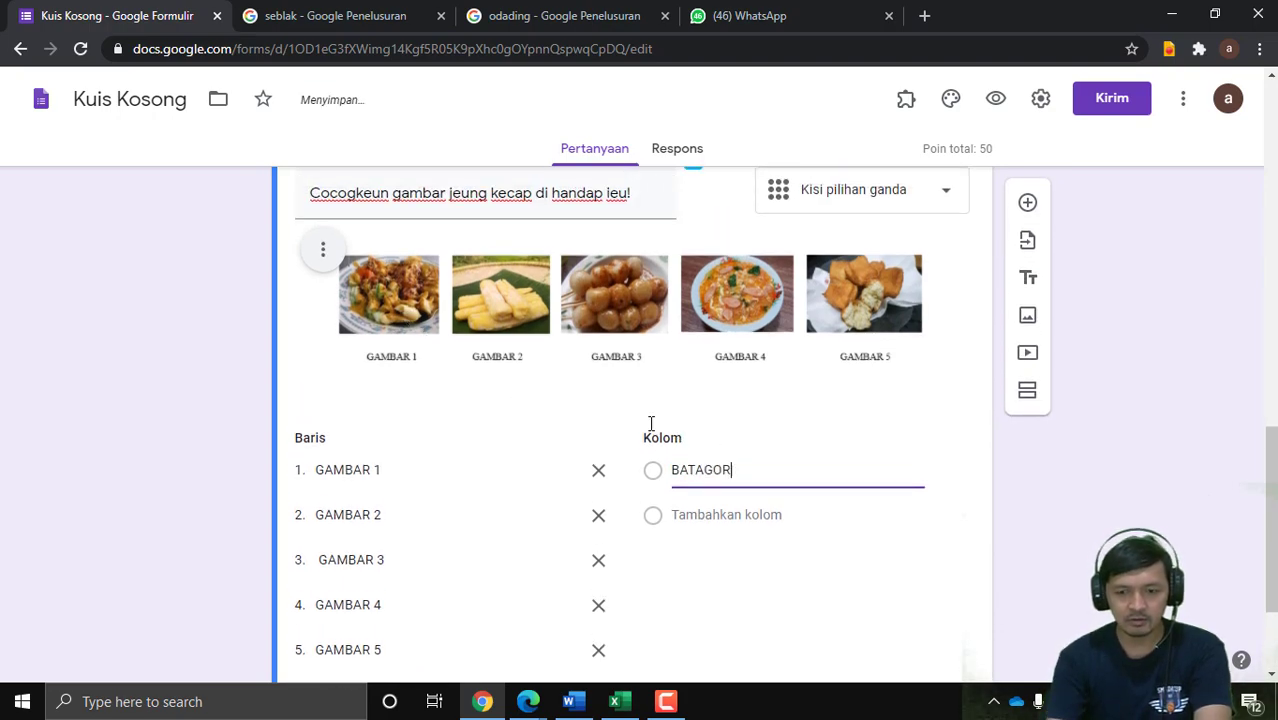
{"action": "left_click", "coordinate": [775, 518]}
{"action": "type", "text": "PEUYEUM"}
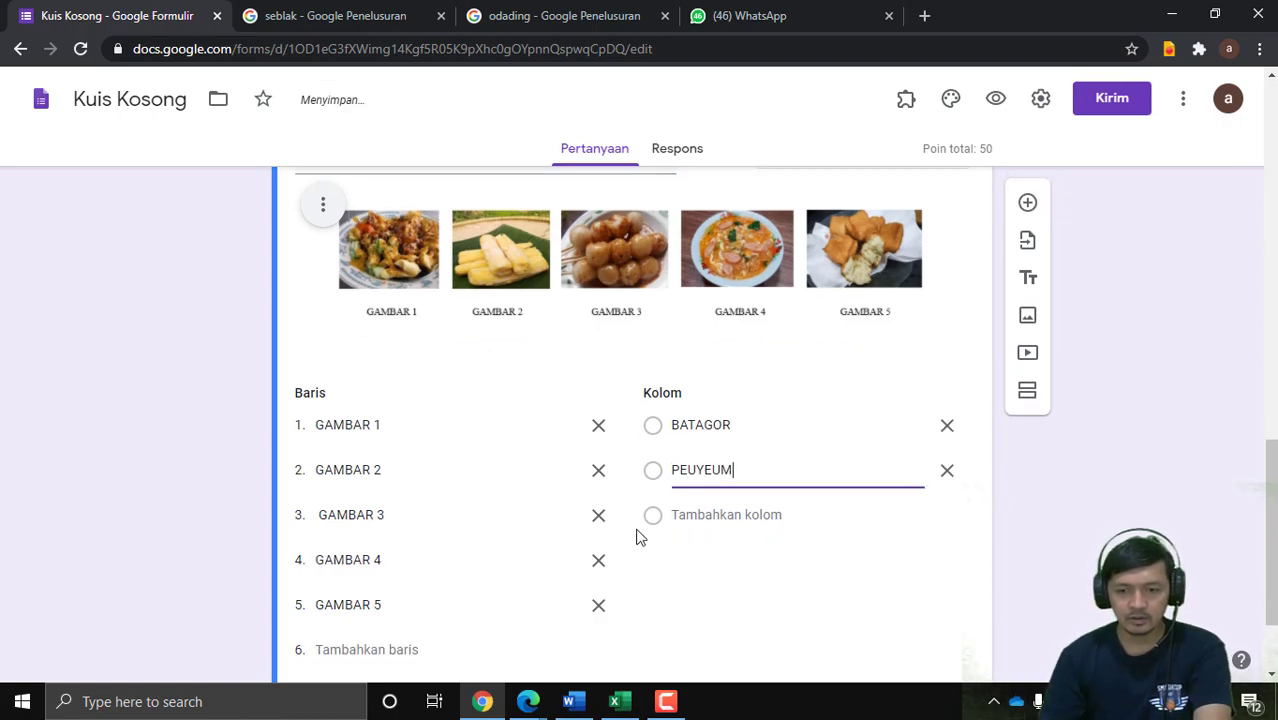
Step: Add three more columns to the grid named CILOK, SEBLAK and ODADING
{"action": "left_click", "coordinate": [727, 514]}
{"action": "type", "text": "CILOK"}
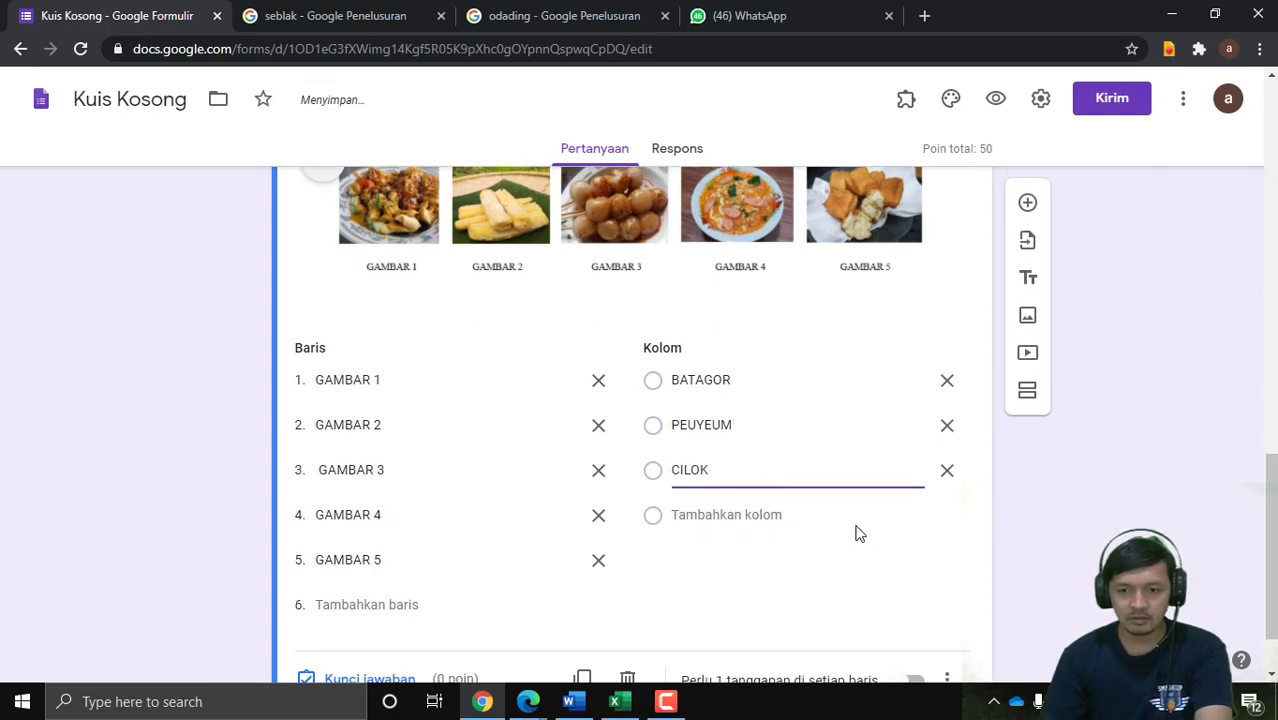
{"action": "left_click", "coordinate": [753, 514]}
{"action": "type", "text": "SEBL"}
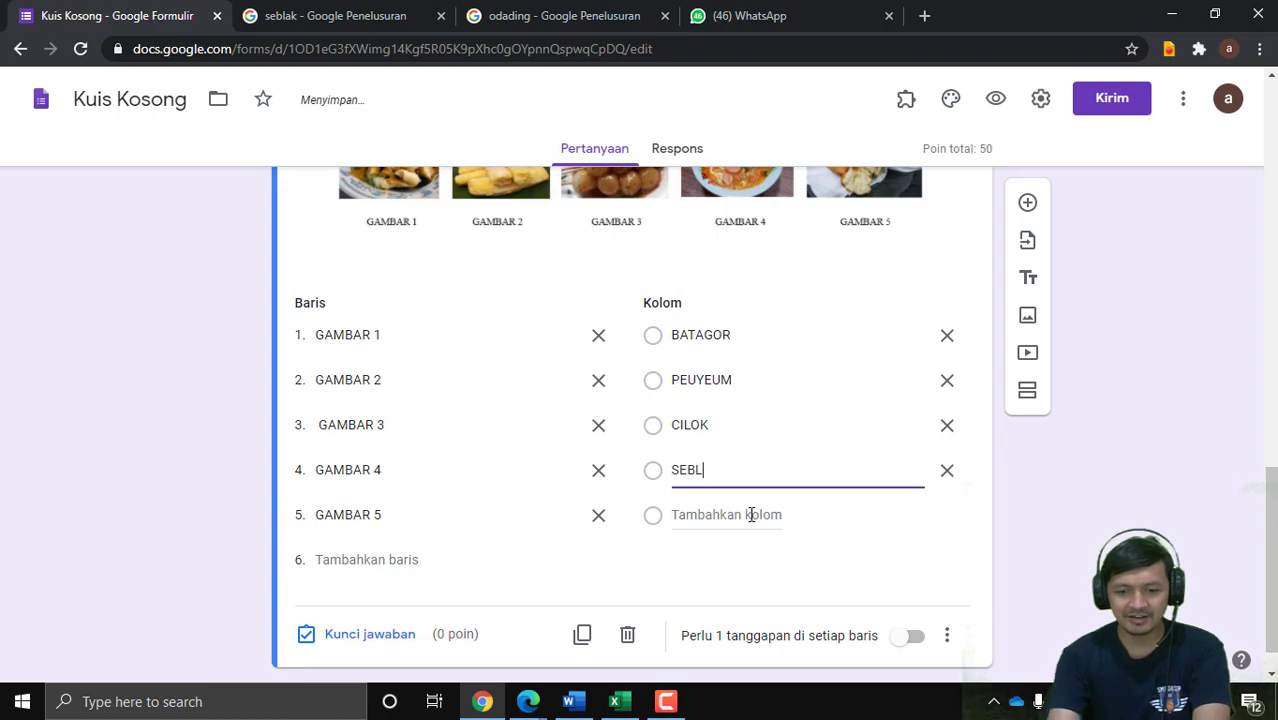
{"action": "left_click", "coordinate": [716, 518]}
{"action": "scroll", "coordinate": [796, 531], "scroll_direction": "up", "scroll_amount": 2}
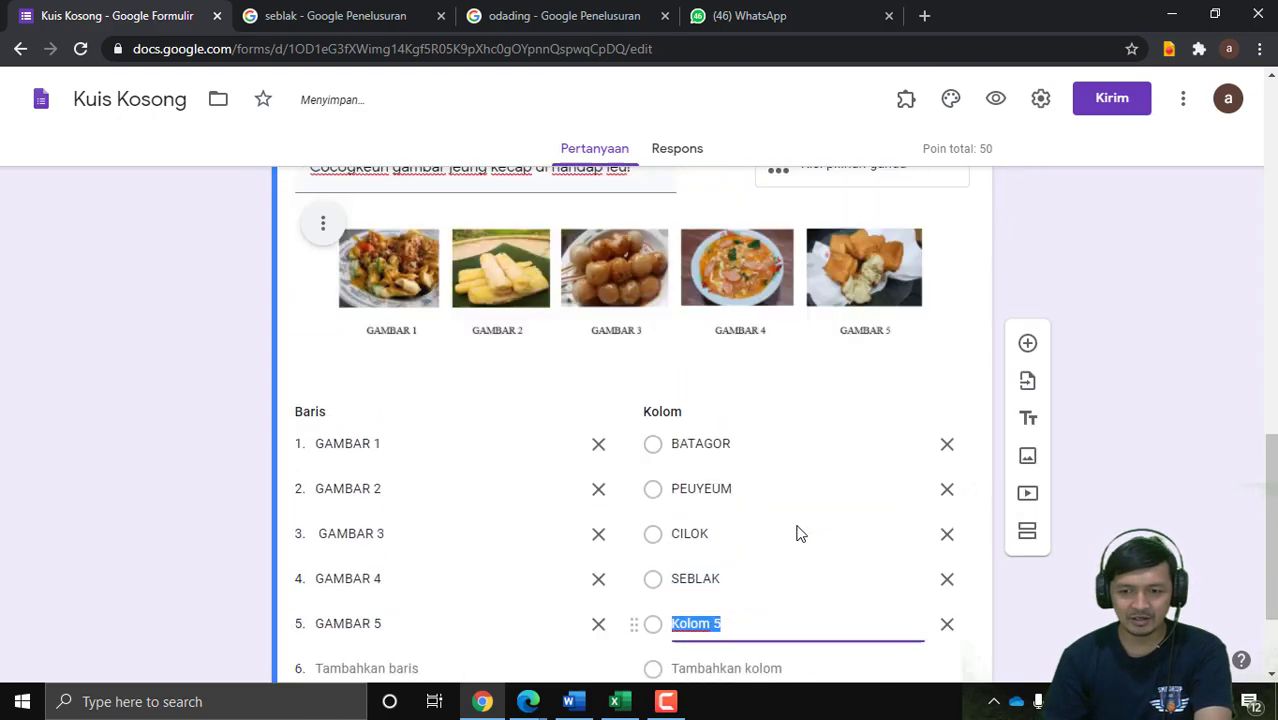
{"action": "type", "text": "ODADING"}
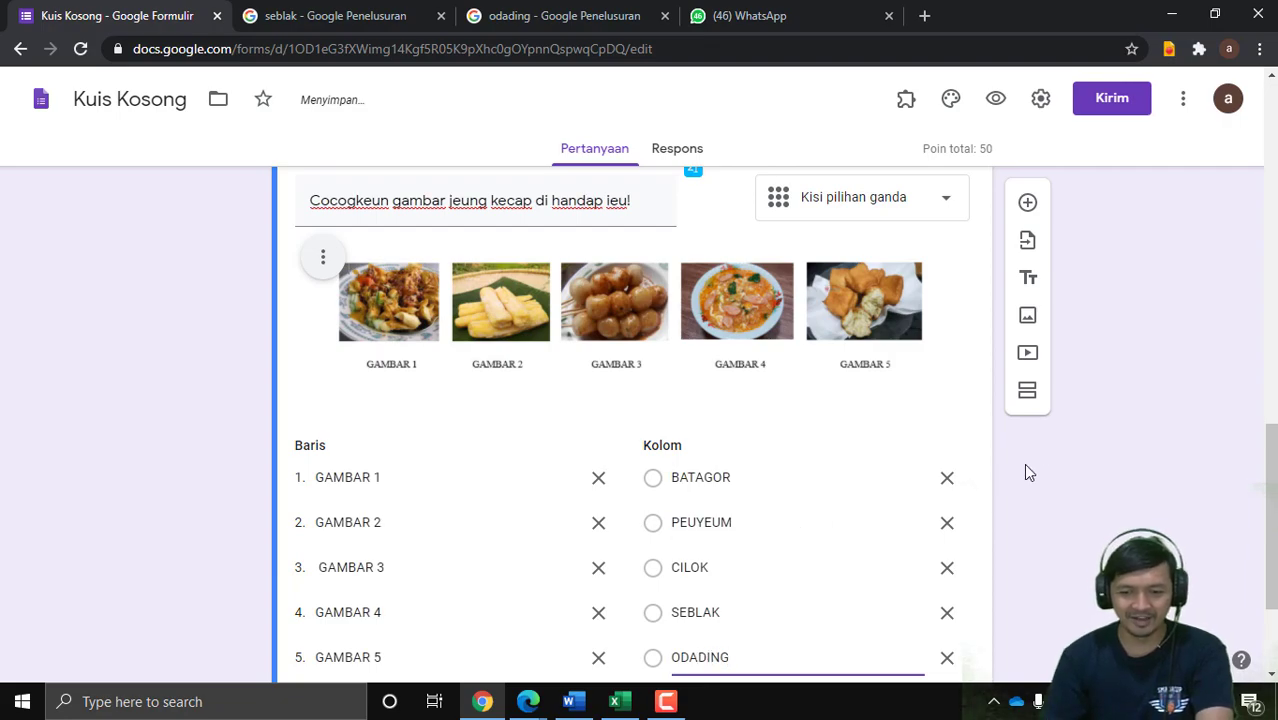
Step: Open the picture grid's answer key and assign 10 points to each of the rows GAMBAR 1 to GAMBAR 5
{"action": "scroll", "coordinate": [1030, 466], "scroll_direction": "down", "scroll_amount": 2}
{"action": "left_click", "coordinate": [393, 594]}
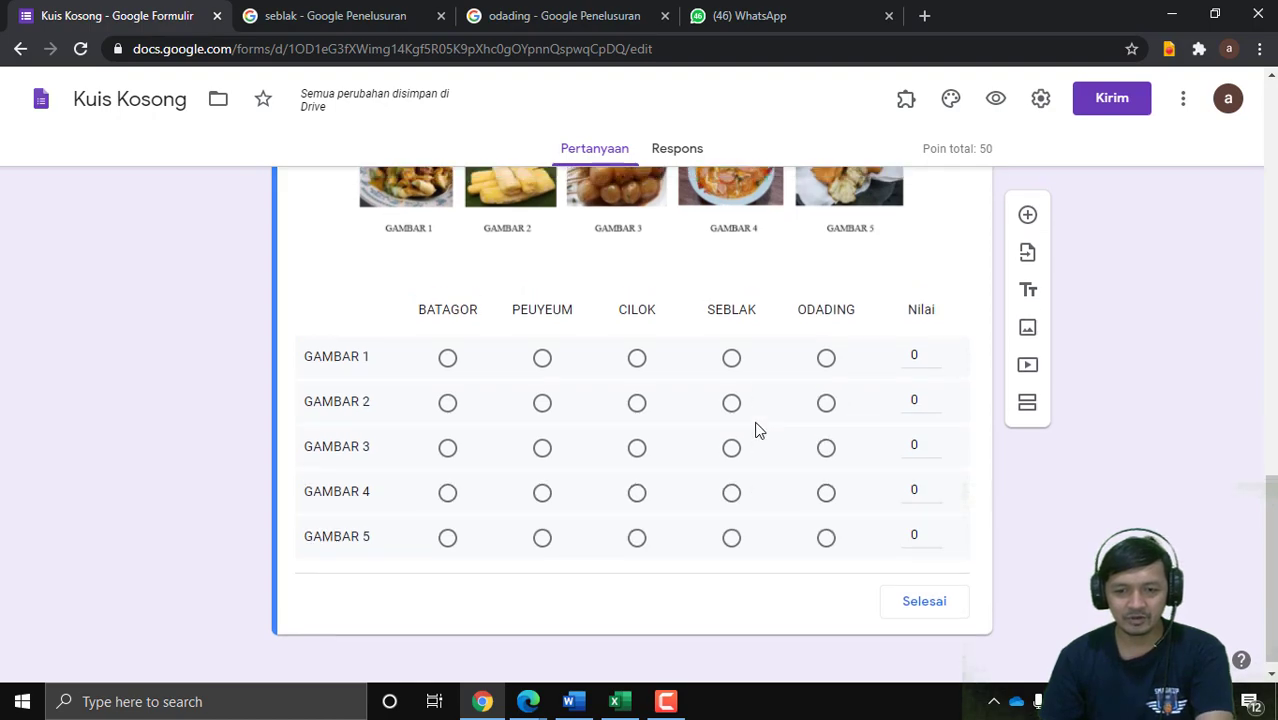
{"action": "scroll", "coordinate": [795, 452], "scroll_direction": "up", "scroll_amount": 3}
{"action": "scroll", "coordinate": [918, 573], "scroll_direction": "down", "scroll_amount": 3}
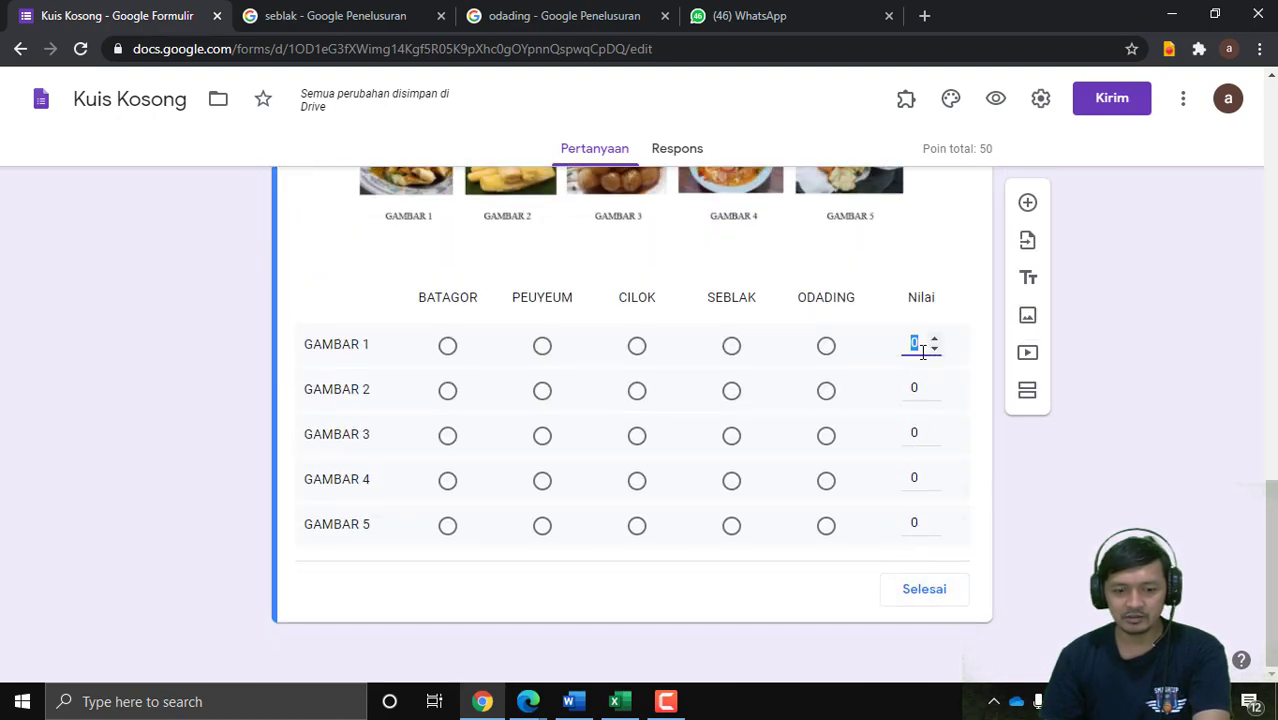
{"action": "type", "text": "0"}
{"action": "double_click", "coordinate": [916, 389]}
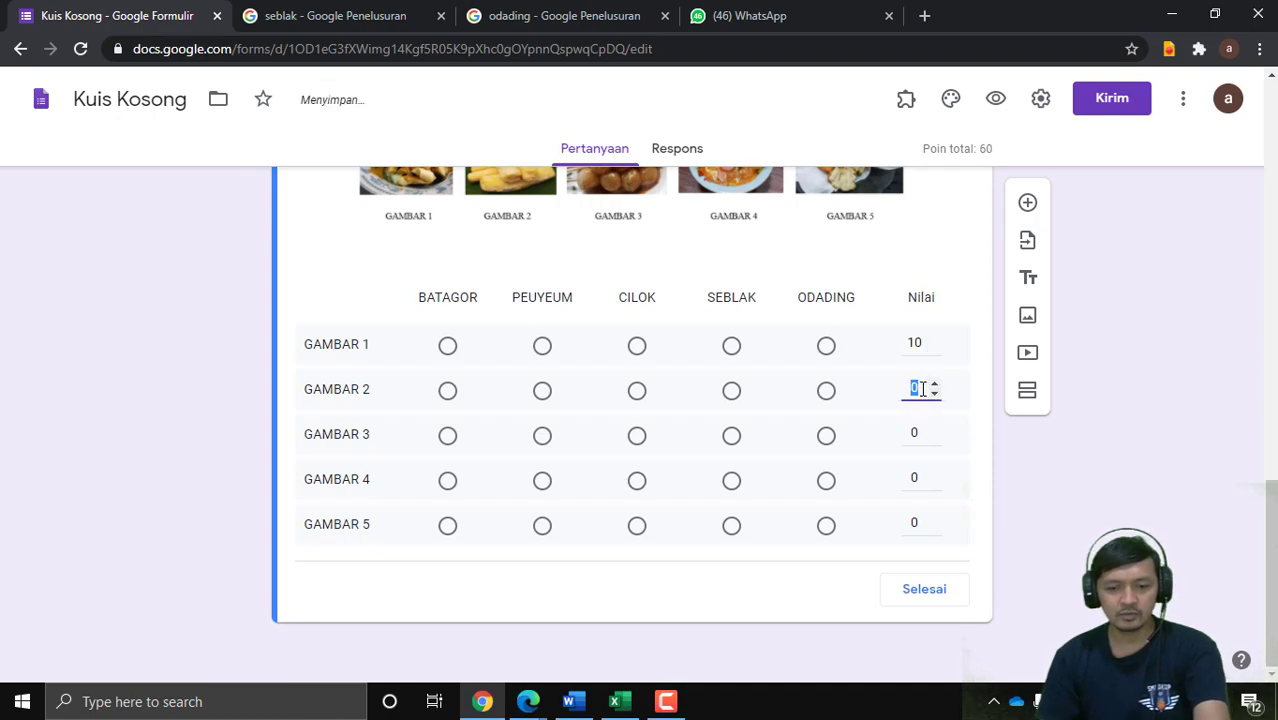
{"action": "double_click", "coordinate": [915, 433]}
{"action": "type", "text": "10"}
{"action": "double_click", "coordinate": [916, 477]}
{"action": "type", "text": "10"}
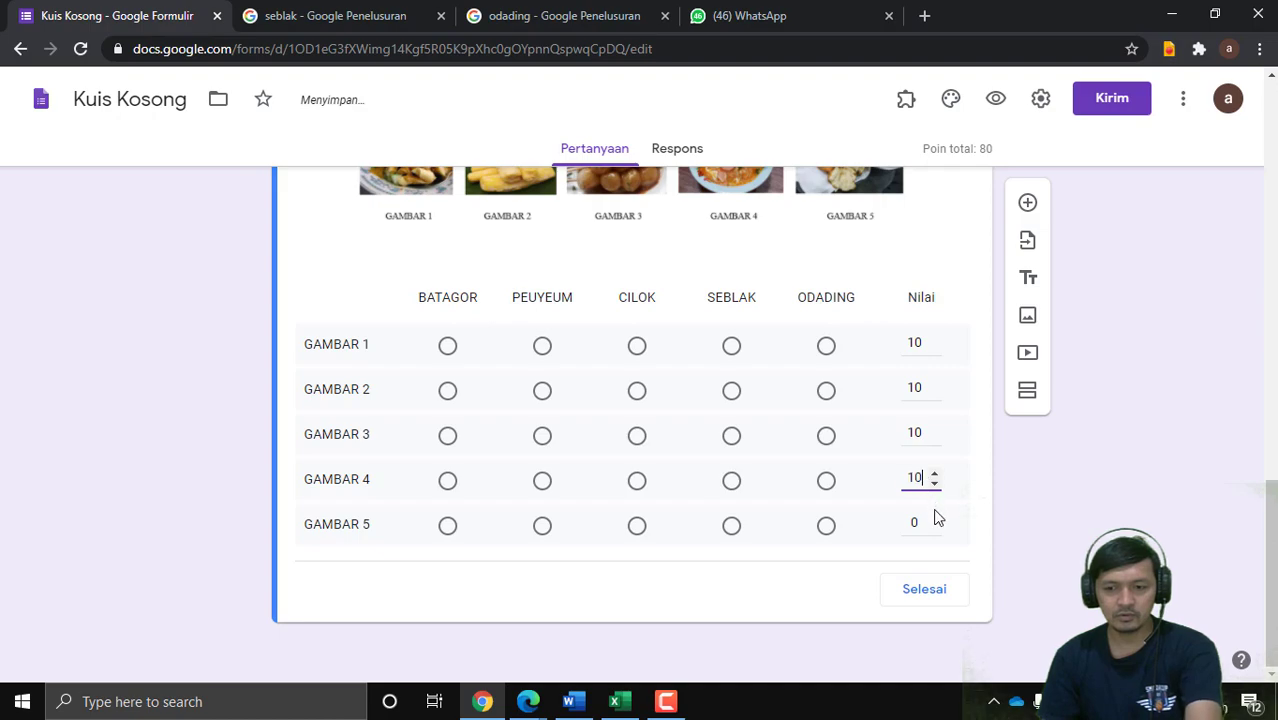
{"action": "double_click", "coordinate": [920, 521]}
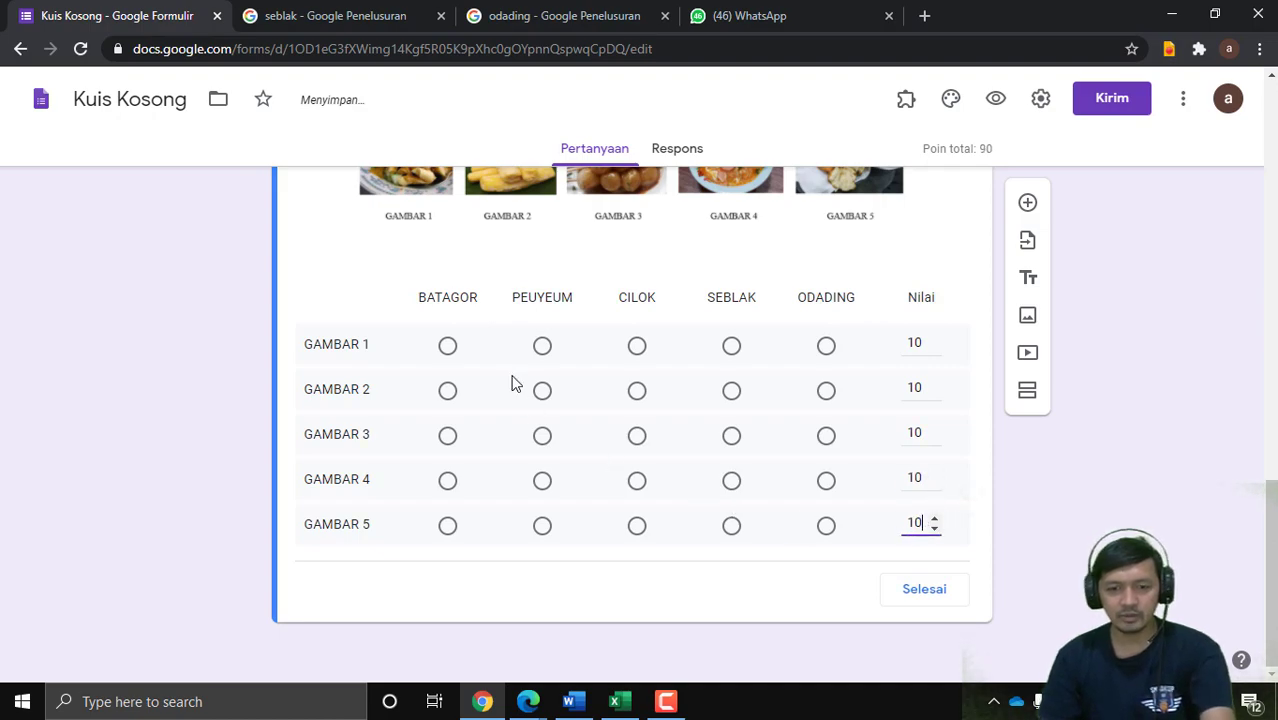
Step: Mark the correct pairs GAMBAR 1–BATAGOR, GAMBAR 2–PEUYEUM, GAMBAR 3–CILOK, GAMBAR 4–SEBLAK and GAMBAR 5–ODADING in the answer key
{"action": "left_click", "coordinate": [448, 346]}
{"action": "left_click", "coordinate": [542, 392]}
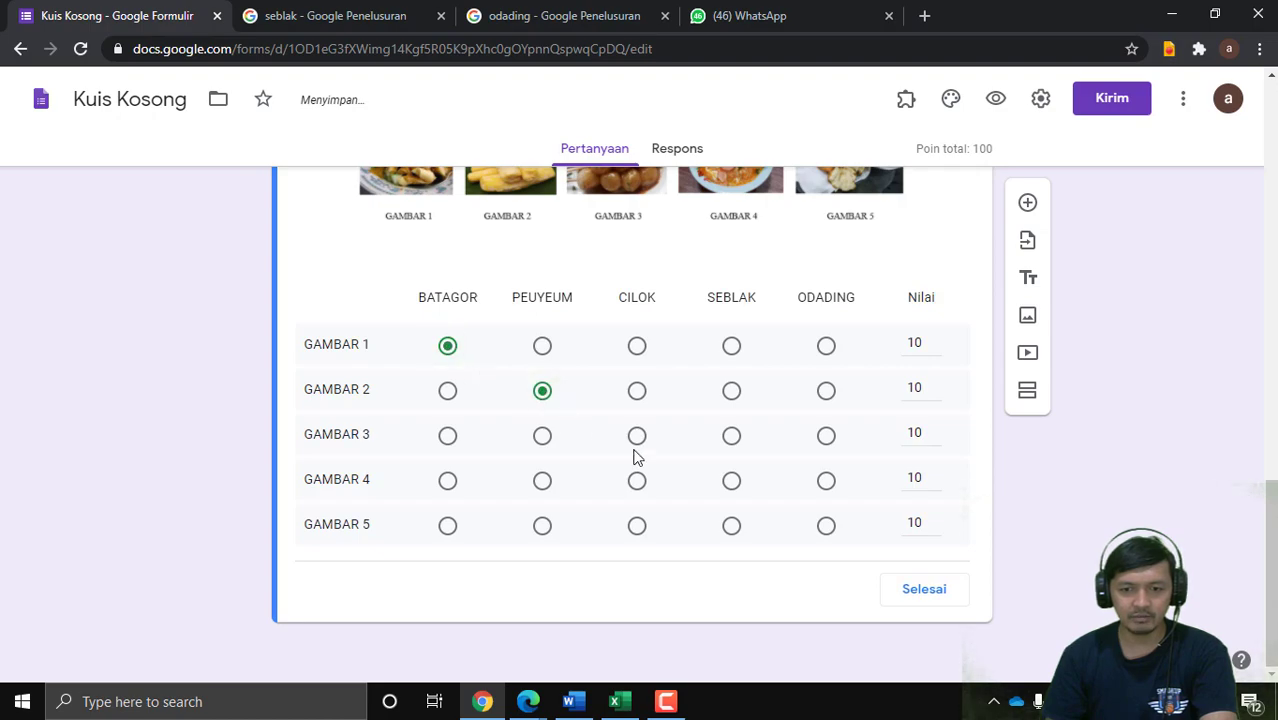
{"action": "left_click", "coordinate": [732, 492]}
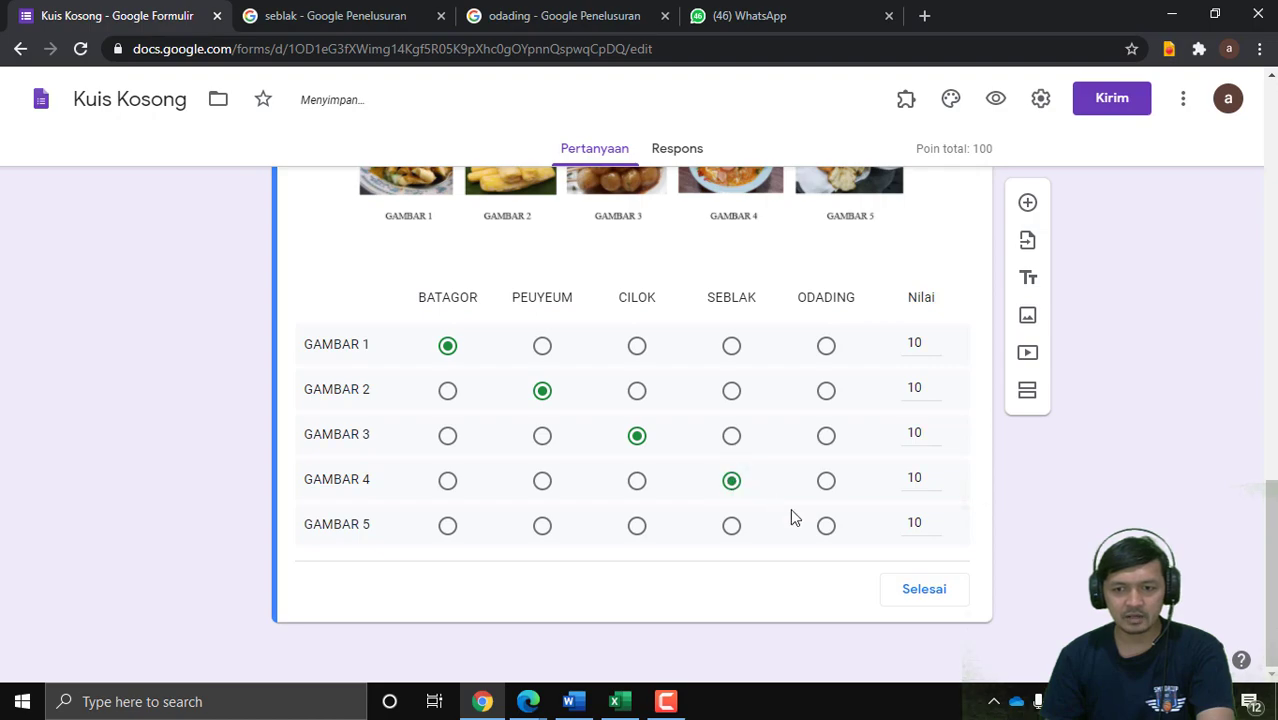
{"action": "left_click", "coordinate": [825, 527]}
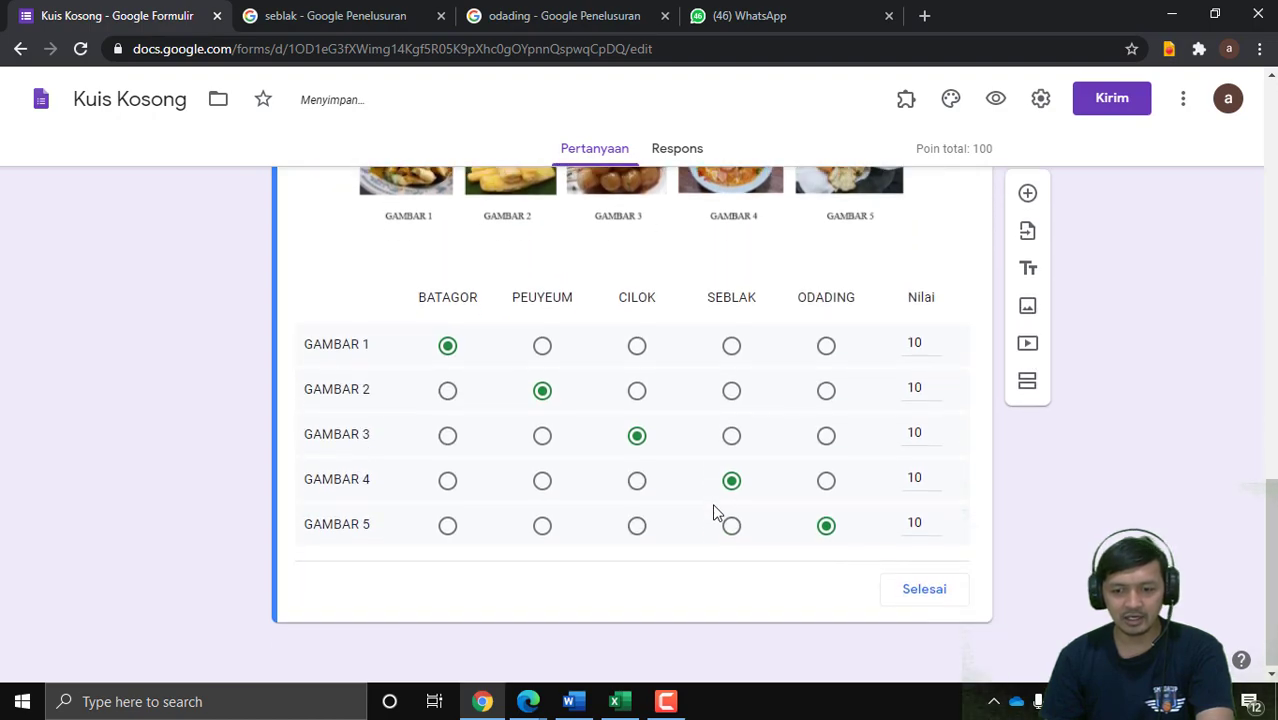
Step: Finish the picture grid's answer key and require one response in each row of the grid
{"action": "left_click", "coordinate": [924, 590]}
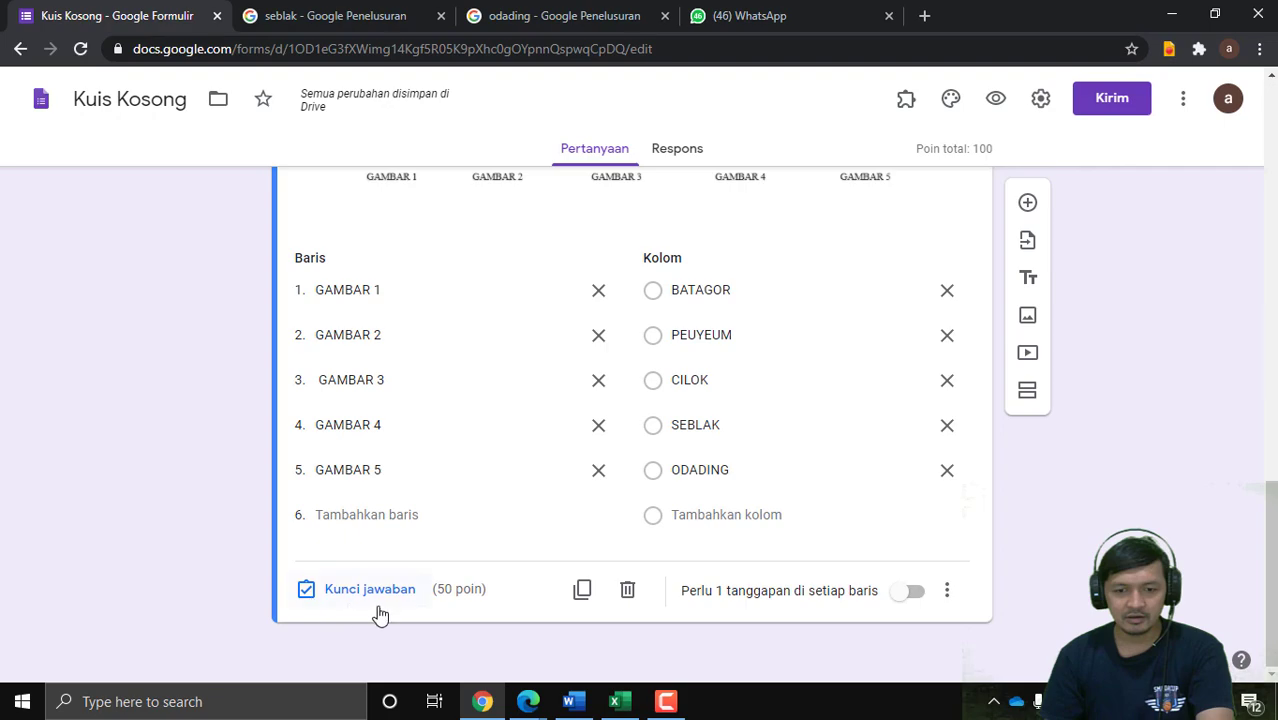
{"action": "left_click", "coordinate": [915, 596]}
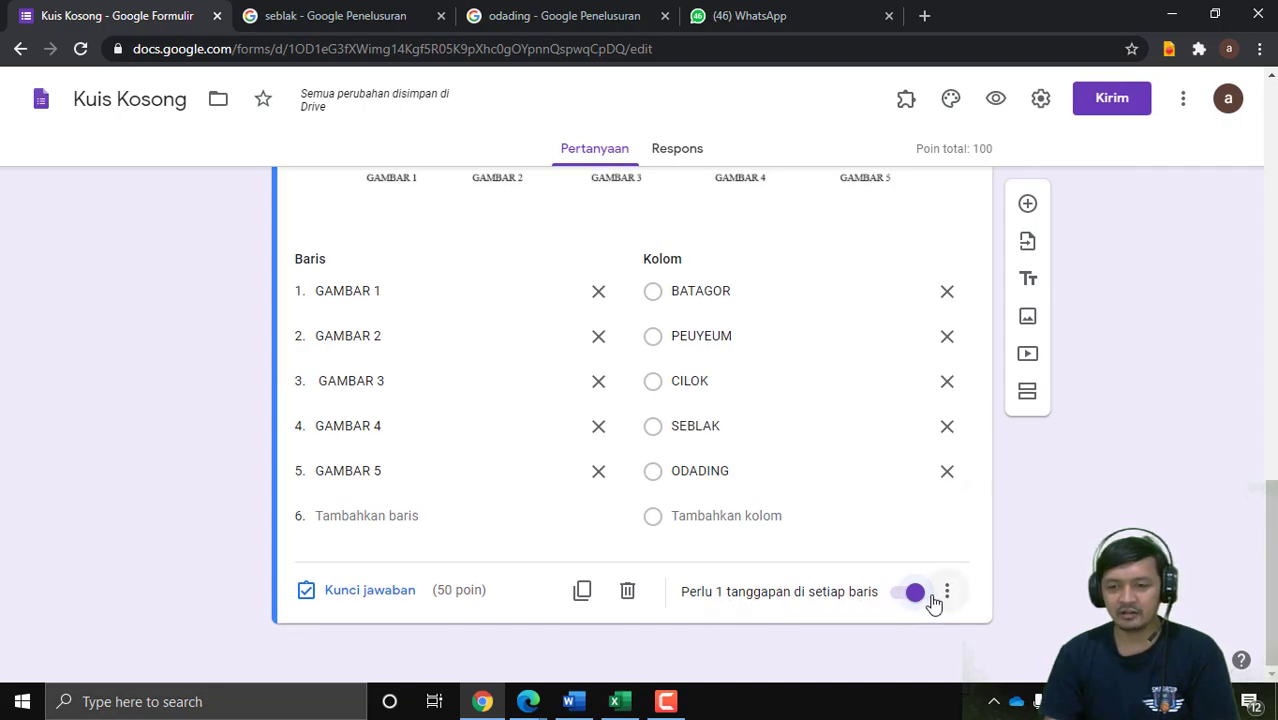
Step: In the form's quiz settings, stop respondents from seeing missed questions (Pertanyaan tak terjawab) and correct answers (Jawaban yang benar)
{"action": "scroll", "coordinate": [933, 605], "scroll_direction": "up", "scroll_amount": 20}
{"action": "scroll", "coordinate": [933, 600], "scroll_direction": "down", "scroll_amount": 20}
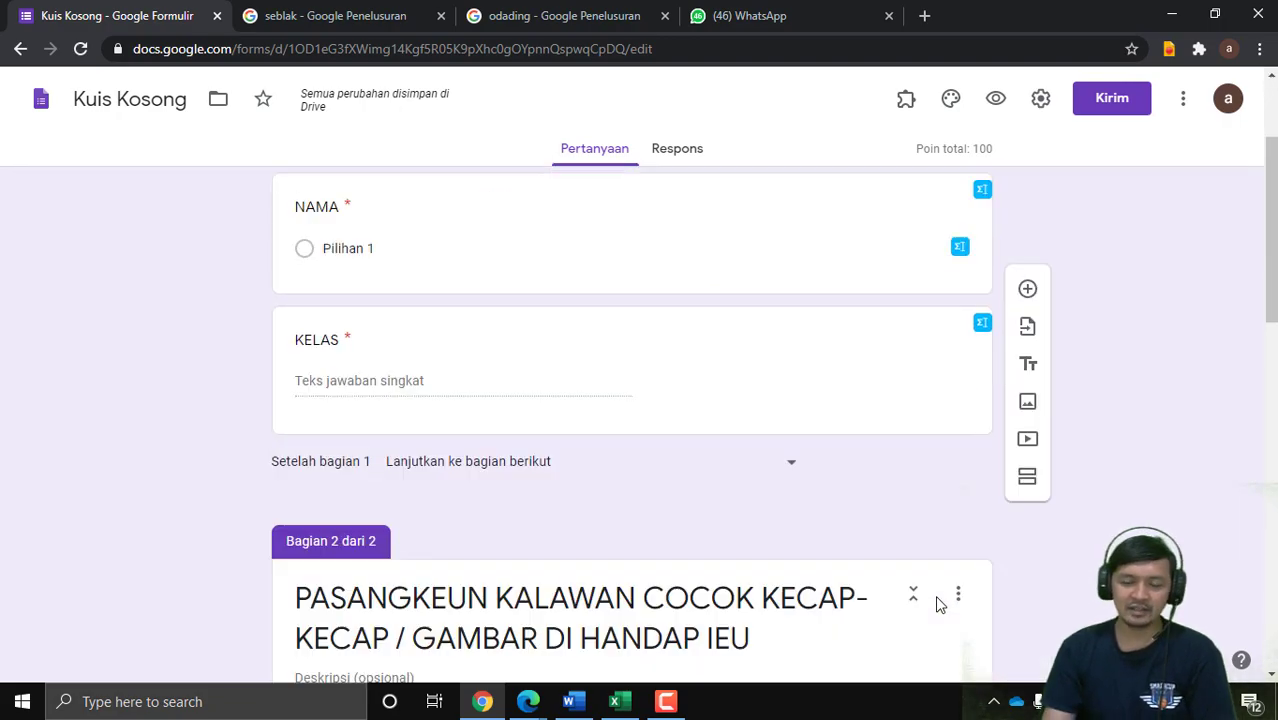
{"action": "scroll", "coordinate": [938, 590], "scroll_direction": "up", "scroll_amount": 20}
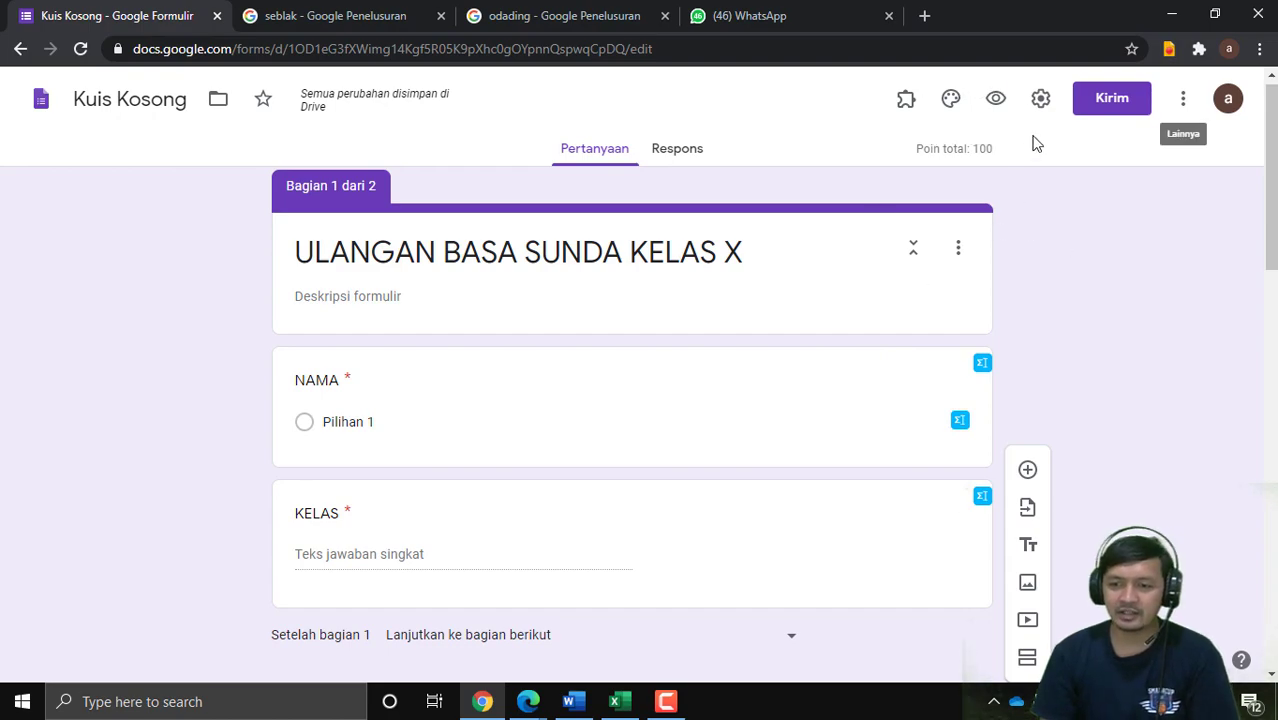
{"action": "left_click", "coordinate": [1041, 100]}
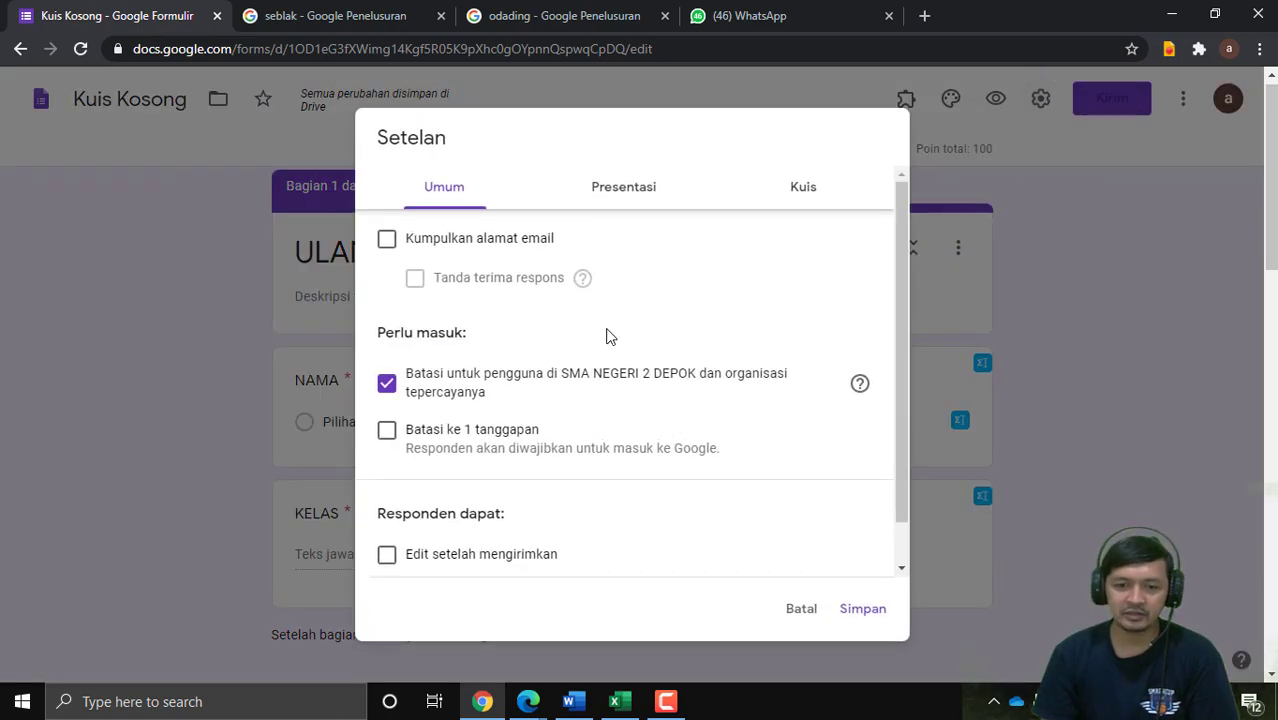
{"action": "left_click", "coordinate": [650, 190]}
{"action": "left_click", "coordinate": [843, 192]}
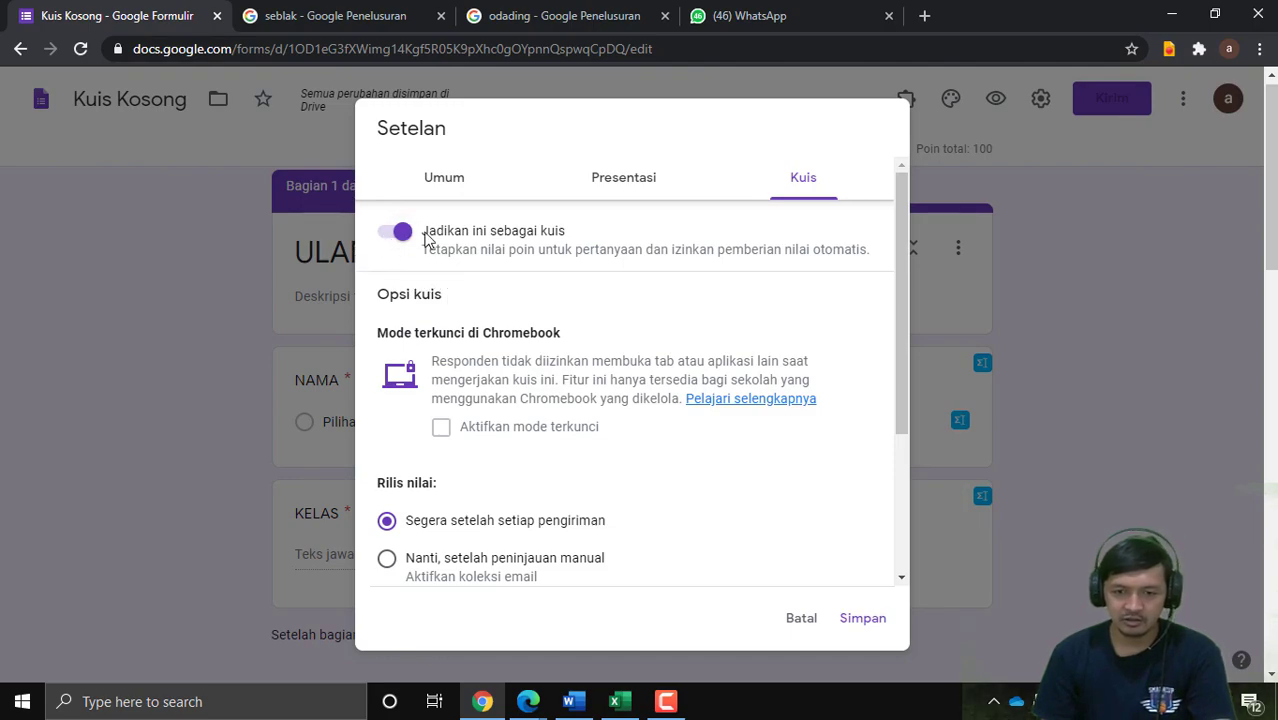
{"action": "scroll", "coordinate": [665, 285], "scroll_direction": "down", "scroll_amount": 1}
{"action": "scroll", "coordinate": [710, 325], "scroll_direction": "up", "scroll_amount": 1}
{"action": "scroll", "coordinate": [712, 327], "scroll_direction": "down", "scroll_amount": 2}
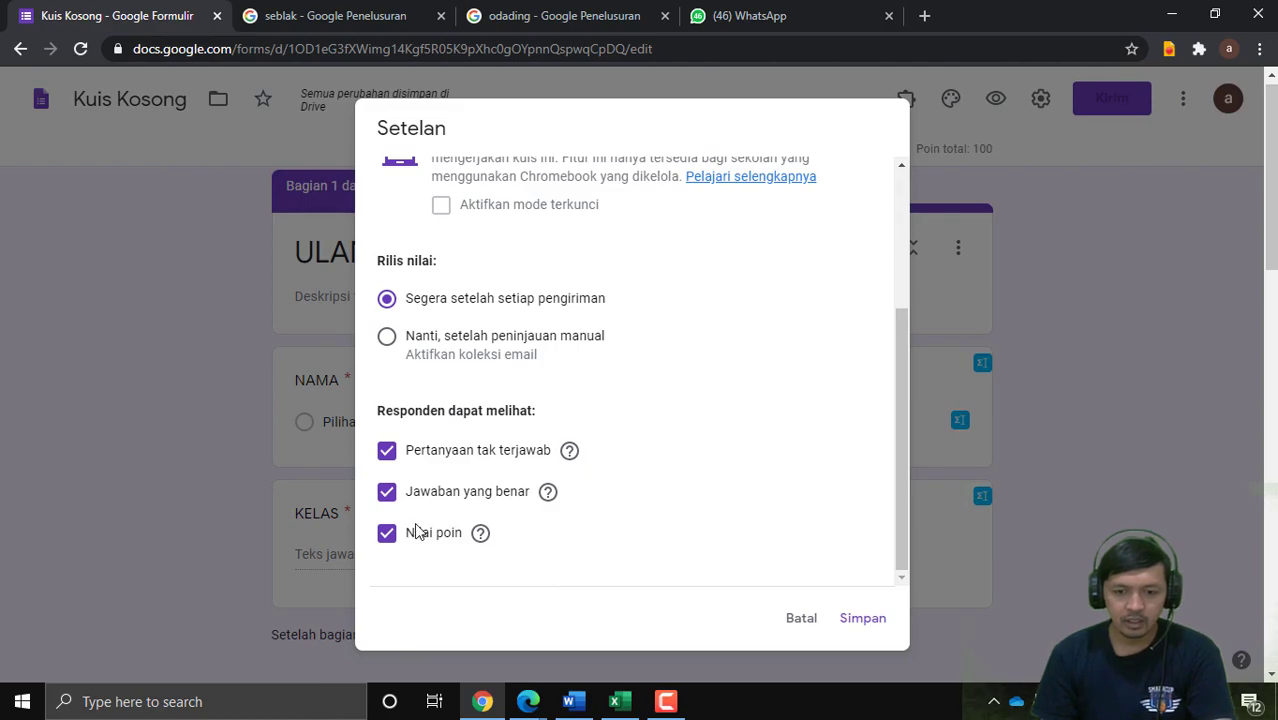
{"action": "left_click", "coordinate": [387, 453]}
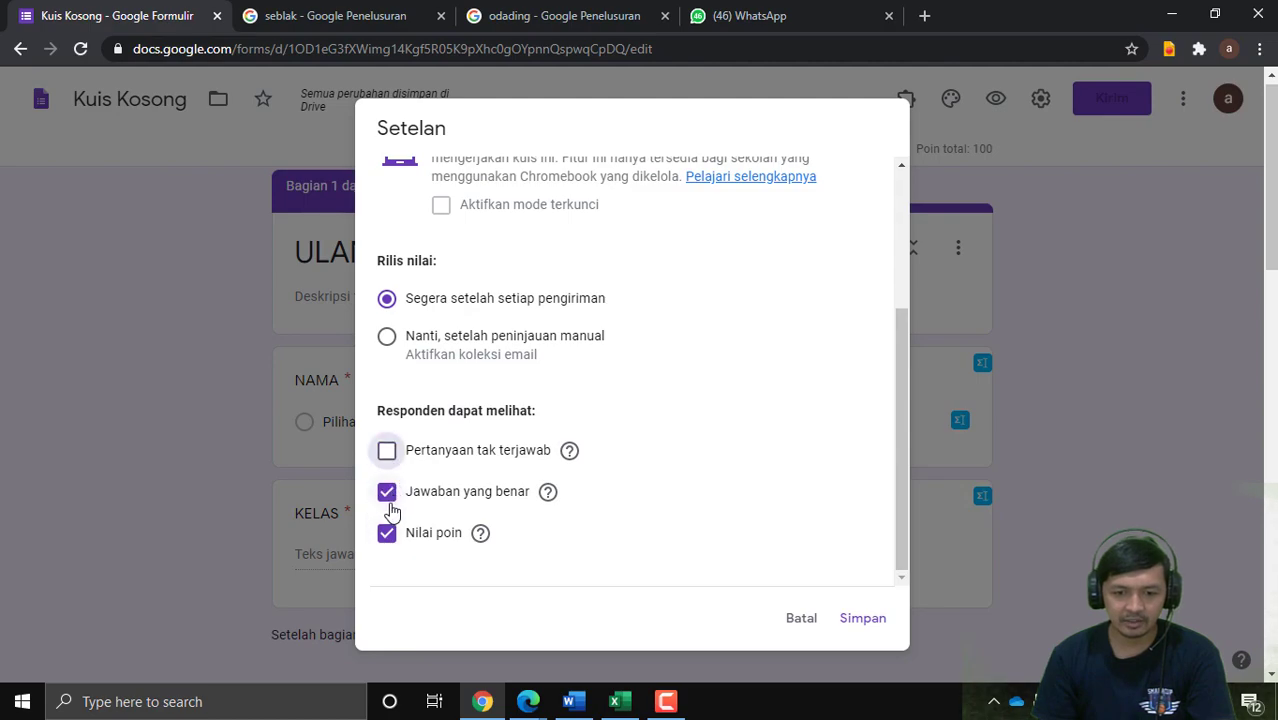
{"action": "left_click", "coordinate": [388, 496]}
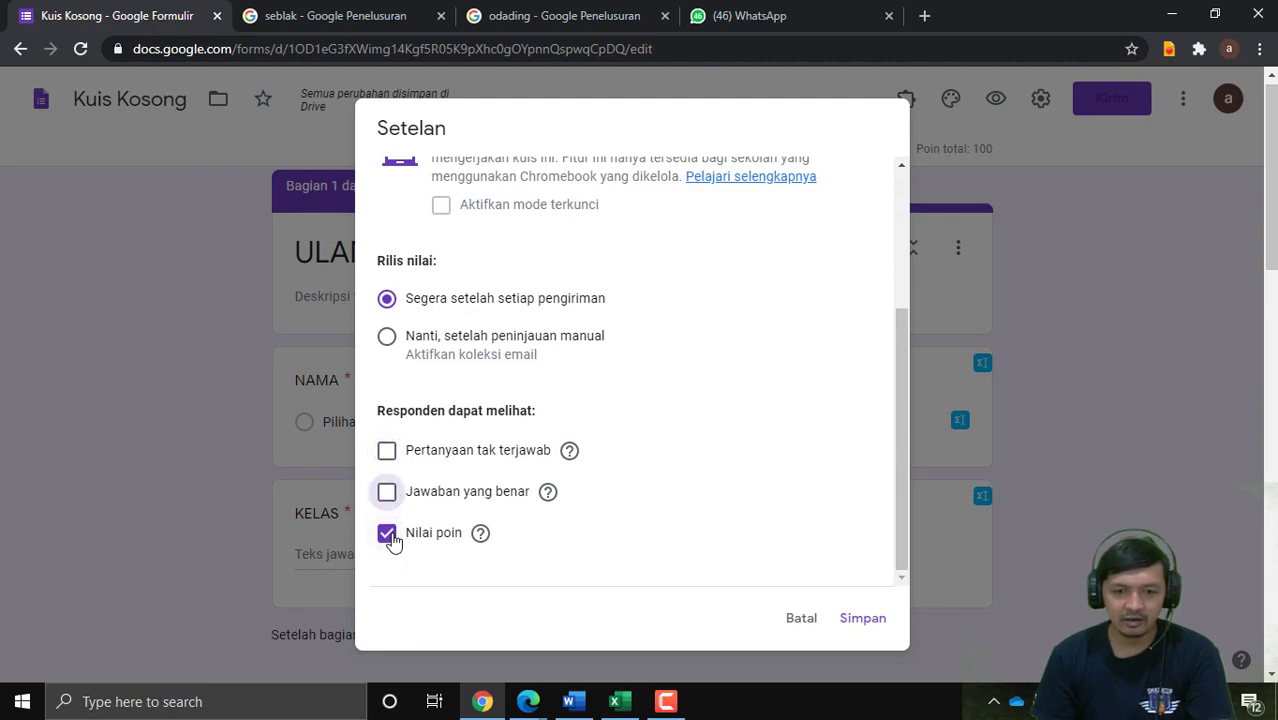
Step: Enable shuffled question order (Acak urutan pertanyaan) in the form's presentation settings
{"action": "scroll", "coordinate": [450, 500], "scroll_direction": "up", "scroll_amount": 2}
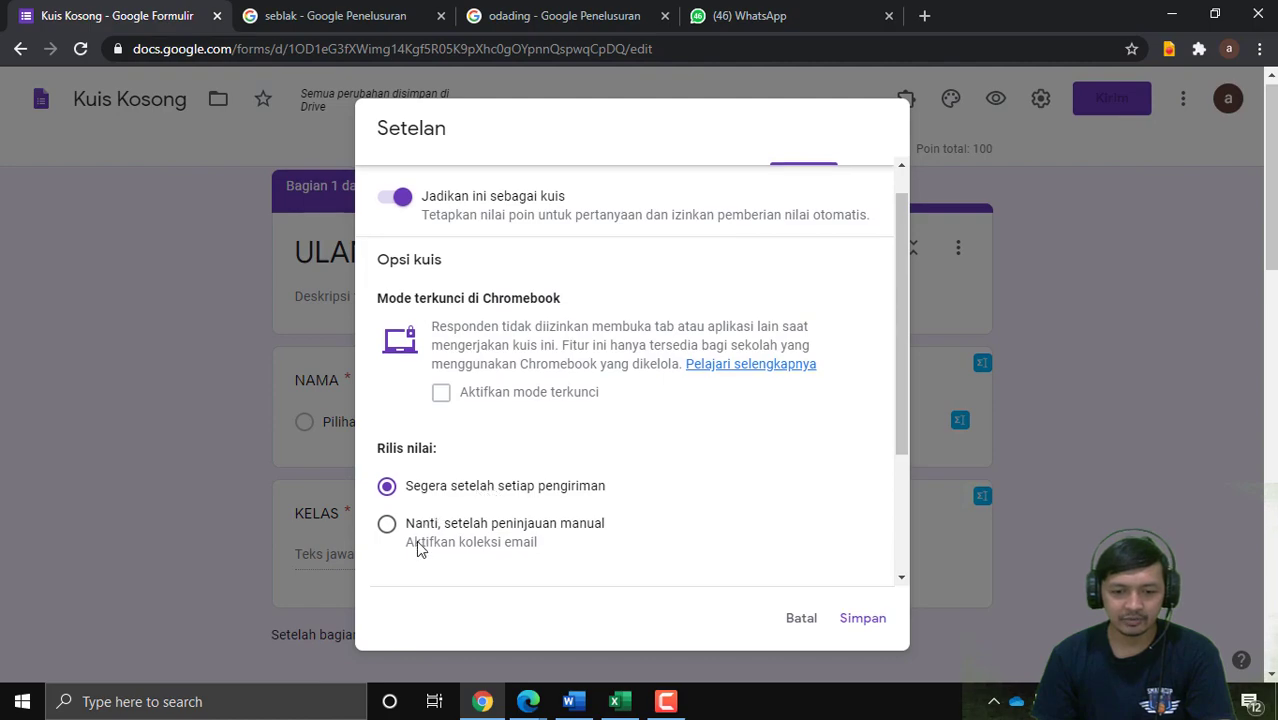
{"action": "scroll", "coordinate": [524, 467], "scroll_direction": "down", "scroll_amount": 1}
{"action": "scroll", "coordinate": [434, 494], "scroll_direction": "up", "scroll_amount": 3}
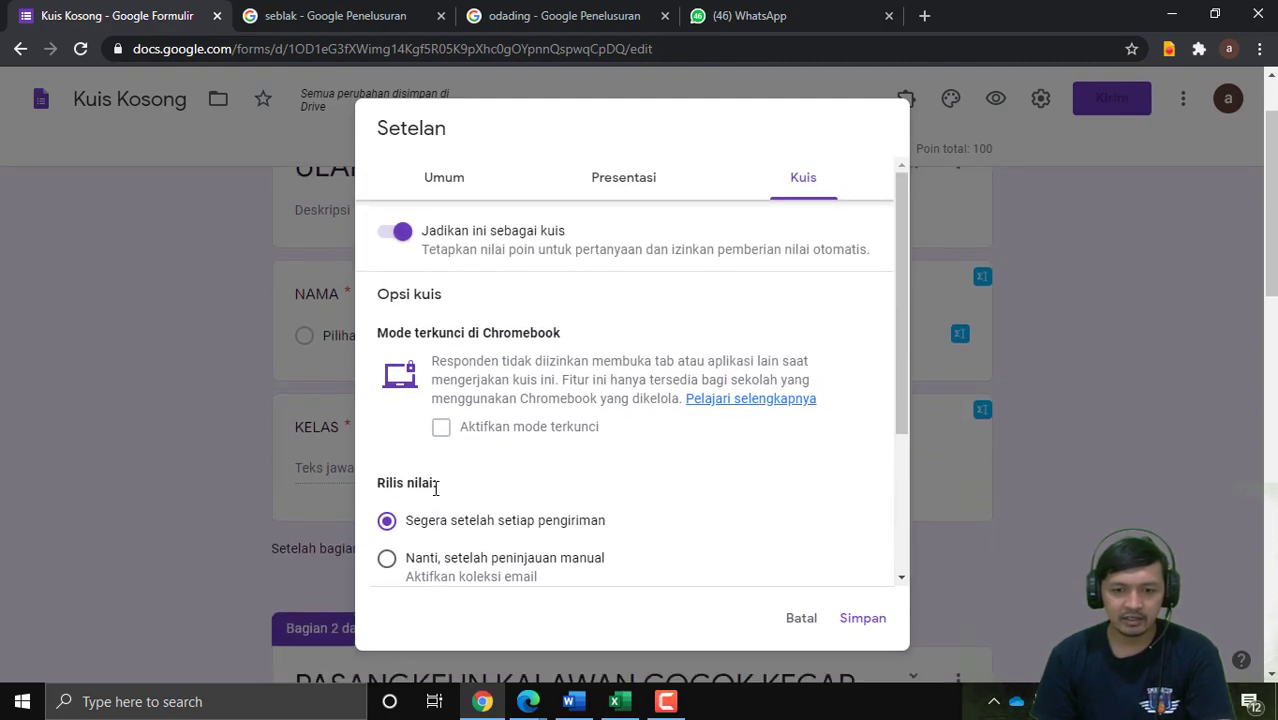
{"action": "scroll", "coordinate": [435, 489], "scroll_direction": "down", "scroll_amount": 2}
{"action": "scroll", "coordinate": [435, 489], "scroll_direction": "up", "scroll_amount": 2}
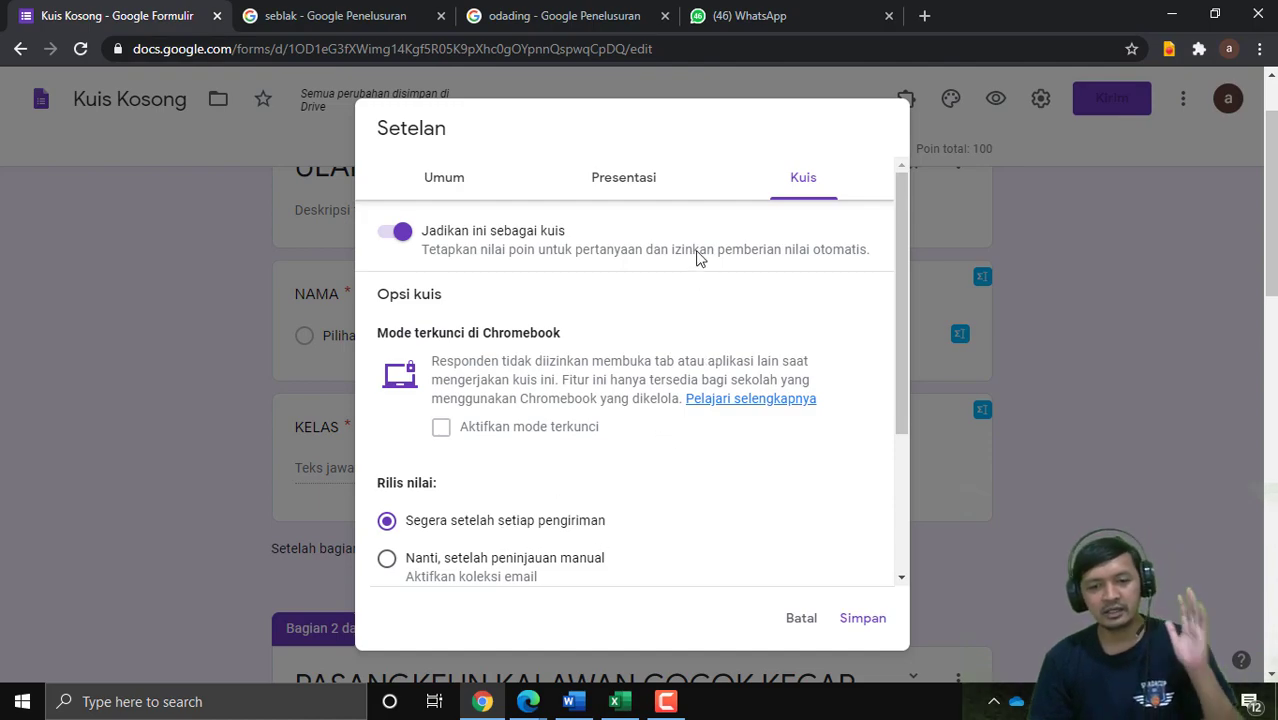
{"action": "left_click", "coordinate": [647, 200]}
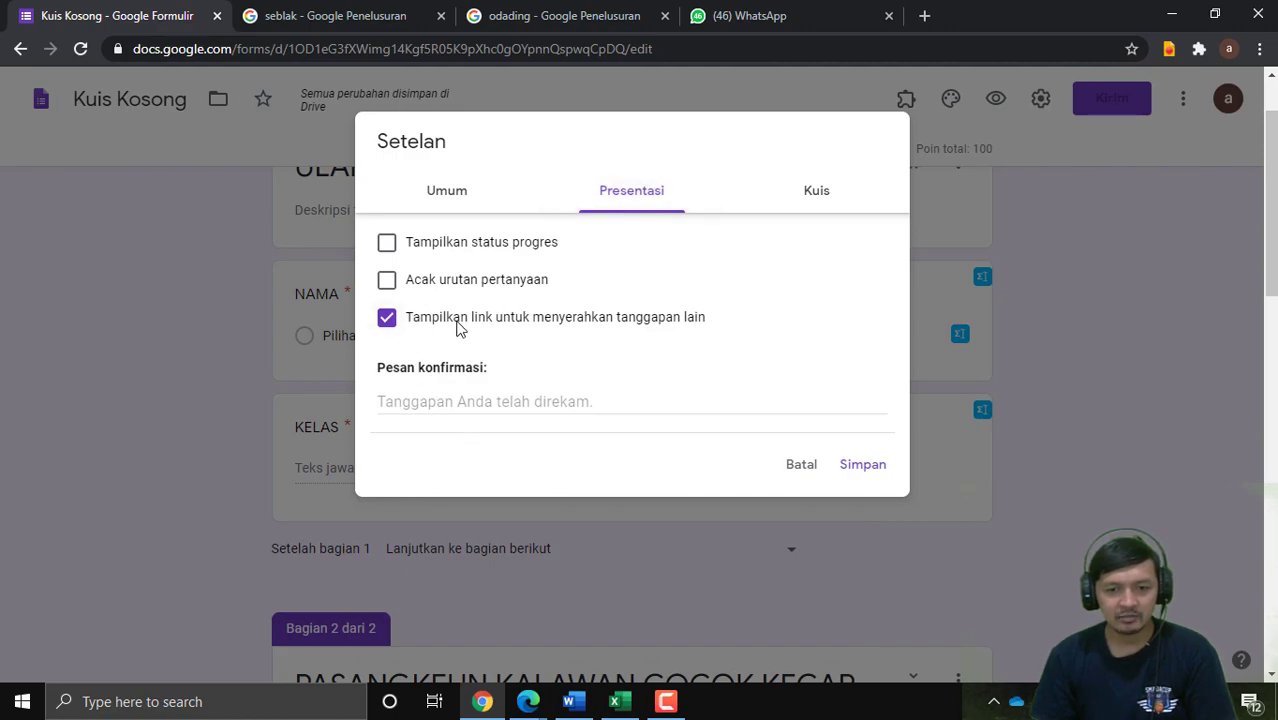
{"action": "left_click", "coordinate": [388, 285]}
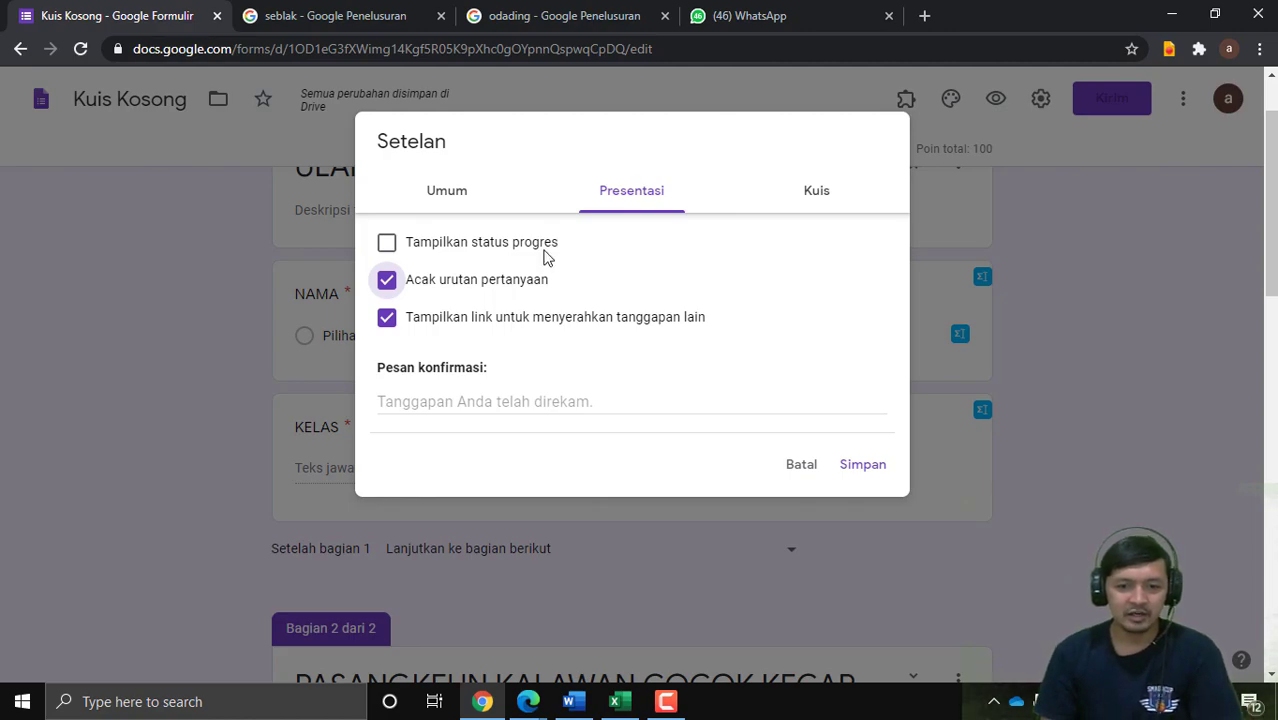
Step: Review the general sign-in and respondent options, and save the form settings
{"action": "left_click", "coordinate": [490, 190]}
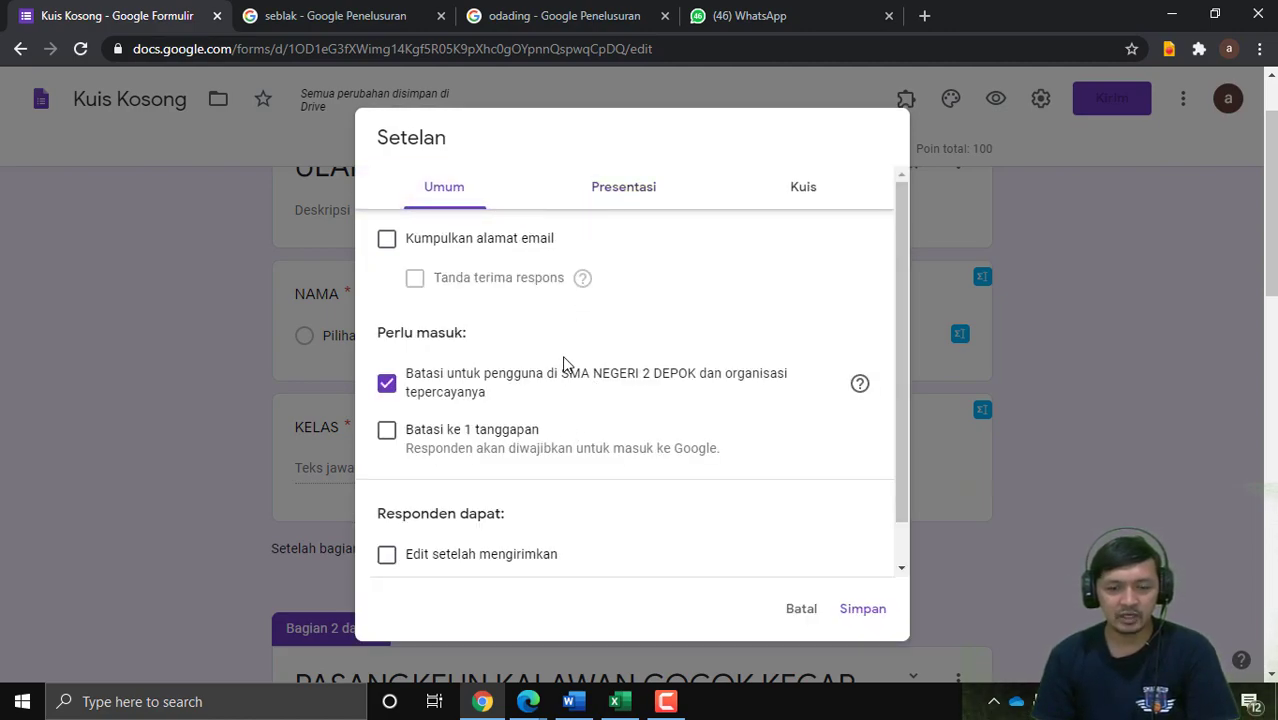
{"action": "scroll", "coordinate": [570, 393], "scroll_direction": "down", "scroll_amount": 2}
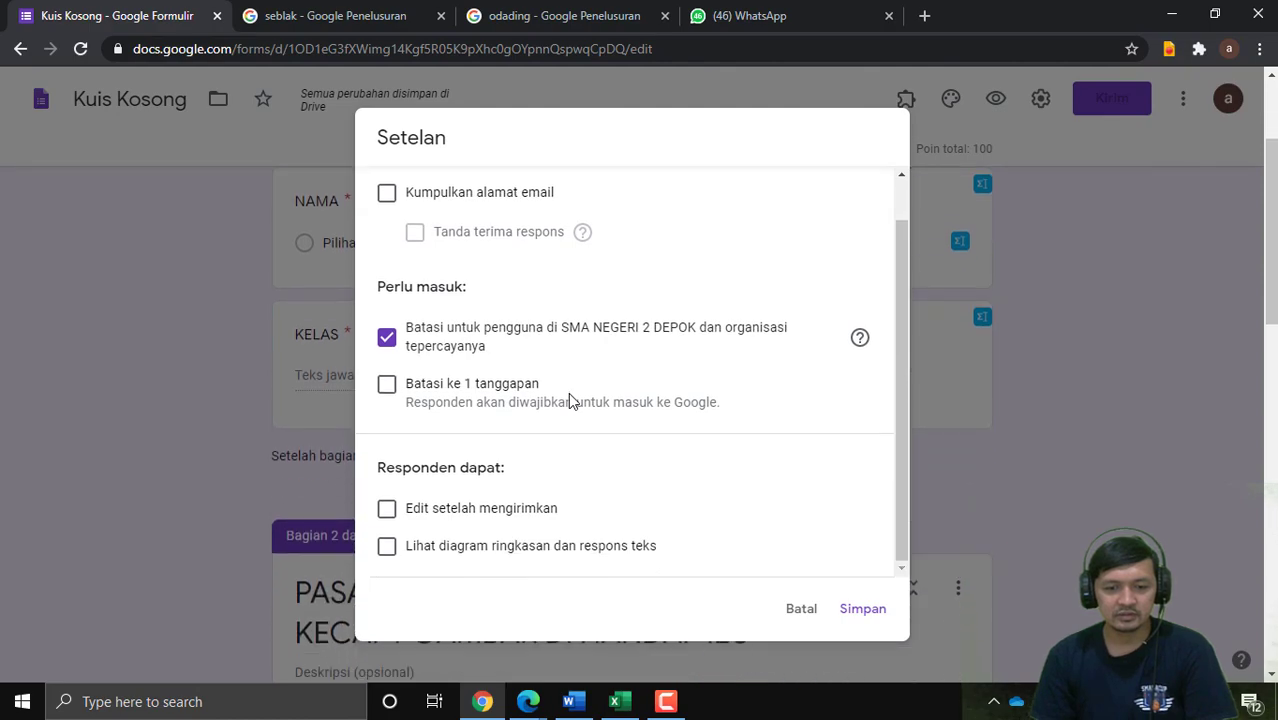
{"action": "scroll", "coordinate": [505, 432], "scroll_direction": "down", "scroll_amount": 2}
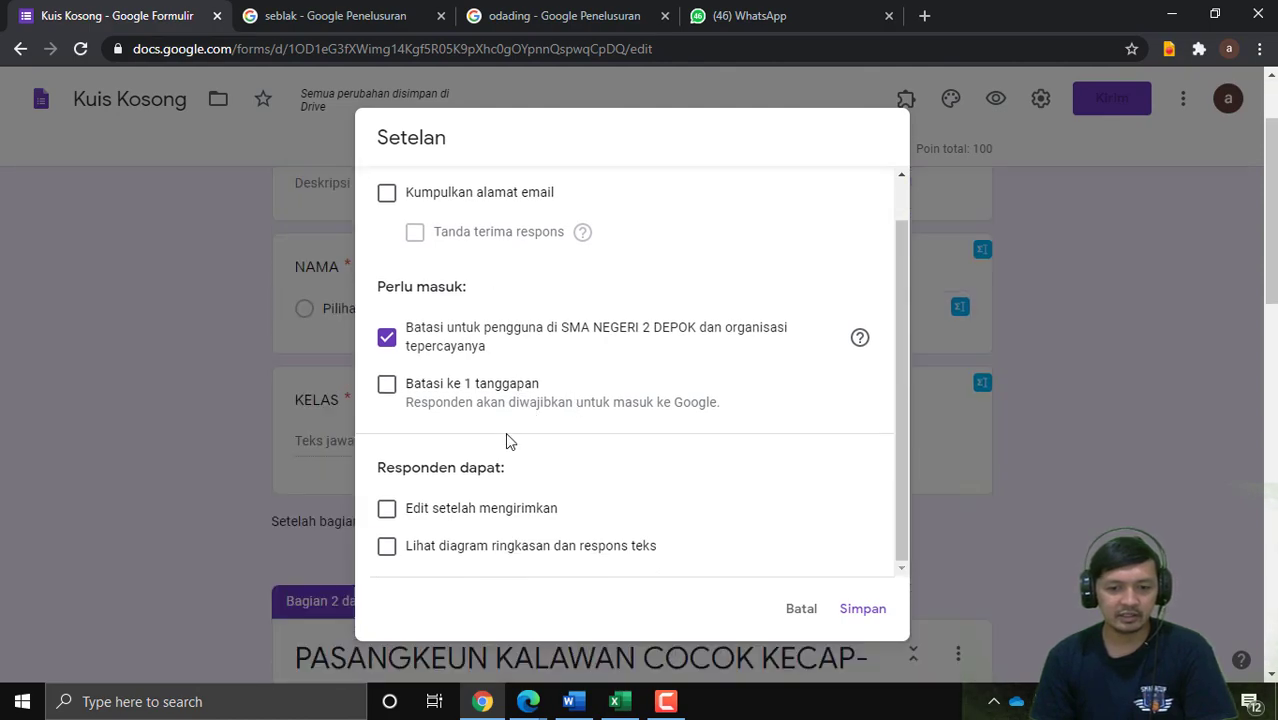
{"action": "scroll", "coordinate": [590, 218], "scroll_direction": "up", "scroll_amount": 2}
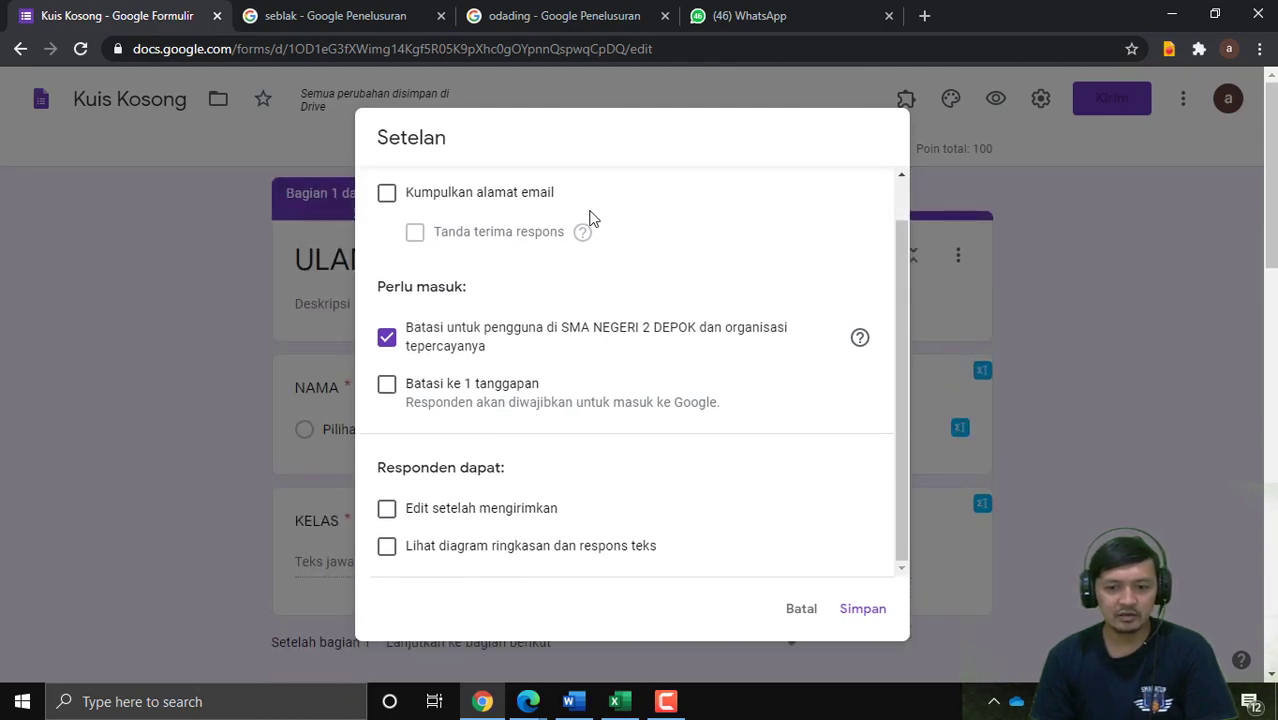
{"action": "left_click", "coordinate": [864, 609]}
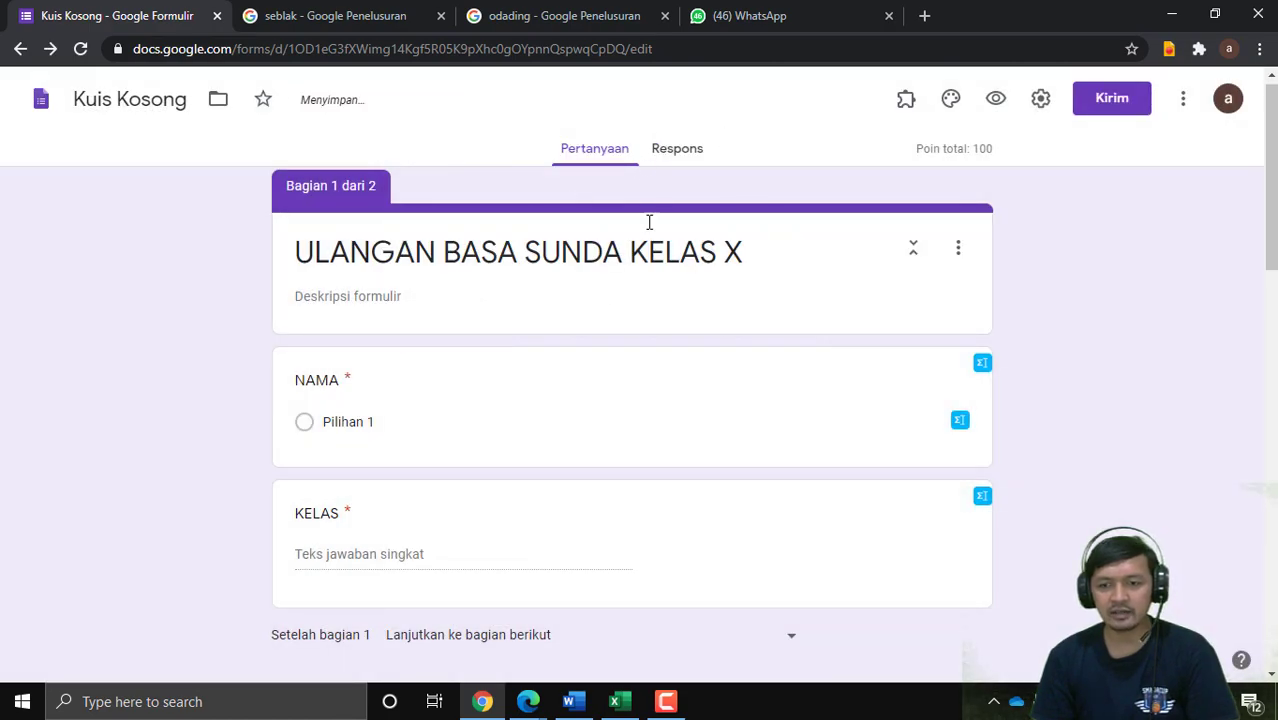
Step: Copy the form's share link and open it in a new tab of the InPrivate Edge window
{"action": "left_click", "coordinate": [1118, 112]}
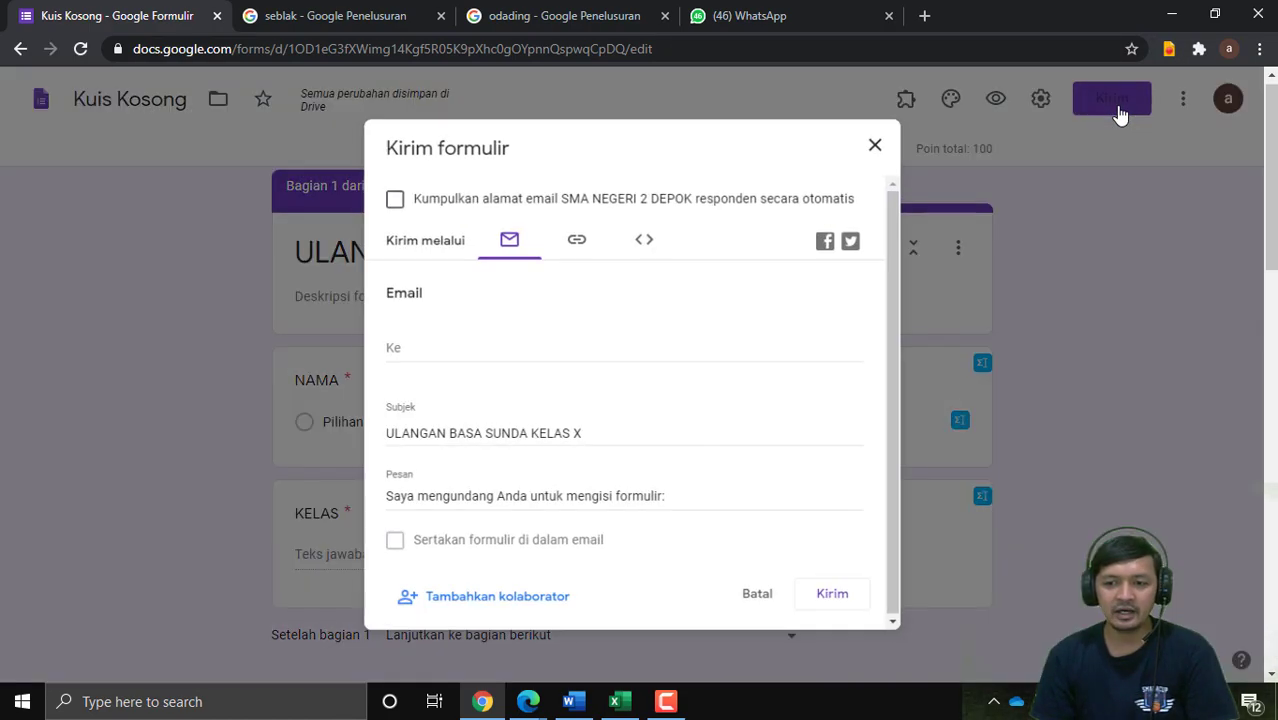
{"action": "left_click", "coordinate": [578, 238]}
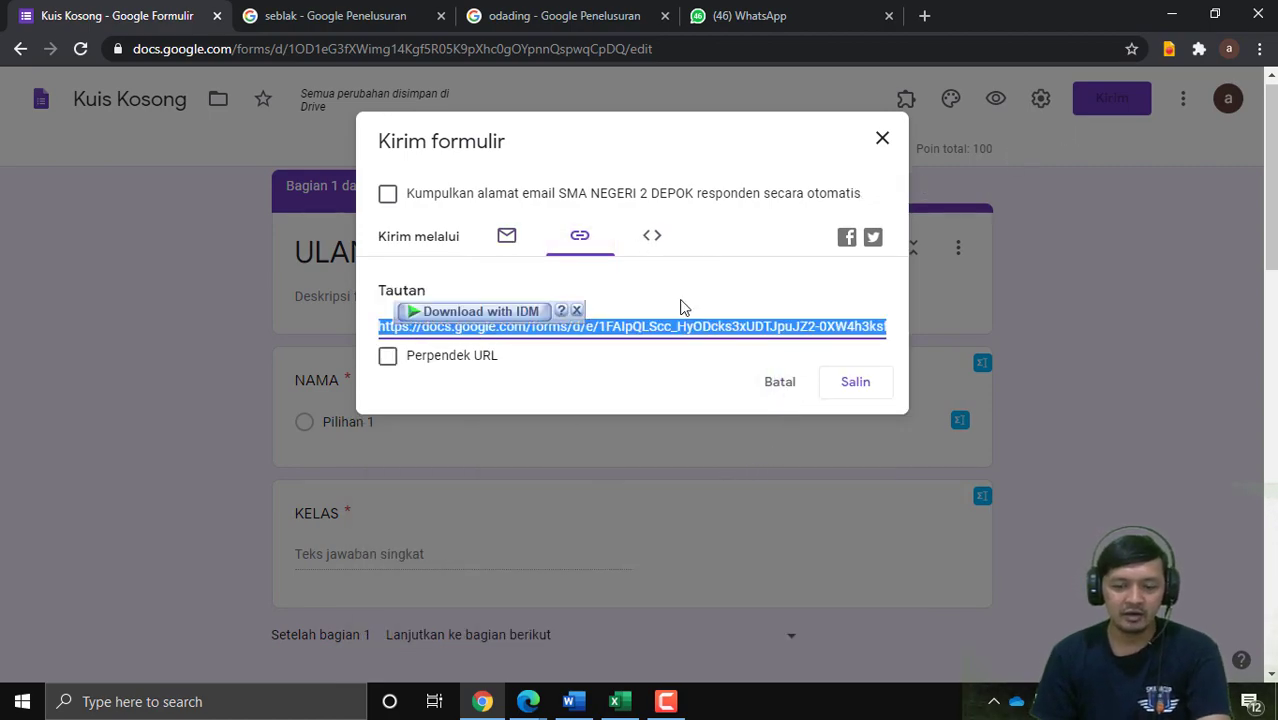
{"action": "left_click", "coordinate": [573, 701]}
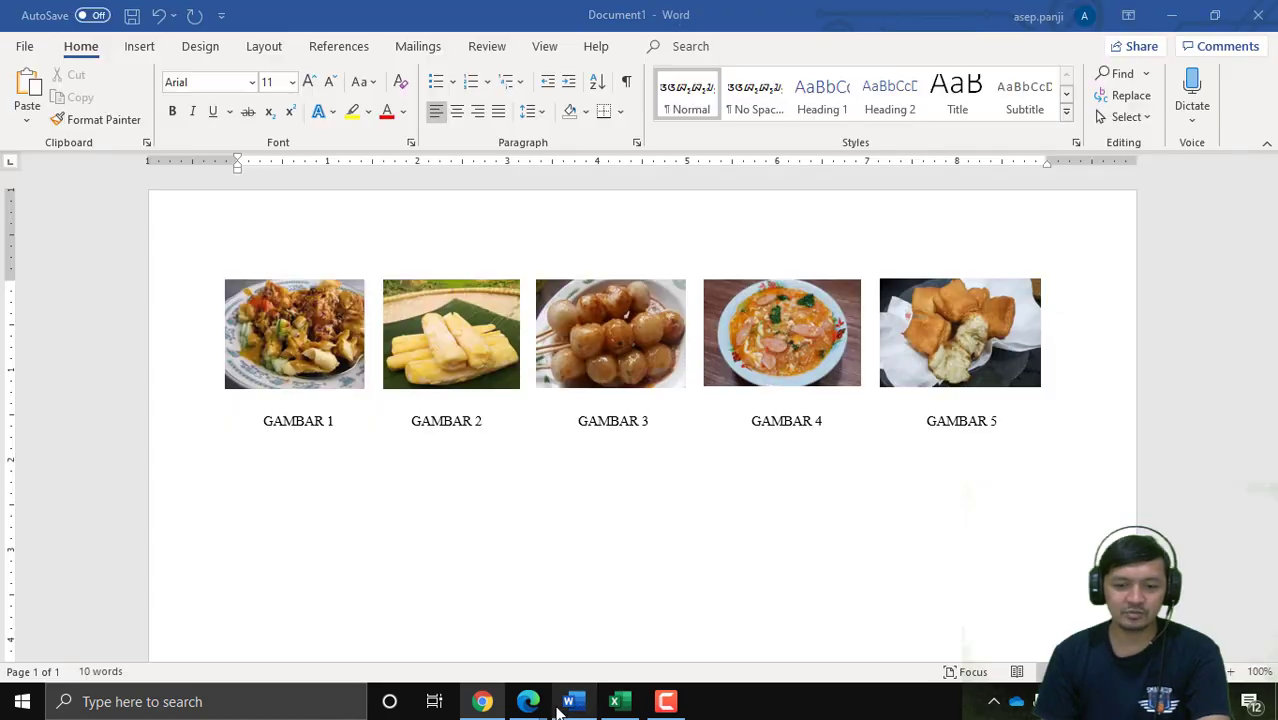
{"action": "mouse_move", "coordinate": [528, 701]}
{"action": "left_click", "coordinate": [575, 628]}
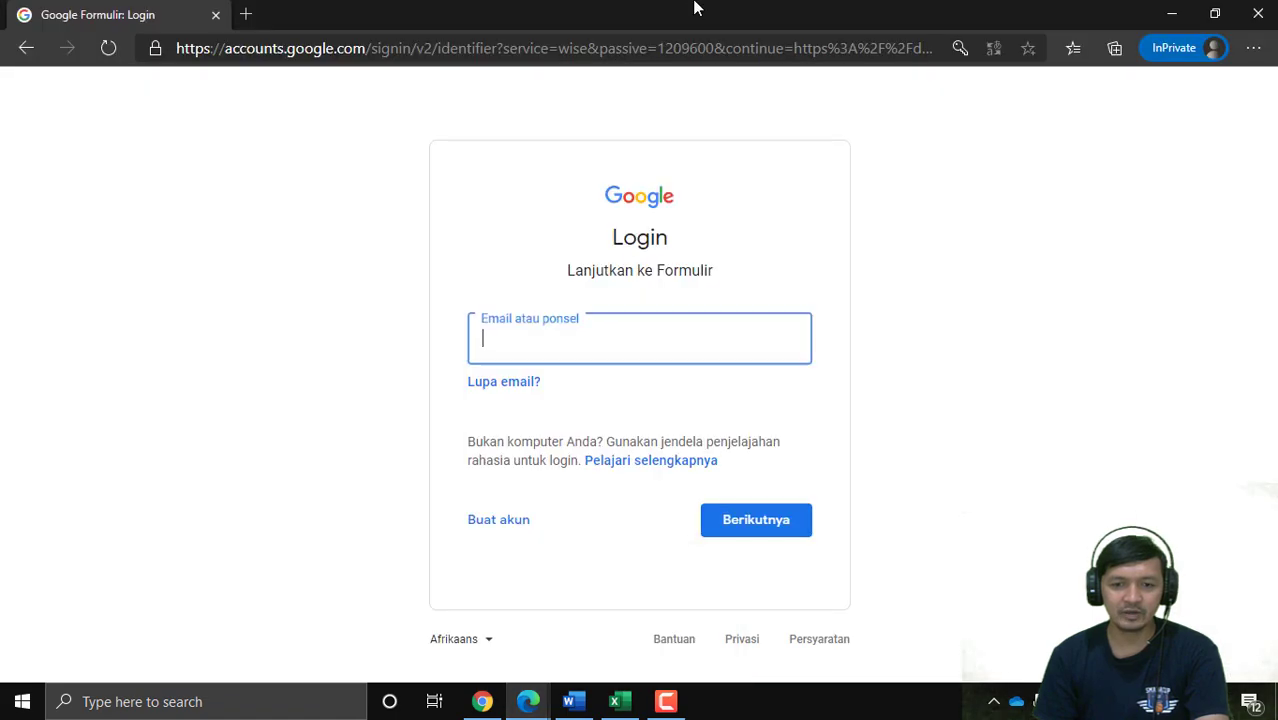
{"action": "left_click", "coordinate": [245, 14]}
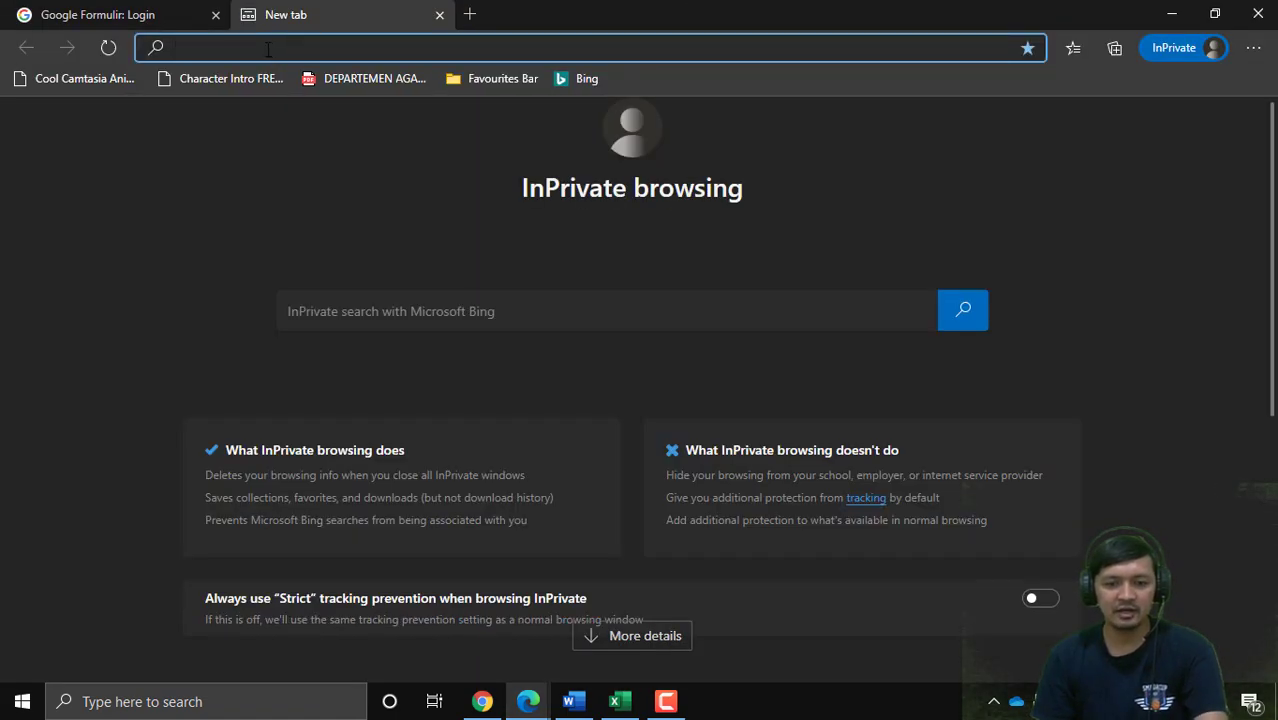
{"action": "type", "text": "https://docs.google.com/forms/d/e/1FAIpQLScc_HyODcks3xUDTJpuJZ2-0XW4h3ksfjEfHLz19YLk3Tis2w/viewform?usp=sf_link"}
{"action": "key", "text": "Return"}
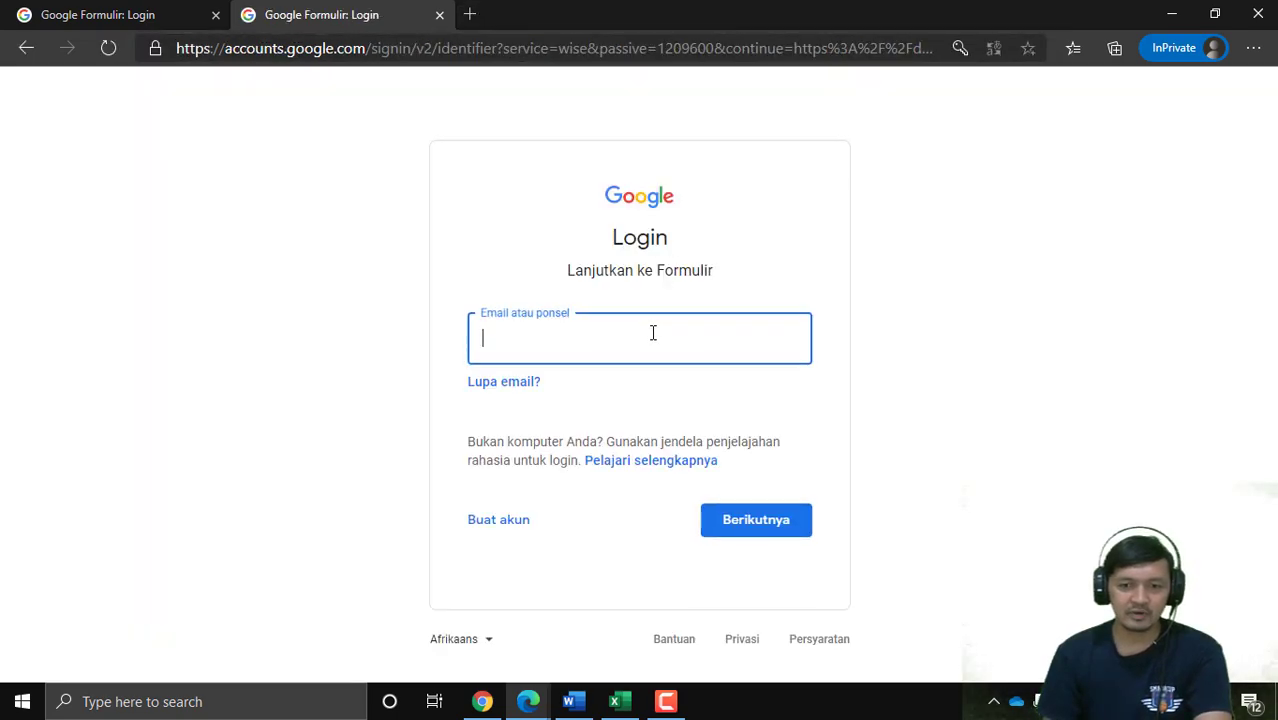
Step: Sign in to Google with the saved account e-mail and password, and confirm the account recovery details
{"action": "left_click", "coordinate": [650, 335]}
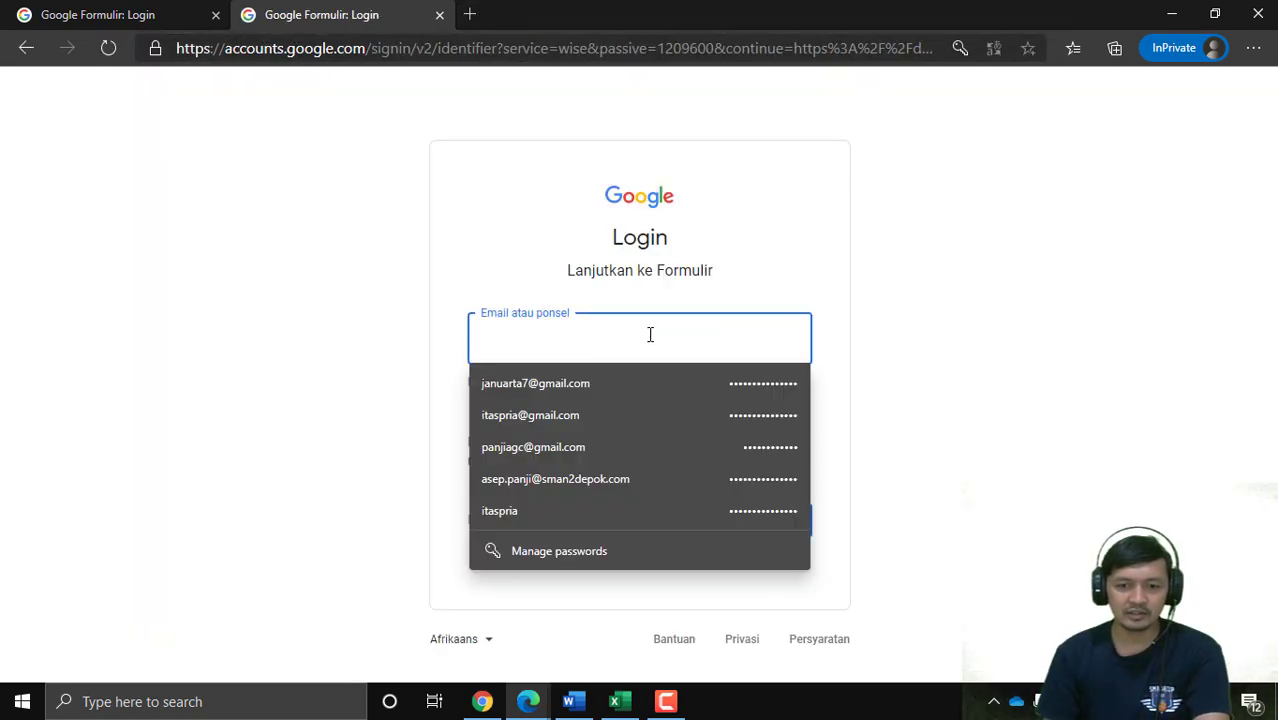
{"action": "left_click", "coordinate": [617, 447]}
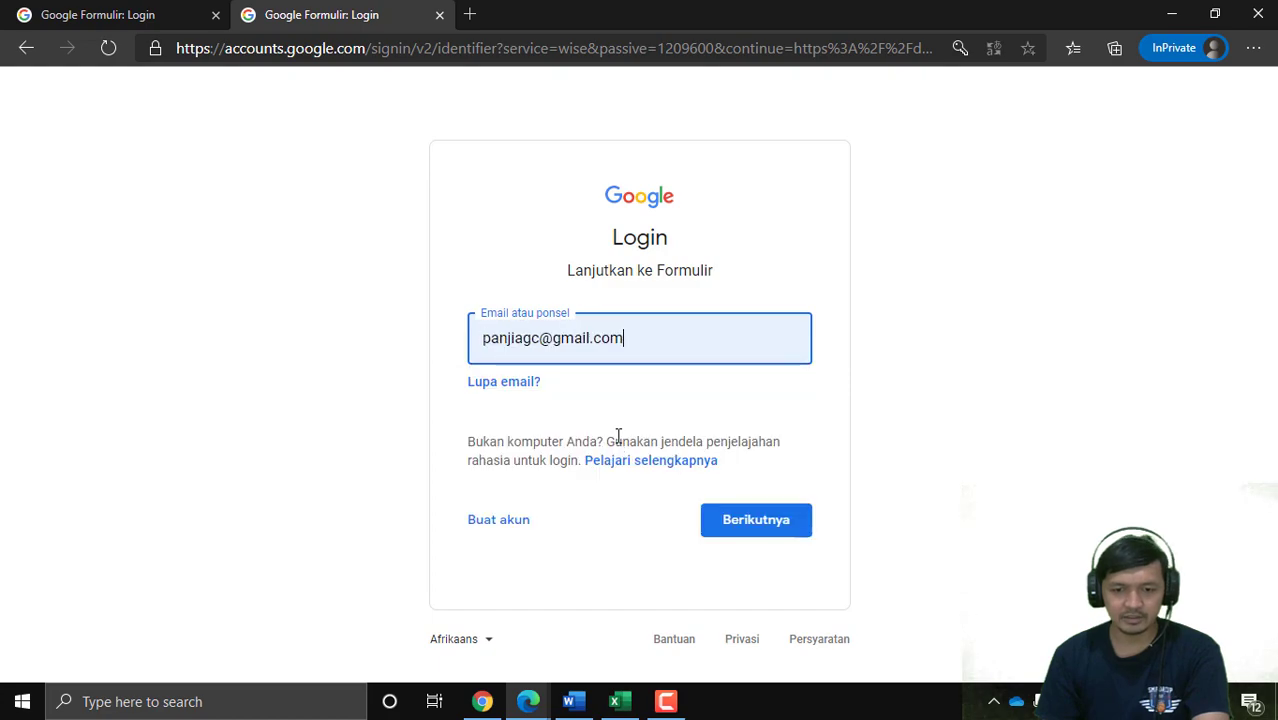
{"action": "left_click", "coordinate": [726, 530]}
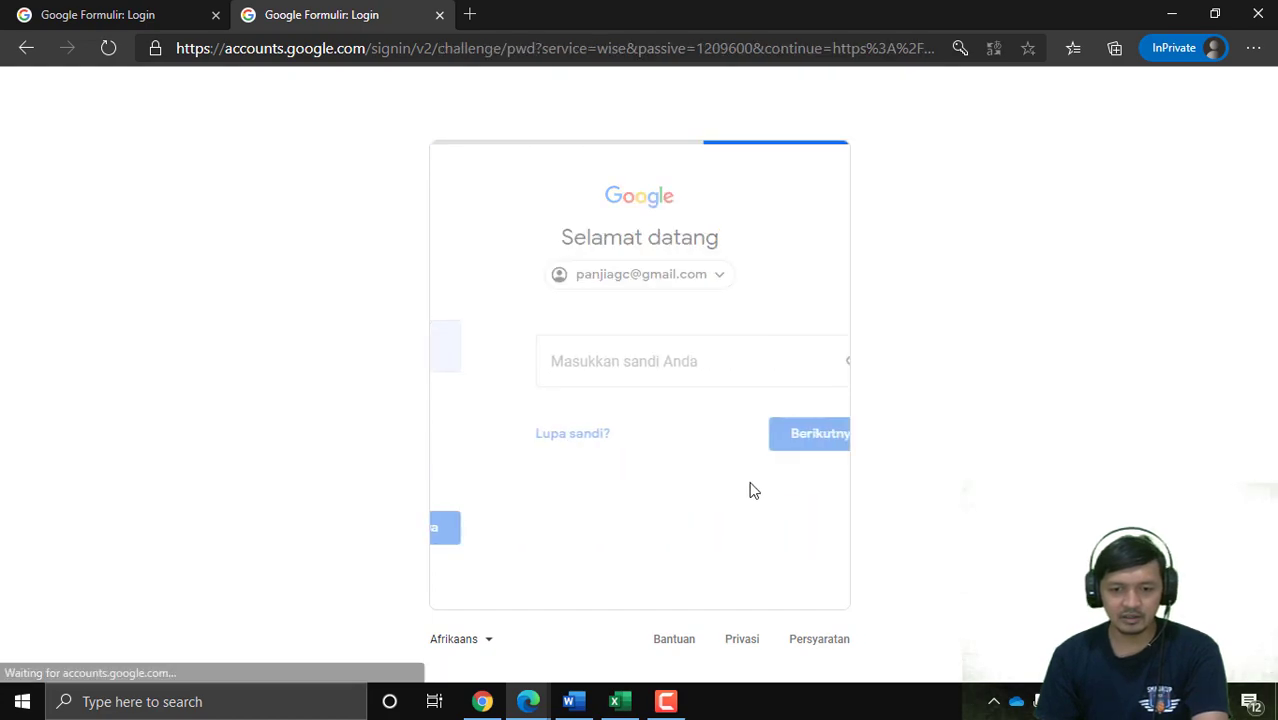
{"action": "left_click", "coordinate": [750, 446]}
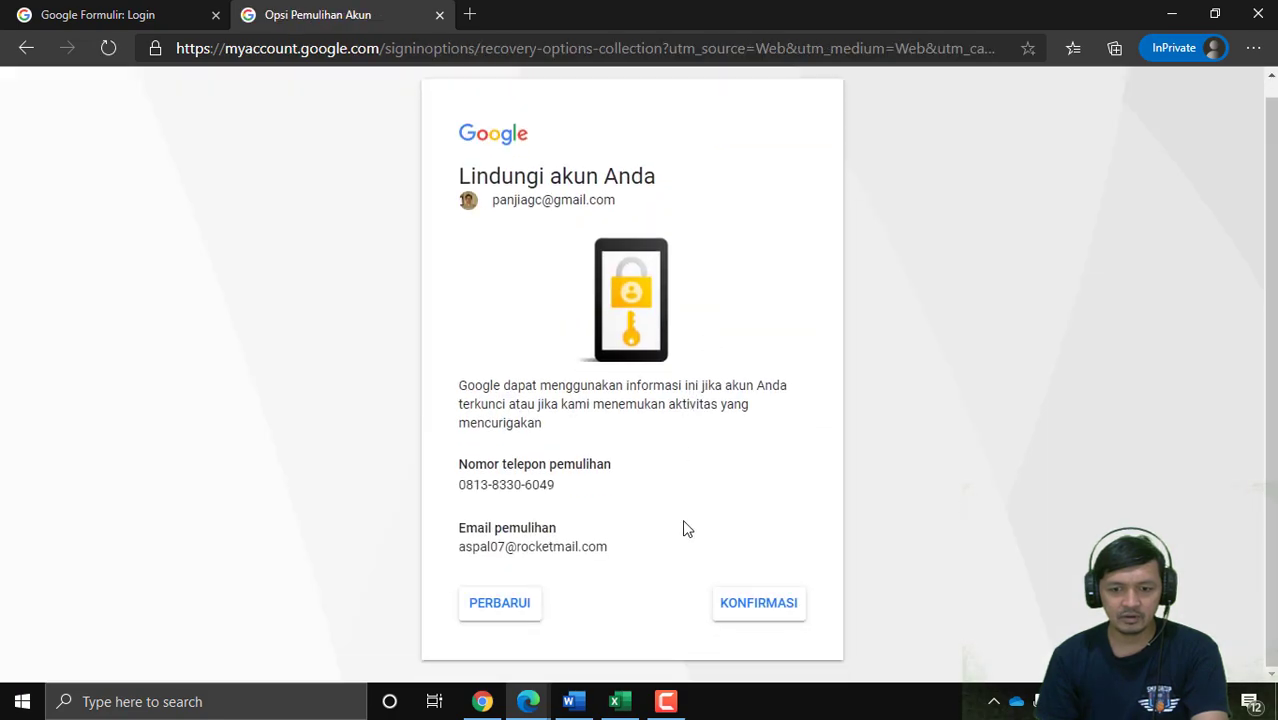
{"action": "left_click", "coordinate": [768, 602]}
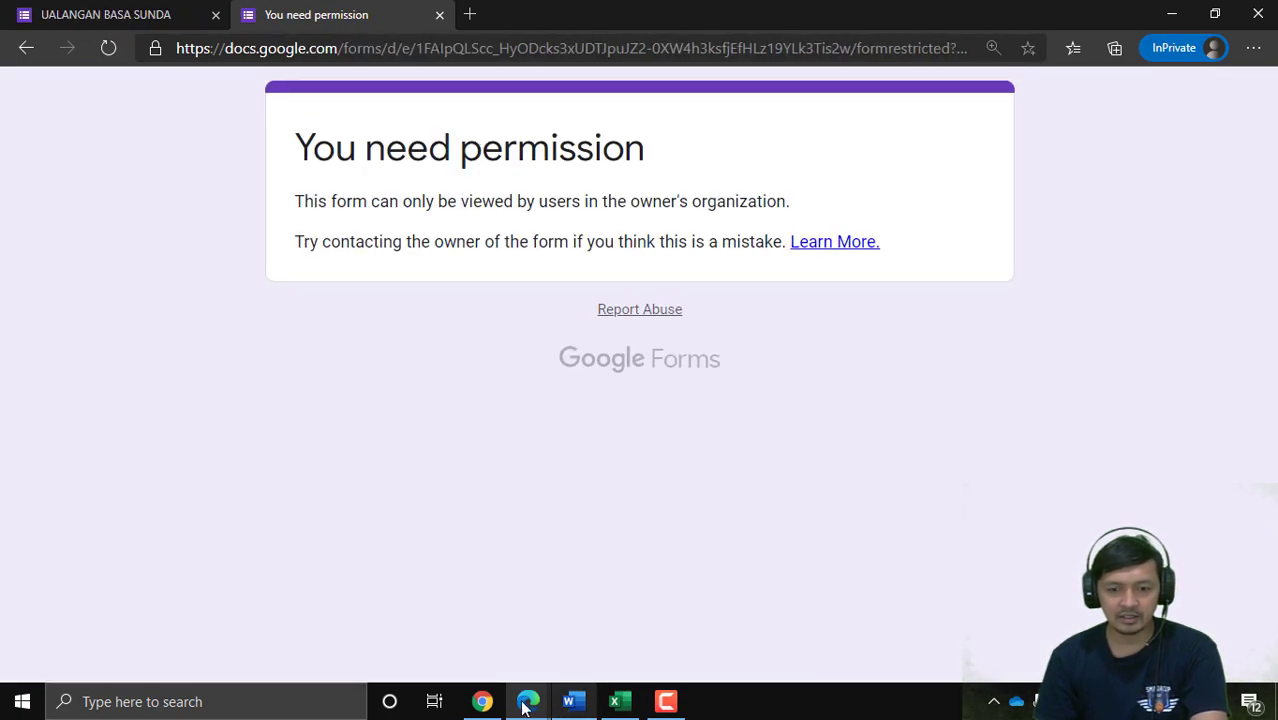
Step: Switch back to Chrome, leave the send dialog and open a preview of the form
{"action": "left_click", "coordinate": [482, 701]}
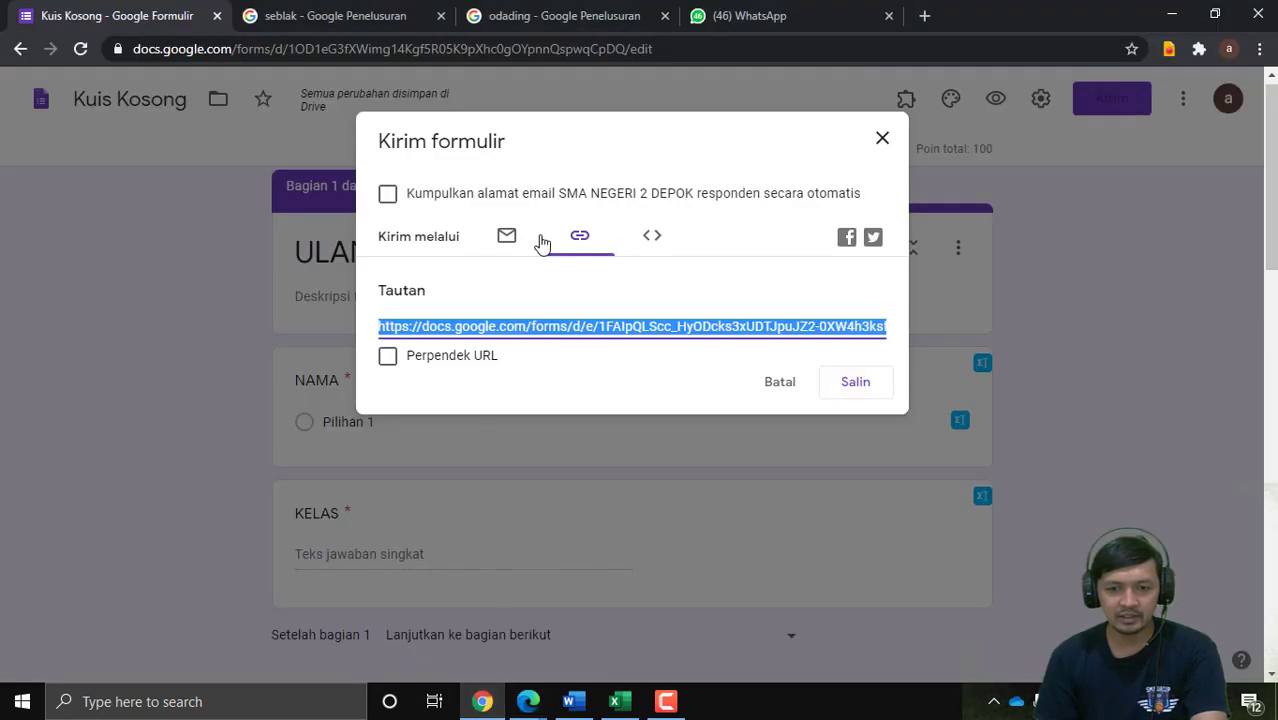
{"action": "left_click", "coordinate": [785, 383]}
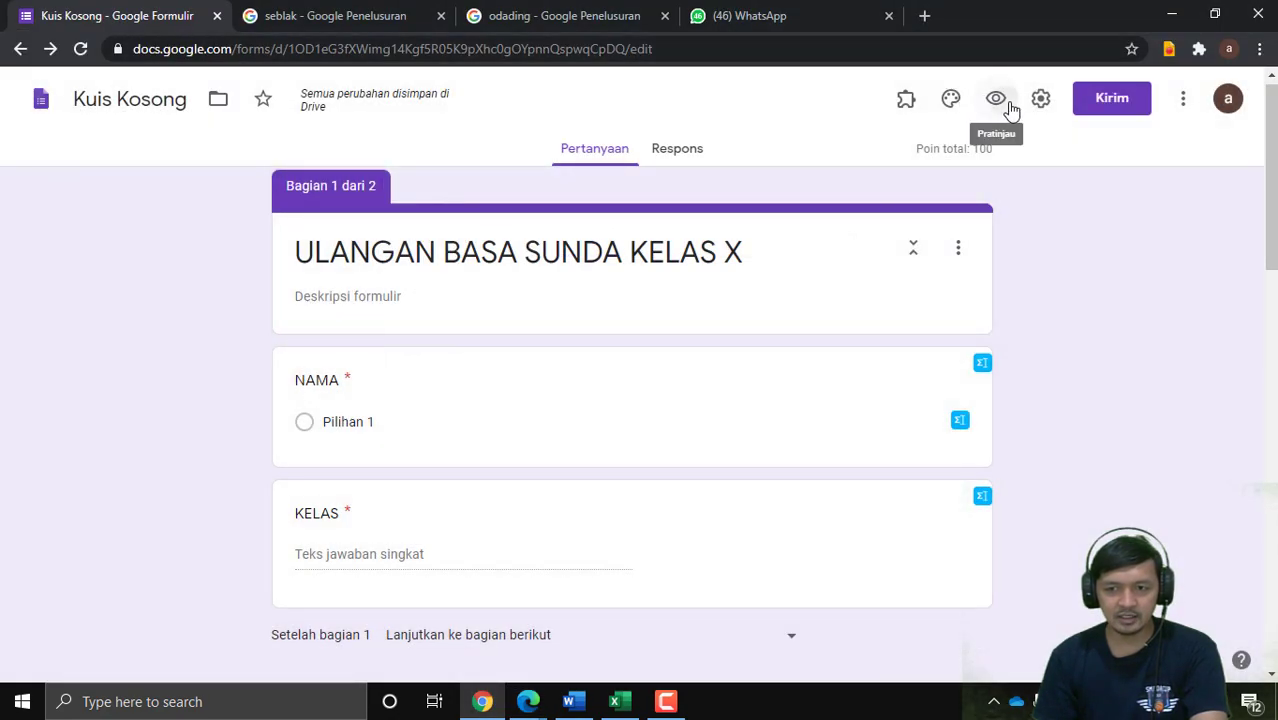
{"action": "left_click", "coordinate": [996, 99]}
Step: Return to the form editor, remove the restriction to SMA NEGERI 2 DEPOK users and save the settings
{"action": "left_click", "coordinate": [177, 15]}
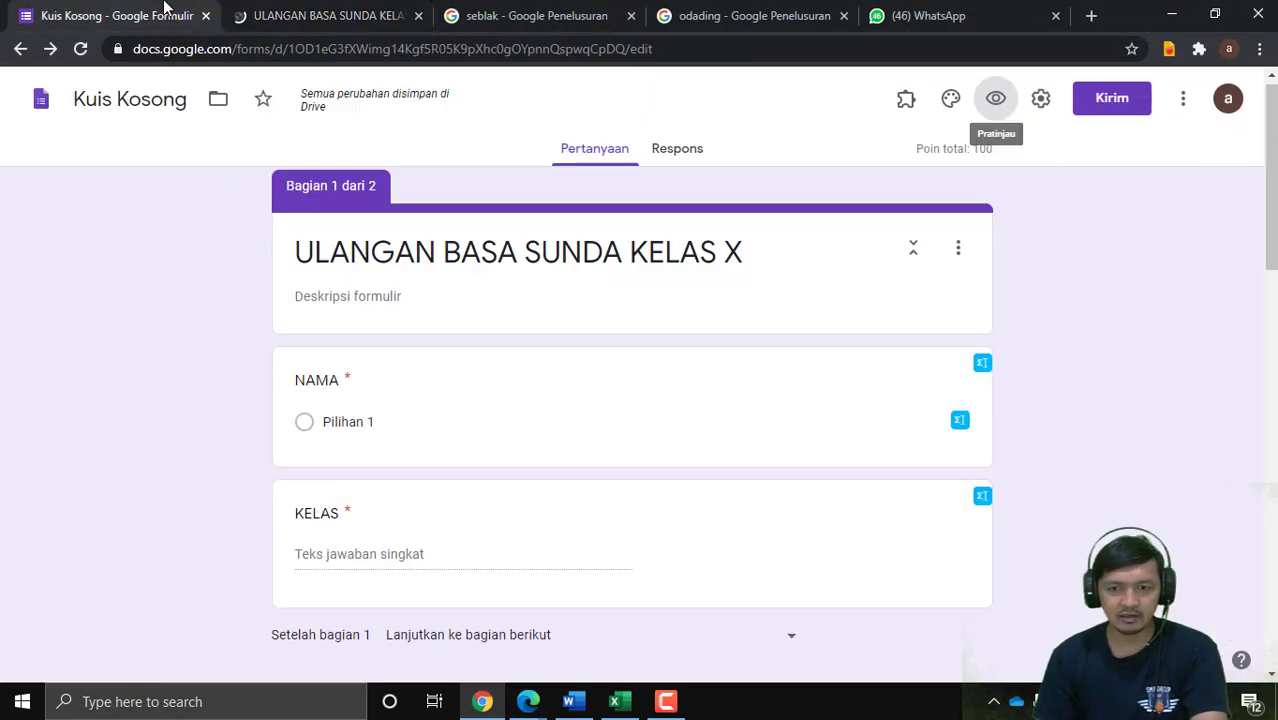
{"action": "left_click", "coordinate": [1040, 100]}
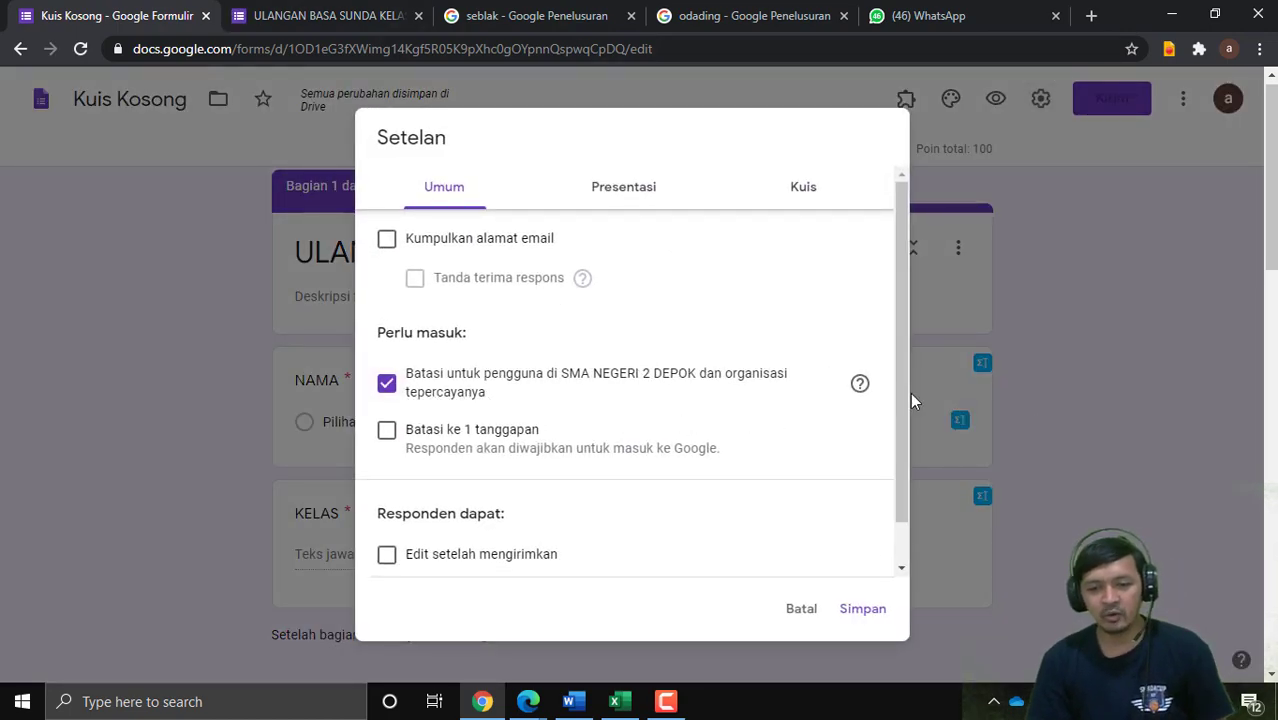
{"action": "left_click", "coordinate": [388, 388]}
{"action": "left_click", "coordinate": [856, 608]}
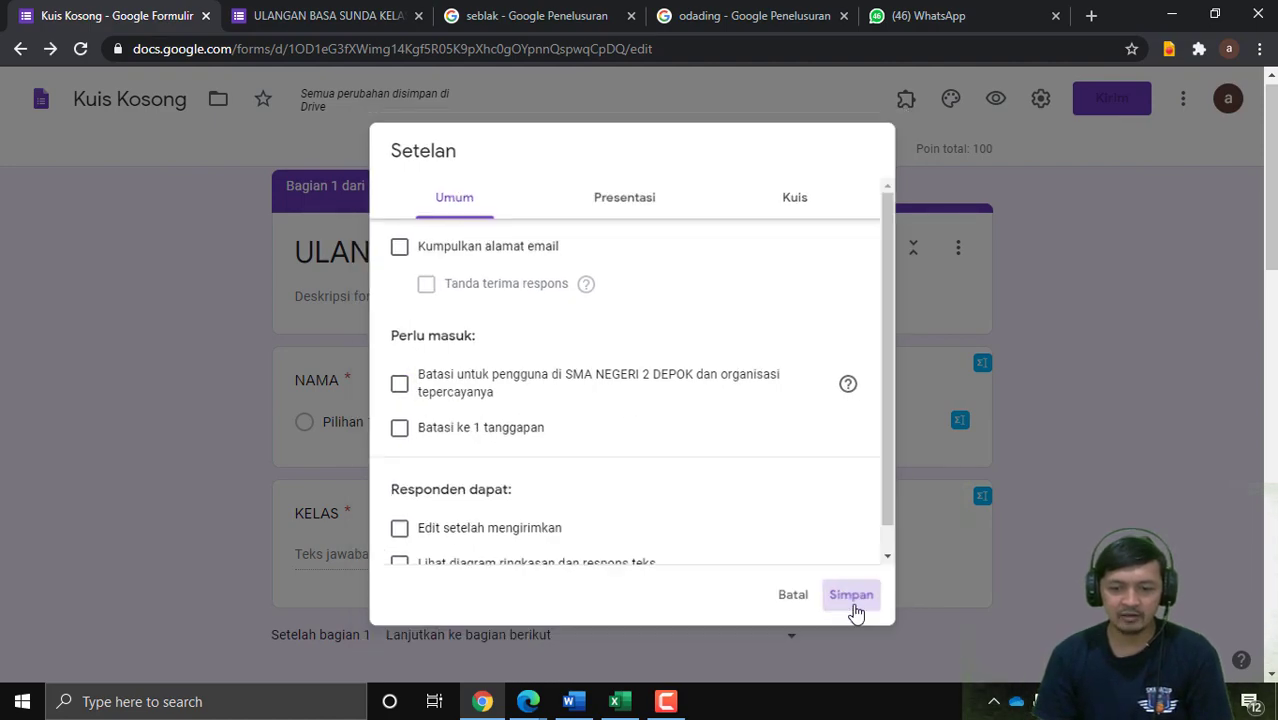
Step: Switch to the InPrivate Edge window, reload the form link and check the form's first page
{"action": "mouse_move", "coordinate": [528, 701]}
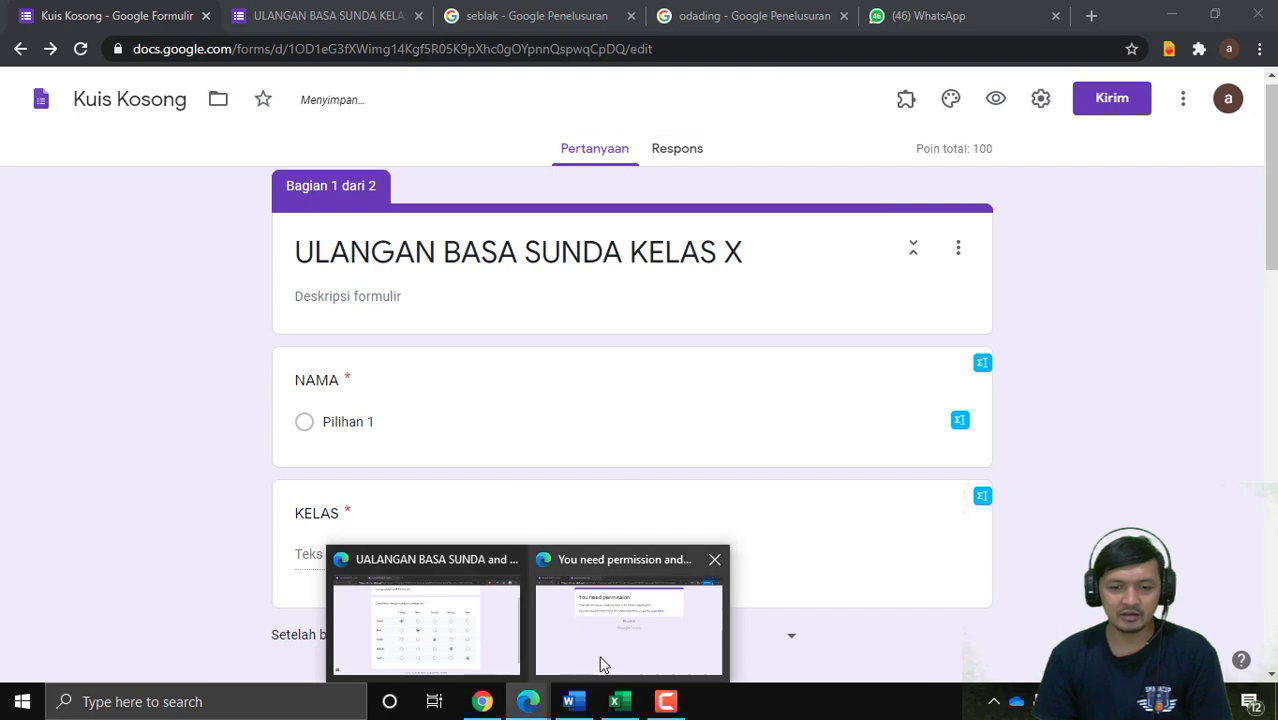
{"action": "left_click", "coordinate": [630, 614]}
{"action": "left_click", "coordinate": [788, 52]}
{"action": "key", "text": "Return"}
{"action": "scroll", "coordinate": [679, 365], "scroll_direction": "down", "scroll_amount": 2}
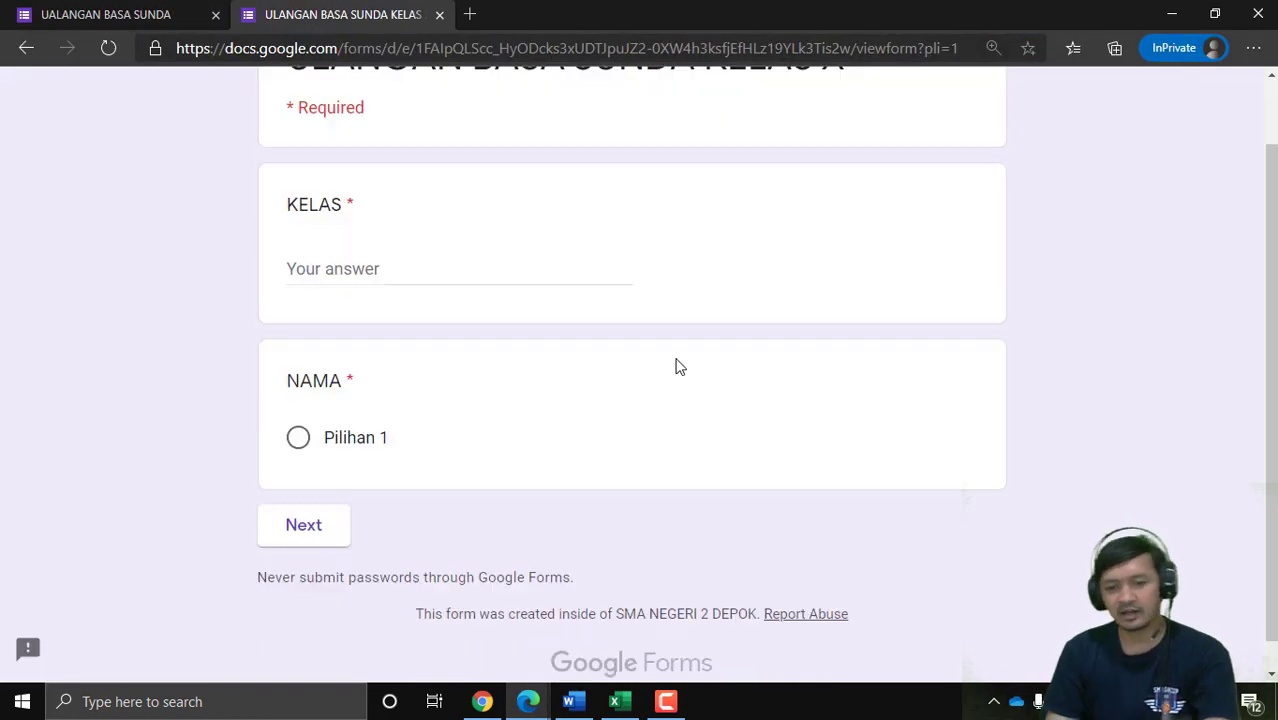
{"action": "scroll", "coordinate": [681, 363], "scroll_direction": "up", "scroll_amount": 2}
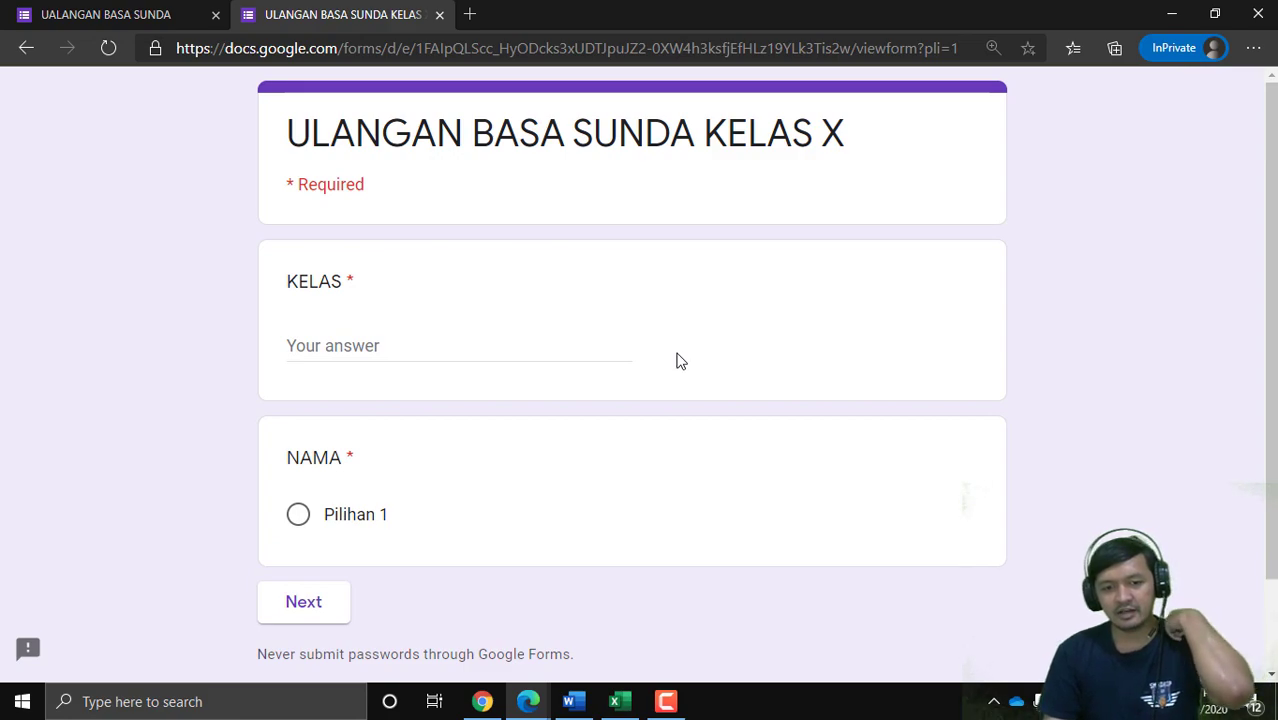
{"action": "scroll", "coordinate": [368, 522], "scroll_direction": "down", "scroll_amount": 1}
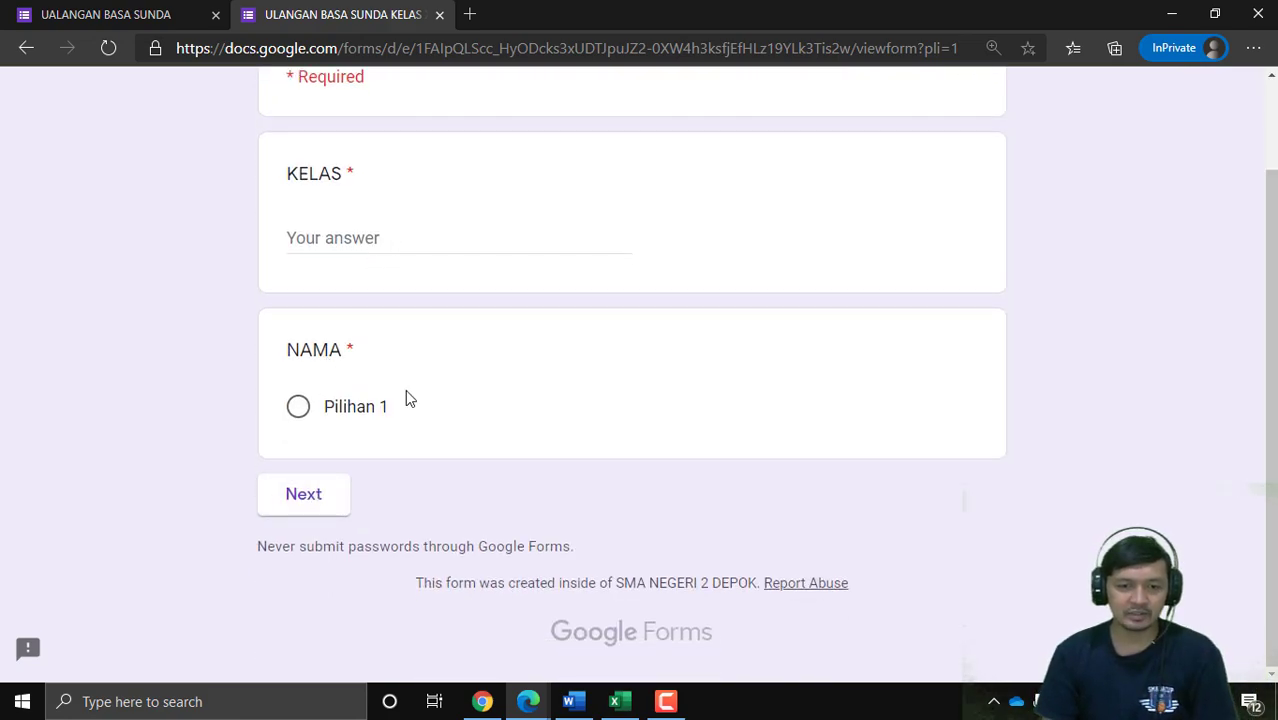
Step: Return to the form editor in Chrome and change the NAMA question type to Jawaban singkat
{"action": "left_click", "coordinate": [482, 701]}
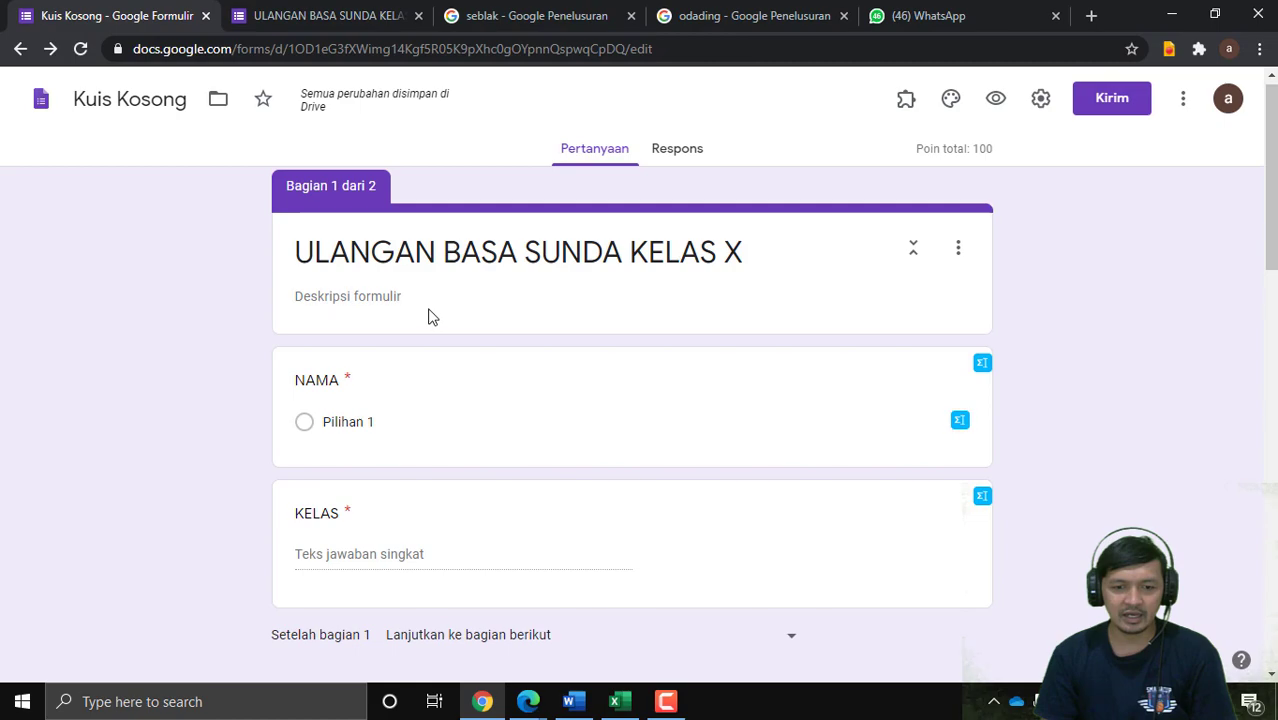
{"action": "scroll", "coordinate": [687, 519], "scroll_direction": "down", "scroll_amount": 2}
{"action": "scroll", "coordinate": [500, 320], "scroll_direction": "up", "scroll_amount": 1}
{"action": "left_click", "coordinate": [598, 318]}
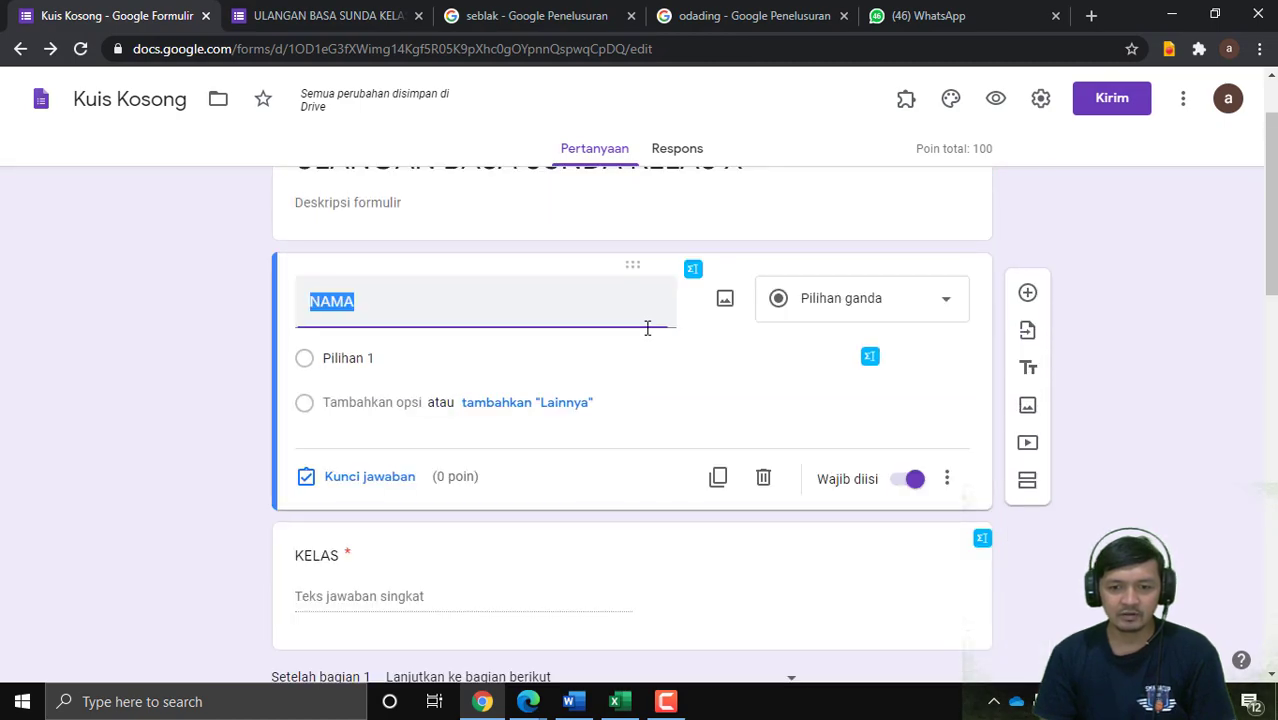
{"action": "left_click", "coordinate": [850, 306]}
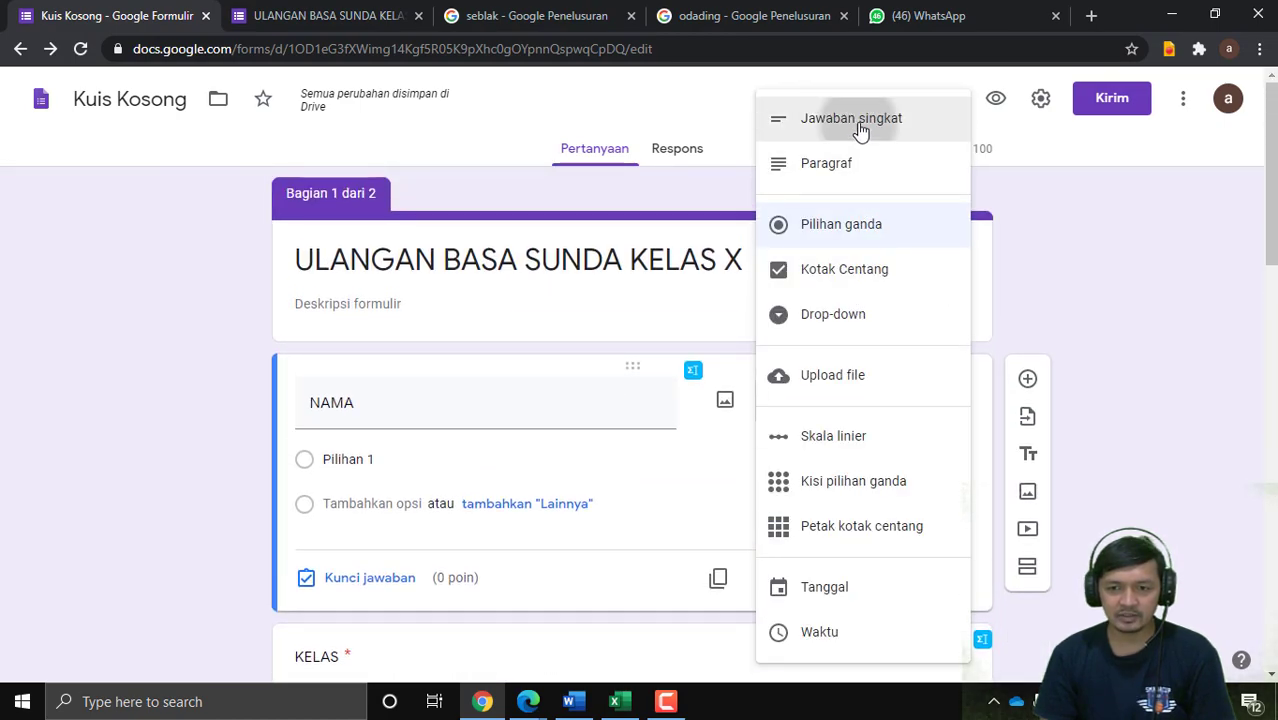
{"action": "left_click", "coordinate": [858, 124]}
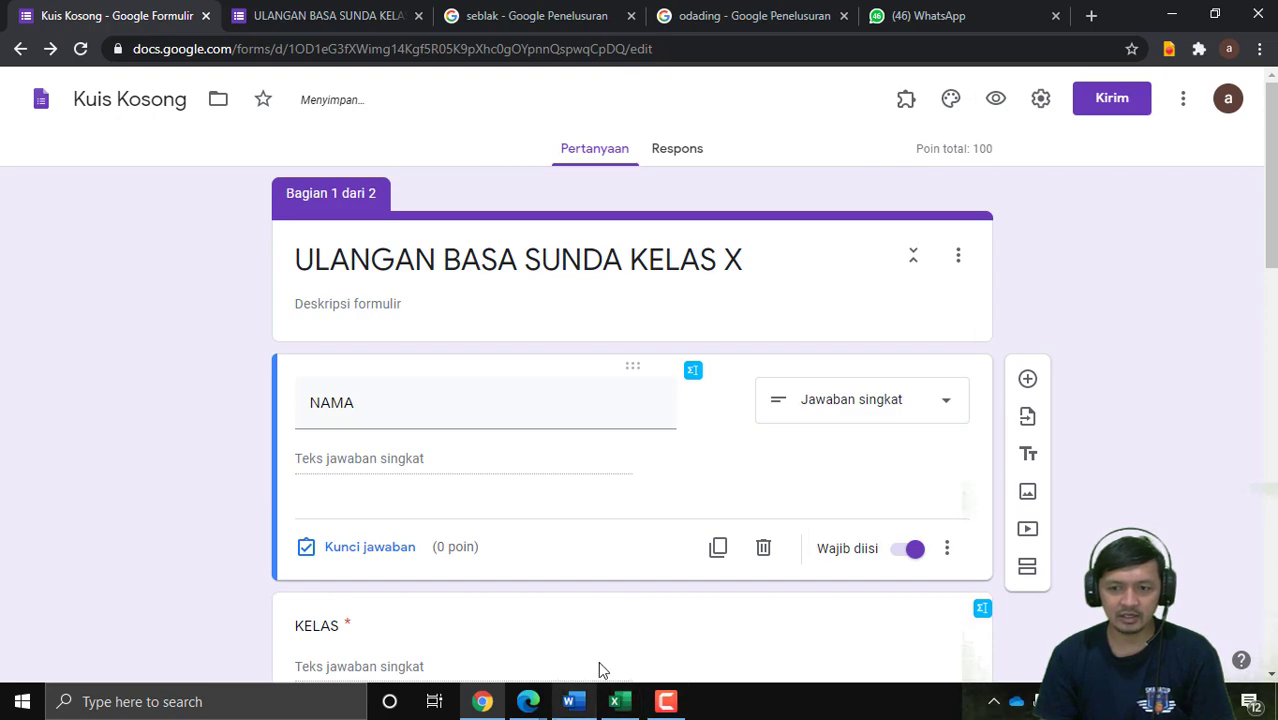
Step: Go back to the InPrivate Edge window and reload the form to load the updated NAMA question
{"action": "left_click", "coordinate": [528, 701]}
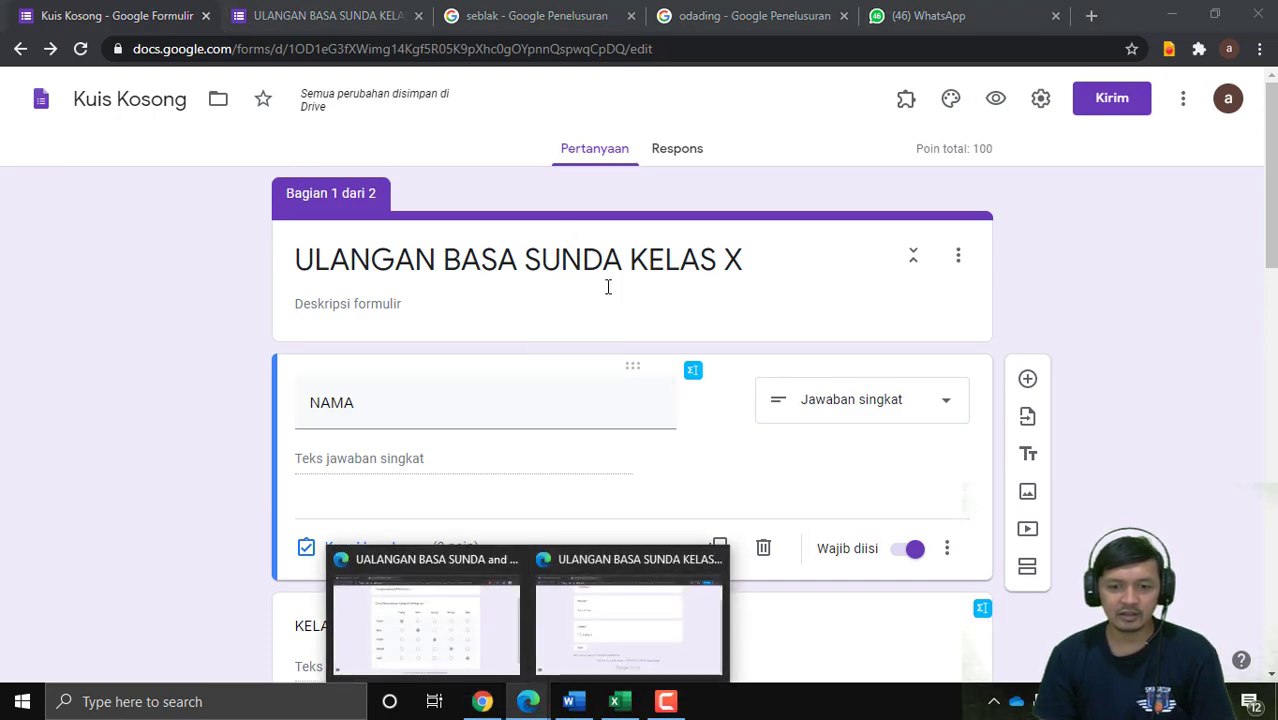
{"action": "left_click", "coordinate": [628, 620]}
{"action": "left_click", "coordinate": [567, 47]}
{"action": "key", "text": "Return"}
{"action": "scroll", "coordinate": [574, 260], "scroll_direction": "down", "scroll_amount": 1}
{"action": "scroll", "coordinate": [388, 337], "scroll_direction": "up", "scroll_amount": 1}
Step: Answer KELAS with X MIPA 1, fill in the respondent's name and continue to the next section
{"action": "left_click", "coordinate": [380, 338]}
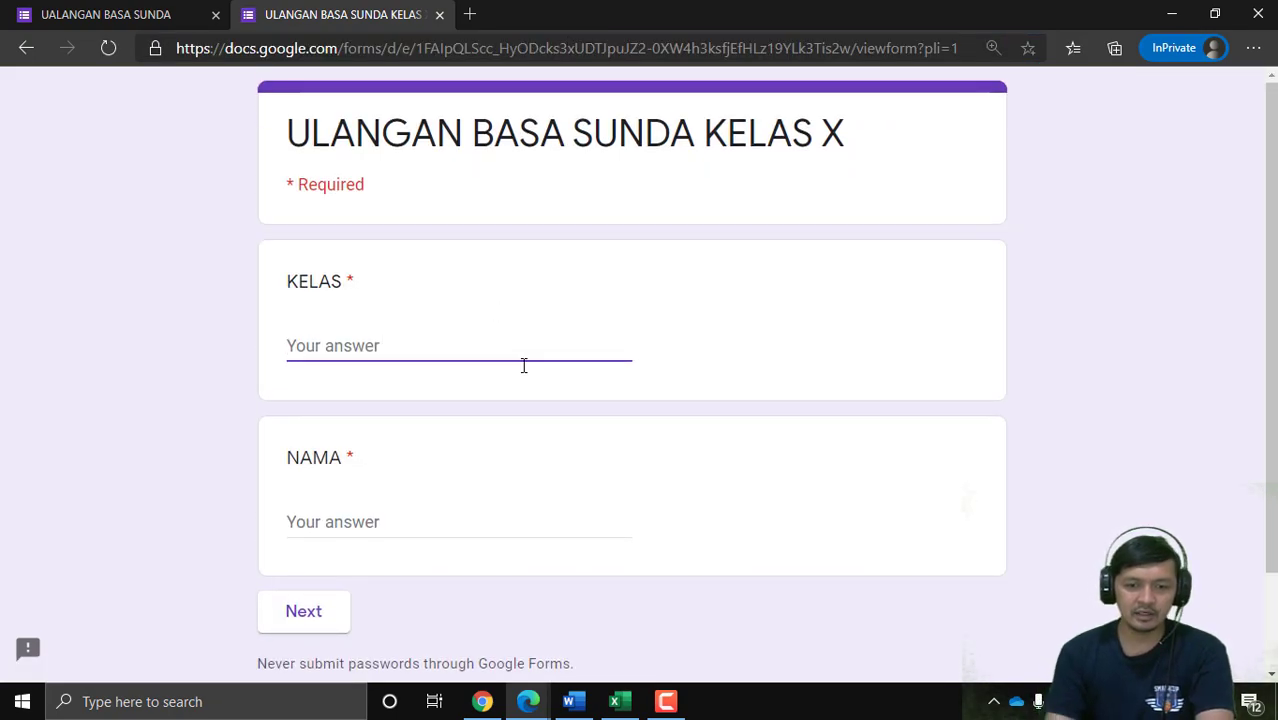
{"action": "type", "text": "X"}
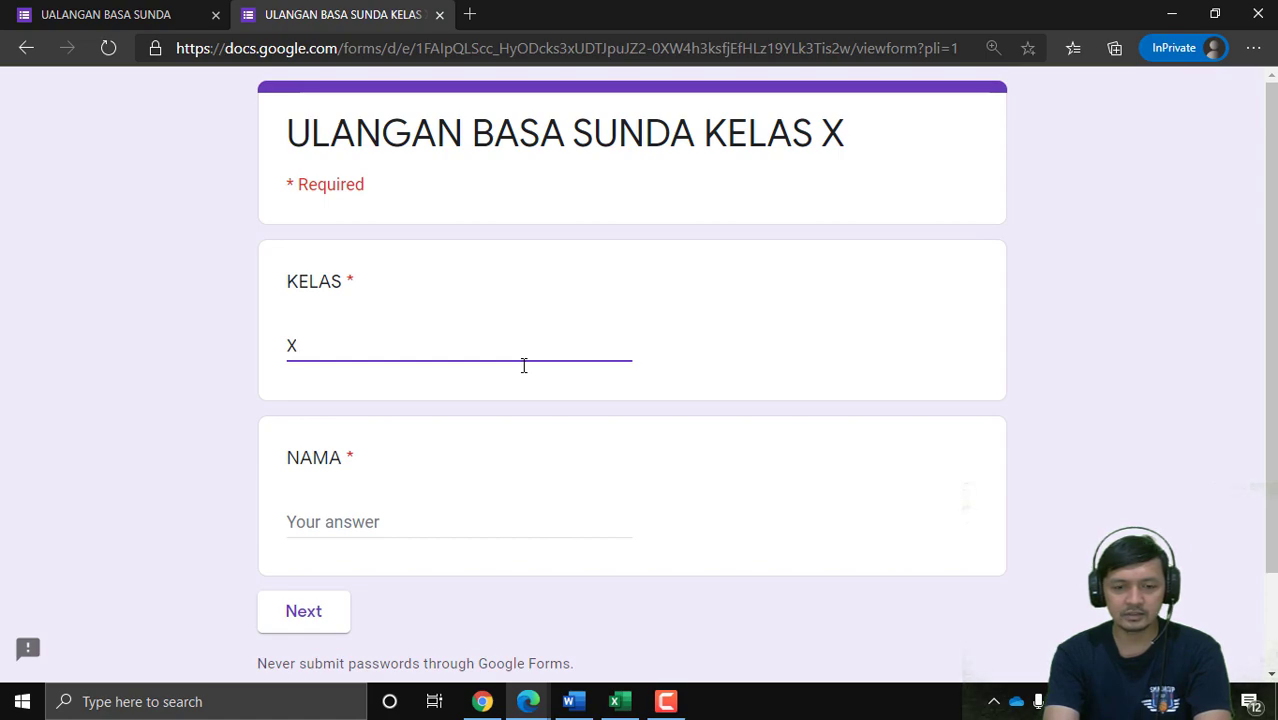
{"action": "type", "text": " MIPA 1"}
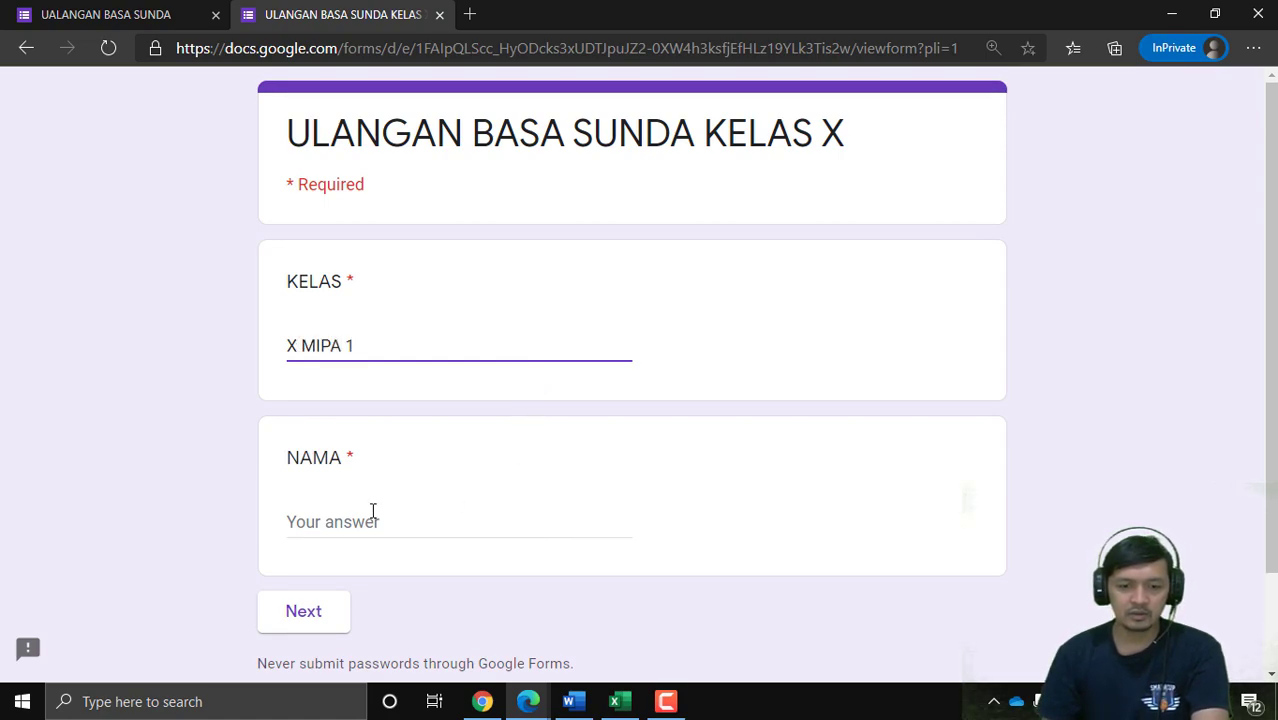
{"action": "left_click", "coordinate": [370, 519]}
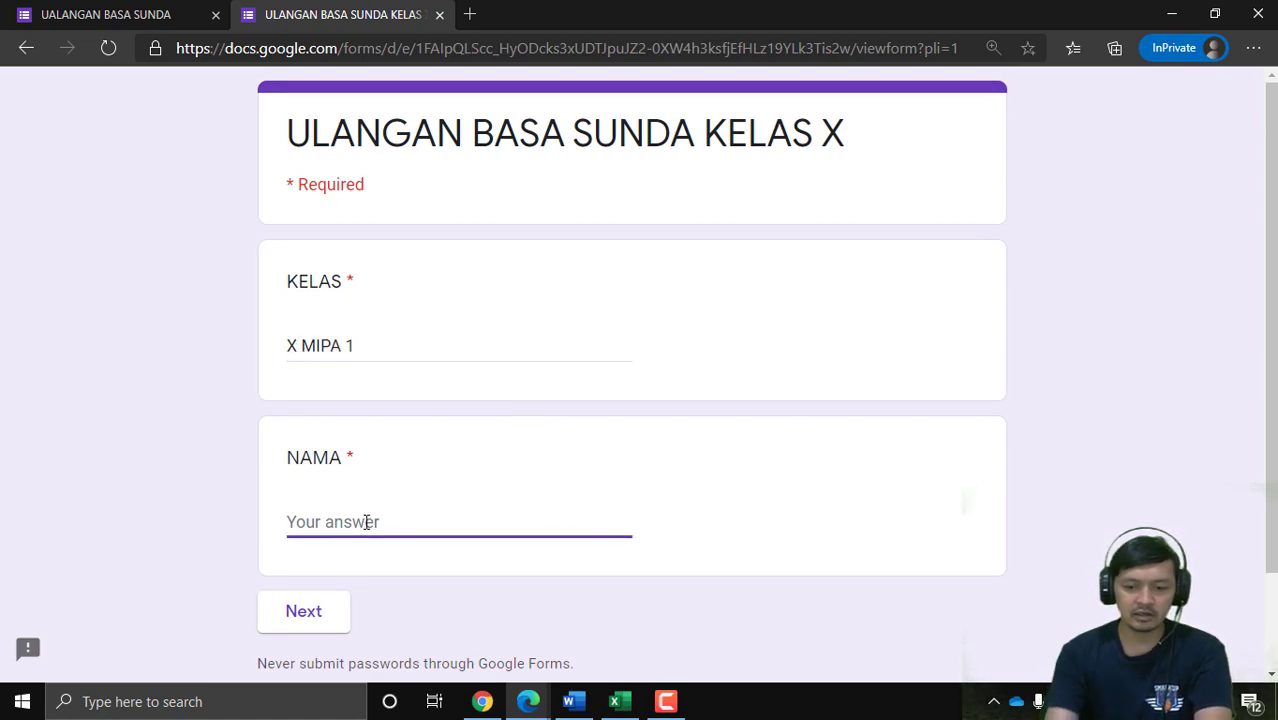
{"action": "type", "text": "KANG ARIEL"}
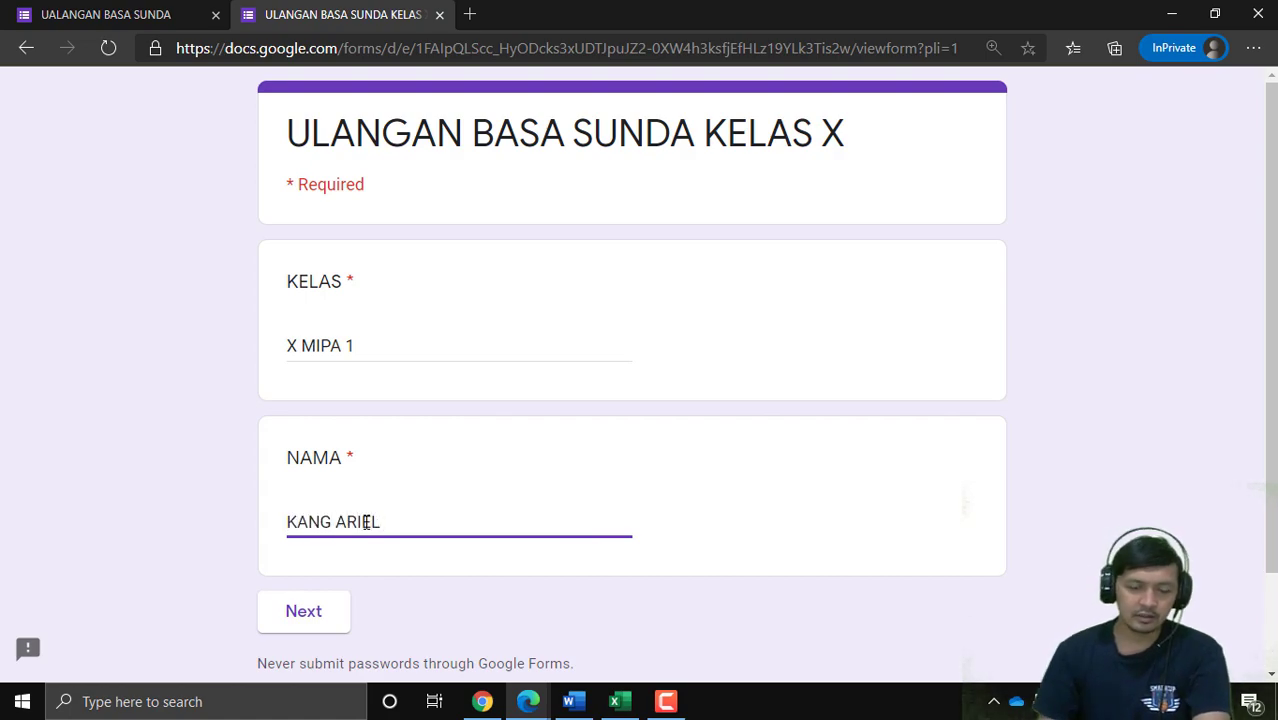
{"action": "left_click", "coordinate": [334, 626]}
Step: Answer the picture question: GAMBAR 1 BATAGOR, GAMBAR 2 CILOK, GAMBAR 3 PEUYEUM, GAMBAR 4 ODADING, GAMBAR 5 SEBLAK
{"action": "scroll", "coordinate": [624, 362], "scroll_direction": "down", "scroll_amount": 1}
{"action": "scroll", "coordinate": [625, 363], "scroll_direction": "down", "scroll_amount": 2}
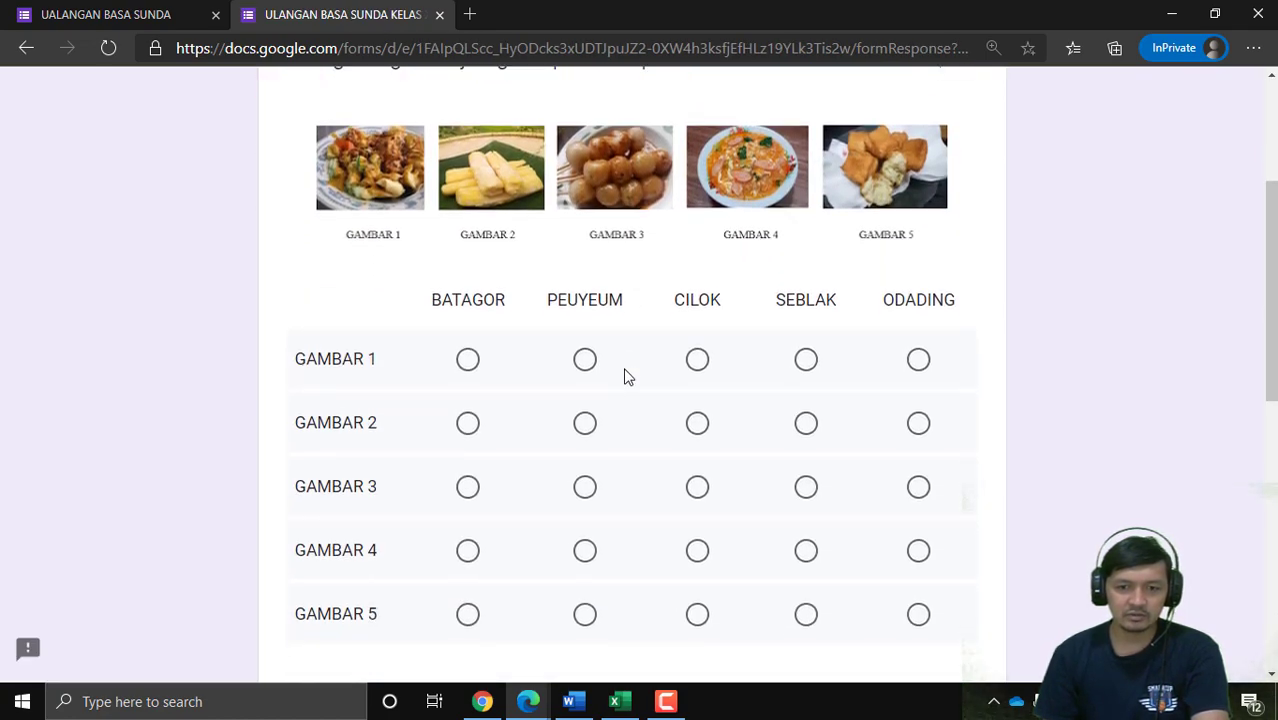
{"action": "left_click", "coordinate": [468, 360]}
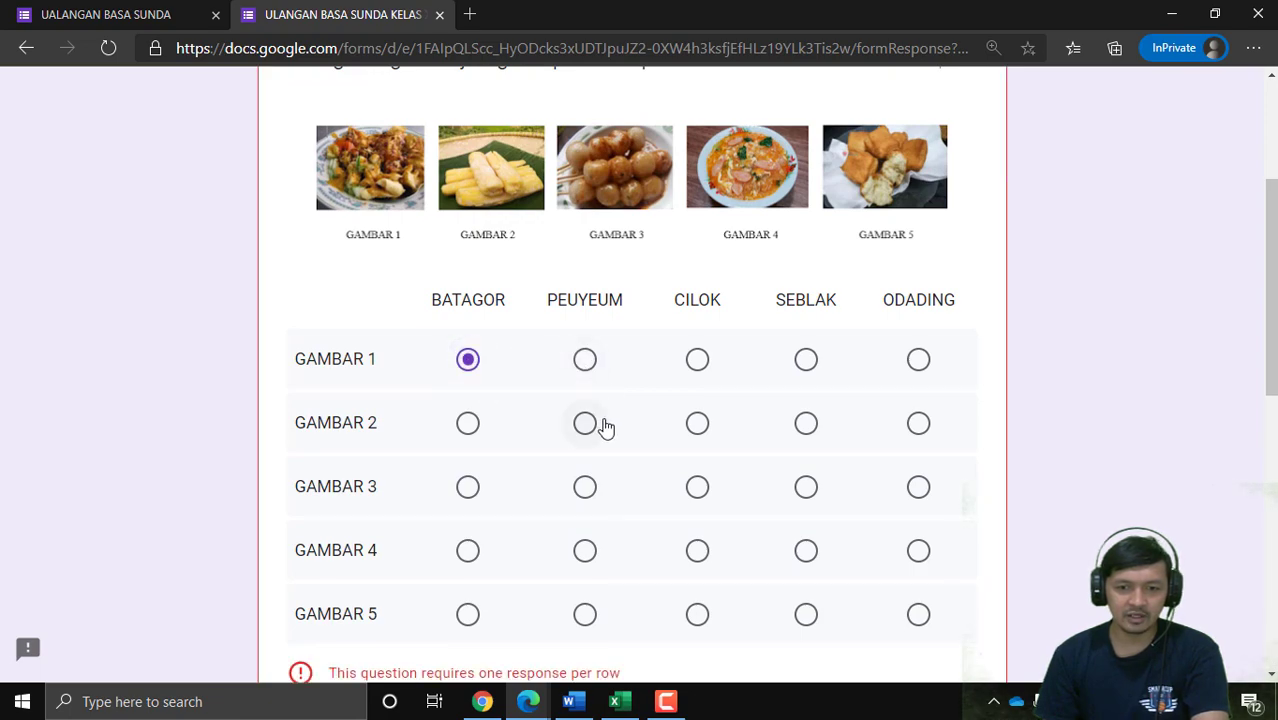
{"action": "left_click", "coordinate": [691, 428]}
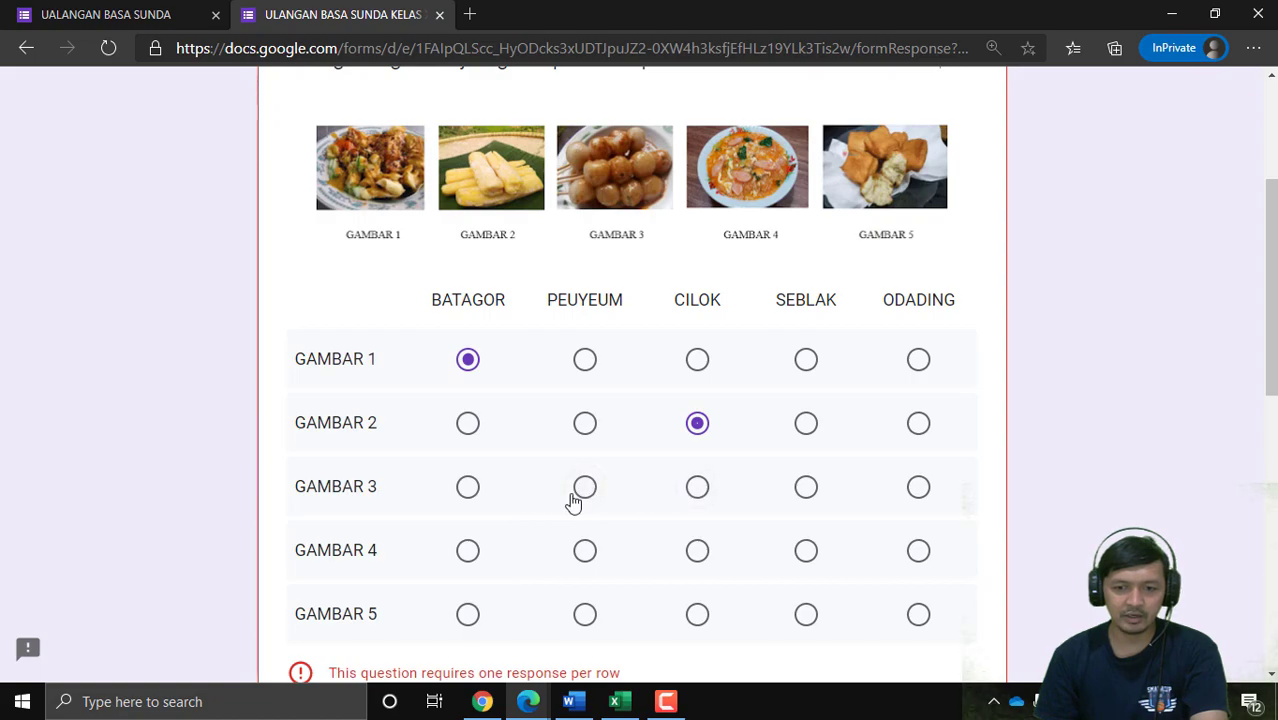
{"action": "left_click", "coordinate": [593, 497]}
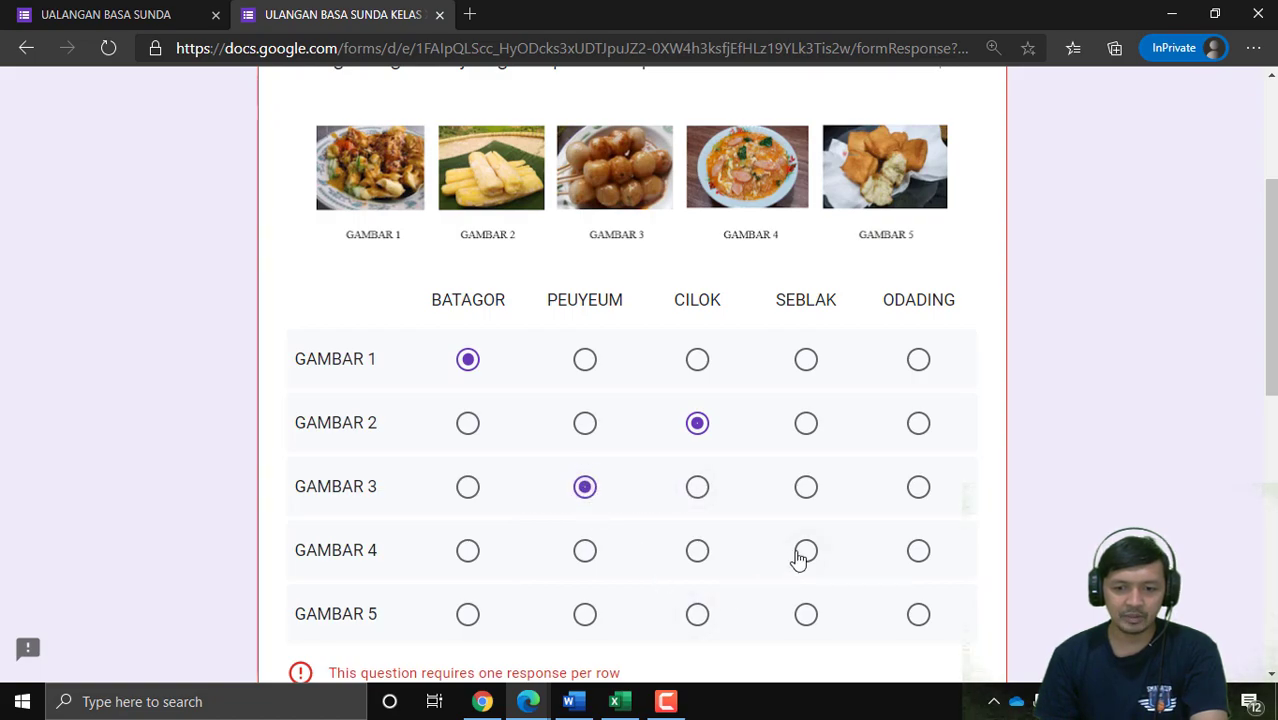
{"action": "left_click", "coordinate": [916, 553]}
{"action": "scroll", "coordinate": [842, 596], "scroll_direction": "down", "scroll_amount": 1}
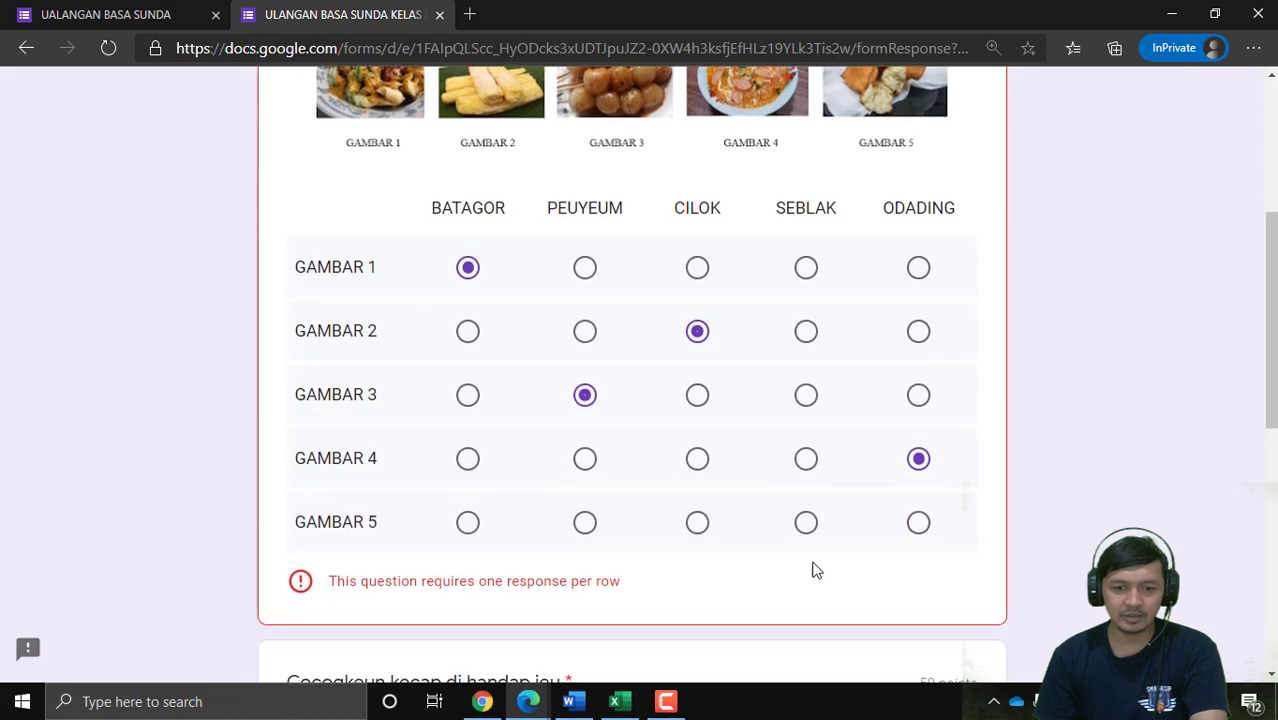
{"action": "left_click", "coordinate": [805, 524]}
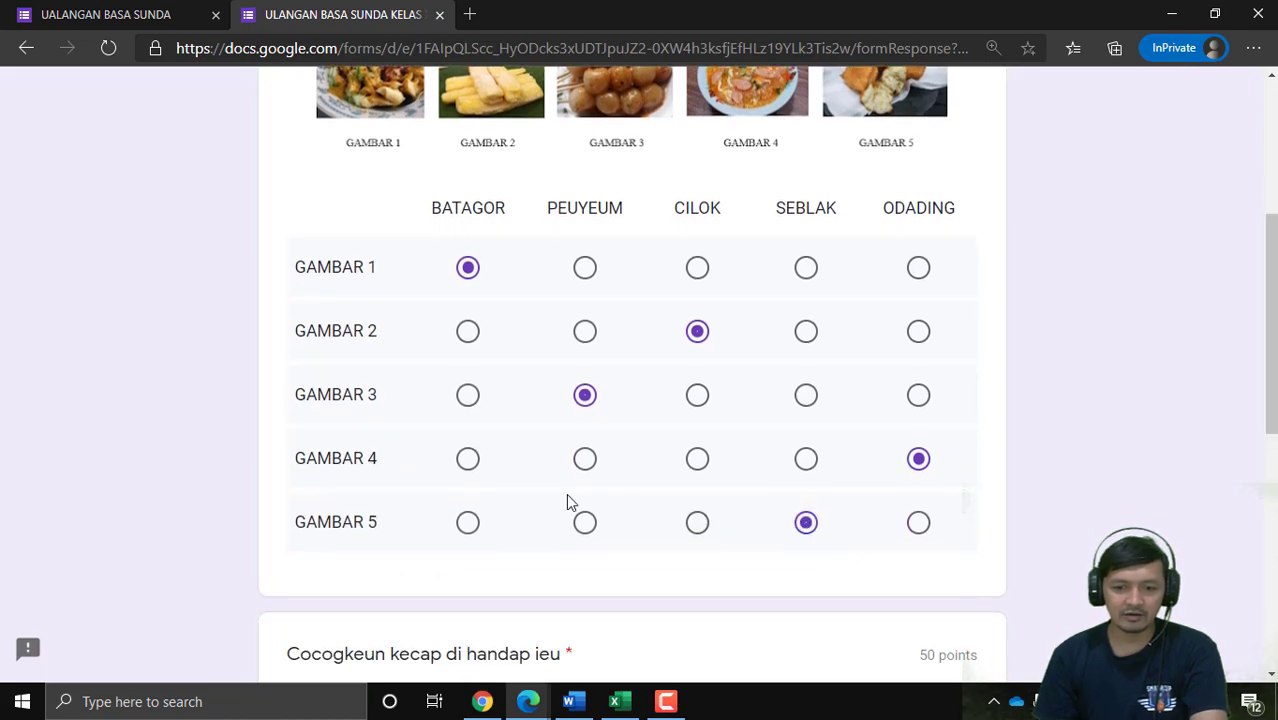
Step: Answer the word-matching question: Dahar Molor, Sare Tuang, Ceurik Nangis, Ningali Molor, Calik Nempo
{"action": "scroll", "coordinate": [570, 500], "scroll_direction": "down", "scroll_amount": 3}
{"action": "scroll", "coordinate": [575, 500], "scroll_direction": "down", "scroll_amount": 2}
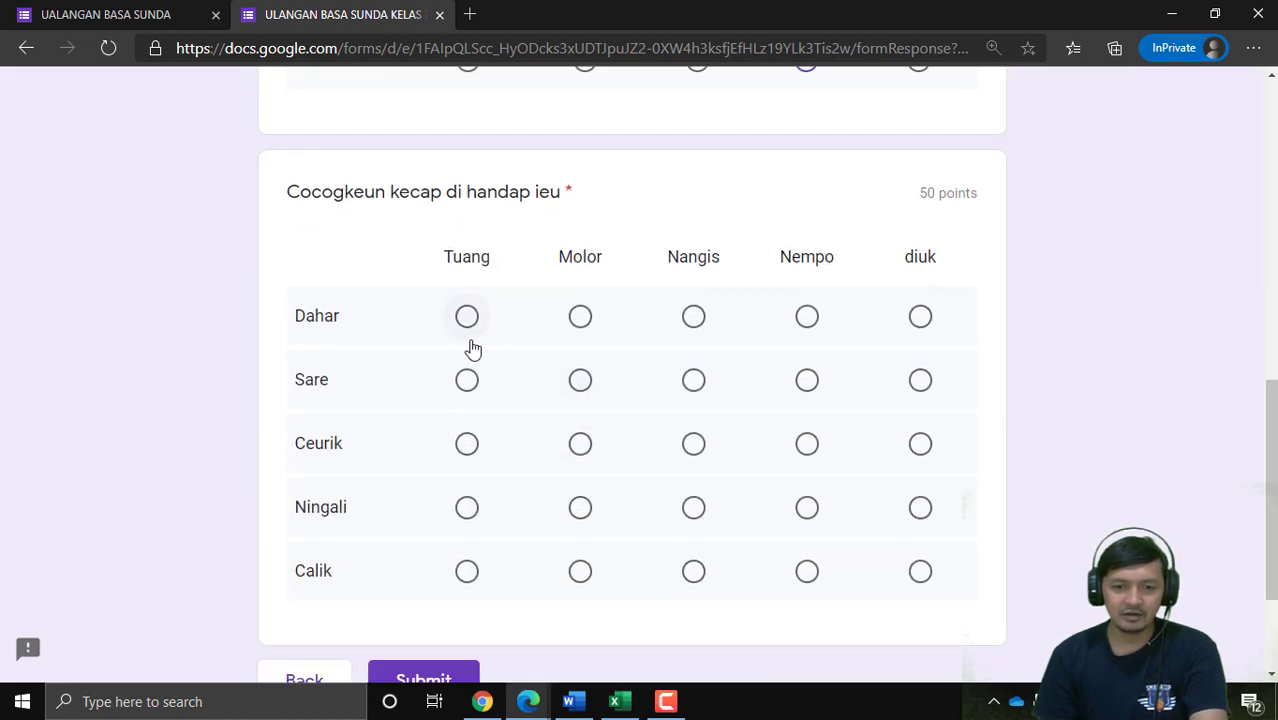
{"action": "left_click", "coordinate": [578, 320]}
{"action": "left_click", "coordinate": [467, 386]}
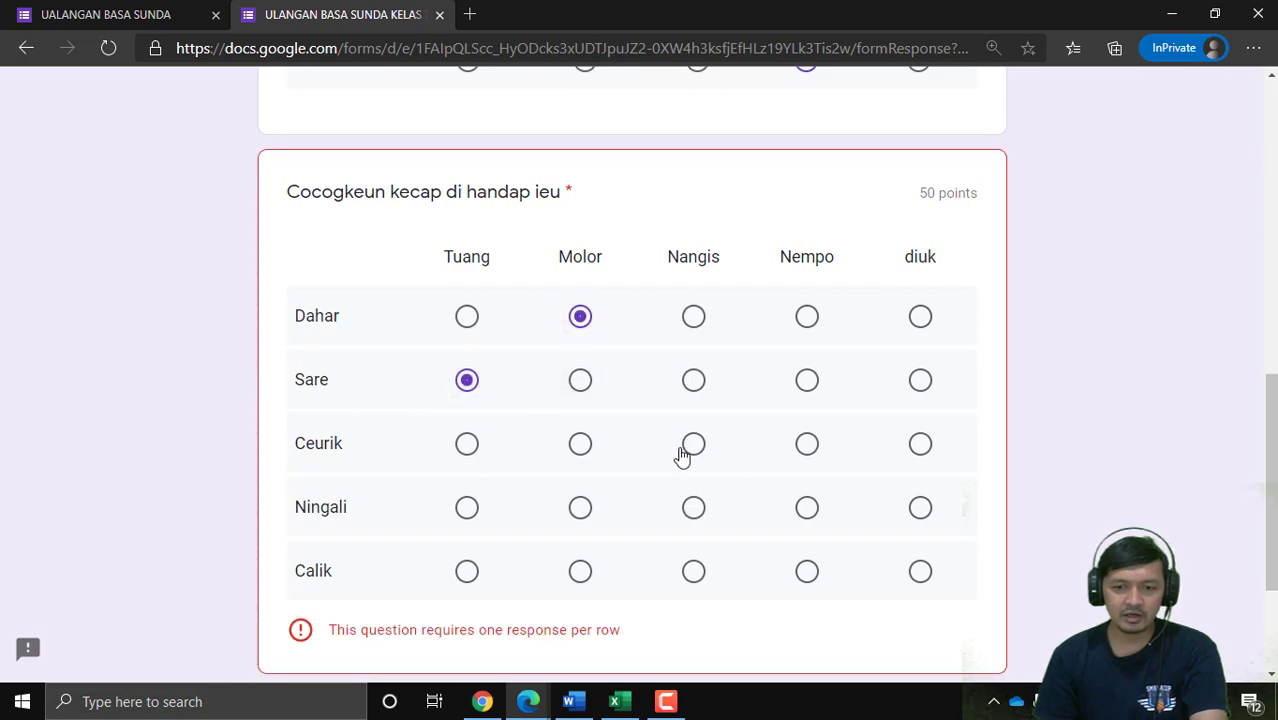
{"action": "left_click", "coordinate": [694, 447]}
{"action": "left_click", "coordinate": [580, 508]}
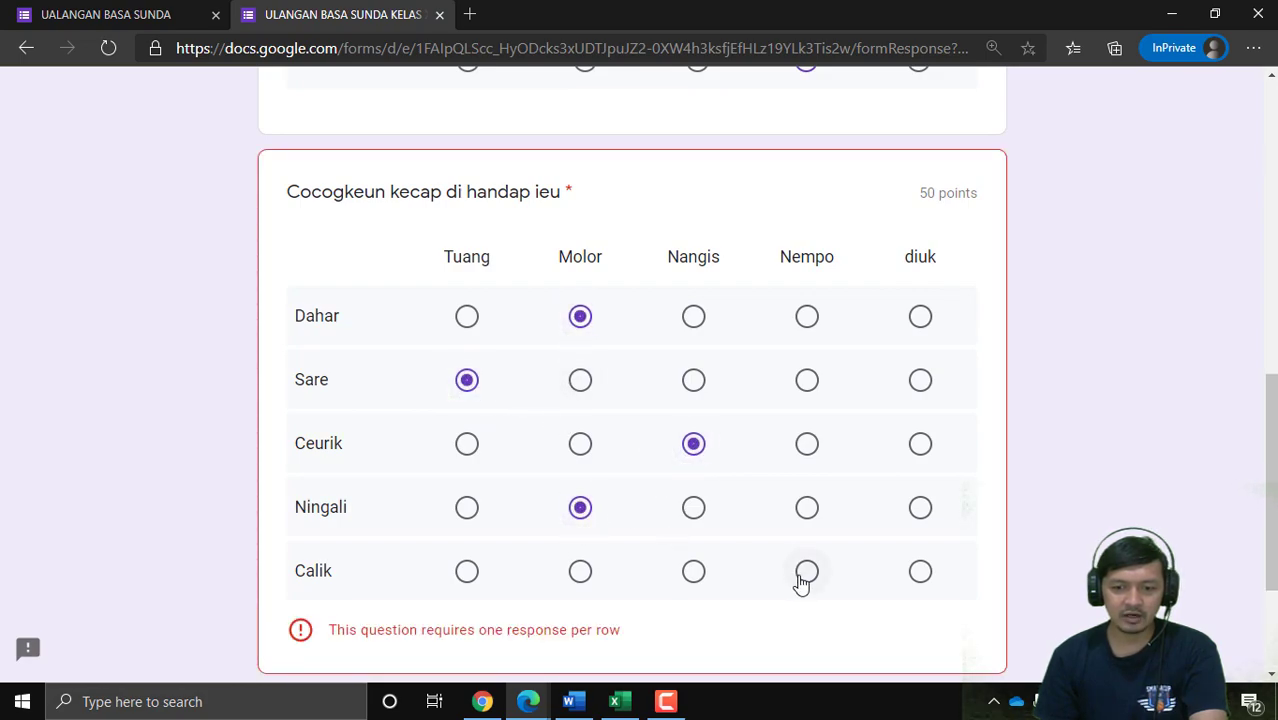
{"action": "left_click", "coordinate": [806, 573]}
Step: Recheck the answers to both matching questions, submit the quiz and open the score page
{"action": "scroll", "coordinate": [843, 390], "scroll_direction": "down", "scroll_amount": 2}
{"action": "scroll", "coordinate": [843, 390], "scroll_direction": "up", "scroll_amount": 10}
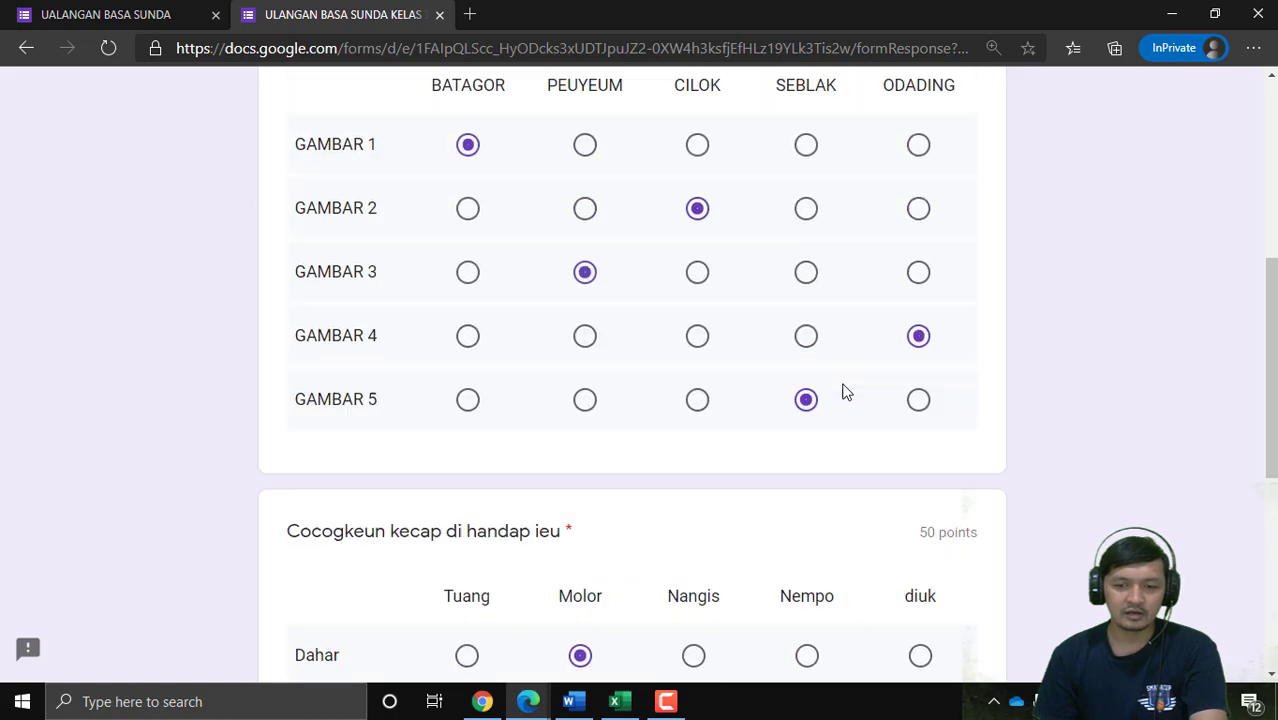
{"action": "scroll", "coordinate": [843, 390], "scroll_direction": "down", "scroll_amount": 10}
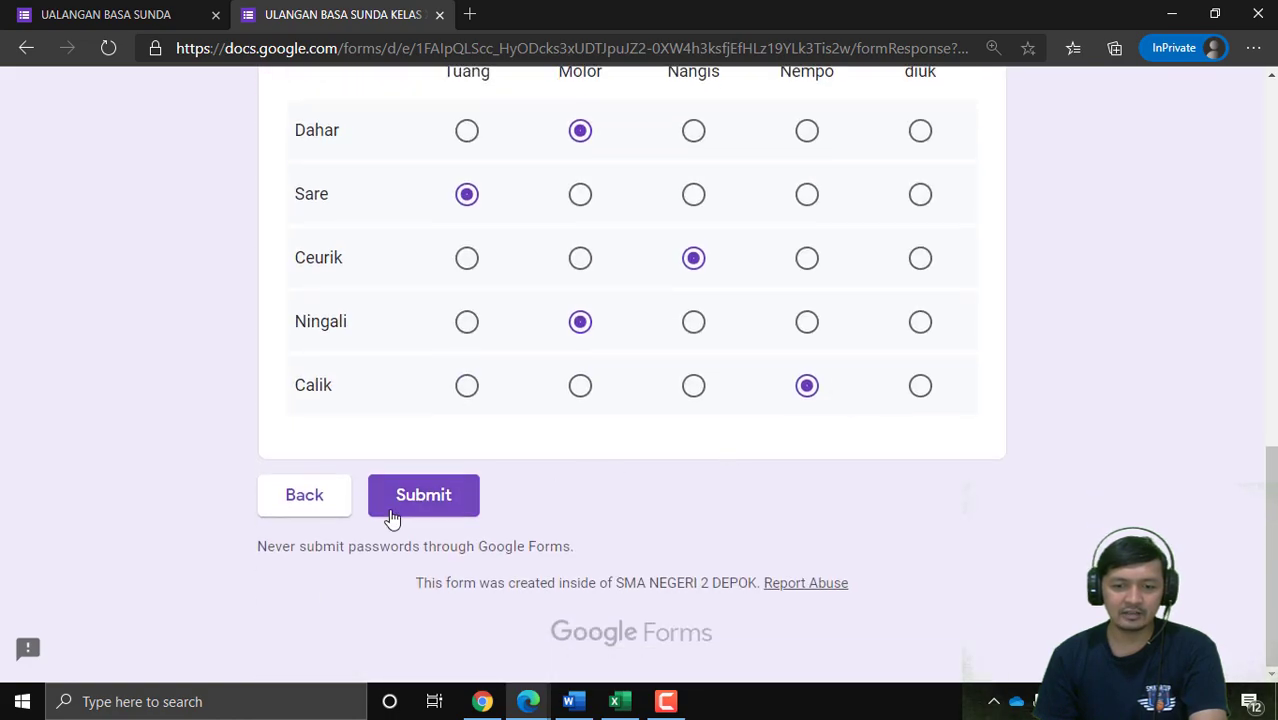
{"action": "left_click", "coordinate": [407, 513]}
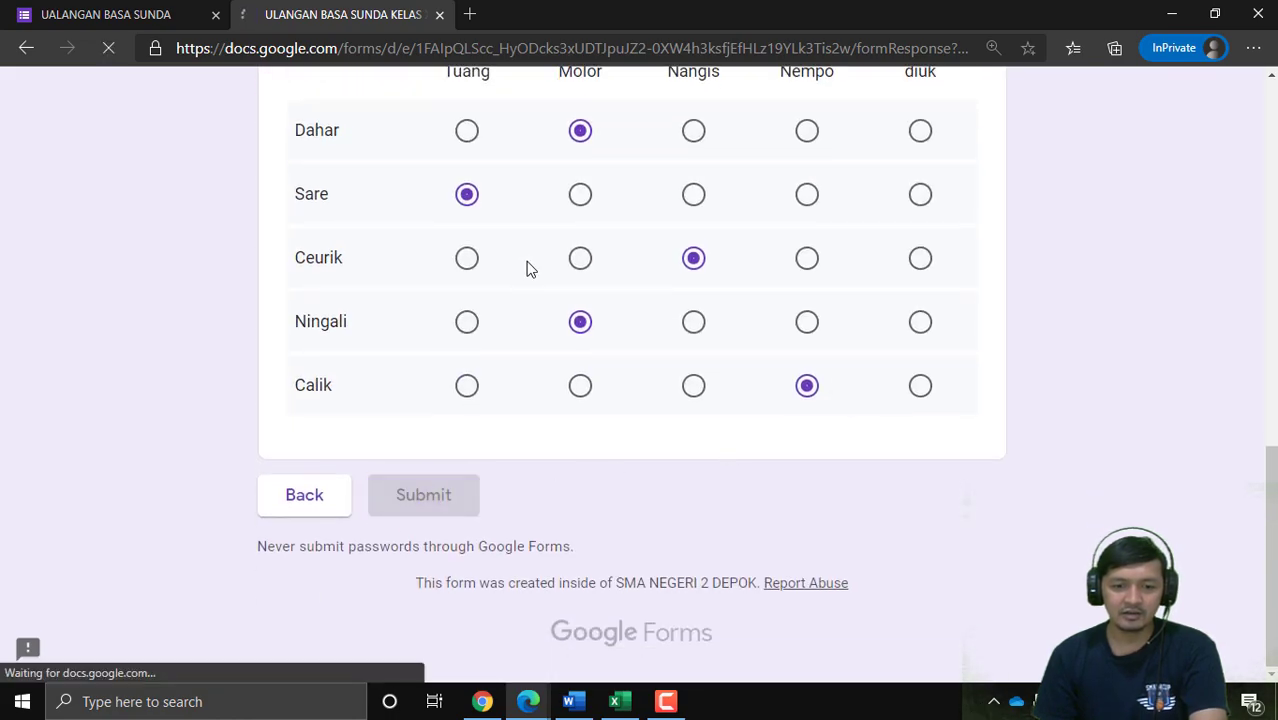
{"action": "left_click", "coordinate": [401, 262]}
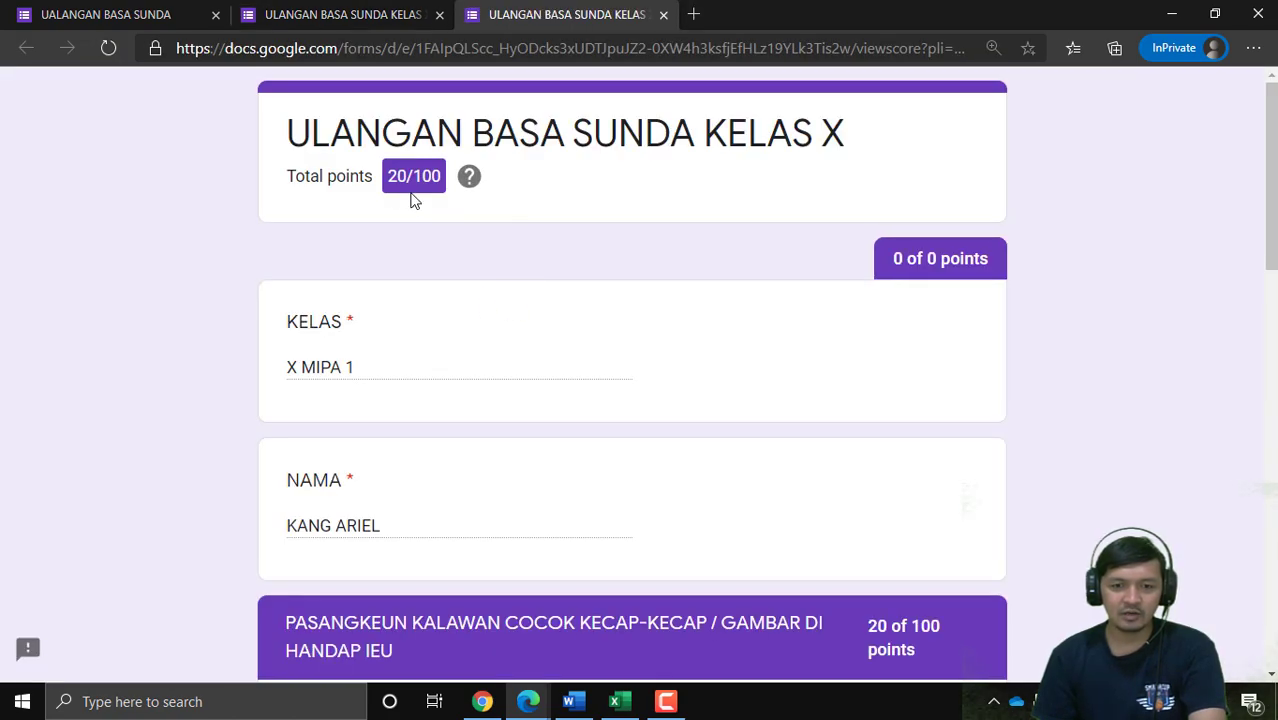
Step: Review the score page, examining the total points and the score for each row of both matching questions
{"action": "scroll", "coordinate": [540, 322], "scroll_direction": "down", "scroll_amount": 2}
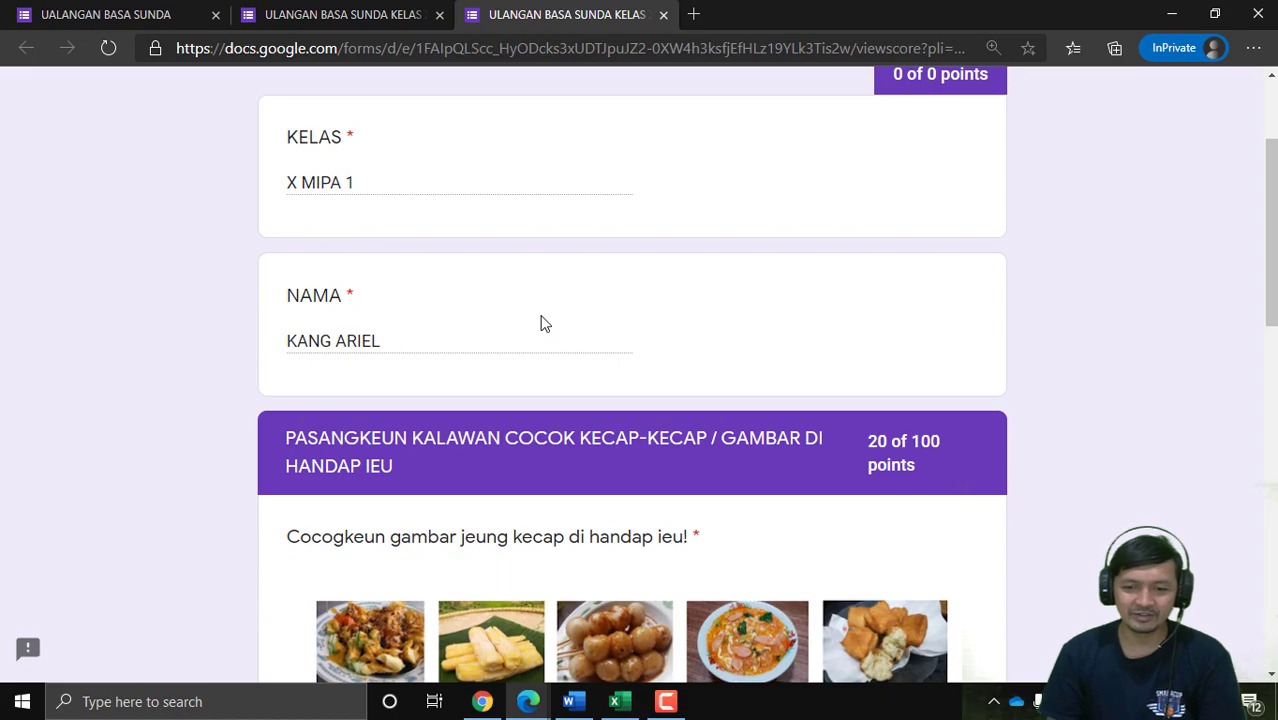
{"action": "scroll", "coordinate": [541, 321], "scroll_direction": "down", "scroll_amount": 3}
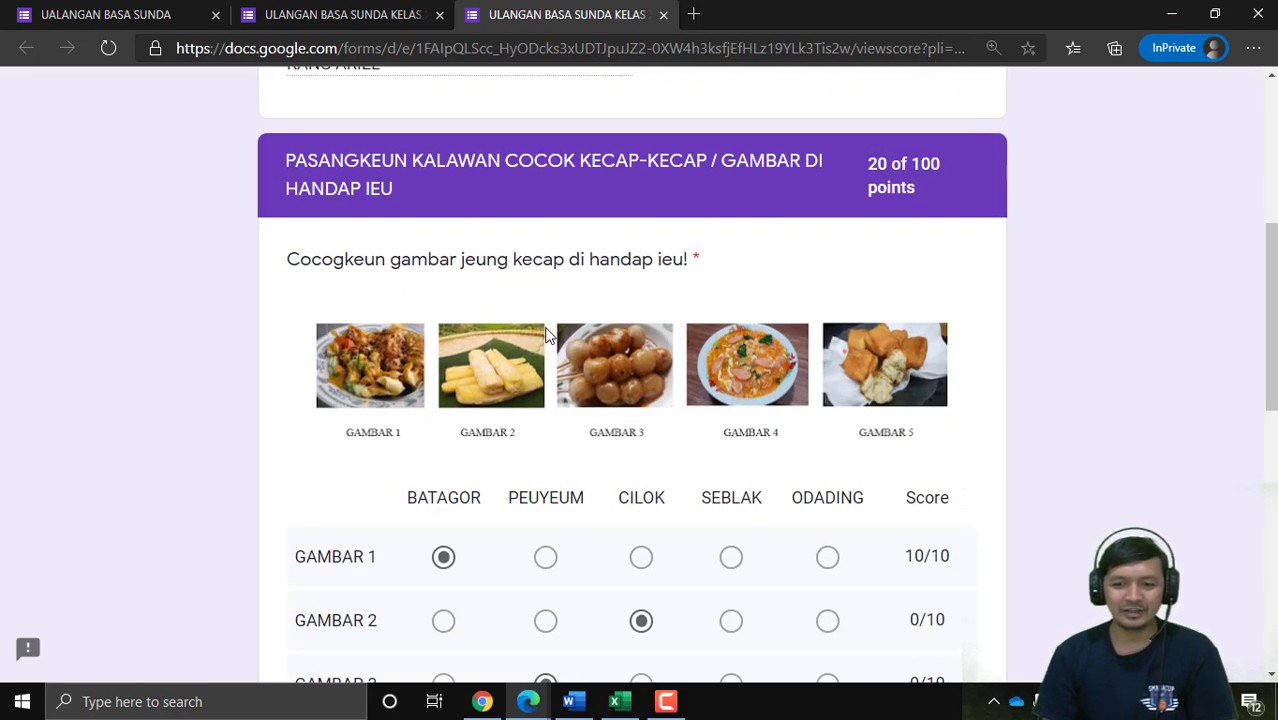
{"action": "scroll", "coordinate": [545, 335], "scroll_direction": "down", "scroll_amount": 3}
{"action": "scroll", "coordinate": [545, 336], "scroll_direction": "up", "scroll_amount": 5}
{"action": "scroll", "coordinate": [548, 335], "scroll_direction": "up", "scroll_amount": 3}
{"action": "scroll", "coordinate": [414, 192], "scroll_direction": "down", "scroll_amount": 10}
{"action": "scroll", "coordinate": [415, 200], "scroll_direction": "up", "scroll_amount": 3}
{"action": "scroll", "coordinate": [415, 210], "scroll_direction": "down", "scroll_amount": 6}
{"action": "scroll", "coordinate": [419, 223], "scroll_direction": "up", "scroll_amount": 7}
{"action": "scroll", "coordinate": [419, 225], "scroll_direction": "up", "scroll_amount": 6}
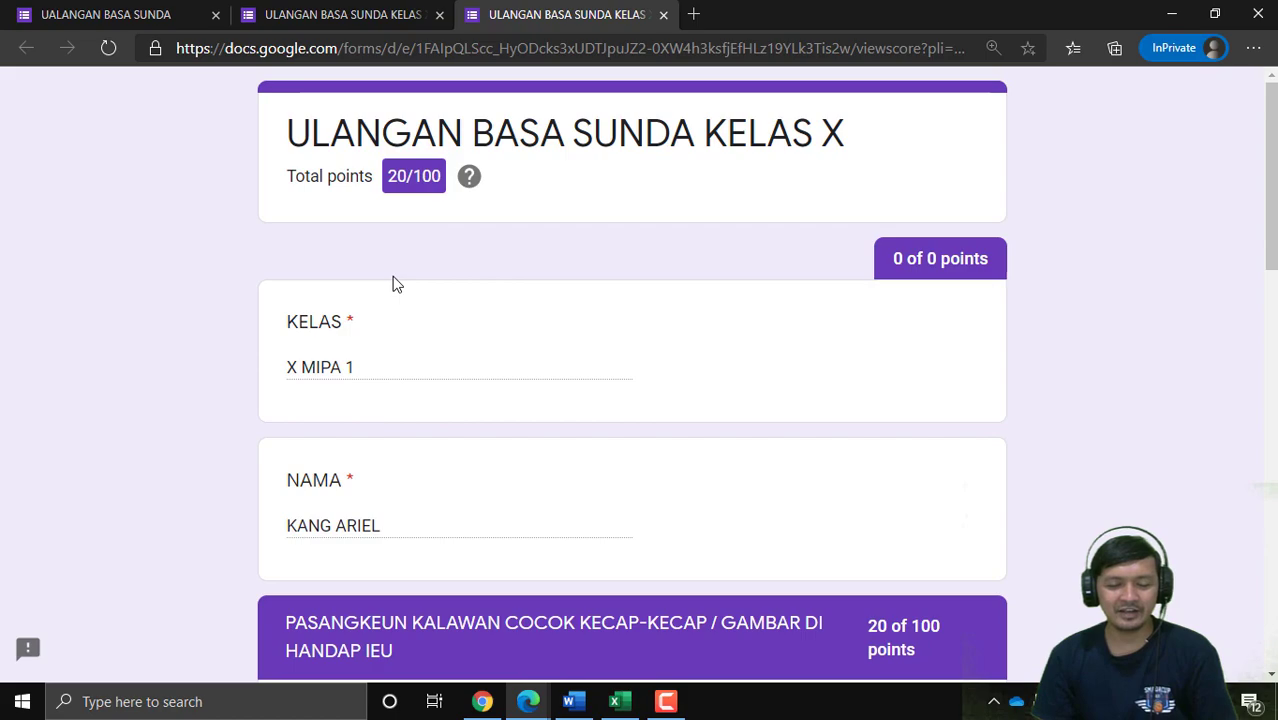
{"action": "scroll", "coordinate": [394, 282], "scroll_direction": "down", "scroll_amount": 10}
{"action": "scroll", "coordinate": [393, 284], "scroll_direction": "down", "scroll_amount": 2}
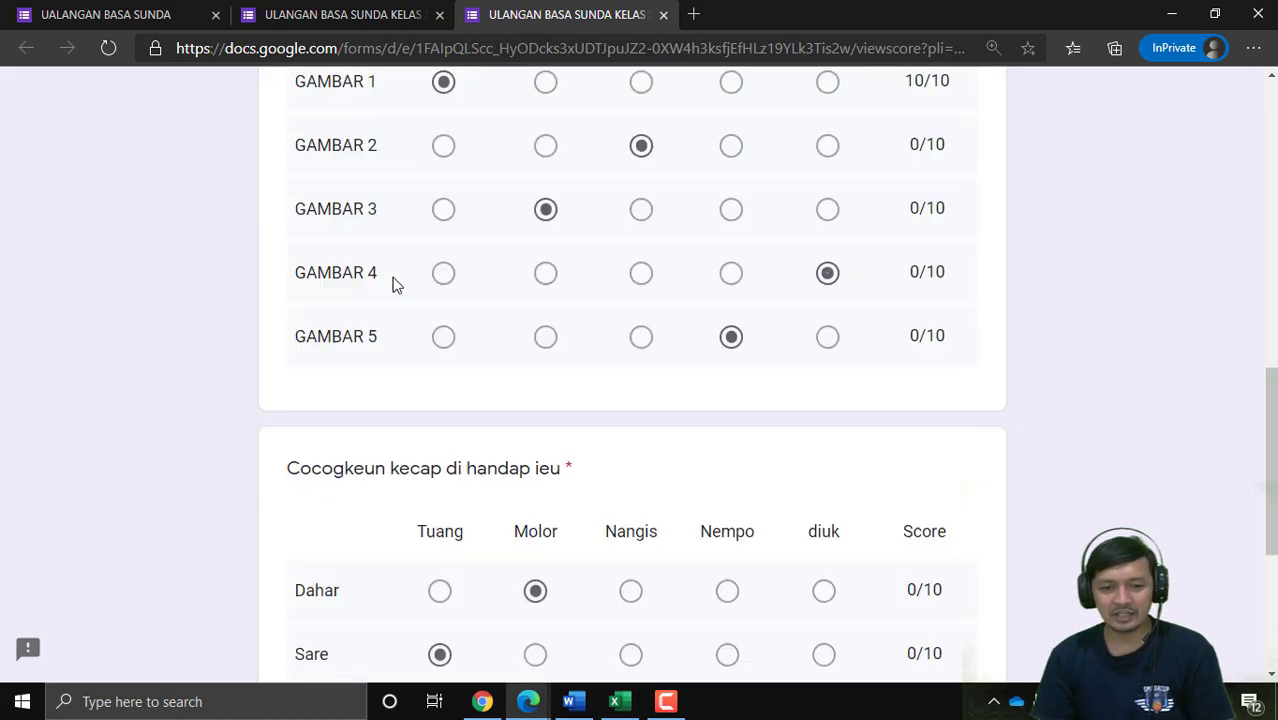
{"action": "scroll", "coordinate": [393, 284], "scroll_direction": "up", "scroll_amount": 8}
{"action": "scroll", "coordinate": [393, 284], "scroll_direction": "down", "scroll_amount": 6}
{"action": "scroll", "coordinate": [394, 282], "scroll_direction": "up", "scroll_amount": 4}
{"action": "scroll", "coordinate": [394, 282], "scroll_direction": "down", "scroll_amount": 1}
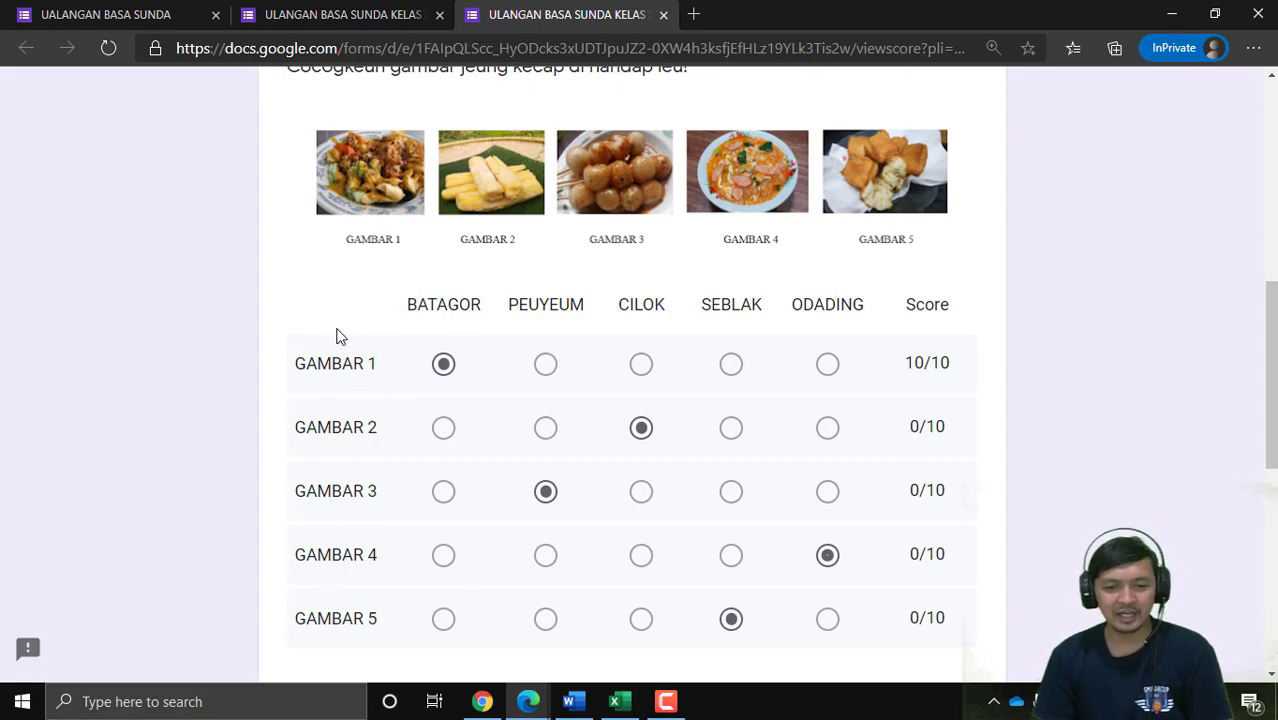
{"action": "scroll", "coordinate": [462, 390], "scroll_direction": "up", "scroll_amount": 1}
{"action": "scroll", "coordinate": [442, 410], "scroll_direction": "down", "scroll_amount": 2}
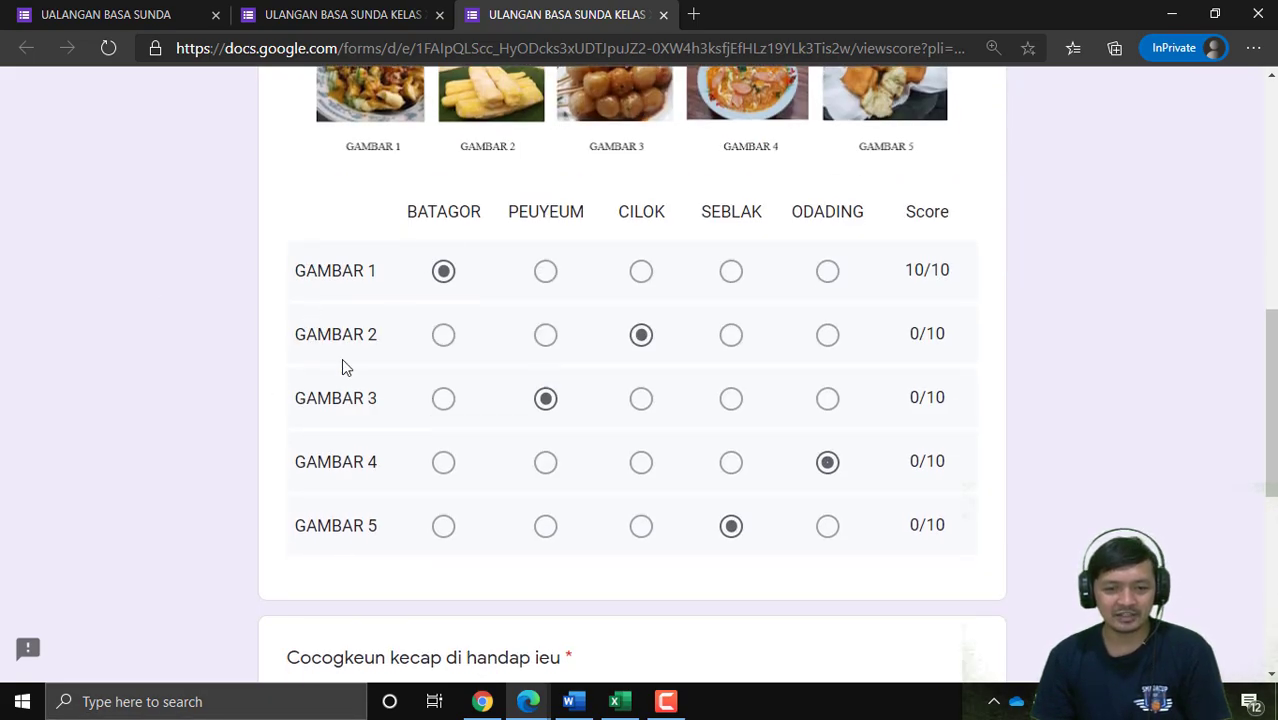
Step: Switch to the Excel word list and move Nangis, Nempo and diuk from column D into E6:E8
{"action": "left_click", "coordinate": [638, 704]}
{"action": "left_click", "coordinate": [405, 522]}
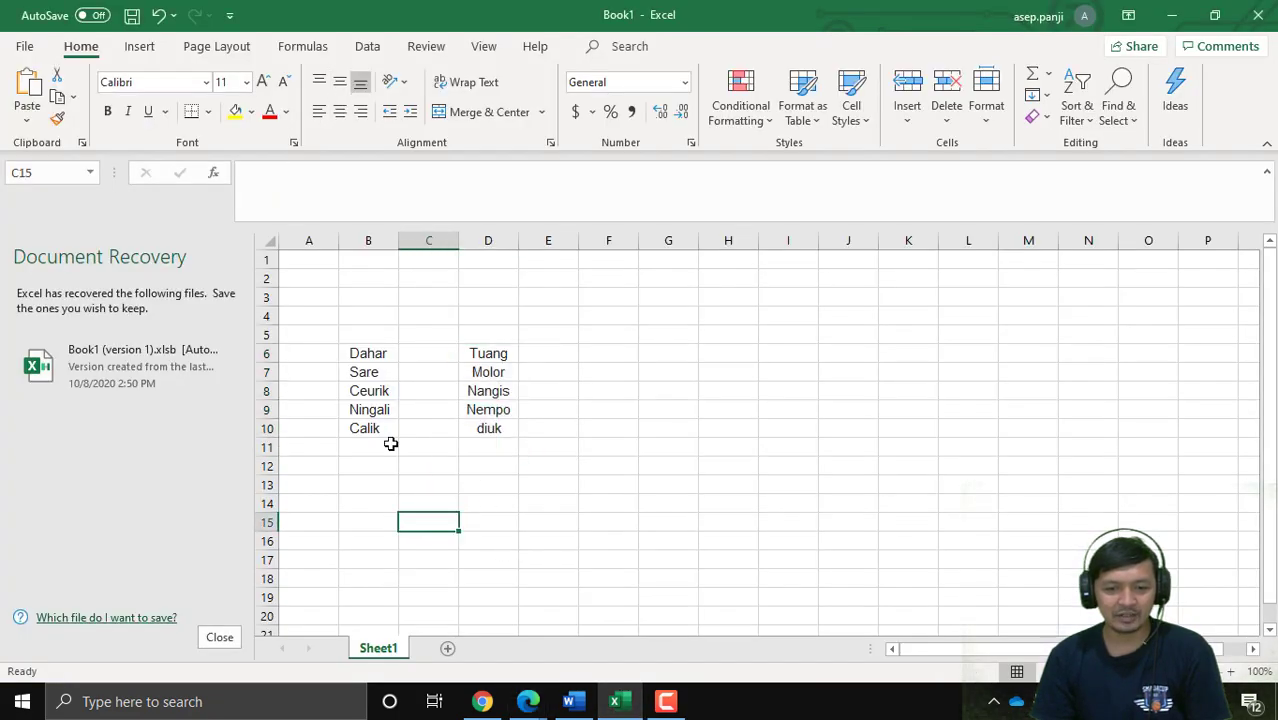
{"action": "left_click", "coordinate": [369, 358]}
{"action": "type", "text": "Dahar Sare Ceurik Ningali Calik"}
{"action": "left_click_drag", "start_coordinate": [499, 353], "coordinate": [491, 394]}
{"action": "left_click", "coordinate": [503, 428]}
{"action": "key", "text": "ctrl+c"}
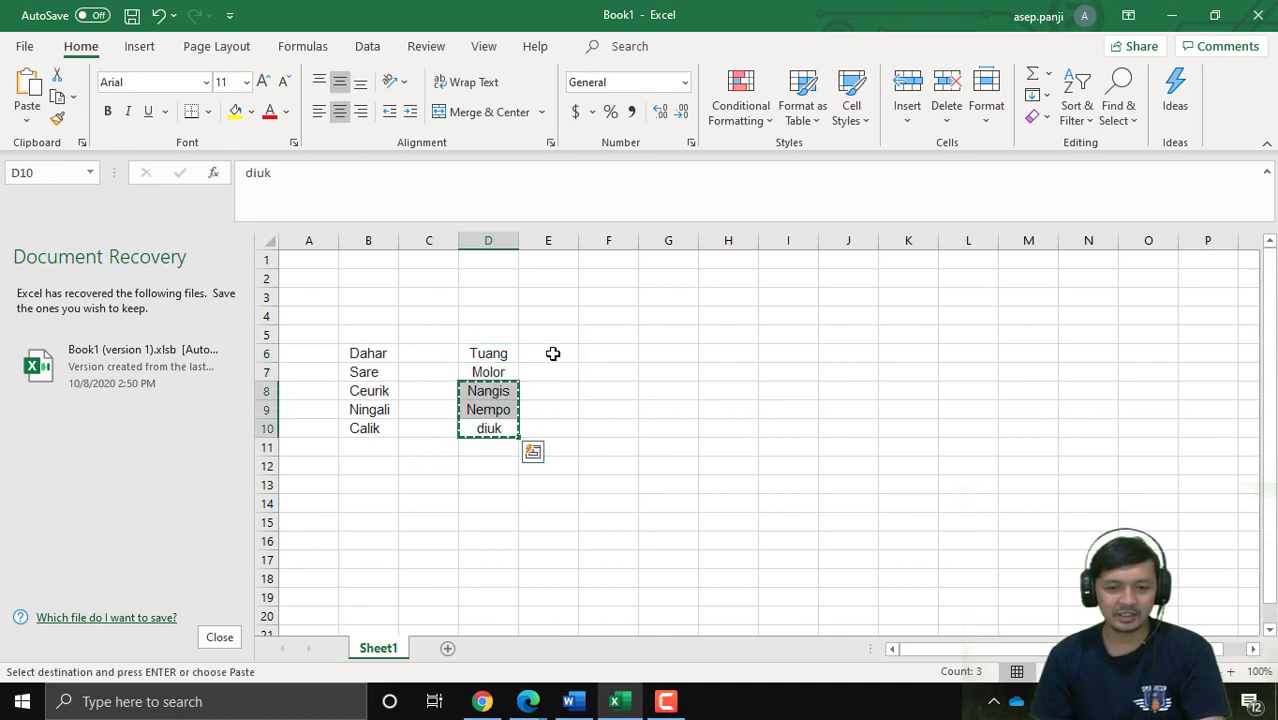
{"action": "left_click", "coordinate": [553, 353]}
{"action": "key", "text": "ctrl+v"}
Step: Move Tuang and Molor from column D into E9:E10, below the words already in column E
{"action": "mouse_move", "coordinate": [499, 362]}
{"action": "left_mouse_down"}
{"action": "mouse_move", "coordinate": [491, 374]}
{"action": "mouse_move", "coordinate": [503, 380]}
{"action": "left_mouse_up"}
{"action": "key", "text": "ctrl+x"}
{"action": "left_click", "coordinate": [551, 411]}
{"action": "key", "text": "ctrl+v"}
{"action": "left_click", "coordinate": [674, 356]}
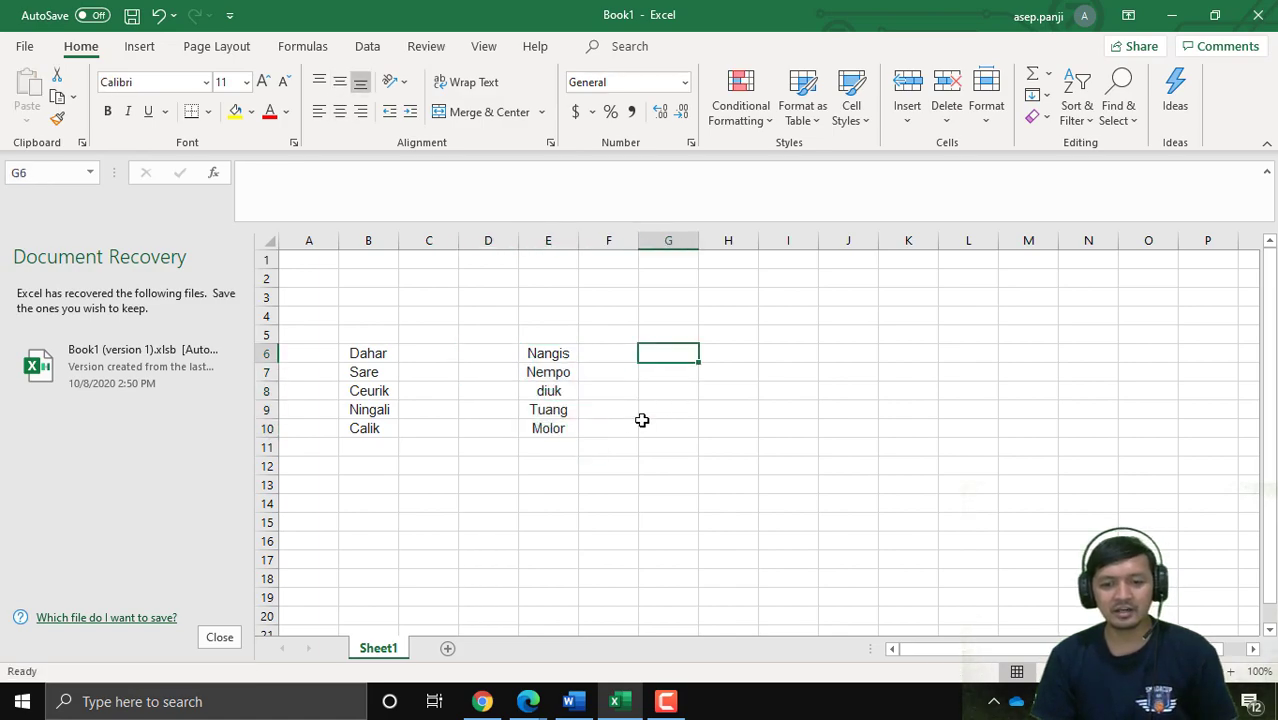
Step: Move the reordered five-word list from E6:E10 back to column D, starting at D6
{"action": "left_click", "coordinate": [532, 504]}
{"action": "left_click_drag", "start_coordinate": [562, 428], "coordinate": [540, 350]}
{"action": "key", "text": "ctrl+x"}
{"action": "left_click", "coordinate": [475, 360]}
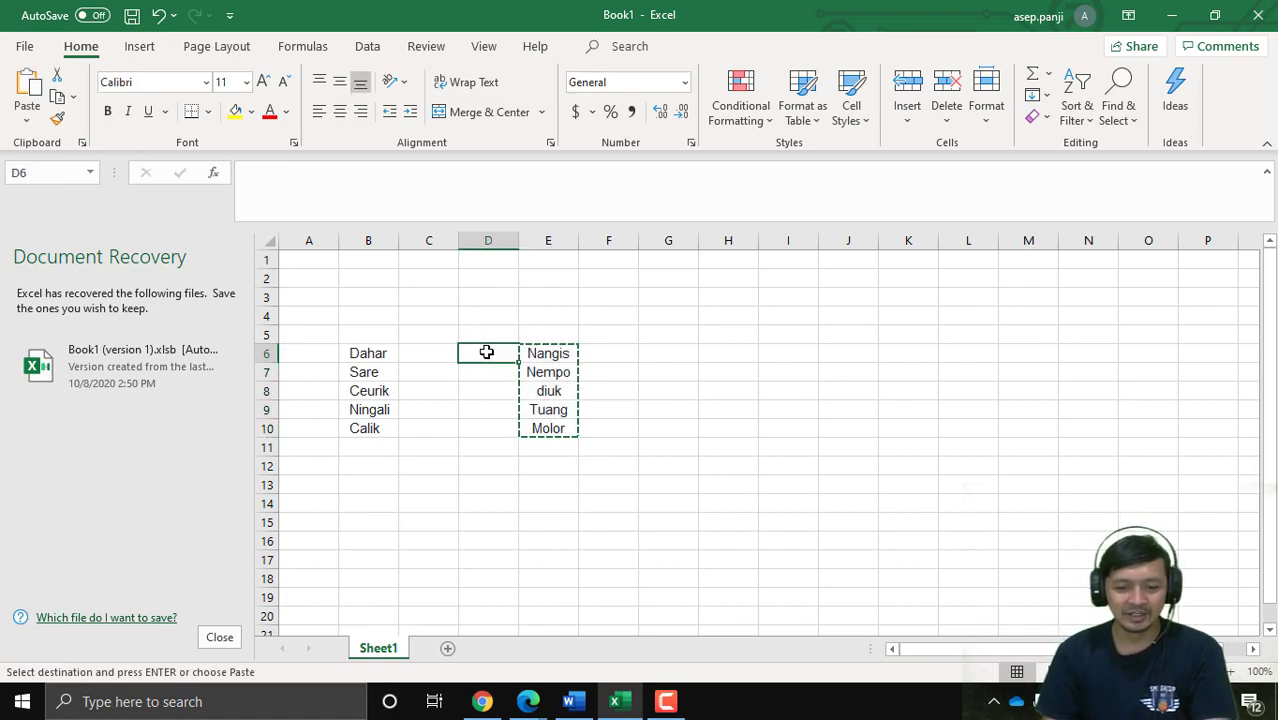
{"action": "key", "text": "ctrl+v"}
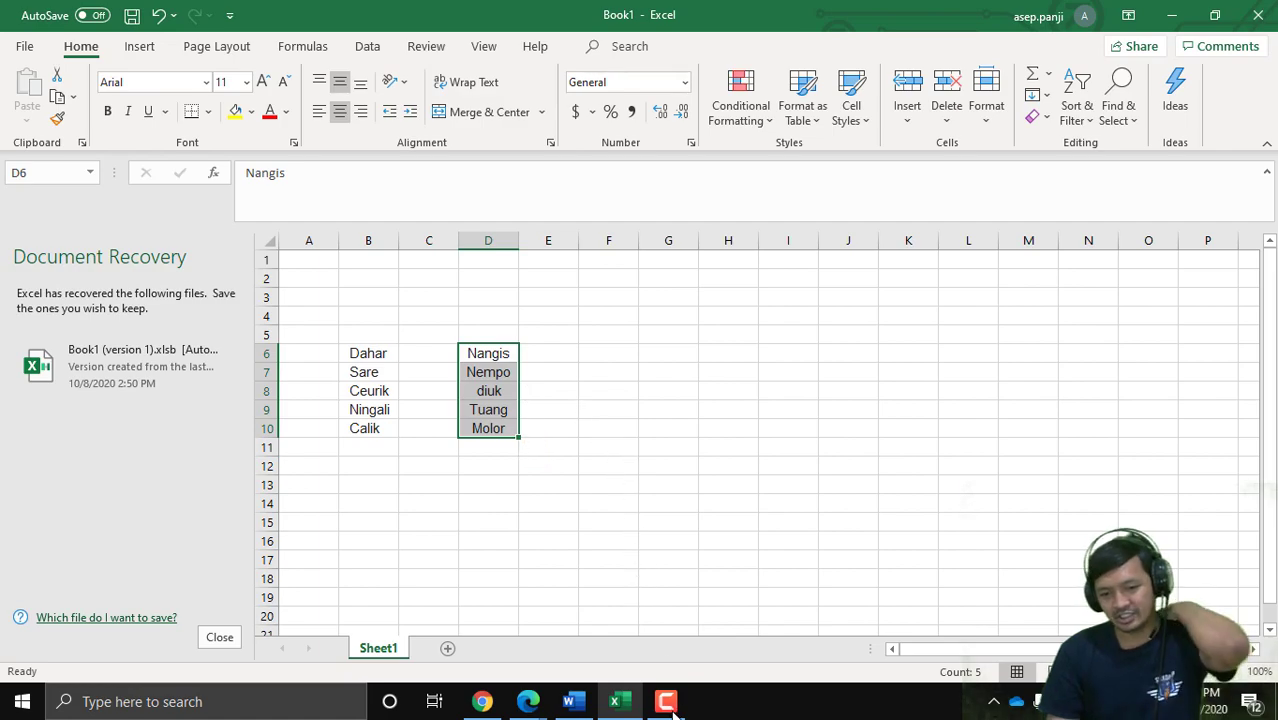
Step: Switch to the form editor in Chrome and create a new response spreadsheet named Kuis Kosong (Respons)
{"action": "left_click", "coordinate": [482, 701]}
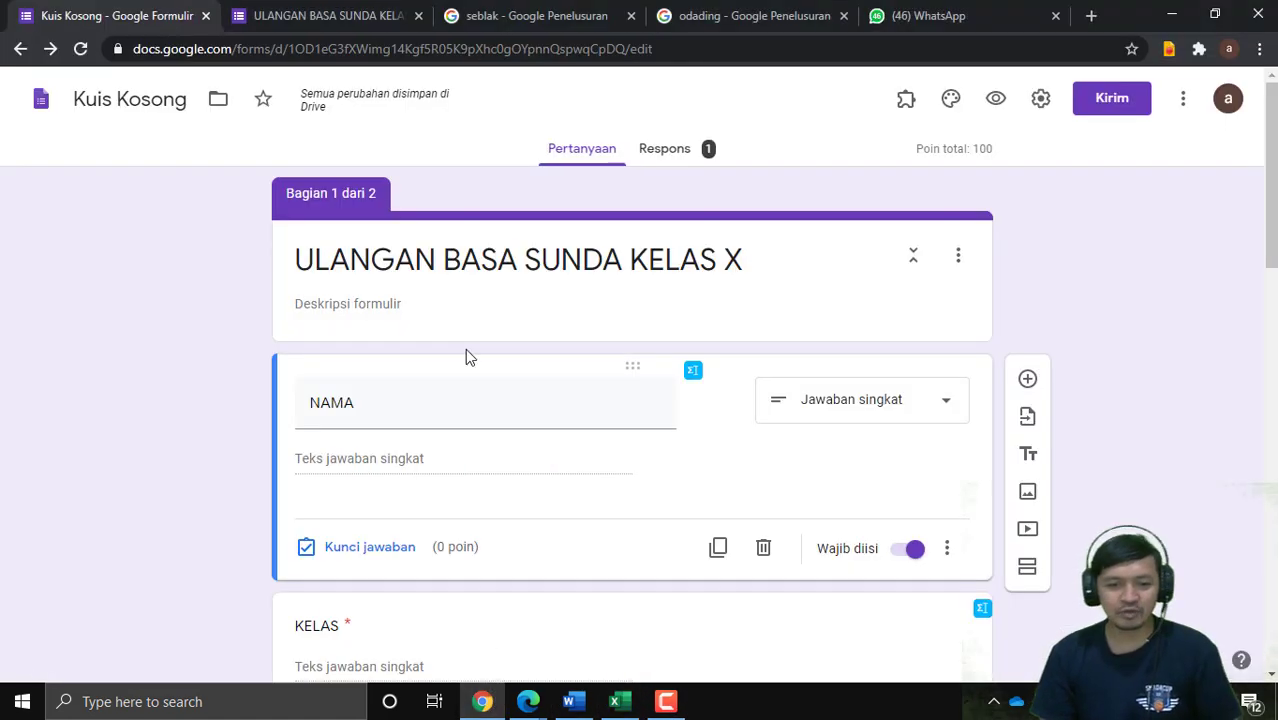
{"action": "scroll", "coordinate": [505, 438], "scroll_direction": "down", "scroll_amount": 10}
{"action": "scroll", "coordinate": [676, 185], "scroll_direction": "up", "scroll_amount": 10}
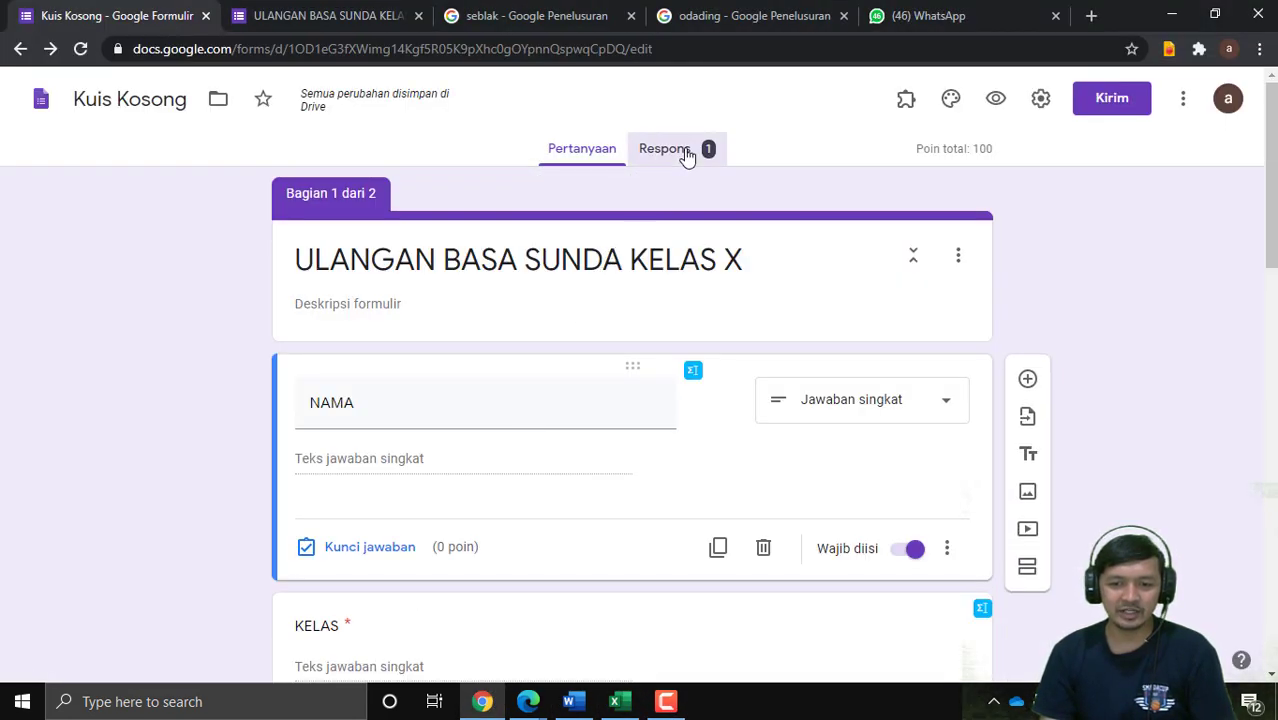
{"action": "left_click", "coordinate": [684, 150]}
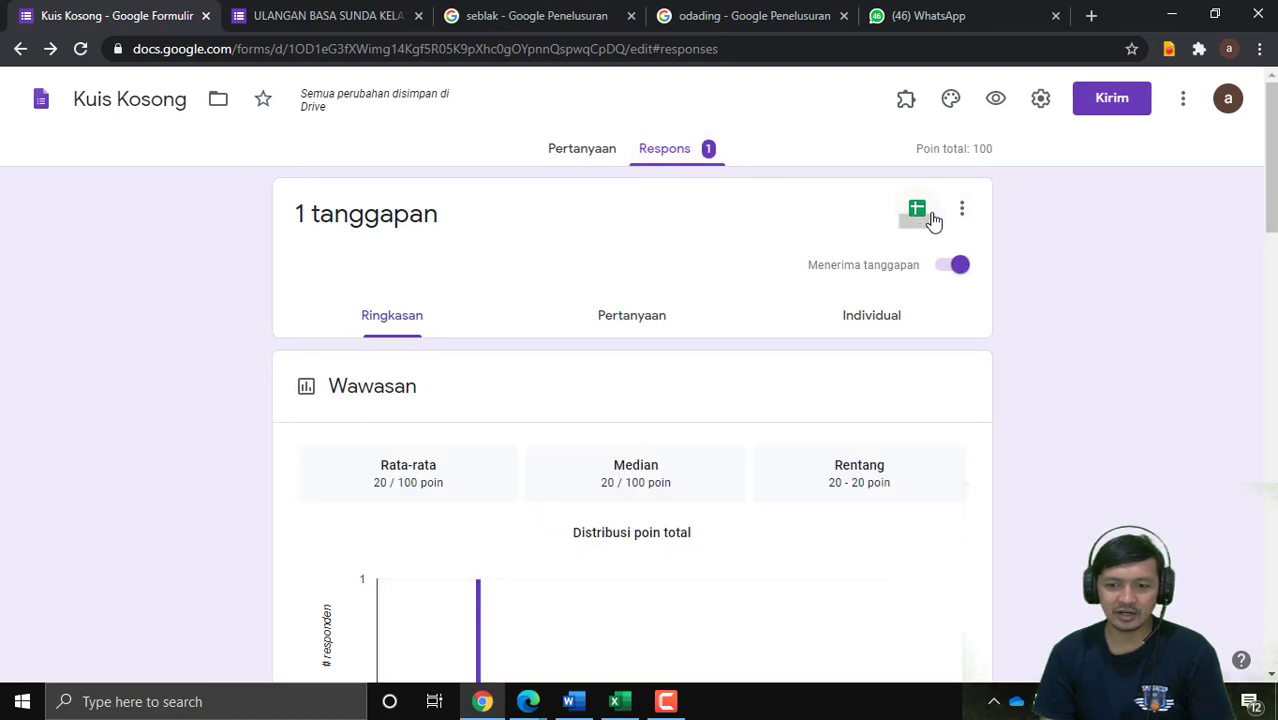
{"action": "left_click", "coordinate": [919, 212]}
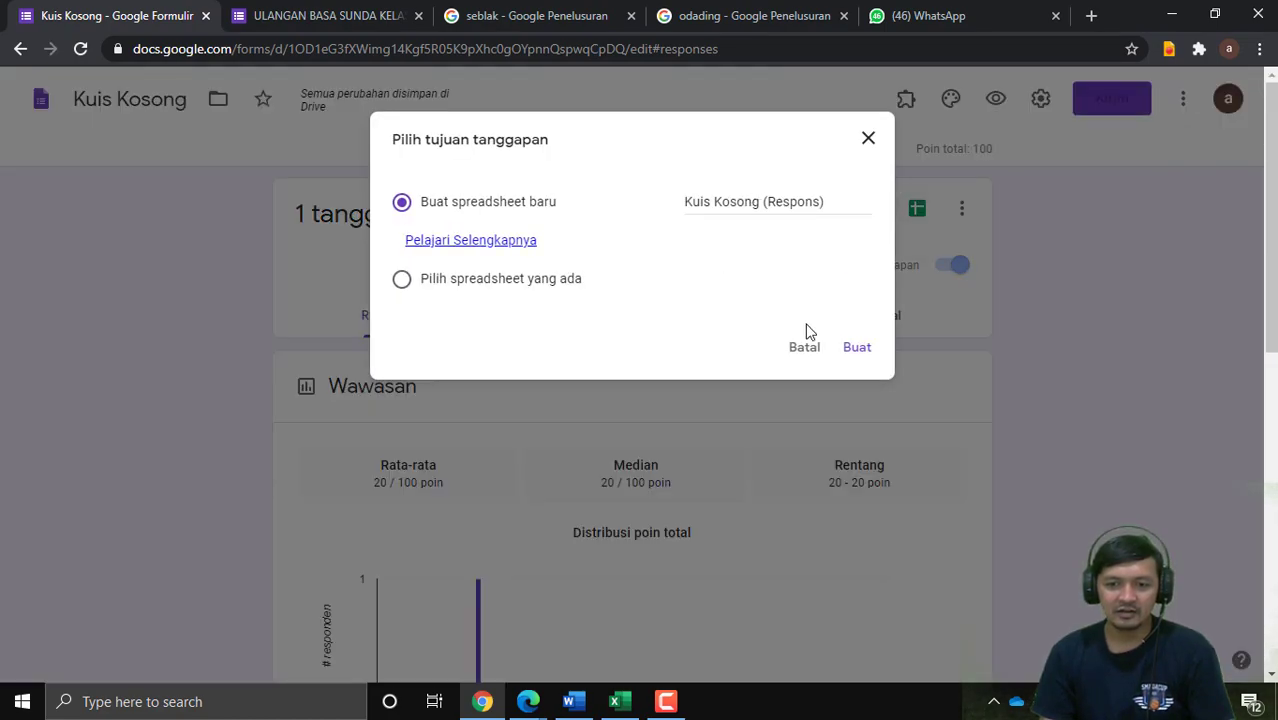
{"action": "left_click", "coordinate": [875, 346]}
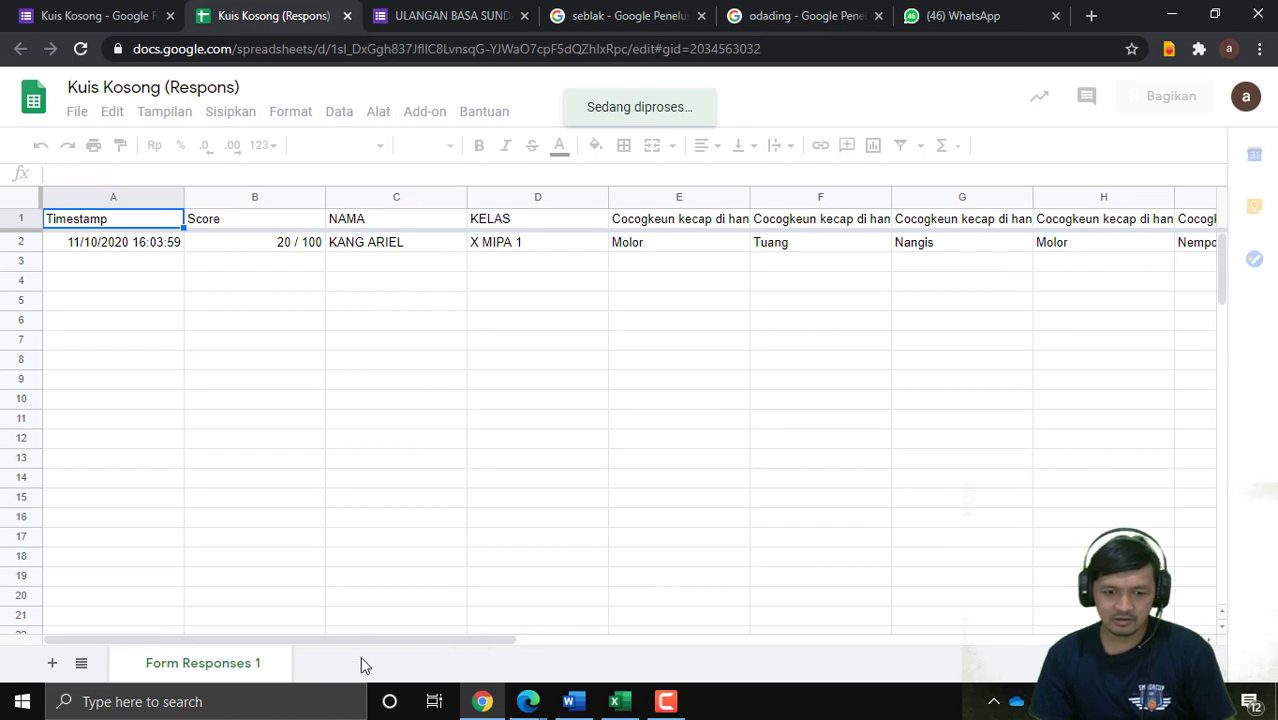
Step: Look over the response spreadsheet and the published form's first page
{"action": "left_click_drag", "start_coordinate": [384, 639], "coordinate": [128, 697]}
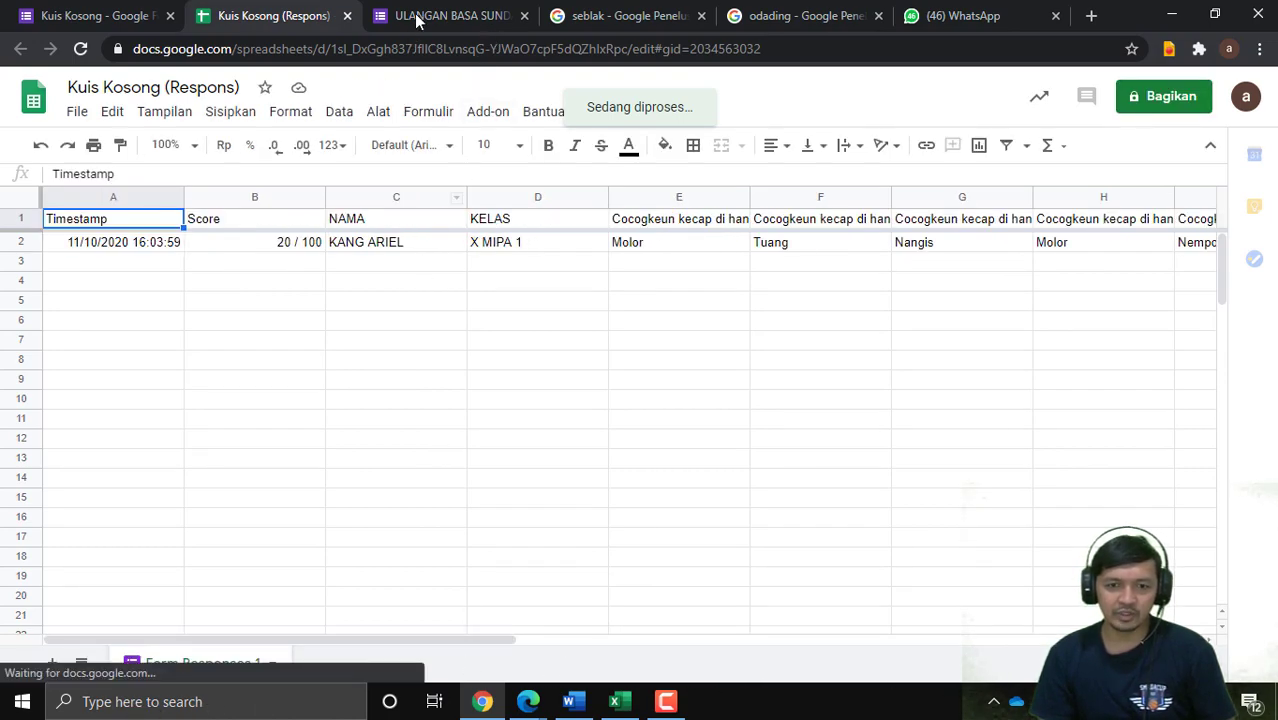
{"action": "left_click", "coordinate": [420, 16]}
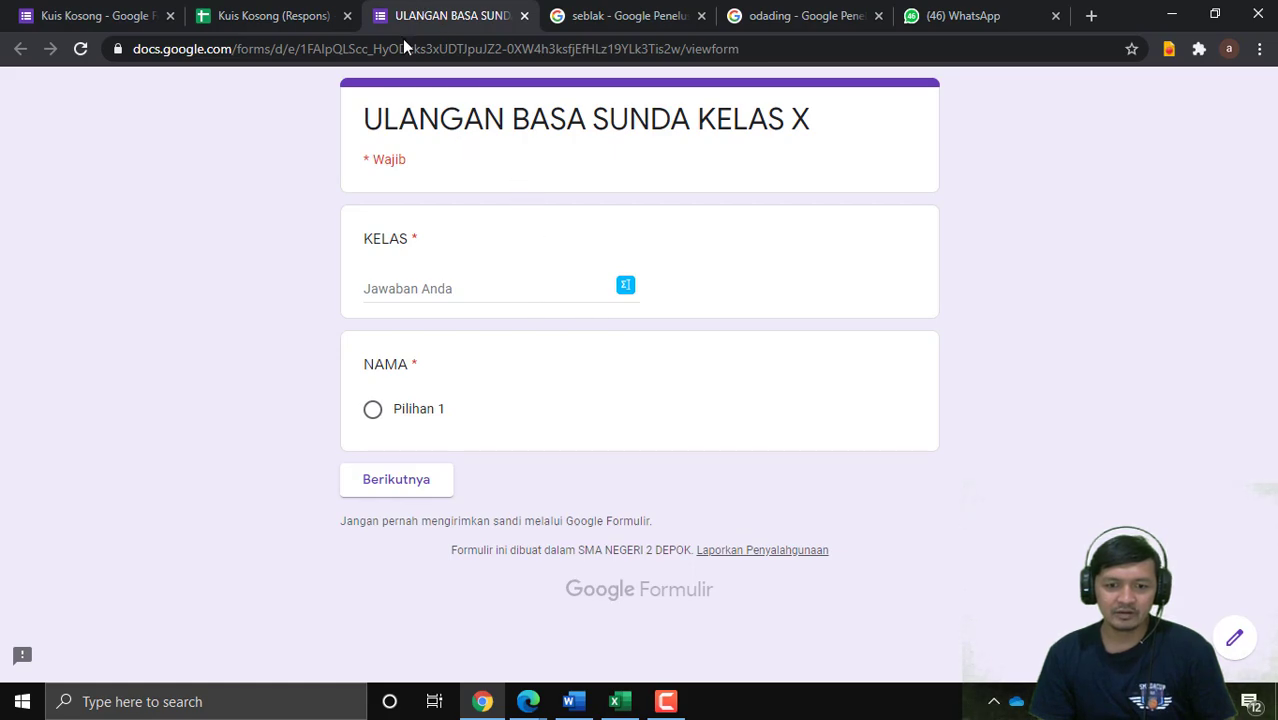
{"action": "left_click", "coordinate": [236, 12]}
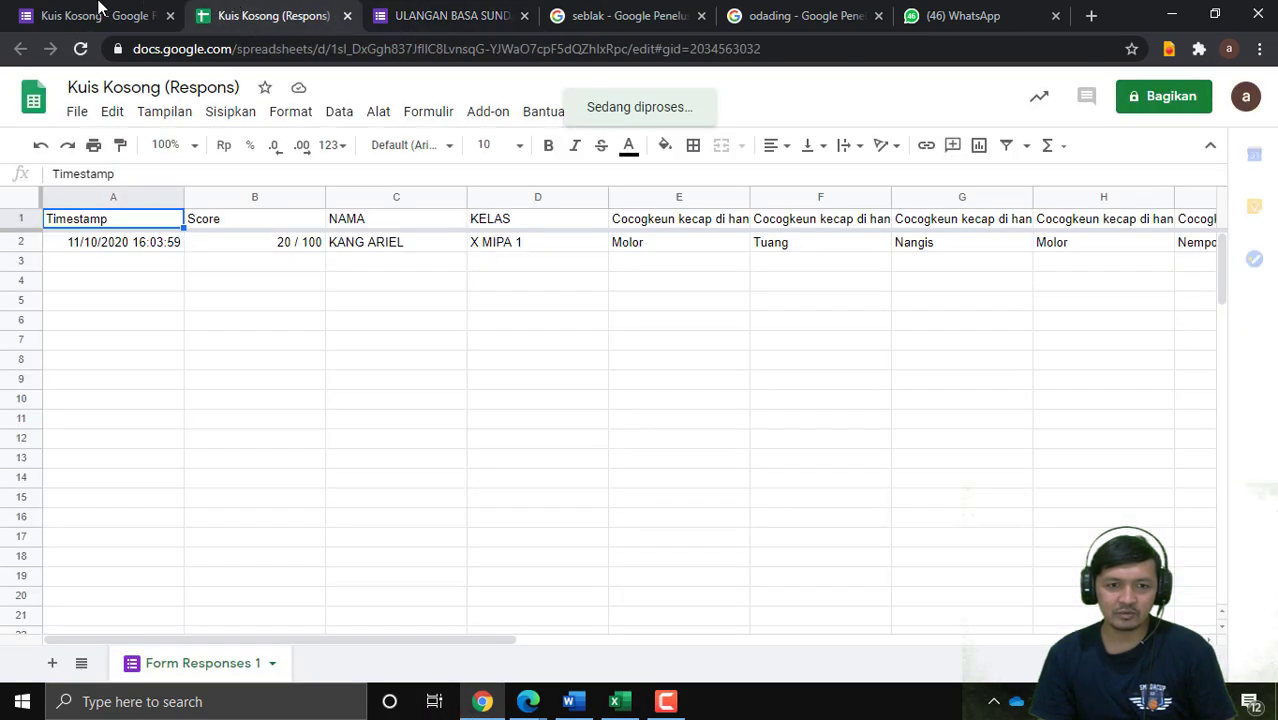
Step: Return to the form's questions and try to replace the first column option of the word-matching question with Nangis
{"action": "left_click", "coordinate": [100, 12]}
{"action": "left_click", "coordinate": [582, 158]}
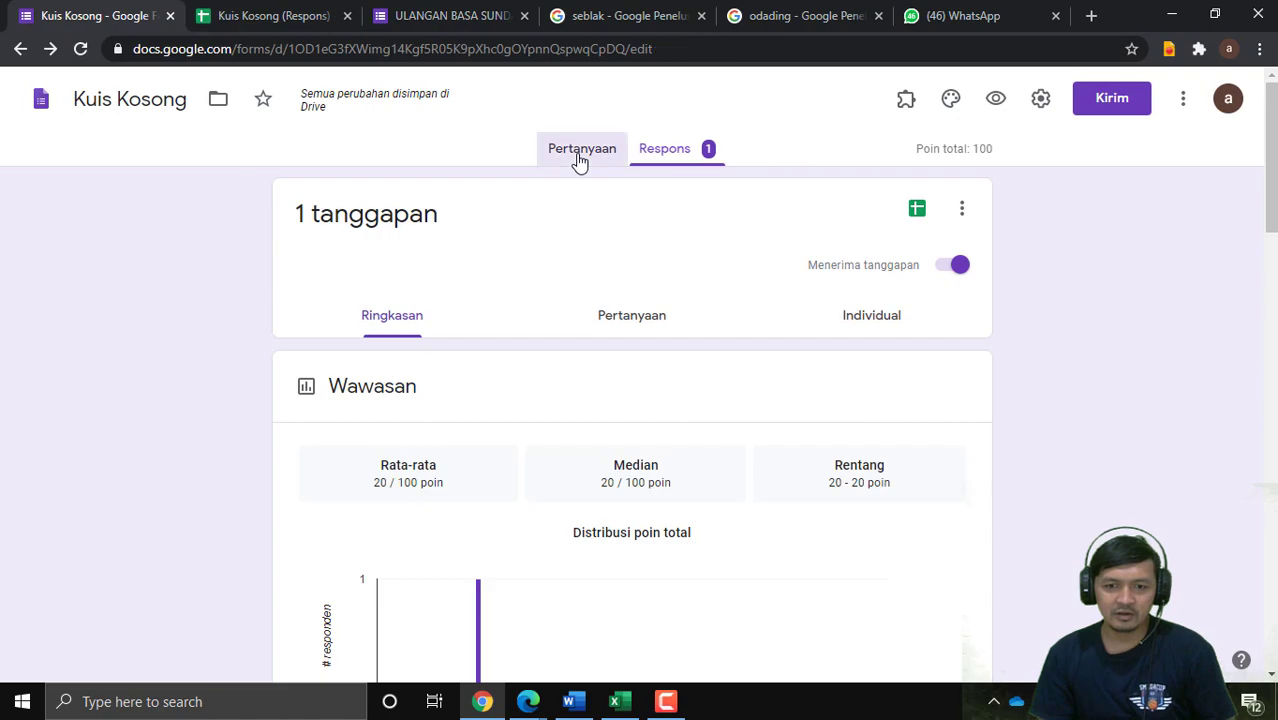
{"action": "scroll", "coordinate": [694, 367], "scroll_direction": "down", "scroll_amount": 4}
{"action": "scroll", "coordinate": [692, 360], "scroll_direction": "down", "scroll_amount": 5}
{"action": "scroll", "coordinate": [692, 360], "scroll_direction": "up", "scroll_amount": 1}
{"action": "scroll", "coordinate": [731, 378], "scroll_direction": "down", "scroll_amount": 1}
{"action": "scroll", "coordinate": [731, 378], "scroll_direction": "up", "scroll_amount": 2}
{"action": "left_click", "coordinate": [672, 400]}
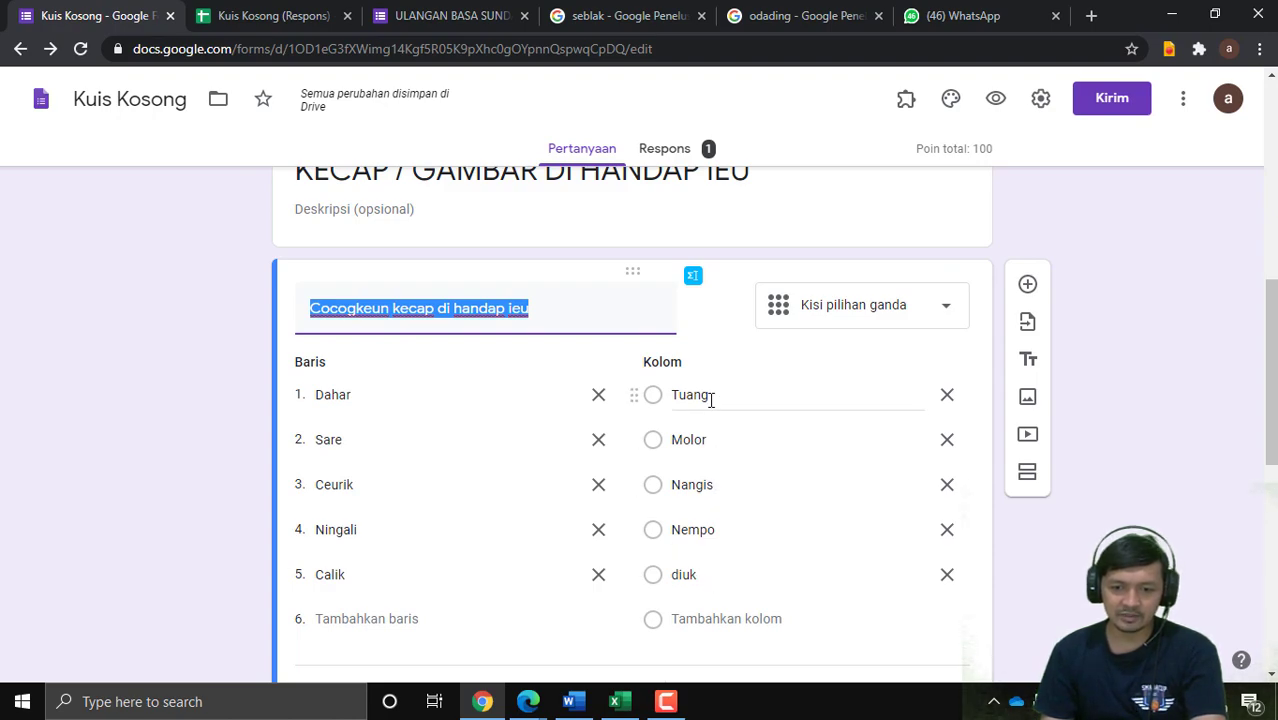
{"action": "left_click", "coordinate": [706, 398]}
{"action": "type", "text": "N"}
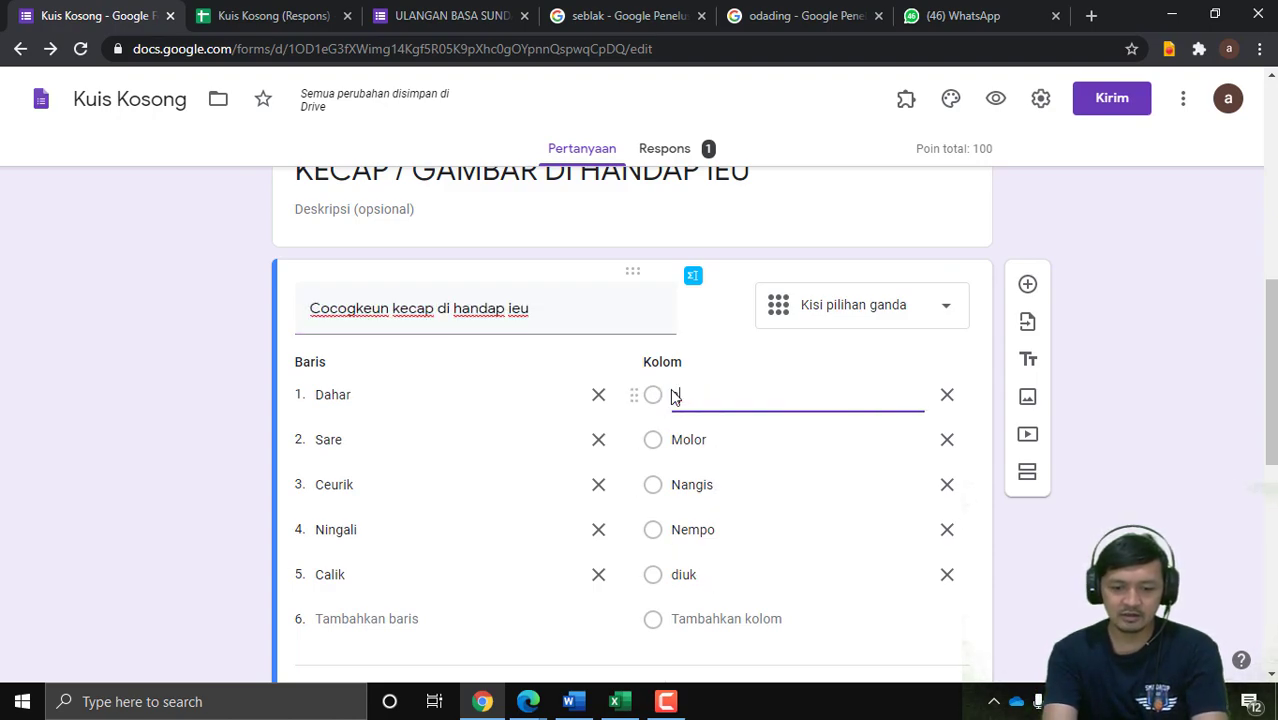
{"action": "type", "text": "angis"}
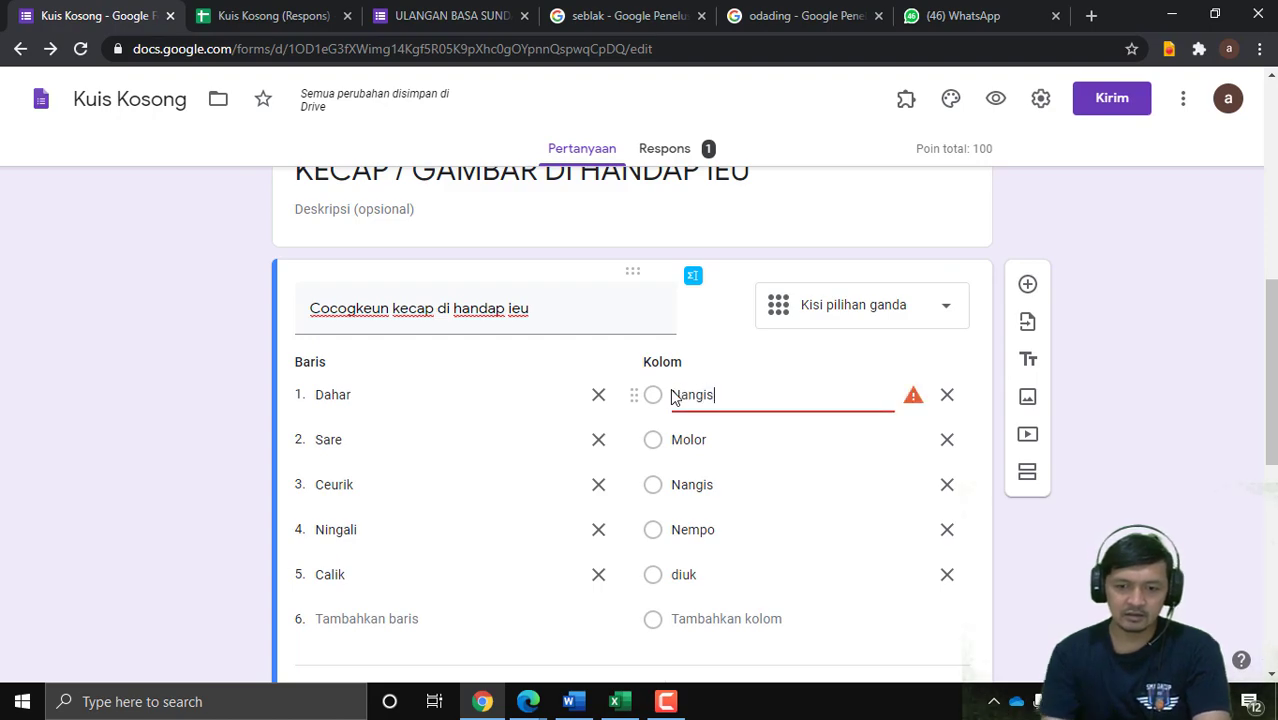
Step: Replace the third column option of the word-matching question with Tuang
{"action": "double_click", "coordinate": [727, 486]}
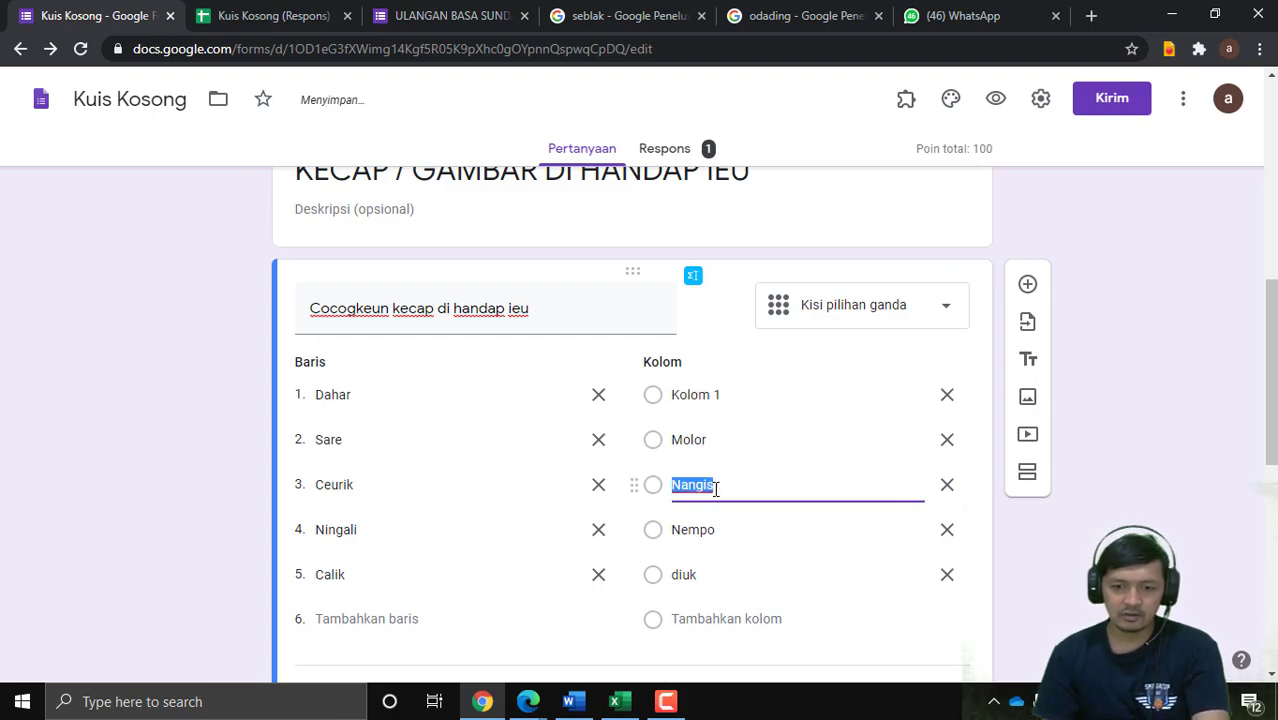
{"action": "type", "text": "Tu"}
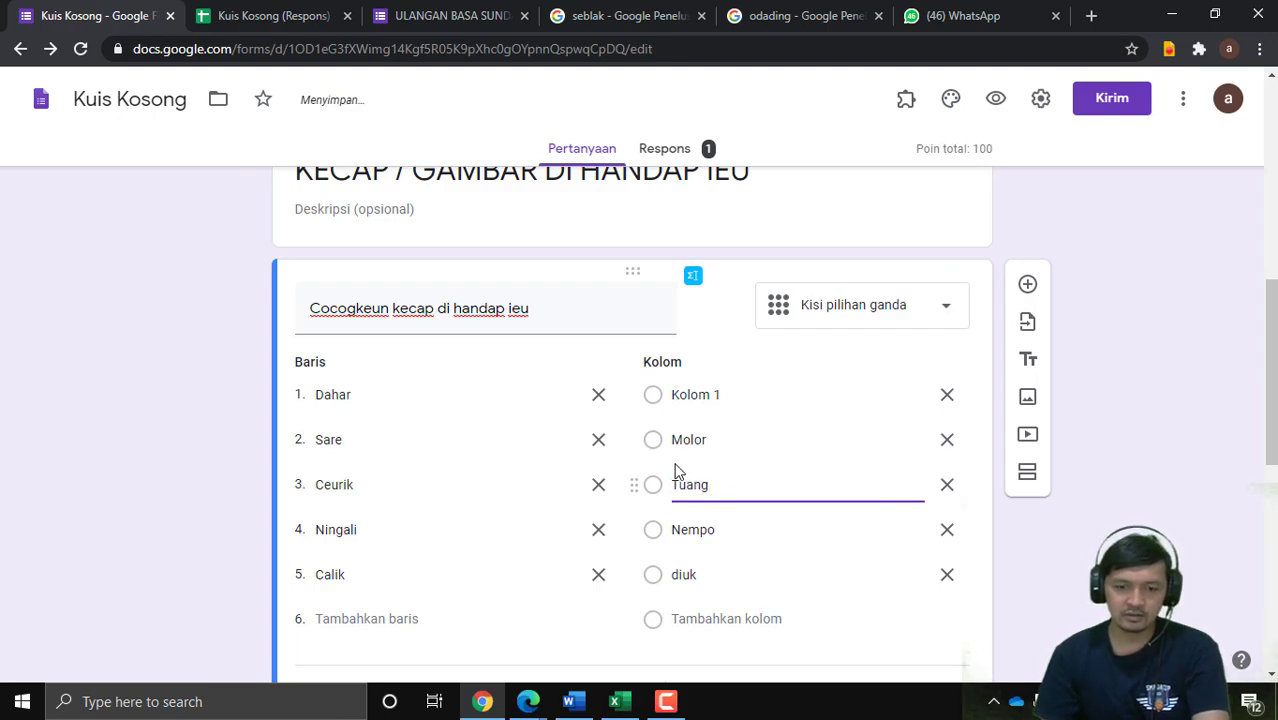
{"action": "type", "text": "ang"}
Step: Replace the fourth column option of the word-matching question with molor
{"action": "double_click", "coordinate": [690, 531]}
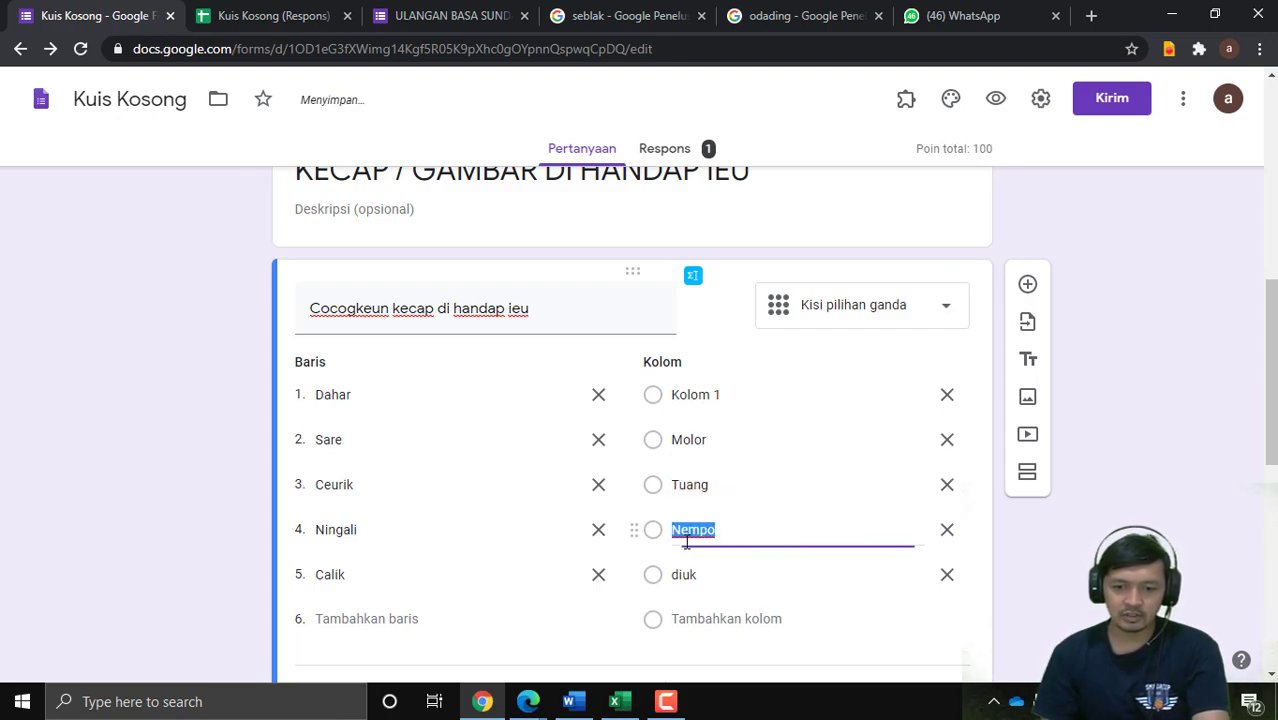
{"action": "type", "text": "<"}
{"action": "key", "text": "BackSpace"}
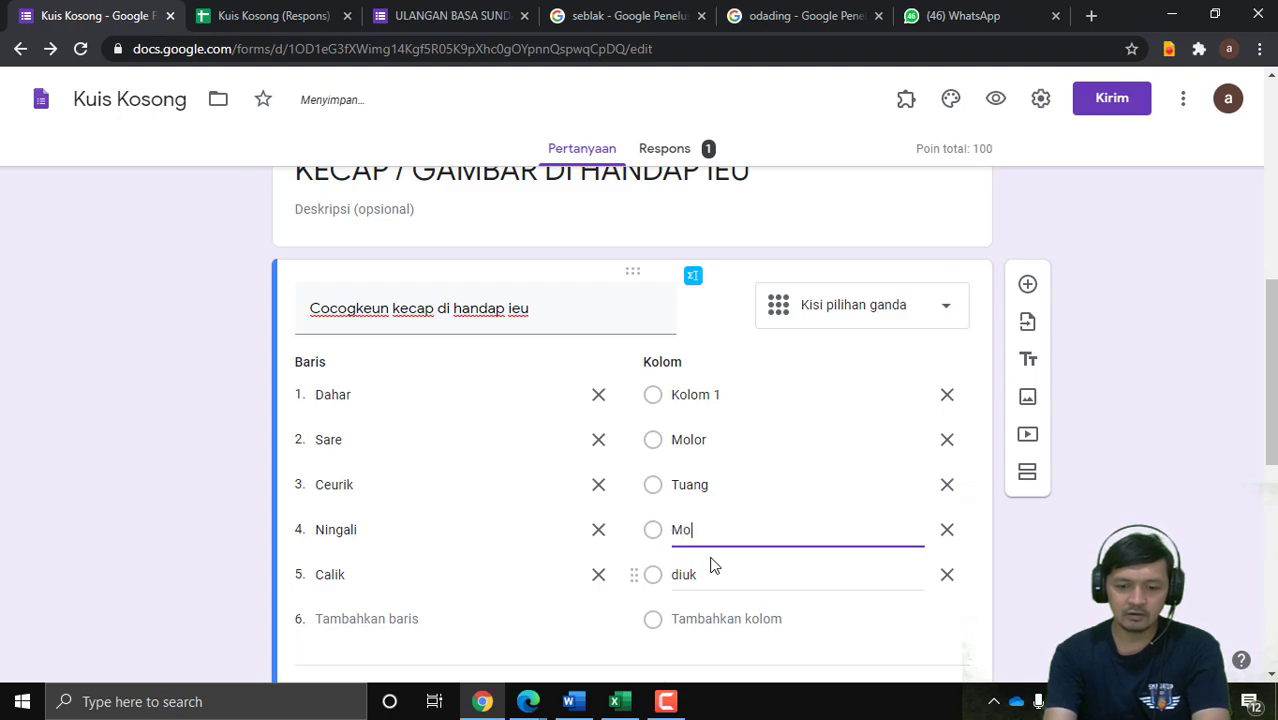
{"action": "type", "text": "Molor"}
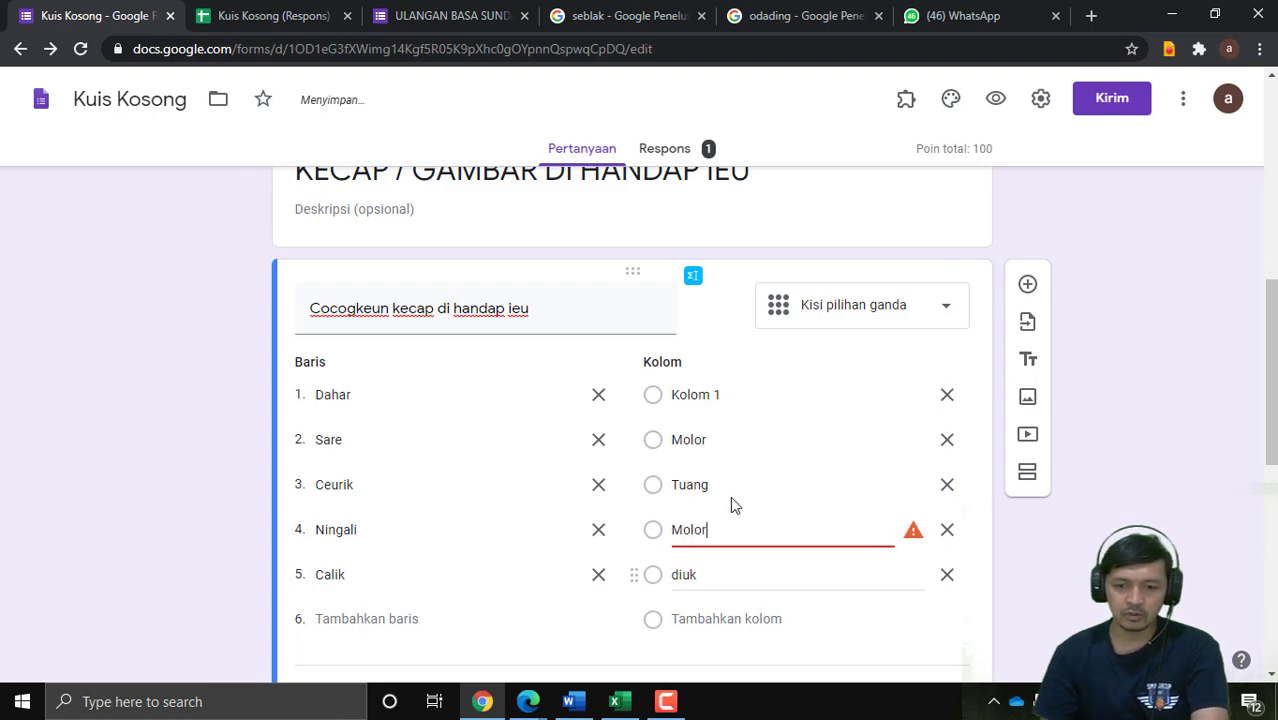
{"action": "left_click", "coordinate": [736, 439]}
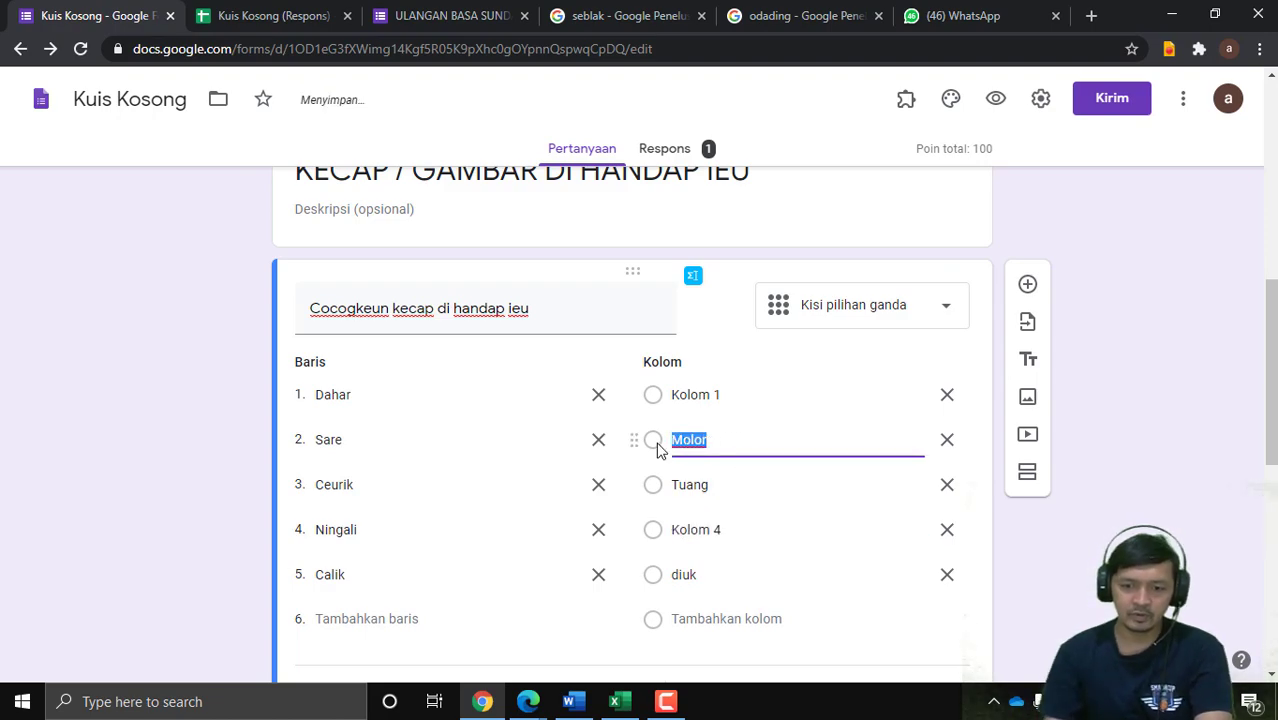
{"action": "left_click", "coordinate": [743, 529]}
{"action": "type", "text": "molor"}
Step: Set the second column option to Nempo and capitalize the fourth one as Molor
{"action": "left_click", "coordinate": [718, 449]}
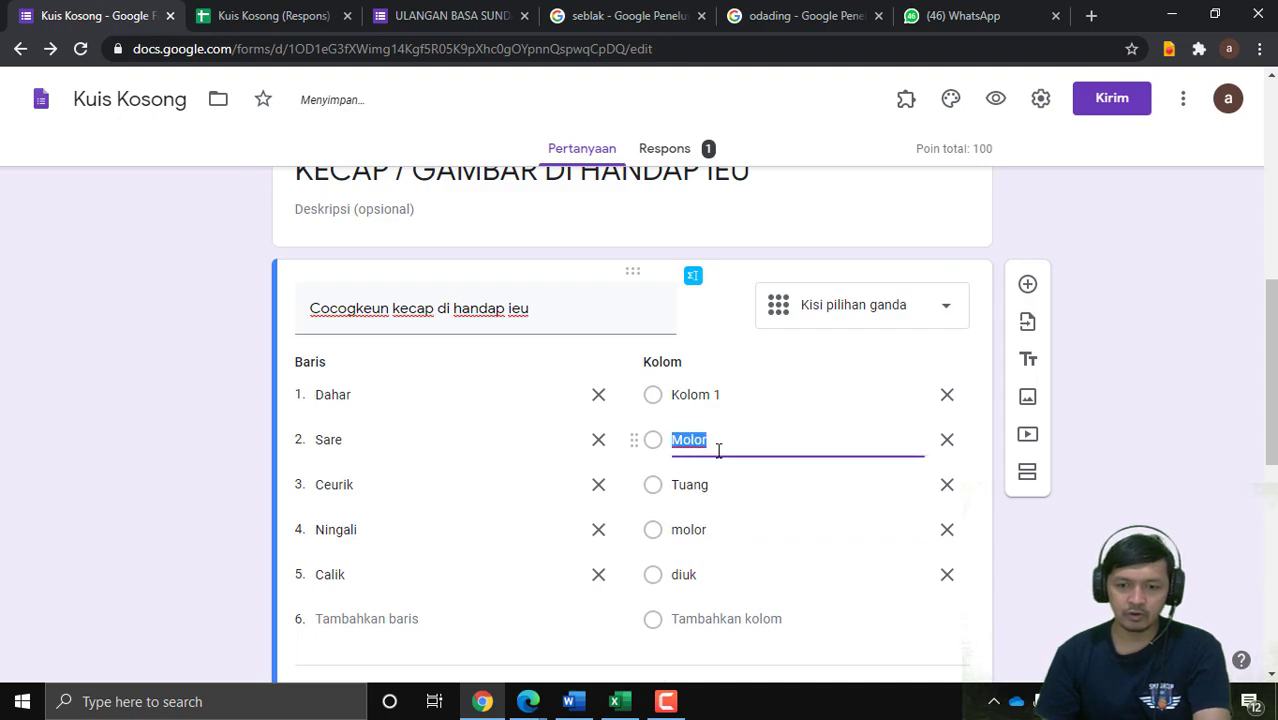
{"action": "type", "text": "Nempo"}
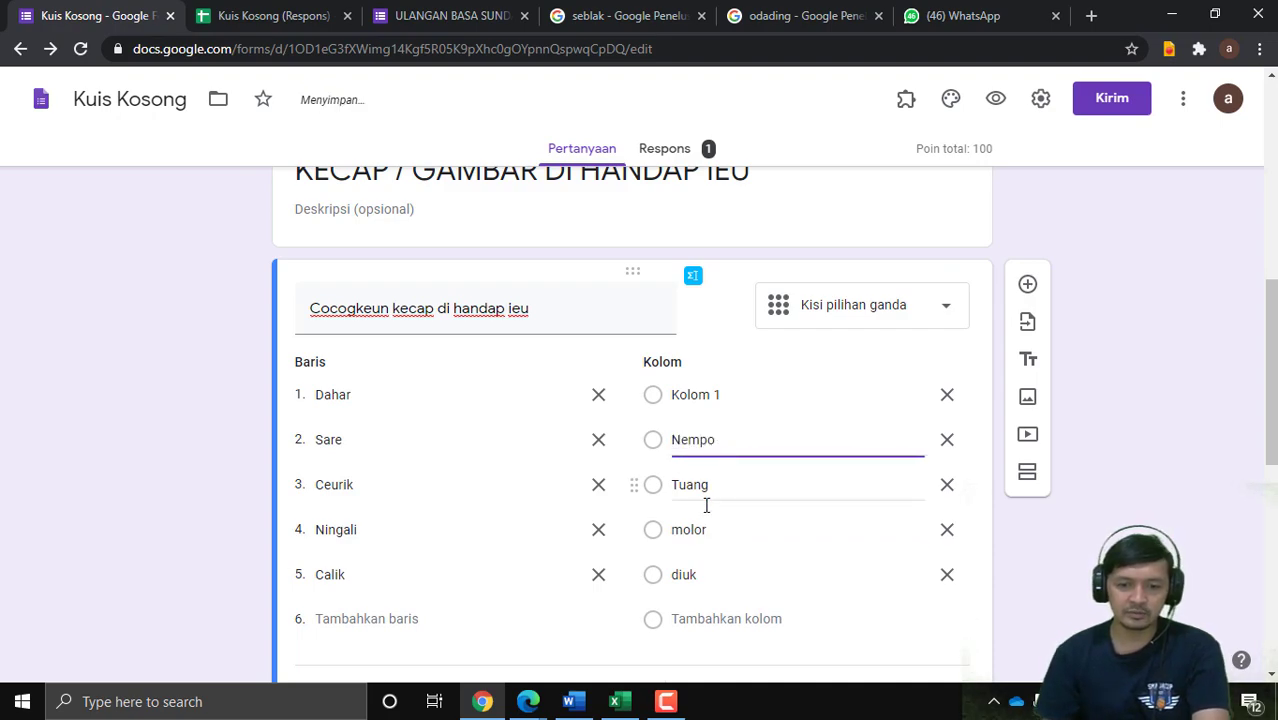
{"action": "left_click", "coordinate": [722, 532]}
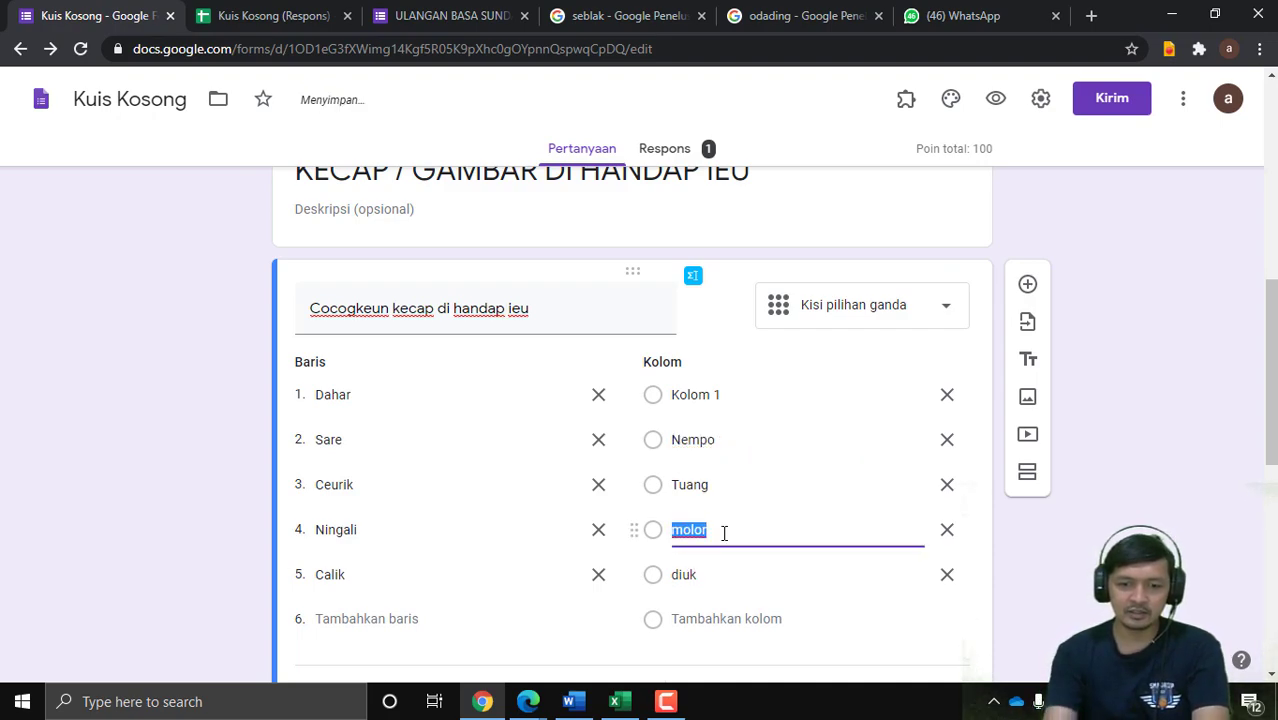
{"action": "type", "text": "Mol"}
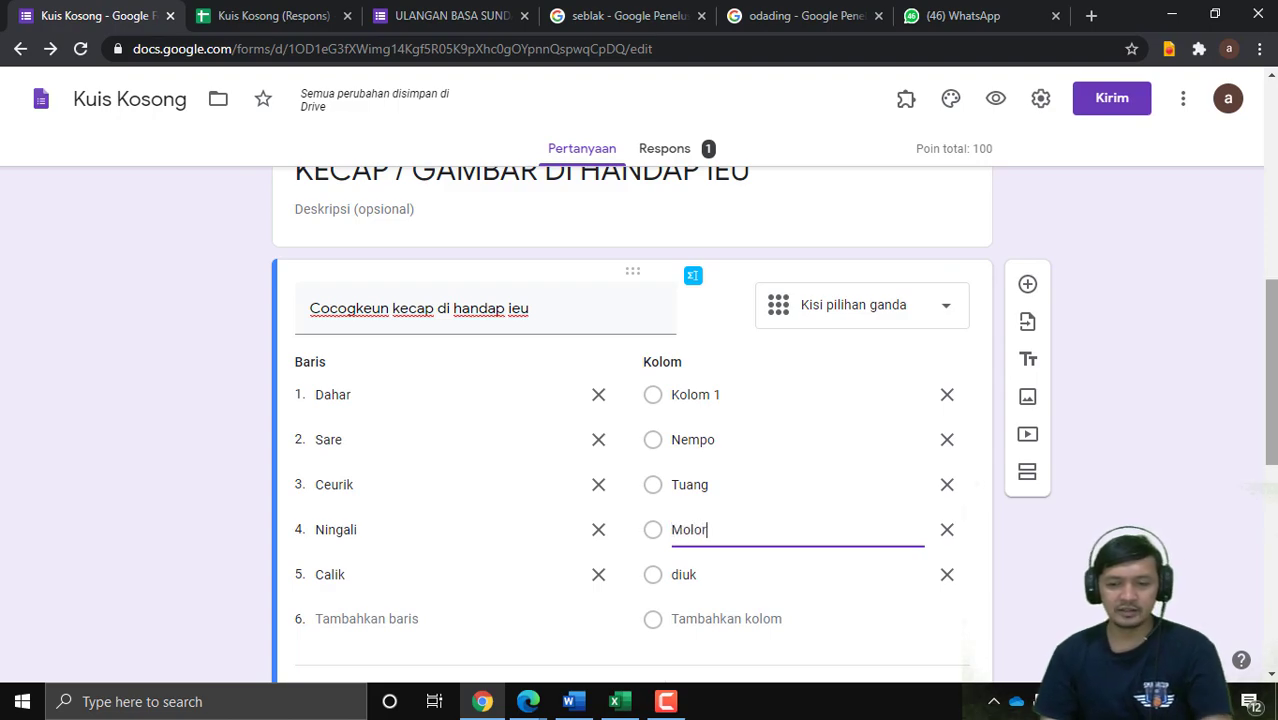
Step: Open the word-matching question's answer key, examine the marked match and points for each row, and close it
{"action": "scroll", "coordinate": [850, 482], "scroll_direction": "down", "scroll_amount": 2}
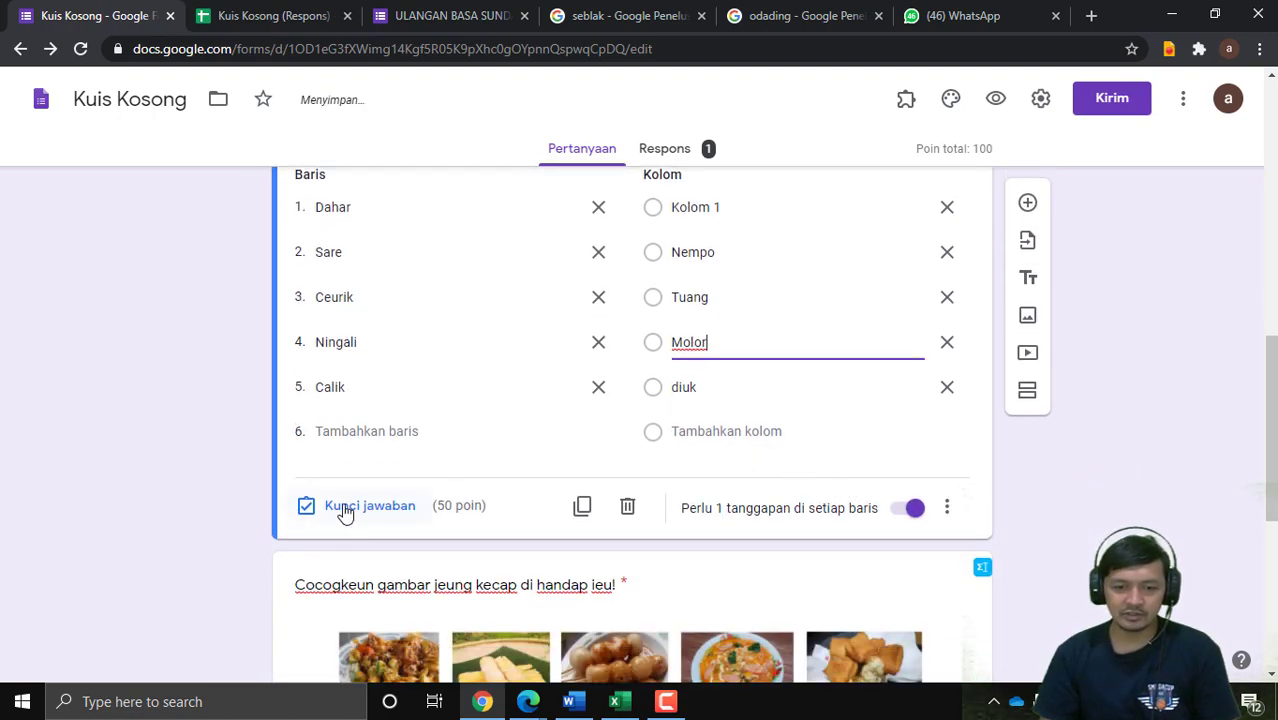
{"action": "left_click", "coordinate": [342, 507]}
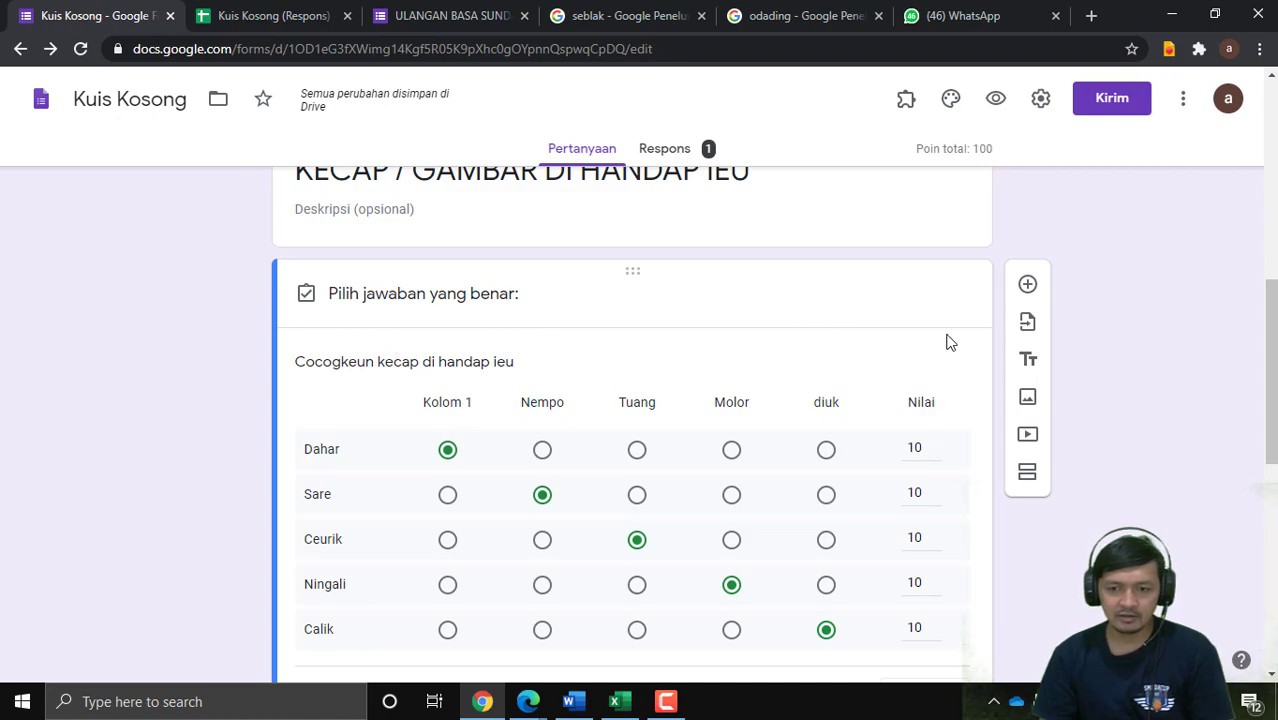
{"action": "scroll", "coordinate": [639, 400], "scroll_direction": "down", "scroll_amount": 1}
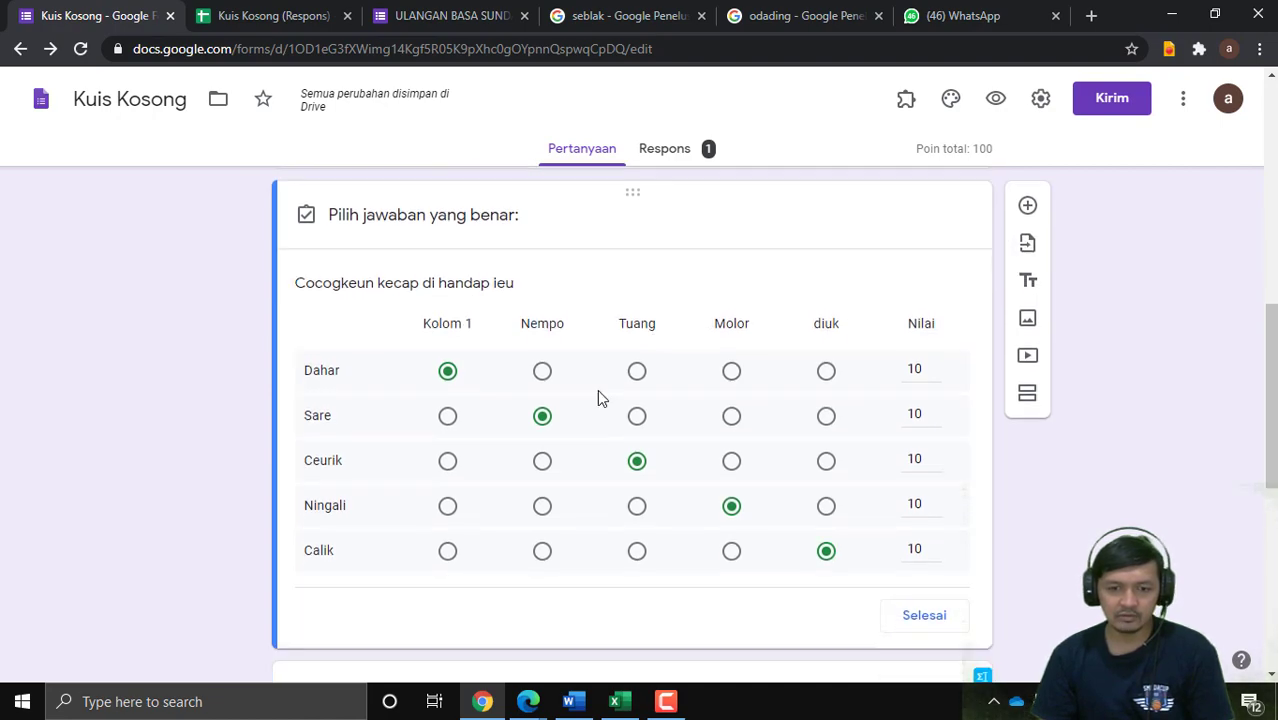
{"action": "scroll", "coordinate": [378, 297], "scroll_direction": "up", "scroll_amount": 1}
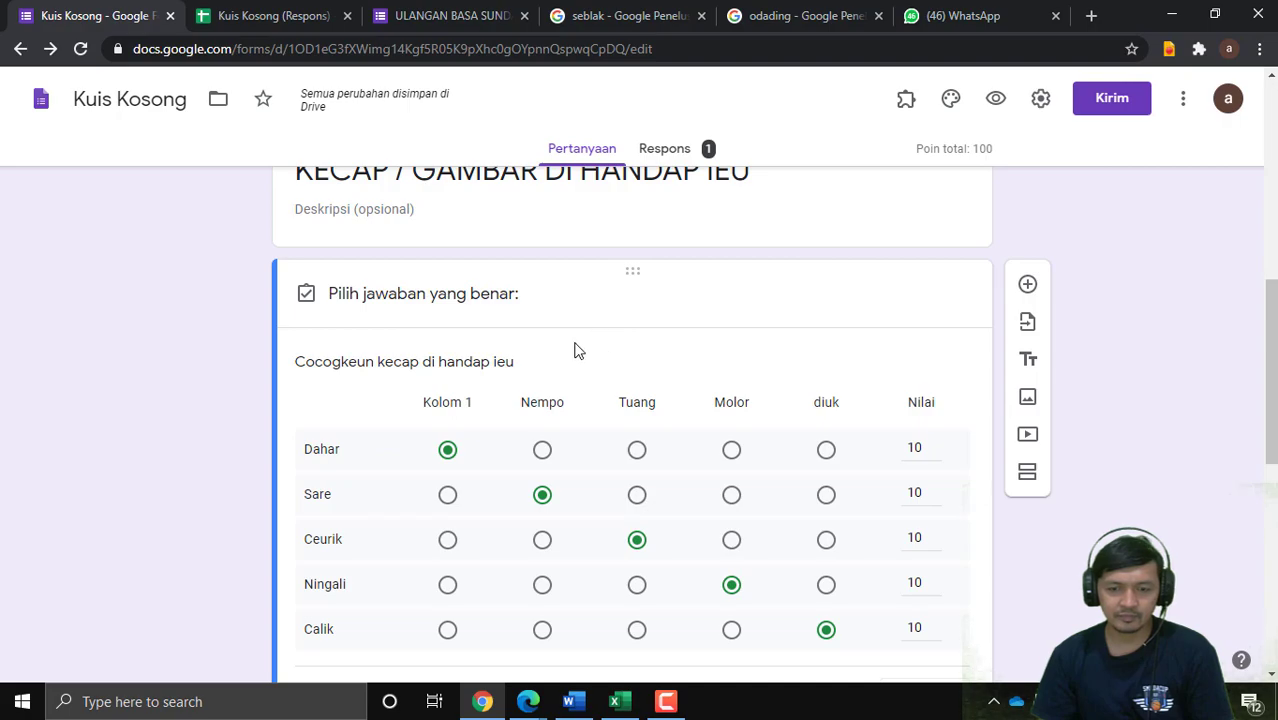
{"action": "scroll", "coordinate": [685, 528], "scroll_direction": "down", "scroll_amount": 3}
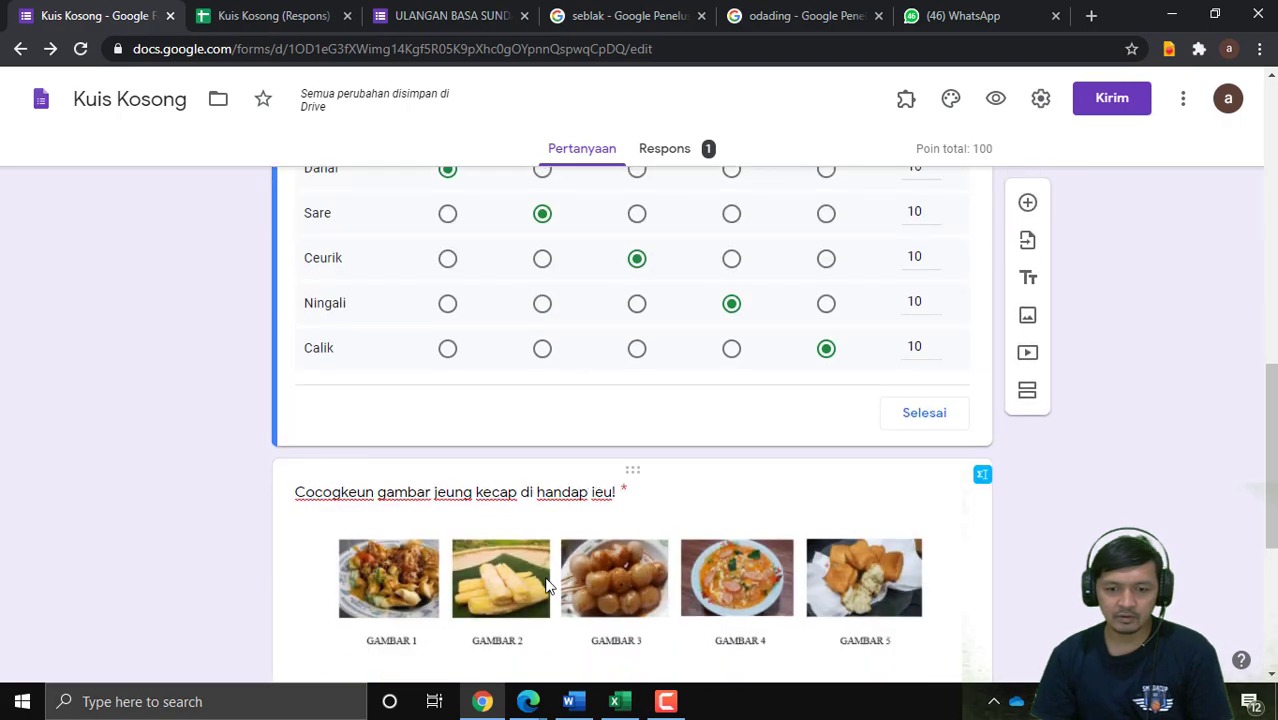
{"action": "left_click", "coordinate": [535, 581]}
{"action": "scroll", "coordinate": [548, 585], "scroll_direction": "up", "scroll_amount": 4}
{"action": "left_click", "coordinate": [596, 394]}
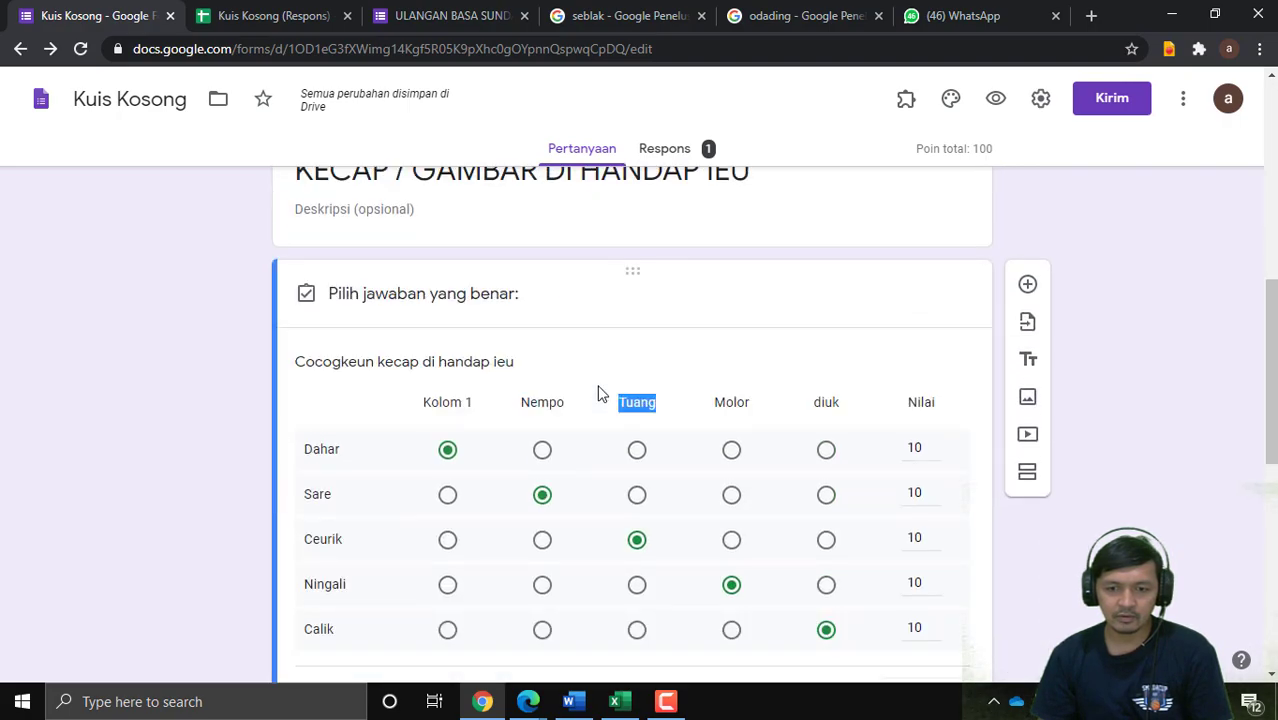
{"action": "scroll", "coordinate": [563, 402], "scroll_direction": "down", "scroll_amount": 2}
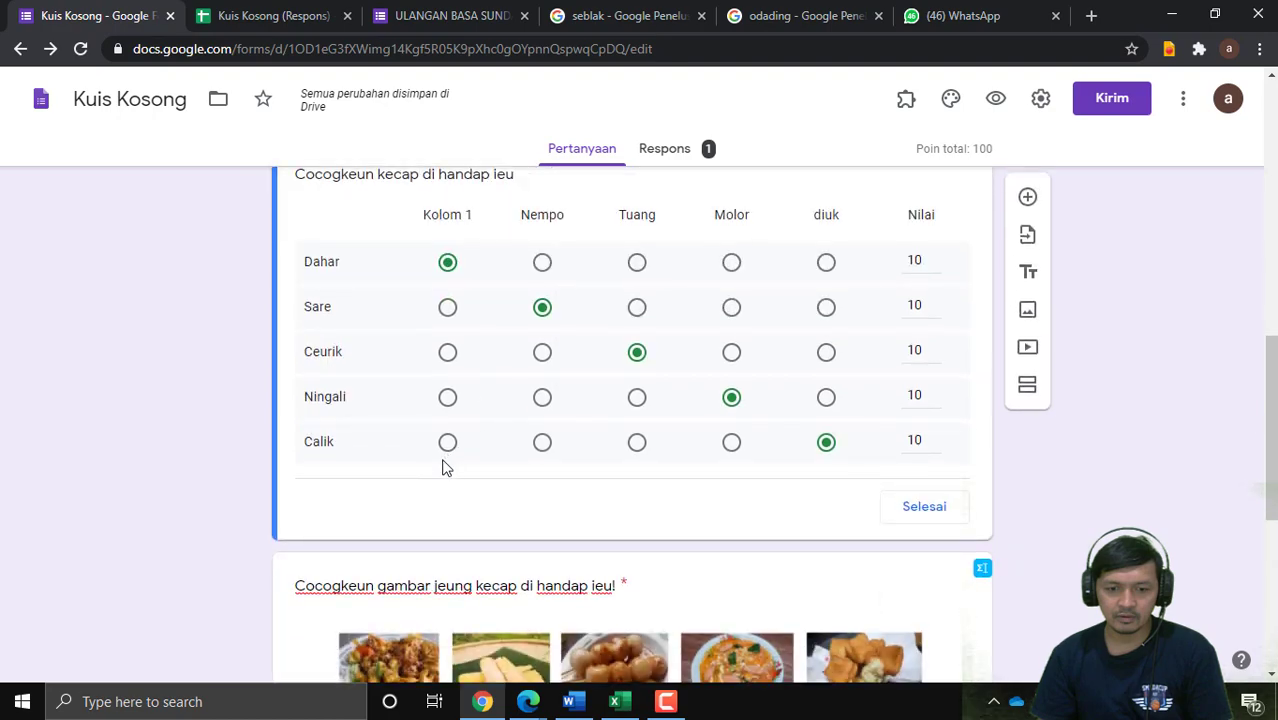
{"action": "left_click", "coordinate": [910, 513]}
Step: Replace the first column option of the word-matching question, Kolom 1, with nangis
{"action": "scroll", "coordinate": [542, 419], "scroll_direction": "up", "scroll_amount": 2}
{"action": "left_click", "coordinate": [716, 393]}
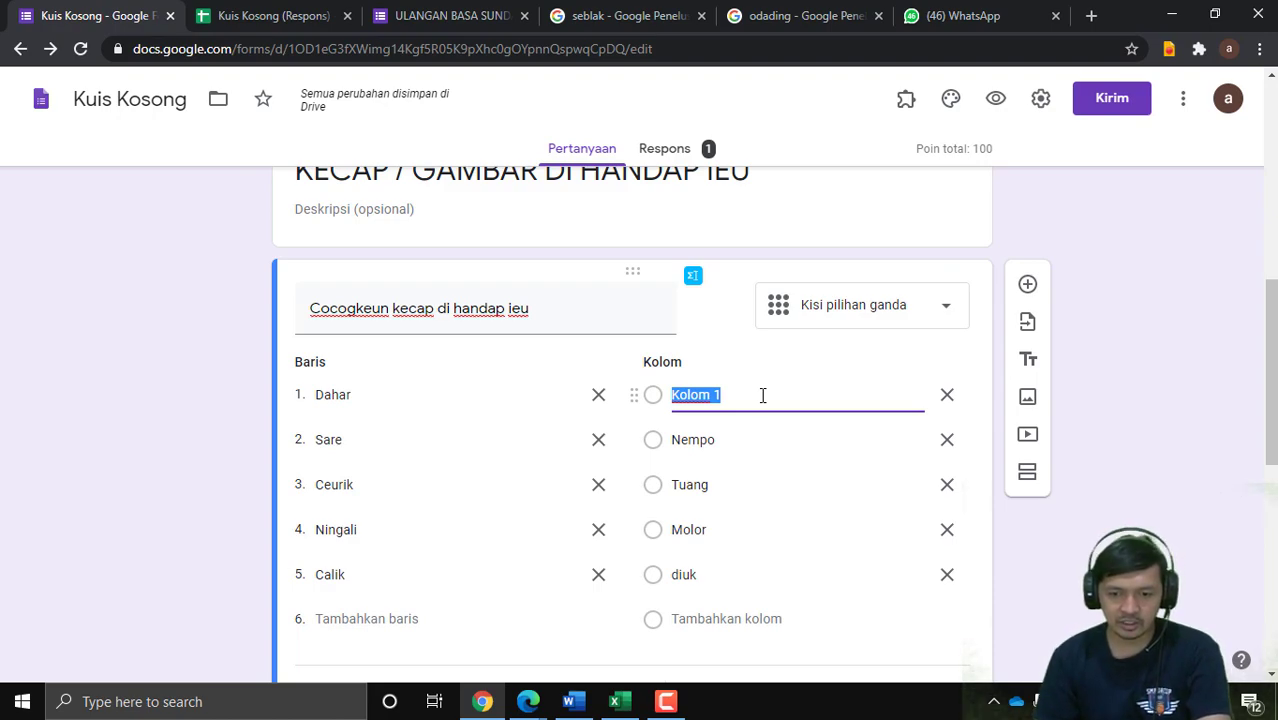
{"action": "type", "text": "nangis"}
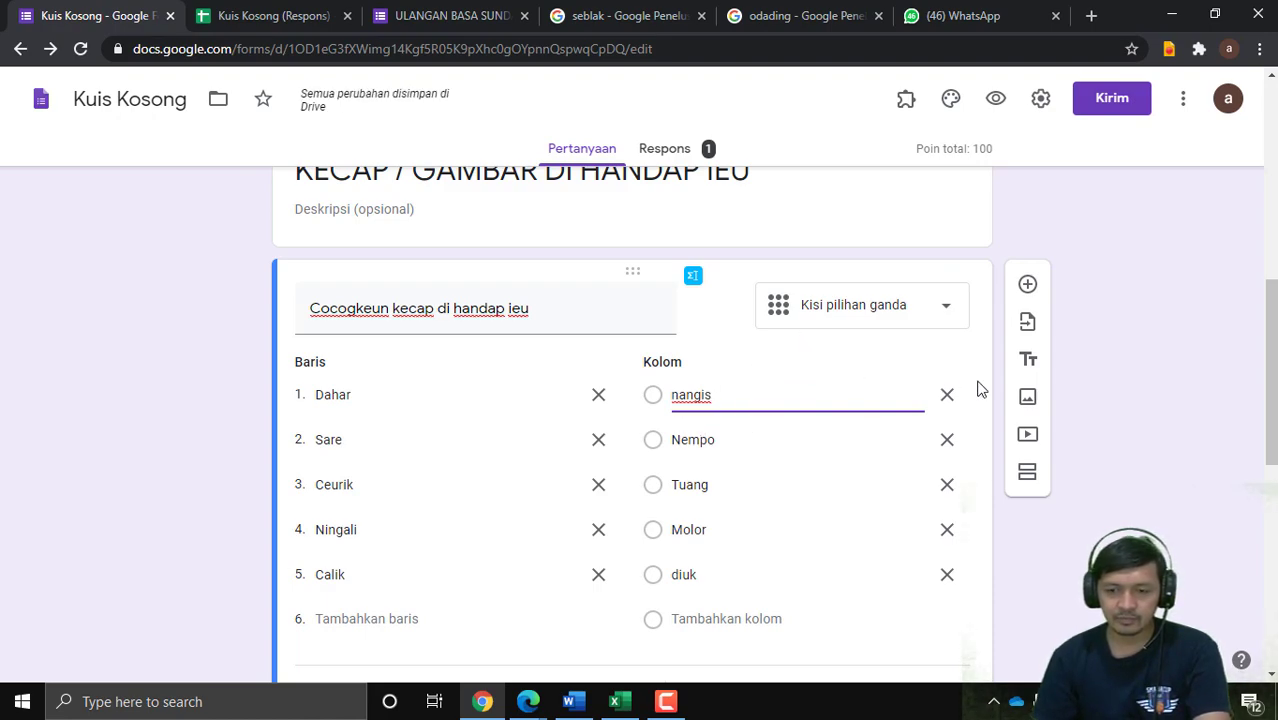
Step: Open the word-matching question's answer key and mark Tuang instead of nangis as the correct match for Dahar
{"action": "left_click", "coordinate": [390, 510]}
{"action": "scroll", "coordinate": [388, 508], "scroll_direction": "down", "scroll_amount": 2}
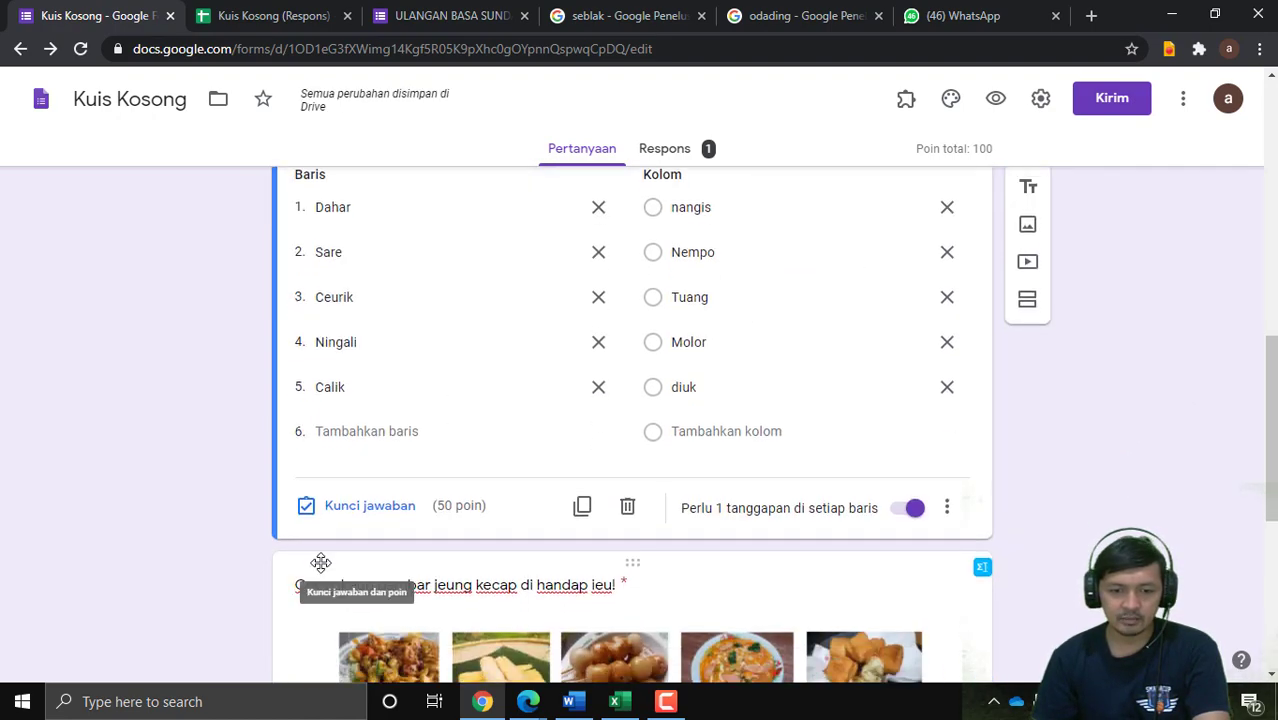
{"action": "left_click", "coordinate": [380, 510]}
{"action": "scroll", "coordinate": [452, 453], "scroll_direction": "up", "scroll_amount": 2}
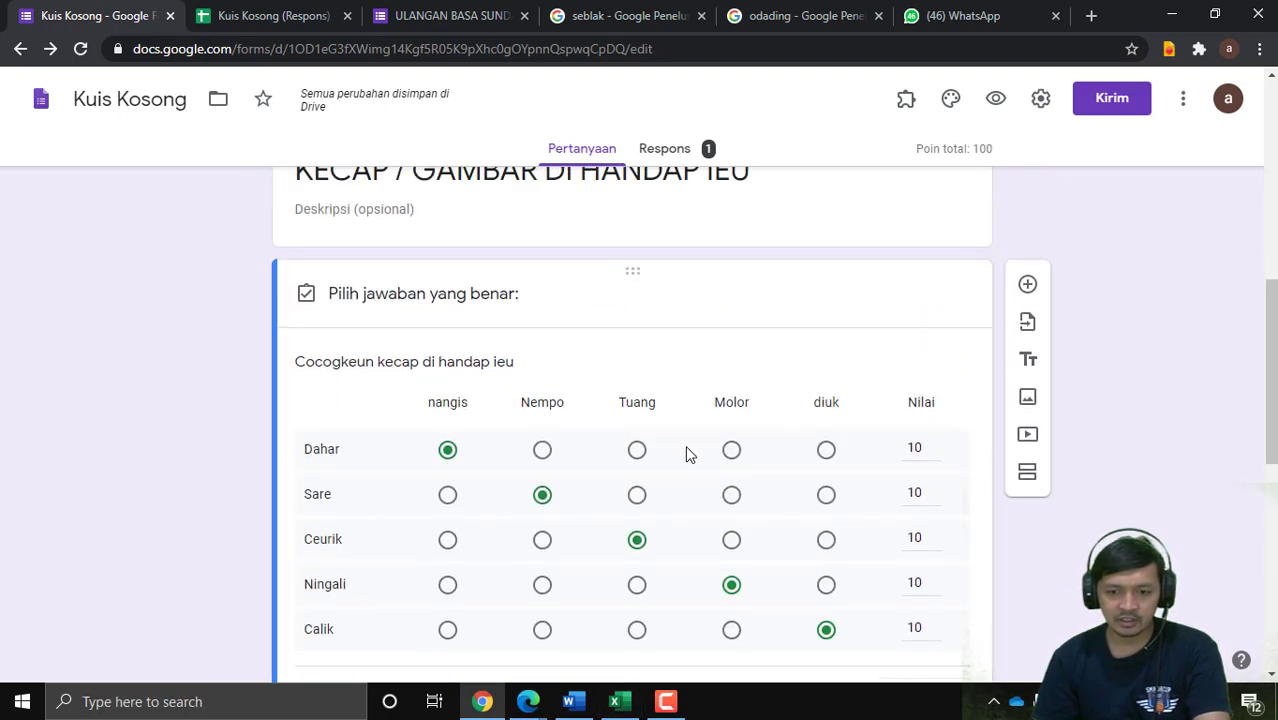
{"action": "left_click", "coordinate": [645, 453]}
{"action": "left_click", "coordinate": [447, 451]}
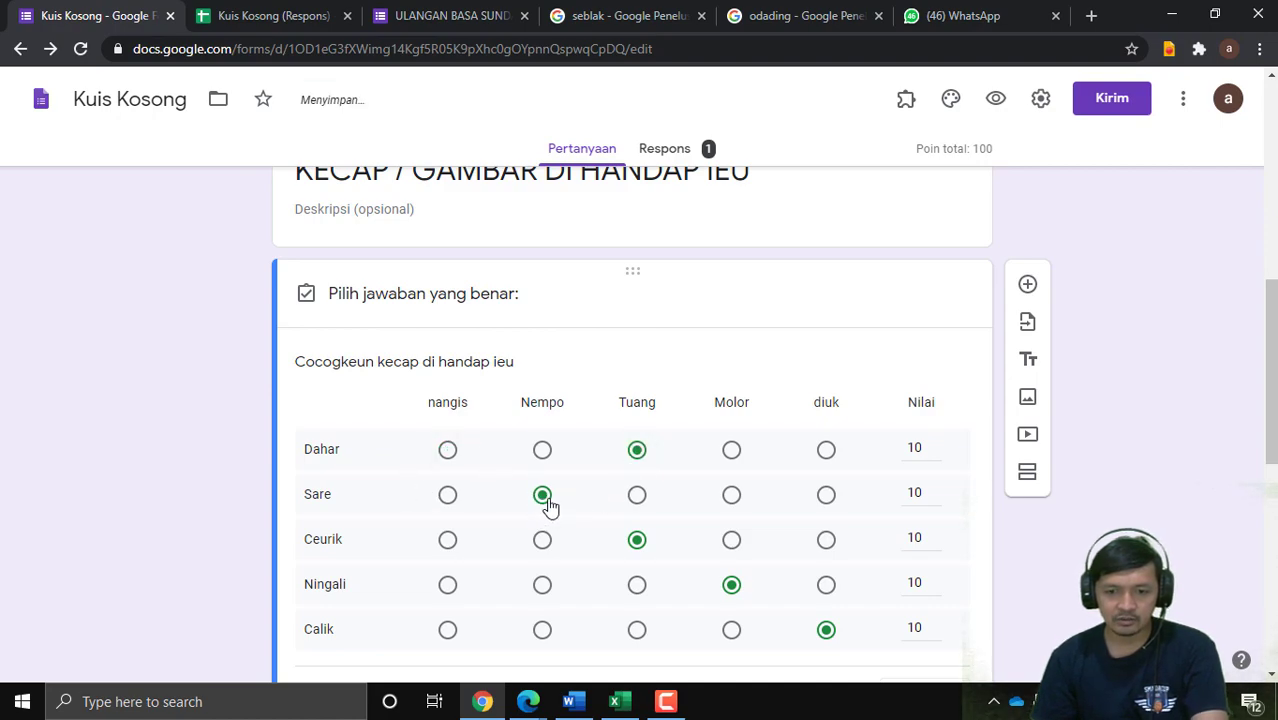
Step: In the answer key, switch Sare to Molor and Ningali to Nempo, additionally mark nangis for Ceurik, and finish the key
{"action": "left_click", "coordinate": [731, 496]}
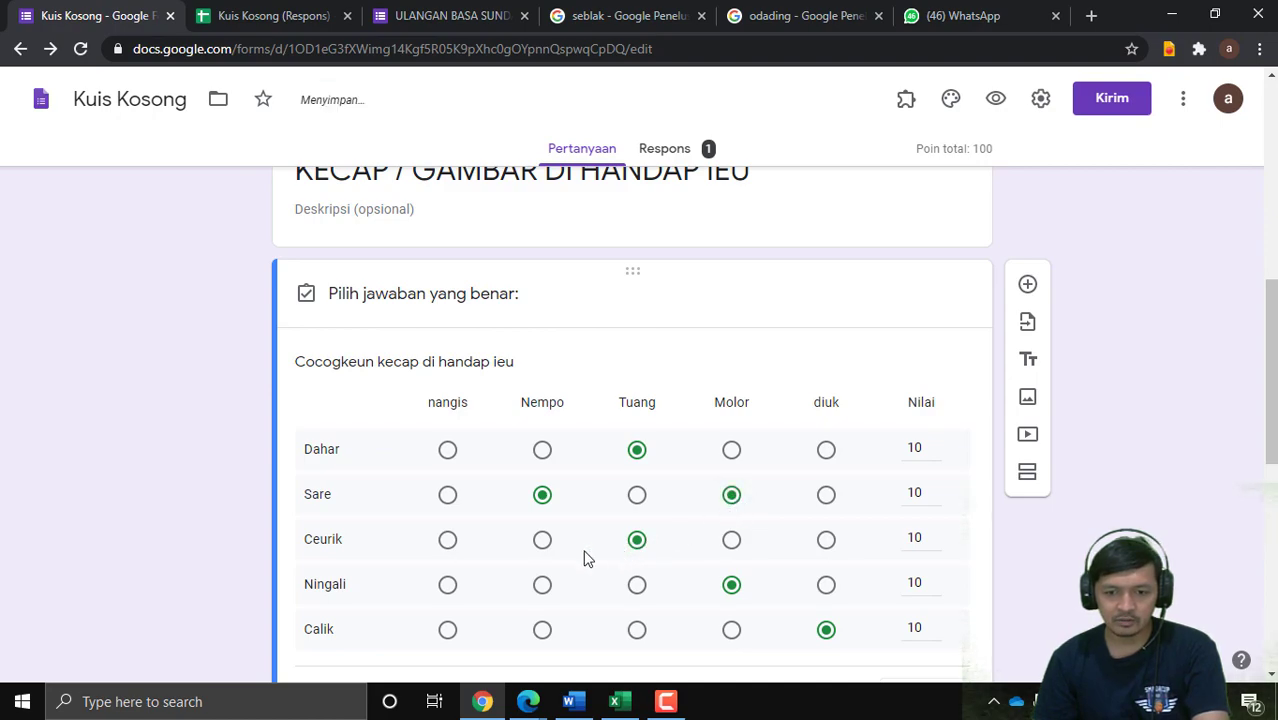
{"action": "left_click", "coordinate": [447, 539]}
{"action": "scroll", "coordinate": [688, 569], "scroll_direction": "down", "scroll_amount": 1}
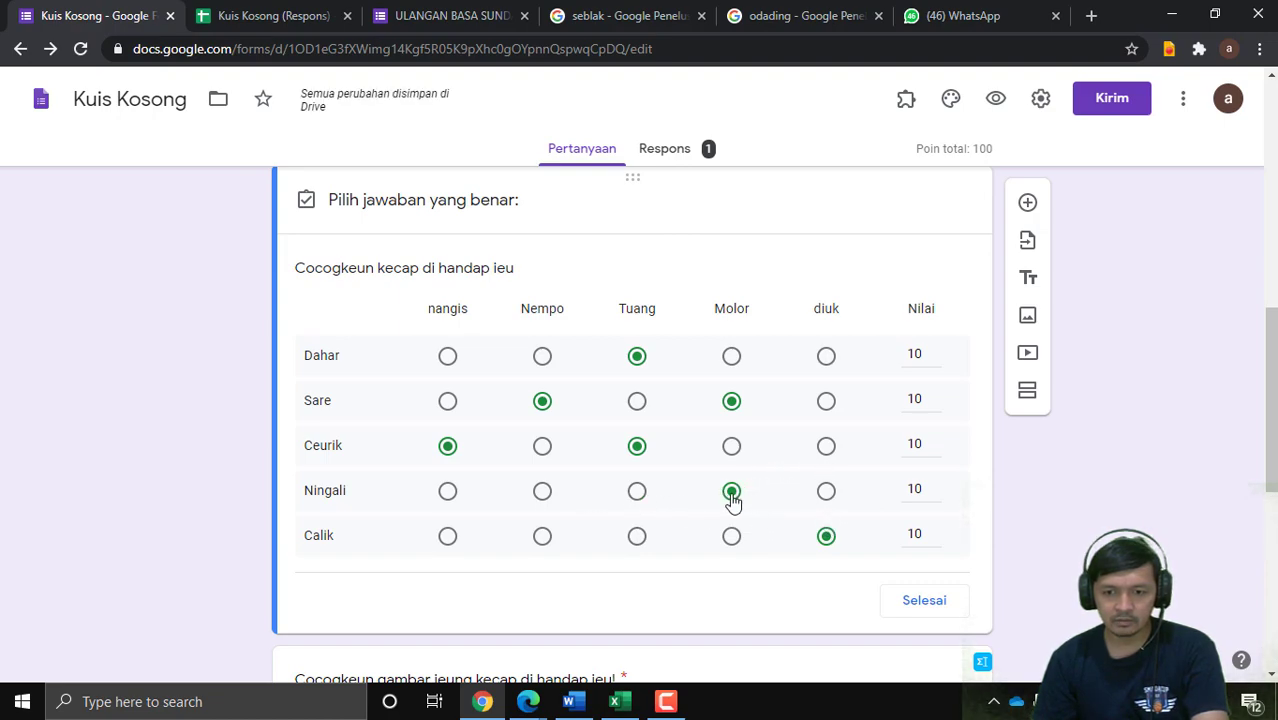
{"action": "left_click", "coordinate": [731, 493]}
{"action": "left_click", "coordinate": [541, 492]}
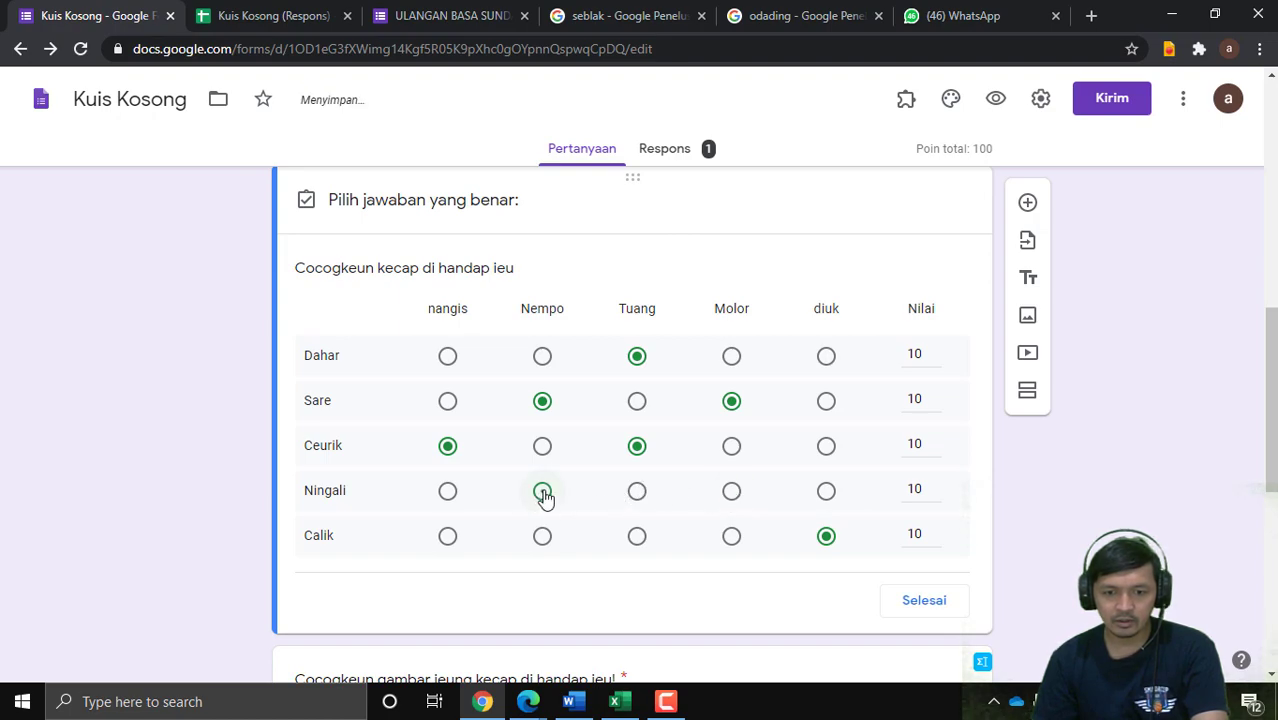
{"action": "left_click", "coordinate": [543, 403]}
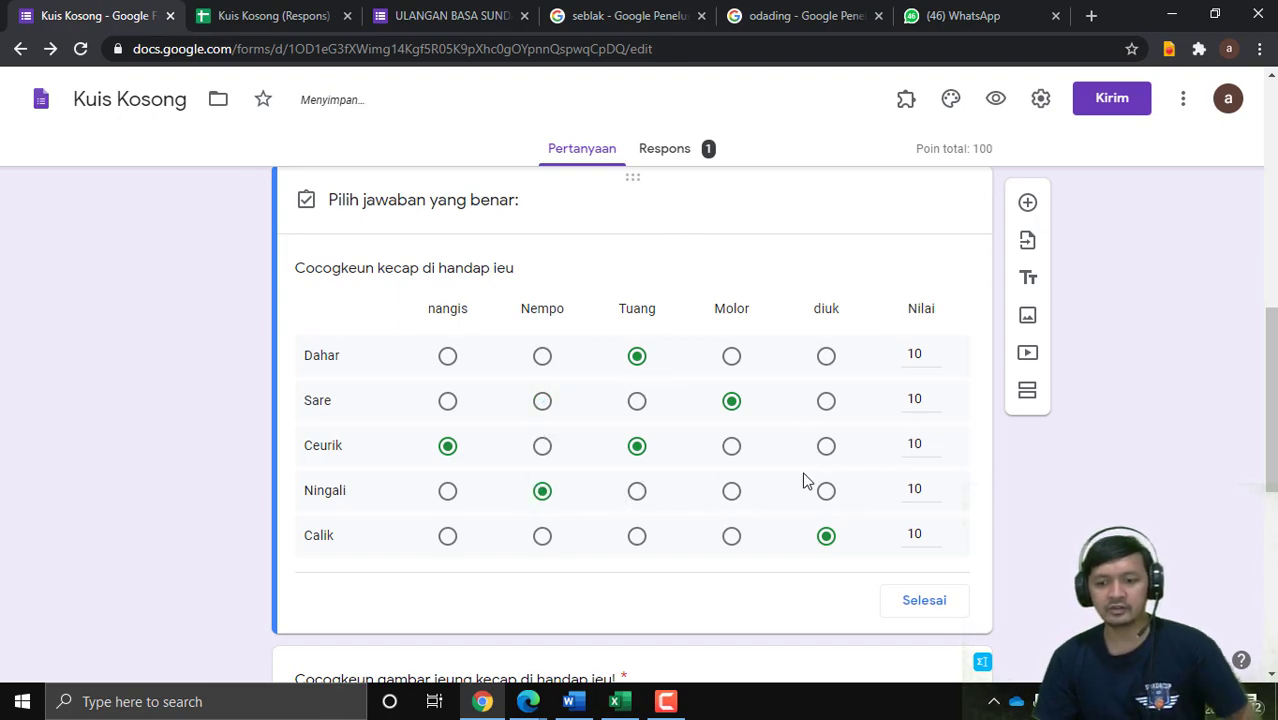
{"action": "left_click", "coordinate": [925, 606]}
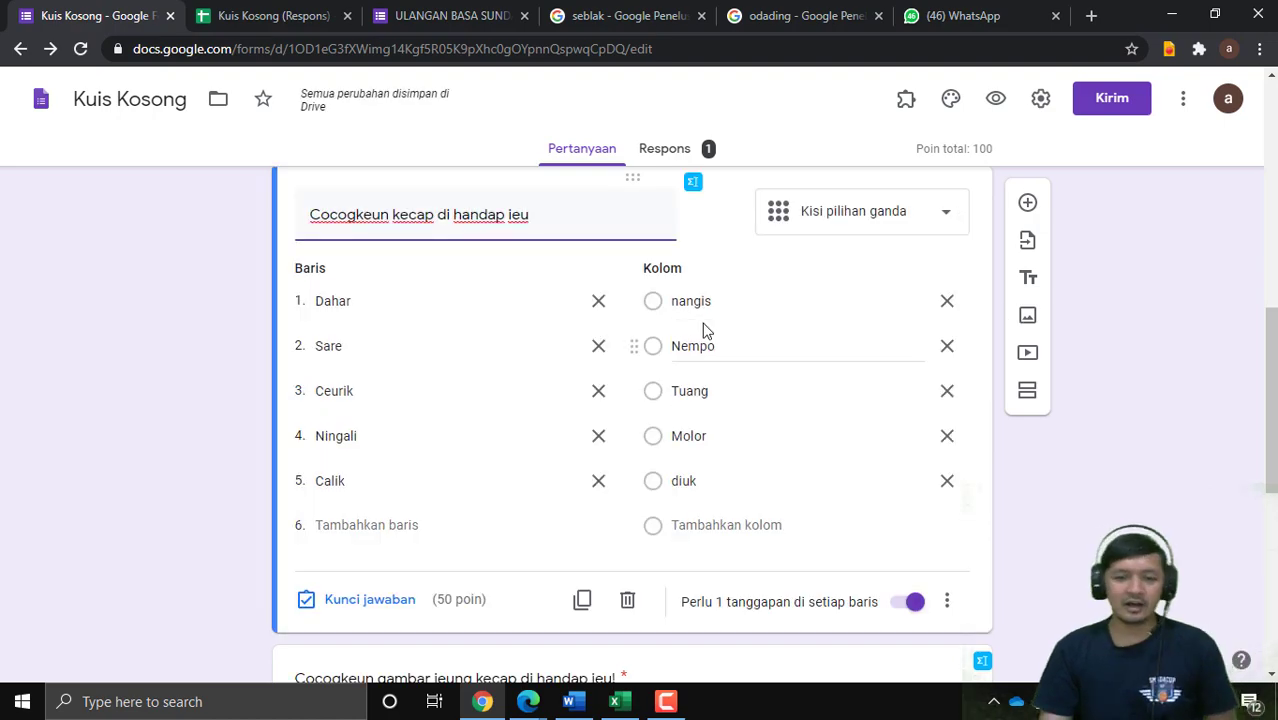
Step: Get the form's shareable link from the send options and copy it
{"action": "left_click", "coordinate": [1118, 108]}
{"action": "left_click", "coordinate": [589, 248]}
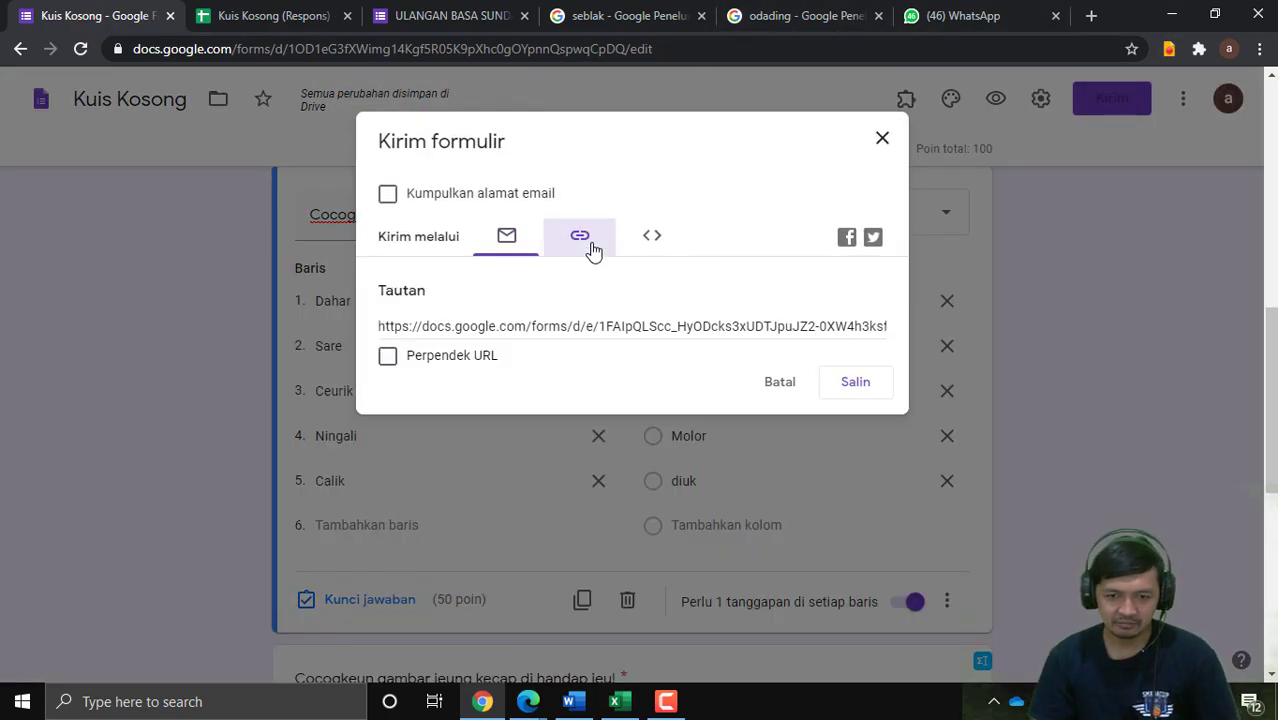
{"action": "left_click", "coordinate": [611, 325]}
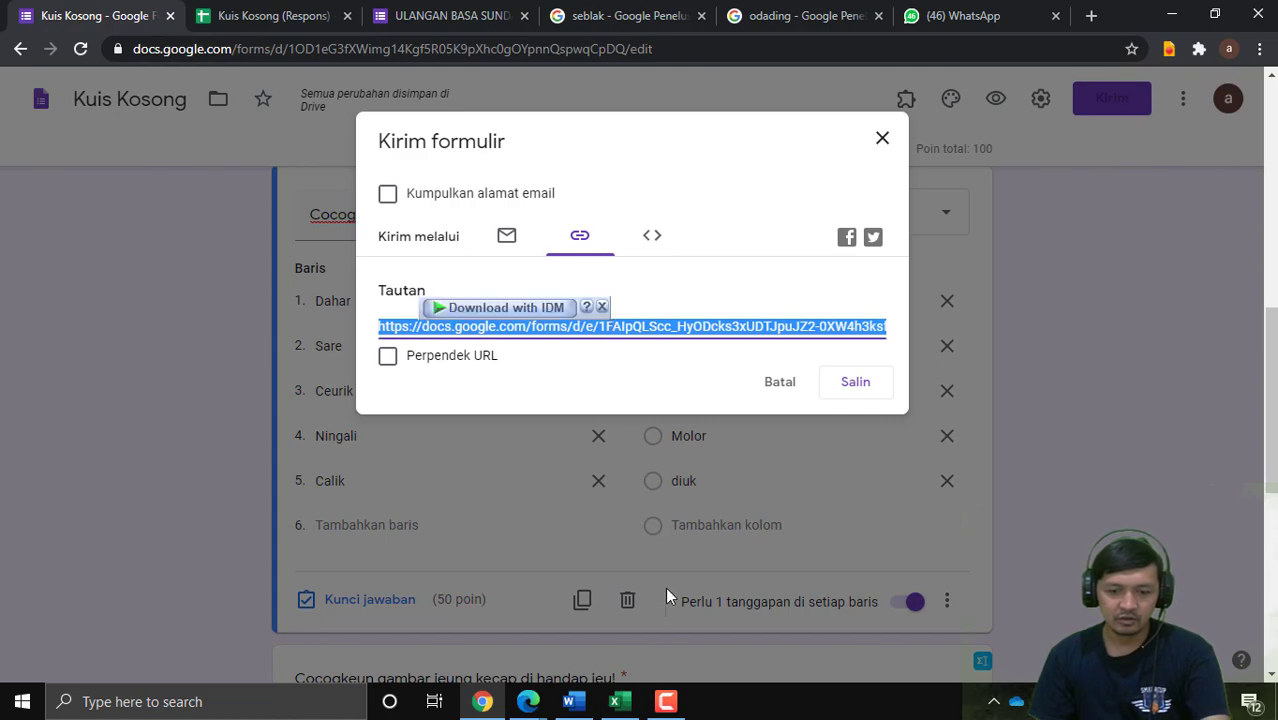
Step: Switch to the InPrivate Edge window and open the copied form link in a new tab
{"action": "left_click", "coordinate": [528, 701]}
{"action": "left_click", "coordinate": [577, 636]}
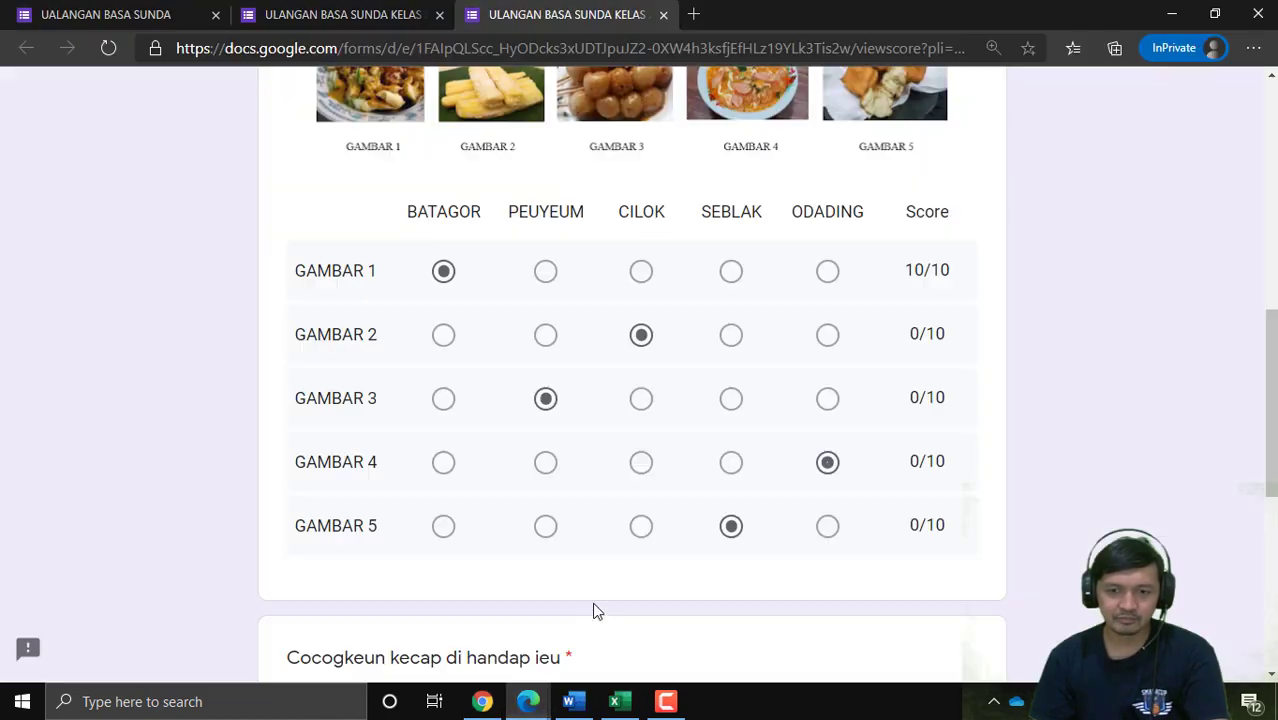
{"action": "left_click", "coordinate": [692, 14]}
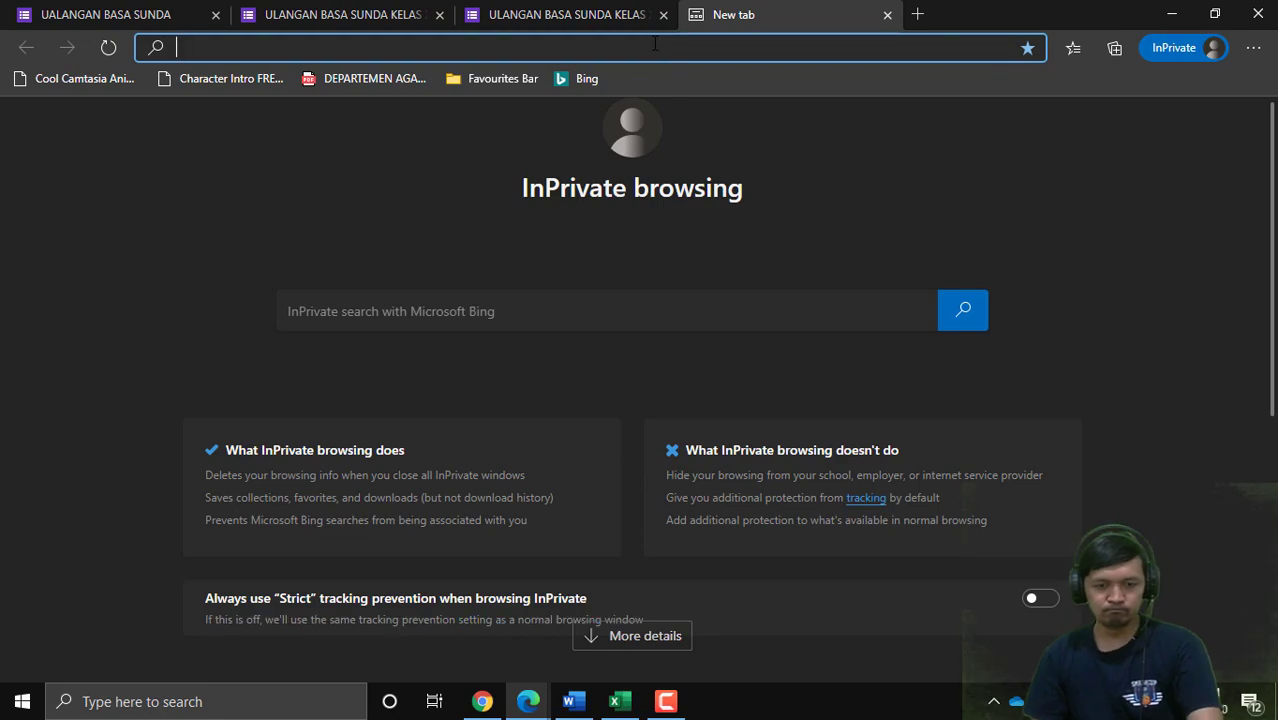
{"action": "type", "text": "https://docs.google.com/forms/d/e/1FAIpQLScc_HyODcks3xUDTJpuJZ2-0XW4h3ksfjEfHLz19YLk3Tis2w/viewform?usp=sf_link"}
{"action": "key", "text": "Return"}
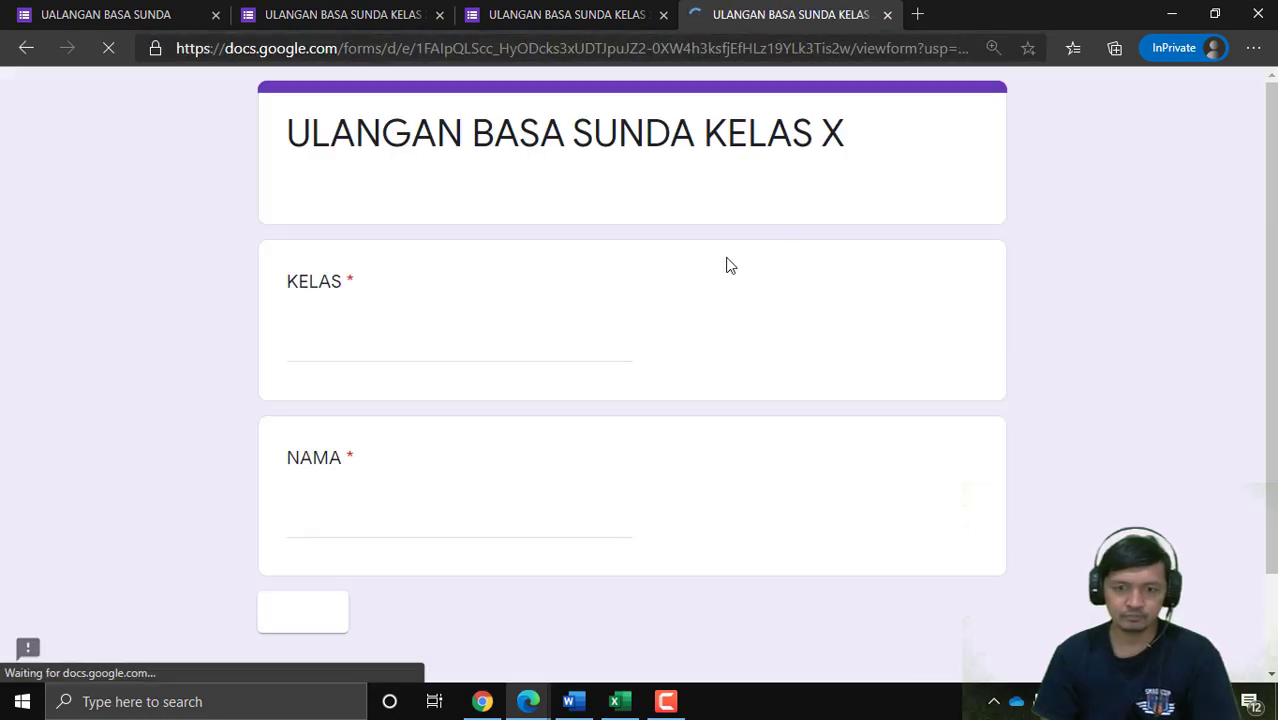
Step: Enter the respondent's name in both the KELAS and NAMA answers of the quiz
{"action": "scroll", "coordinate": [1007, 199], "scroll_direction": "down", "scroll_amount": 1}
{"action": "scroll", "coordinate": [670, 288], "scroll_direction": "up", "scroll_amount": 1}
{"action": "scroll", "coordinate": [599, 302], "scroll_direction": "down", "scroll_amount": 2}
{"action": "scroll", "coordinate": [397, 334], "scroll_direction": "up", "scroll_amount": 2}
{"action": "left_click", "coordinate": [381, 350]}
{"action": "type", "text": "KANG UJANG"}
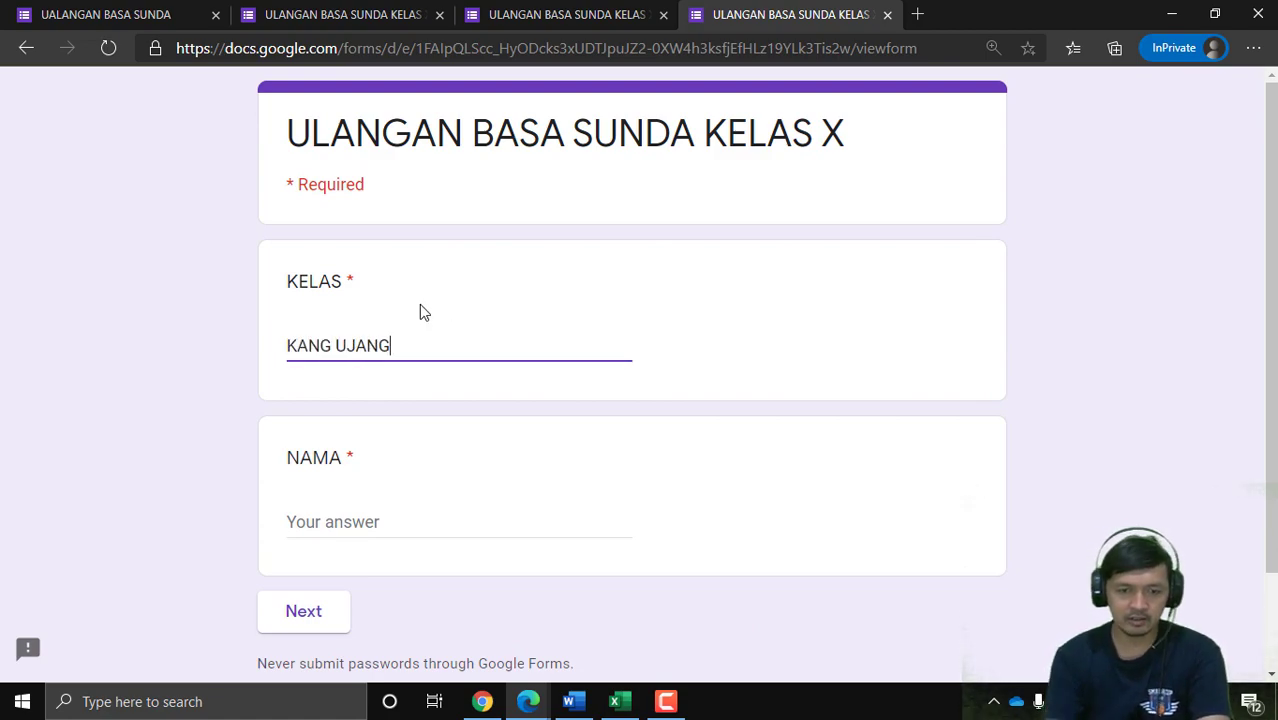
{"action": "left_click", "coordinate": [414, 536]}
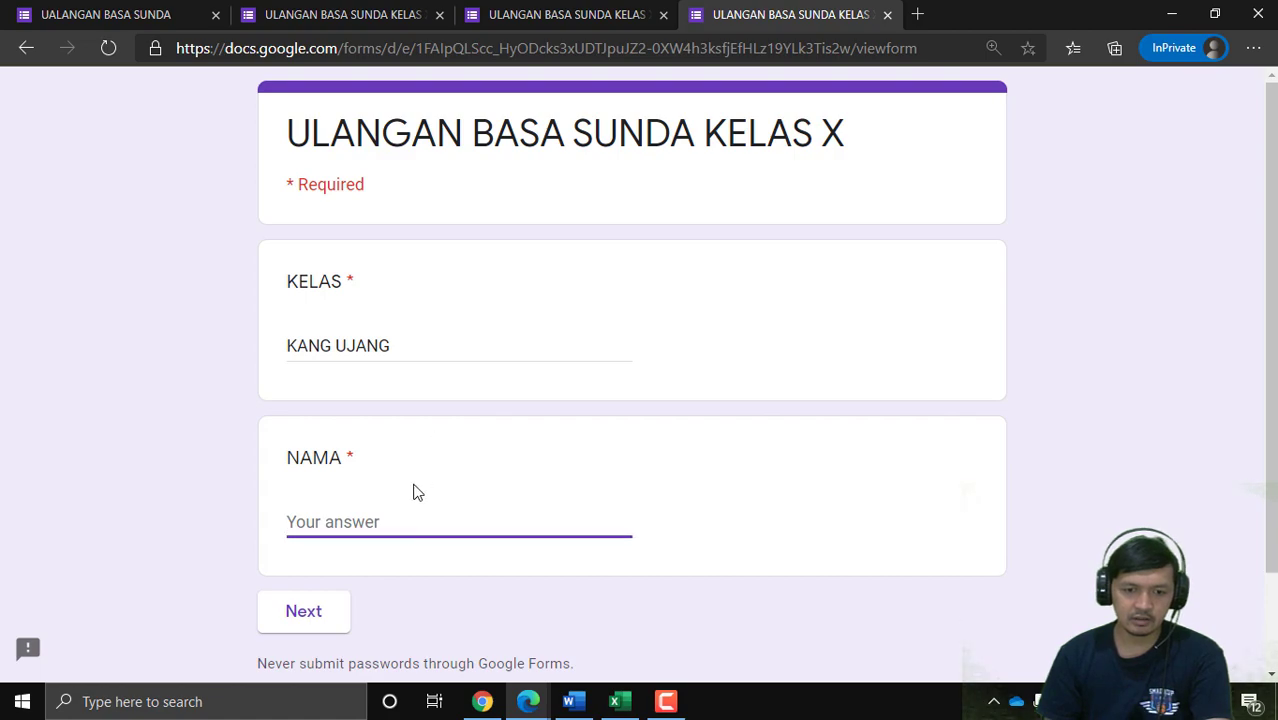
{"action": "type", "text": "KANG UJANG"}
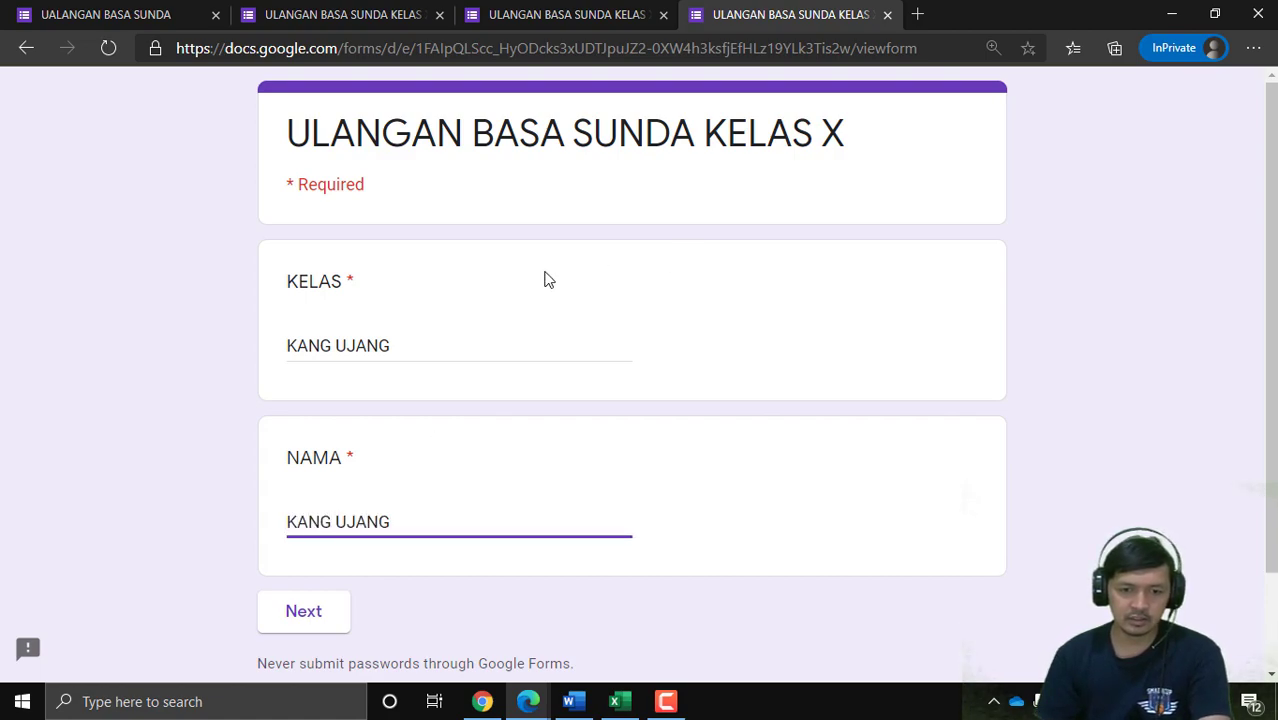
Step: Replace the KELAS answer with X MIPA 2 and continue to the quiz's next section
{"action": "left_click", "coordinate": [489, 339]}
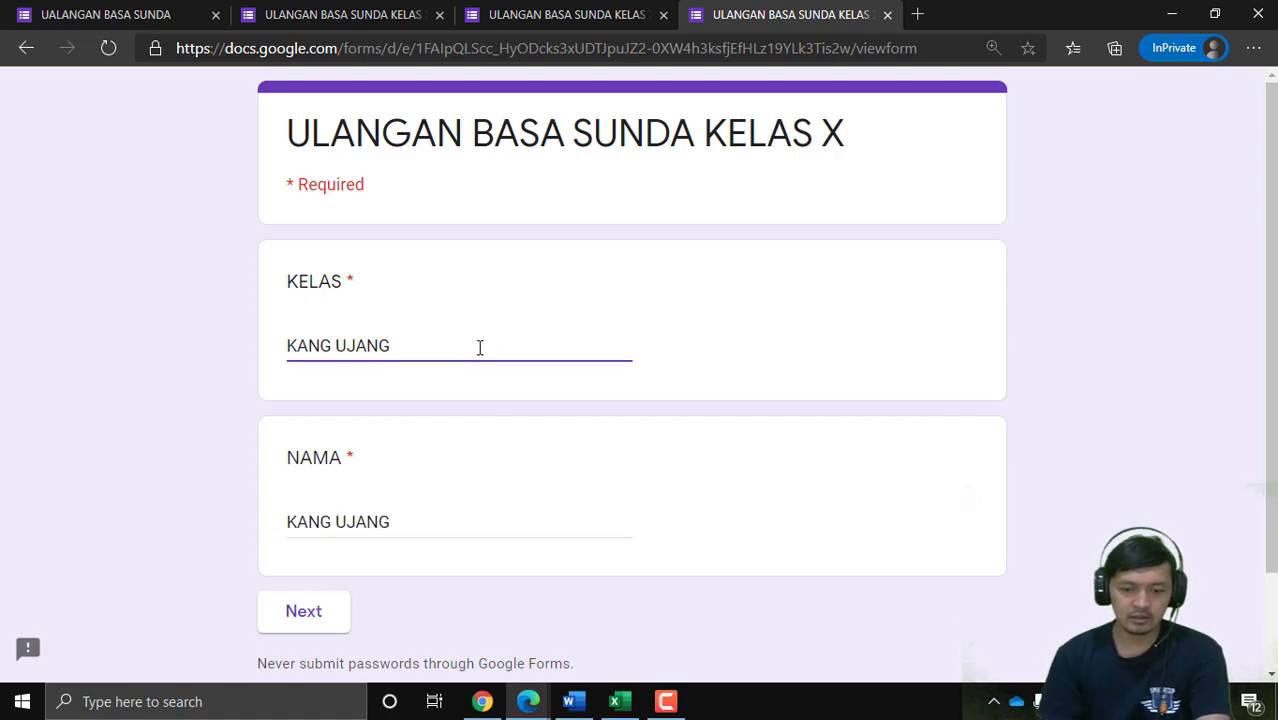
{"action": "left_click", "coordinate": [443, 367]}
{"action": "left_click_drag", "start_coordinate": [418, 338], "coordinate": [165, 353]}
{"action": "type", "text": "X MIPA "}
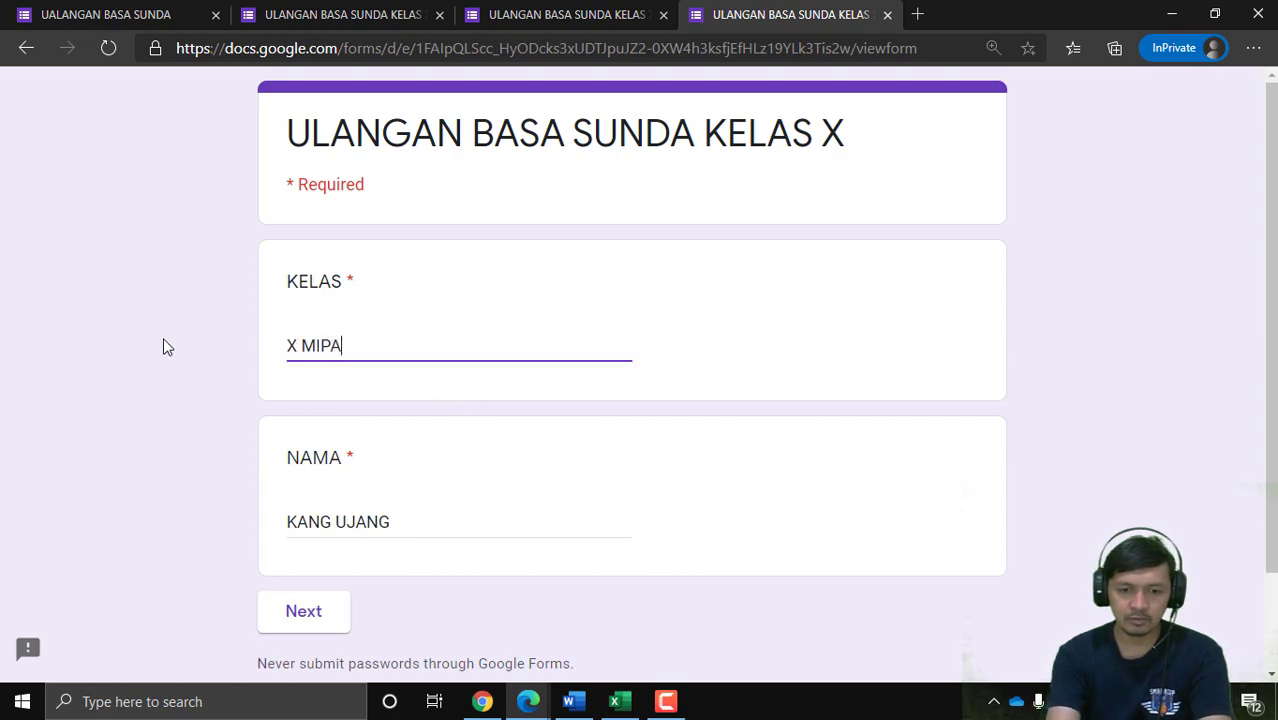
{"action": "type", "text": "2"}
{"action": "left_click", "coordinate": [298, 610]}
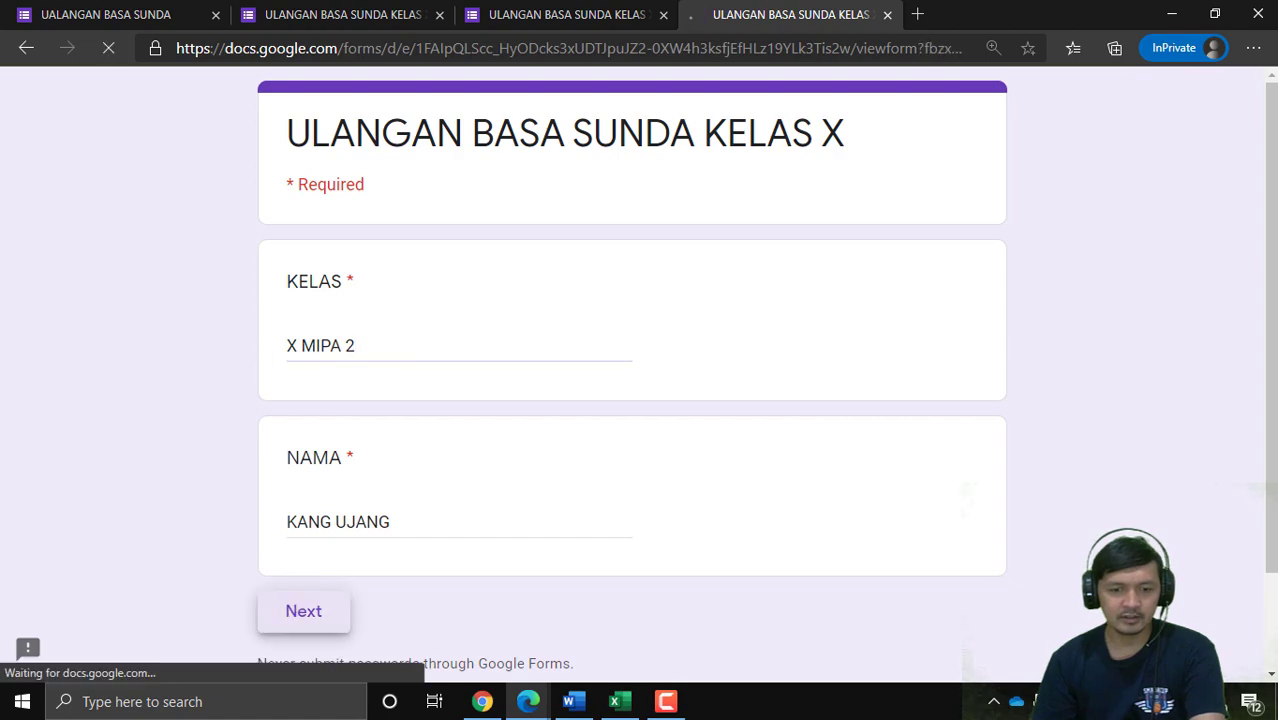
Step: Answer the picture-matching question: Gambar 1 BATAGOR, Gambar 2 PEUYEUM, Gambar 3 CILOK, Gambar 4 SEBLAK, and Gambar 5 ODADING
{"action": "scroll", "coordinate": [550, 522], "scroll_direction": "down", "scroll_amount": 2}
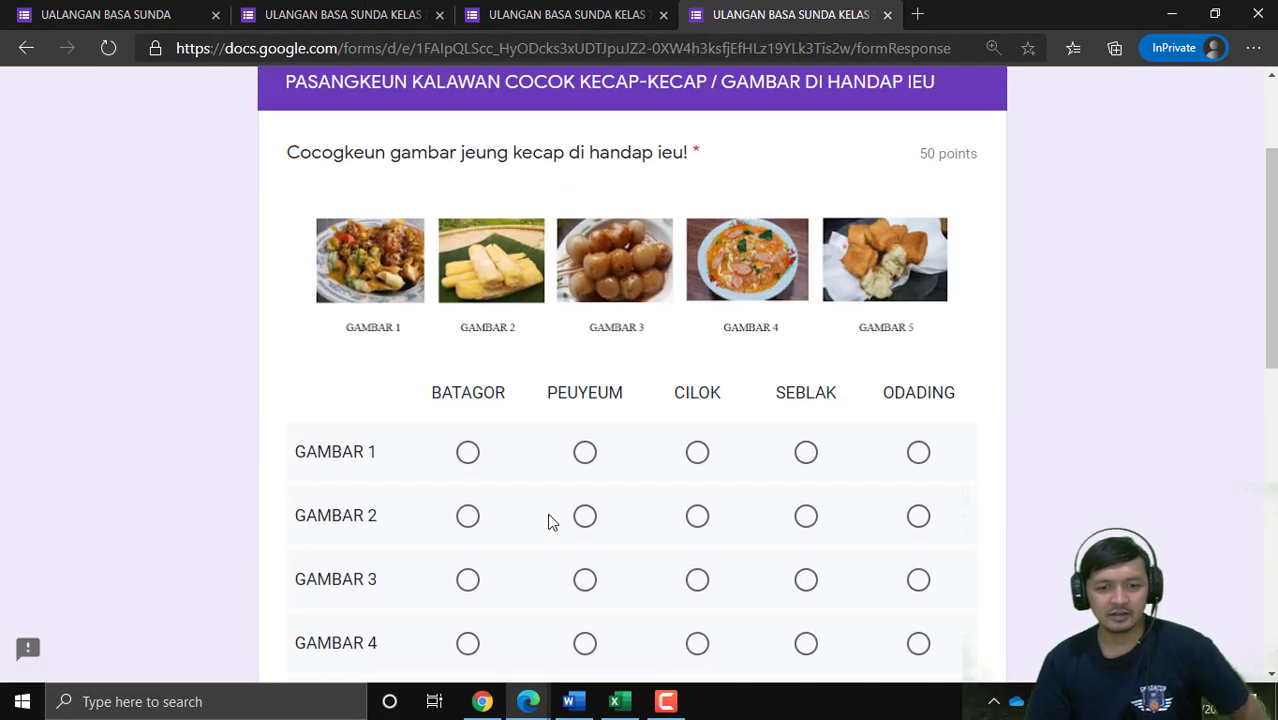
{"action": "scroll", "coordinate": [419, 394], "scroll_direction": "down", "scroll_amount": 1}
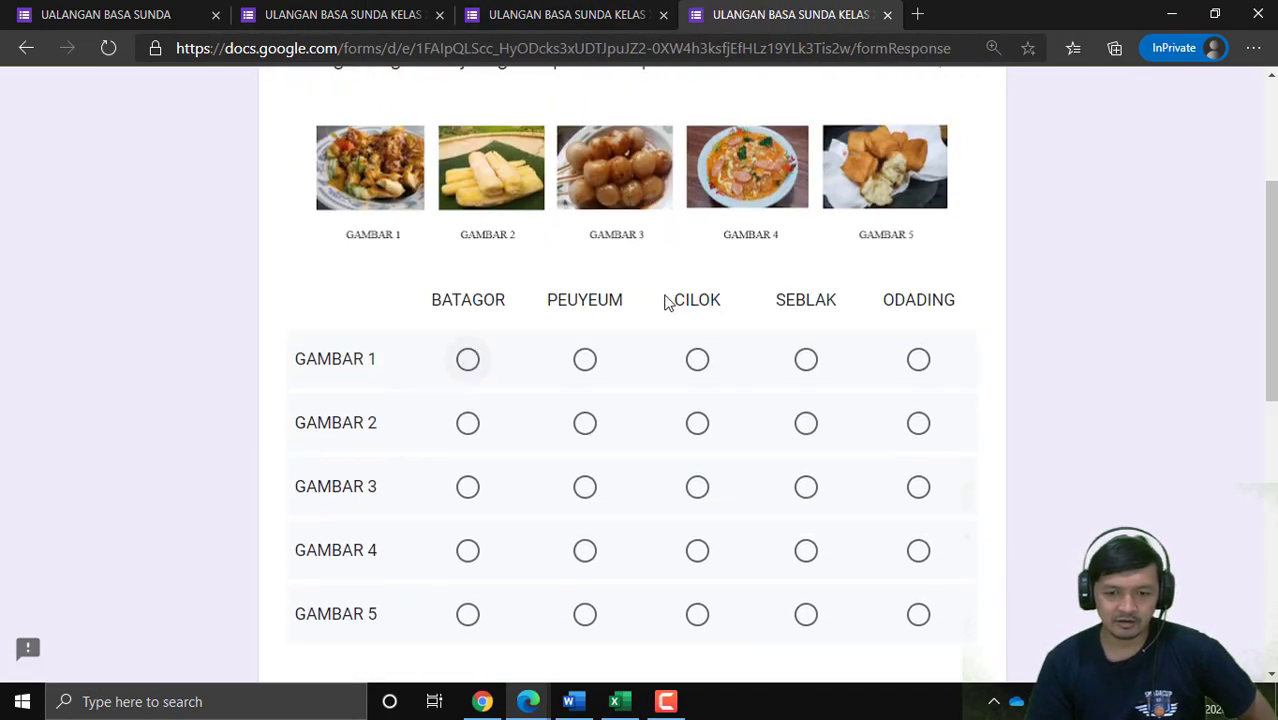
{"action": "left_click", "coordinate": [472, 363]}
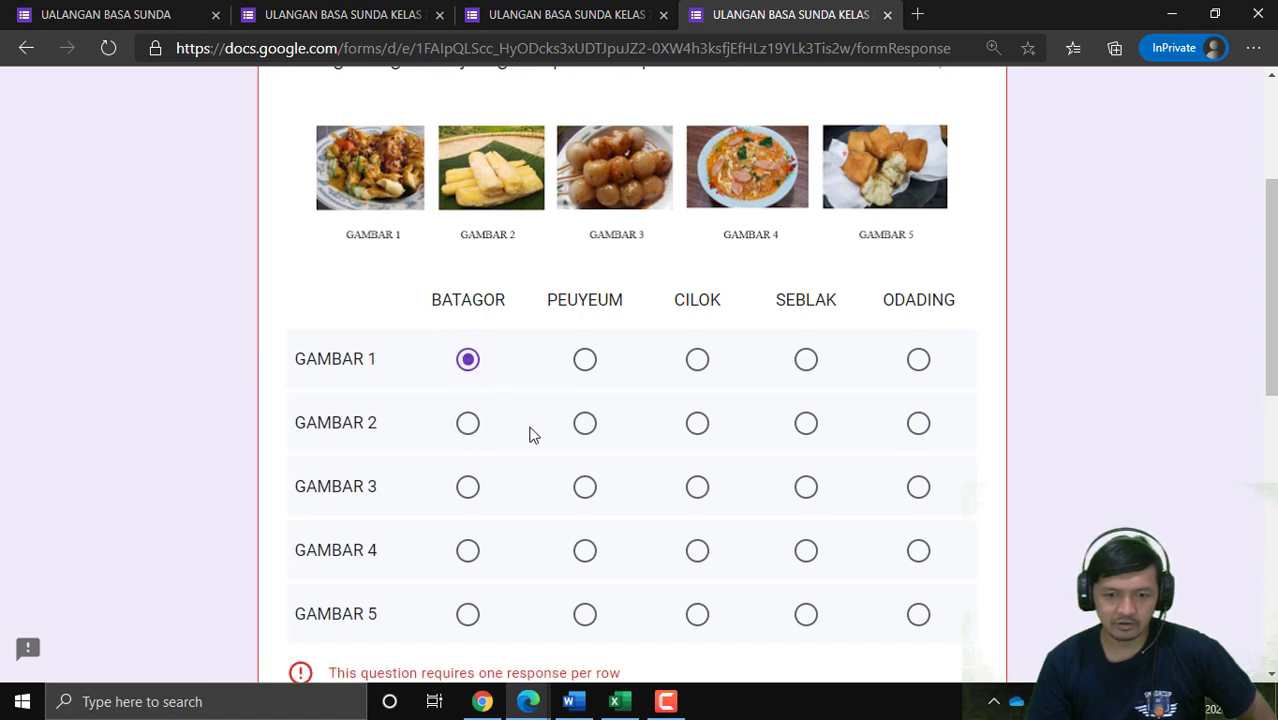
{"action": "left_click", "coordinate": [592, 430]}
{"action": "left_click", "coordinate": [699, 488]}
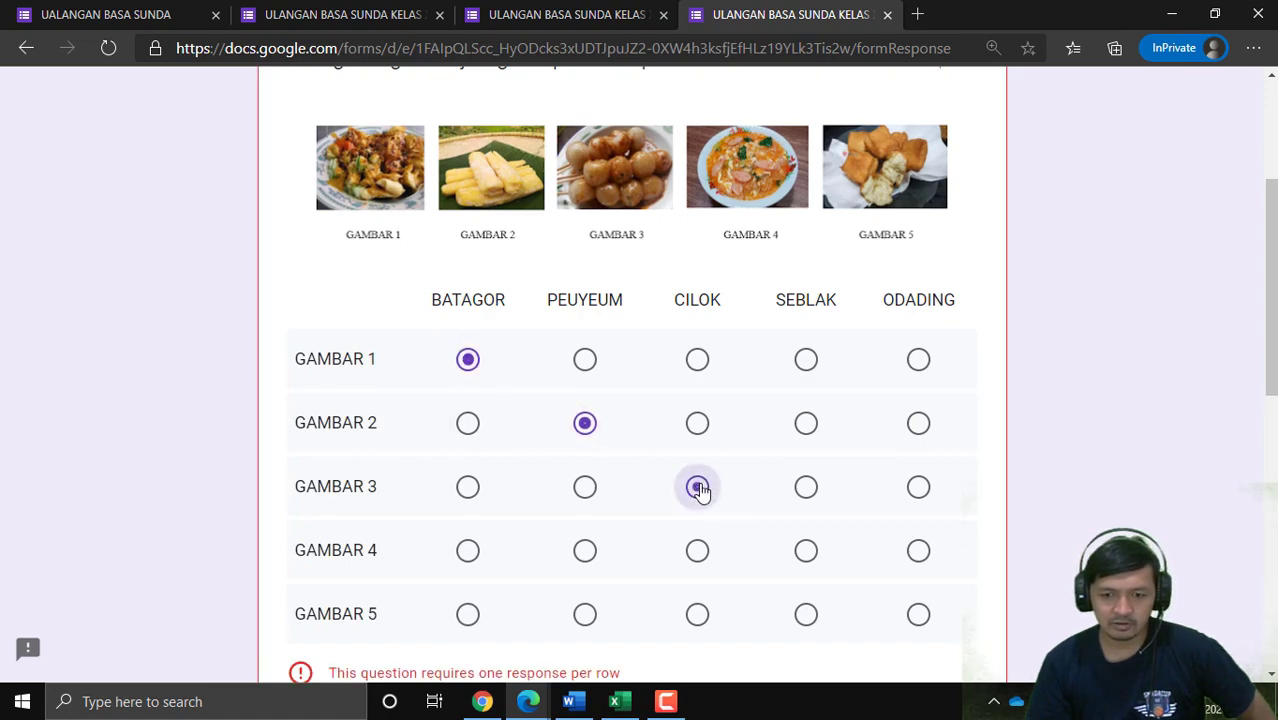
{"action": "left_click", "coordinate": [807, 553]}
{"action": "left_click", "coordinate": [910, 617]}
Step: Answer the word-matching question: Dahar with Tuang, Sare with Molor, Ceurik with nangis, Ningali with Nempo, and Calik with diuk
{"action": "scroll", "coordinate": [835, 535], "scroll_direction": "down", "scroll_amount": 5}
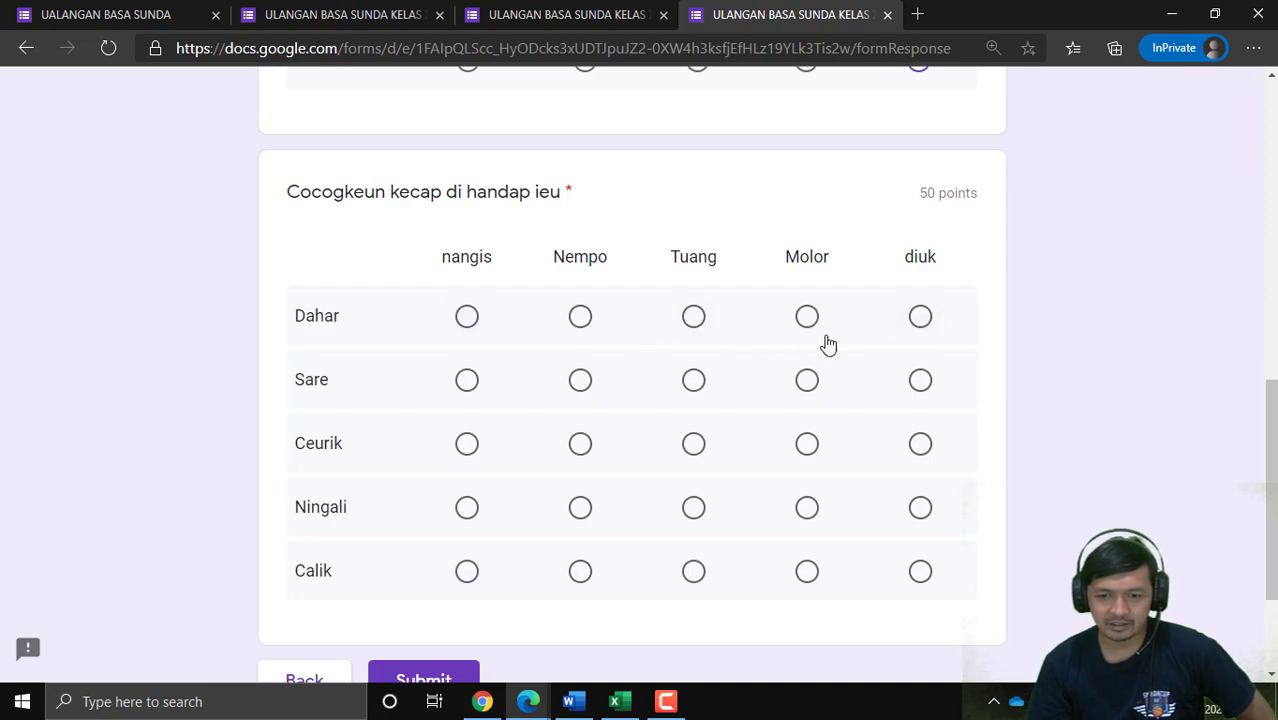
{"action": "left_click", "coordinate": [695, 318]}
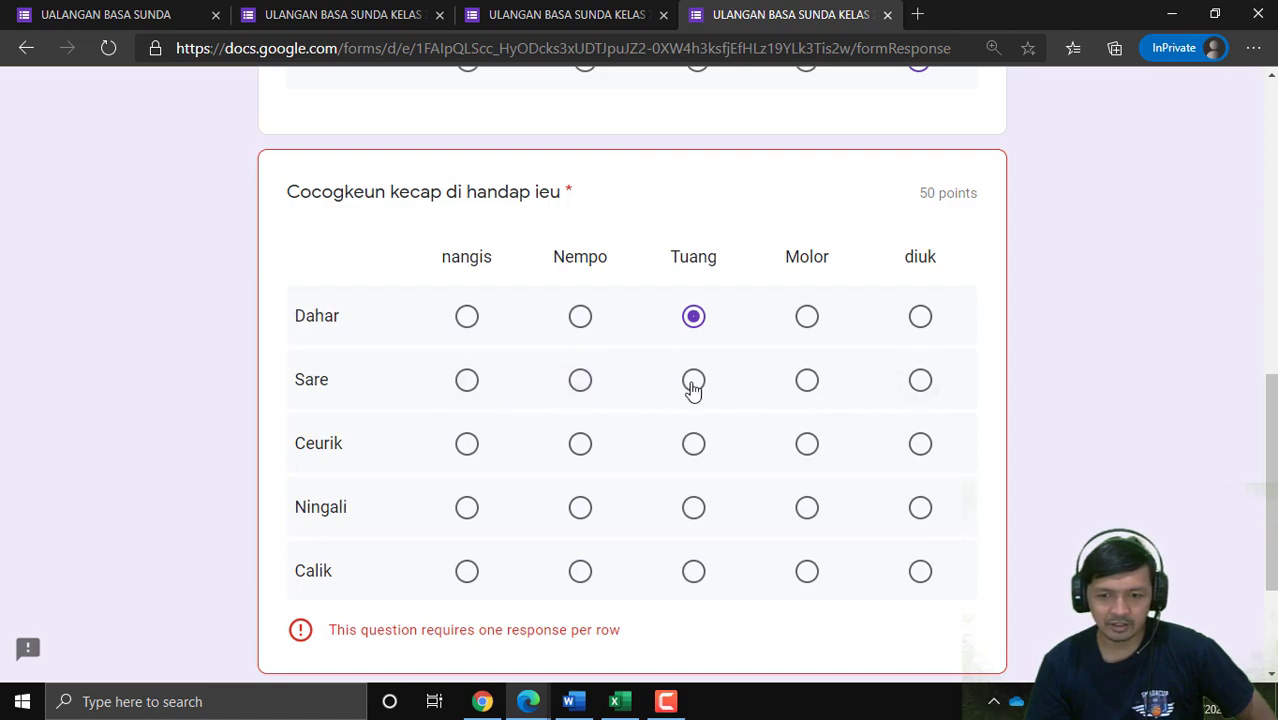
{"action": "left_click", "coordinate": [806, 386]}
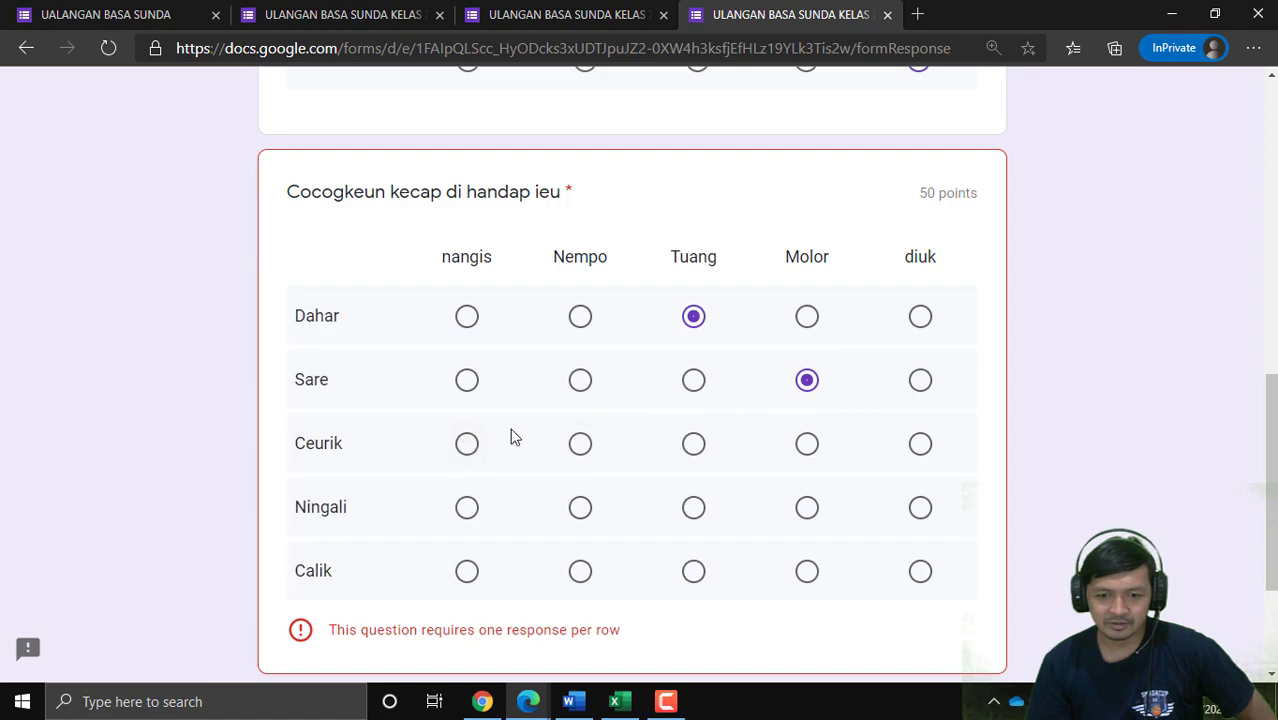
{"action": "left_click", "coordinate": [467, 443]}
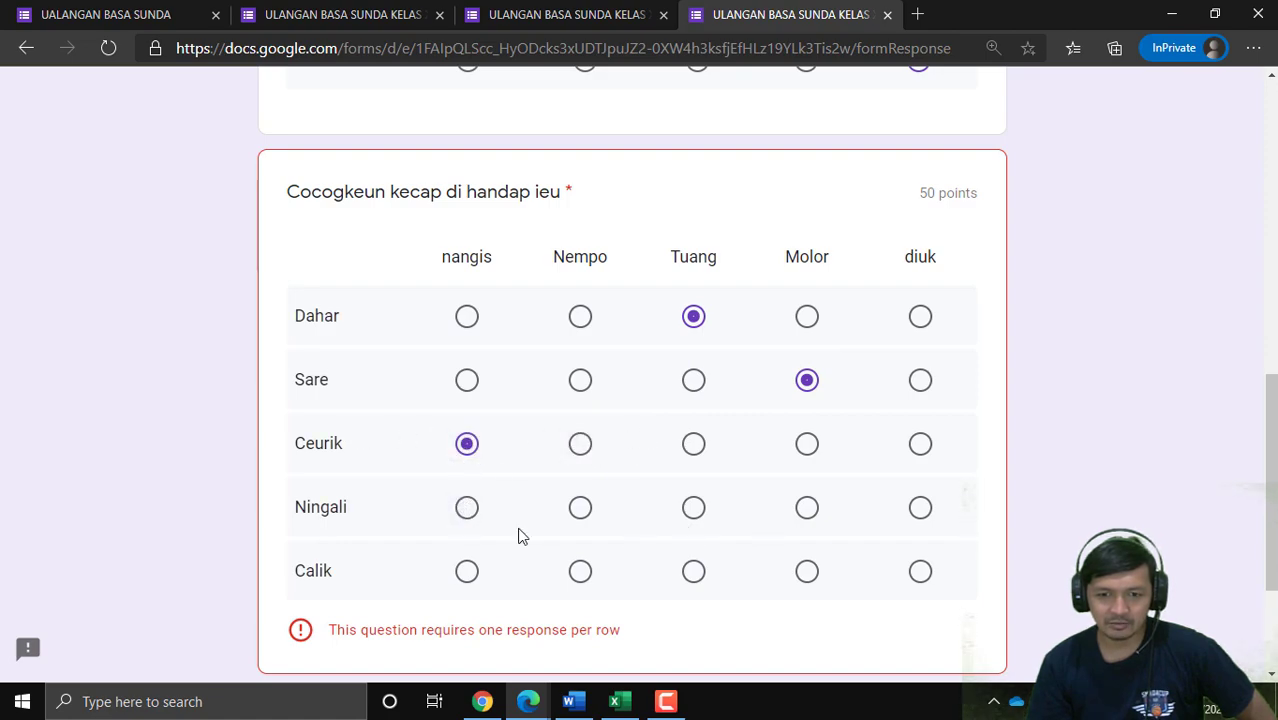
{"action": "left_click", "coordinate": [581, 512]}
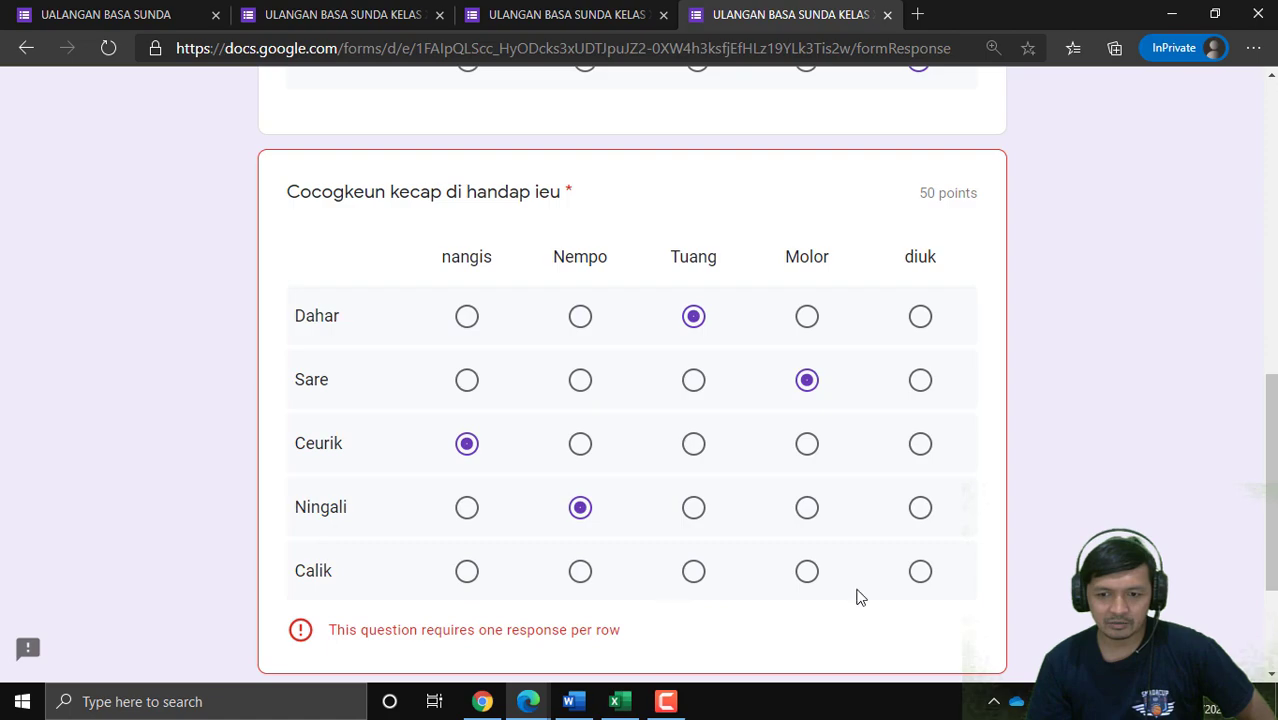
{"action": "left_click", "coordinate": [920, 571]}
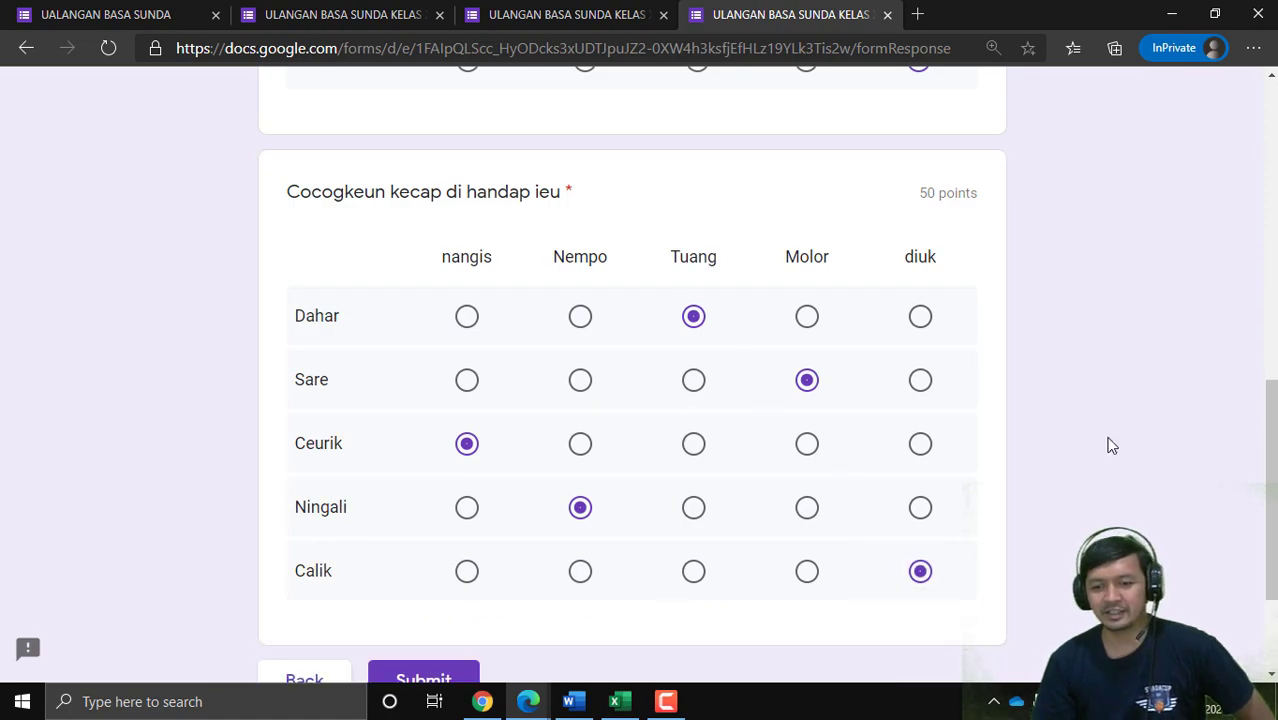
Step: Submit the quiz response and view its score page with the total points and section scores
{"action": "scroll", "coordinate": [1051, 526], "scroll_direction": "down", "scroll_amount": 2}
{"action": "left_click", "coordinate": [436, 494]}
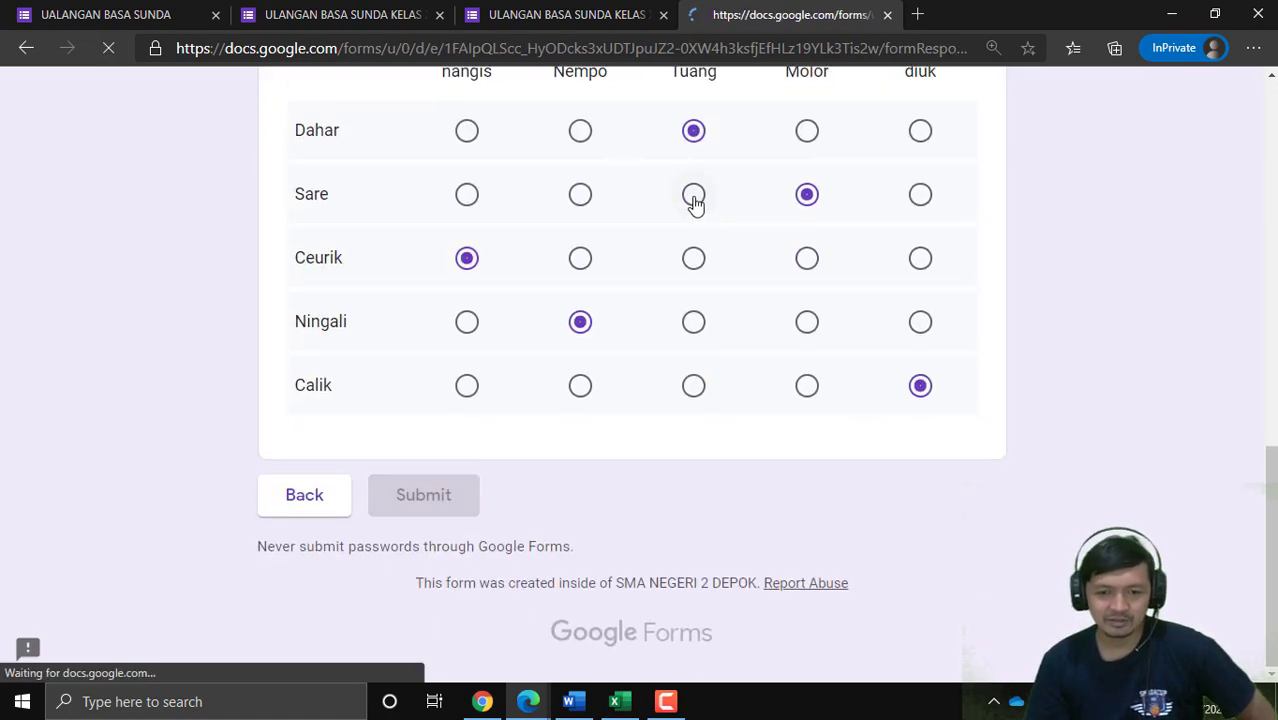
{"action": "left_click", "coordinate": [400, 268]}
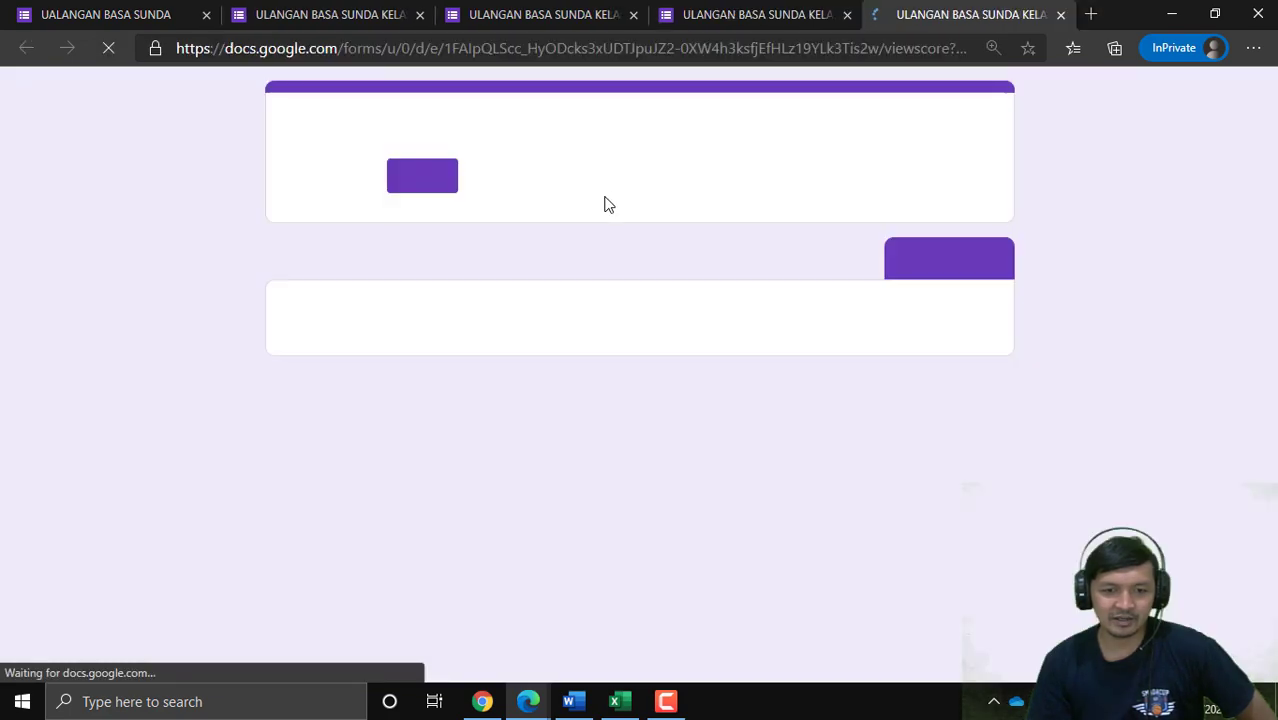
{"action": "scroll", "coordinate": [480, 230], "scroll_direction": "down", "scroll_amount": 2}
{"action": "scroll", "coordinate": [500, 220], "scroll_direction": "up", "scroll_amount": 1}
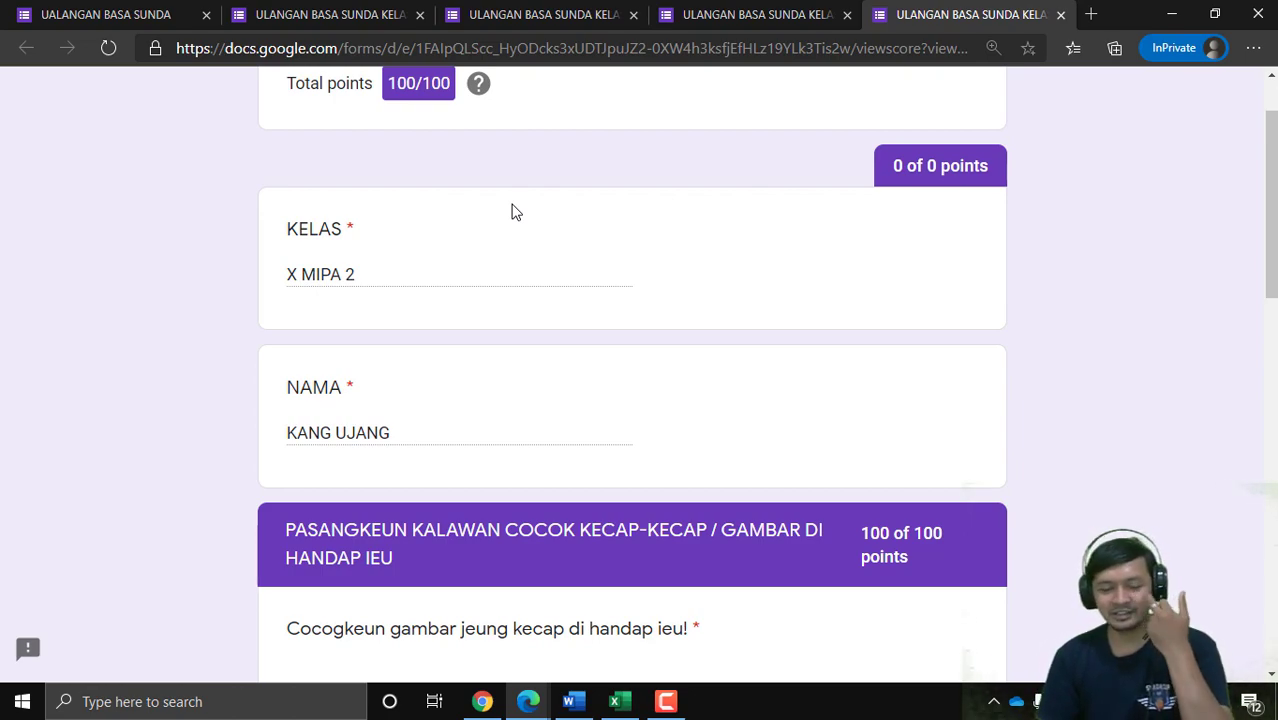
{"action": "scroll", "coordinate": [420, 385], "scroll_direction": "up", "scroll_amount": 1}
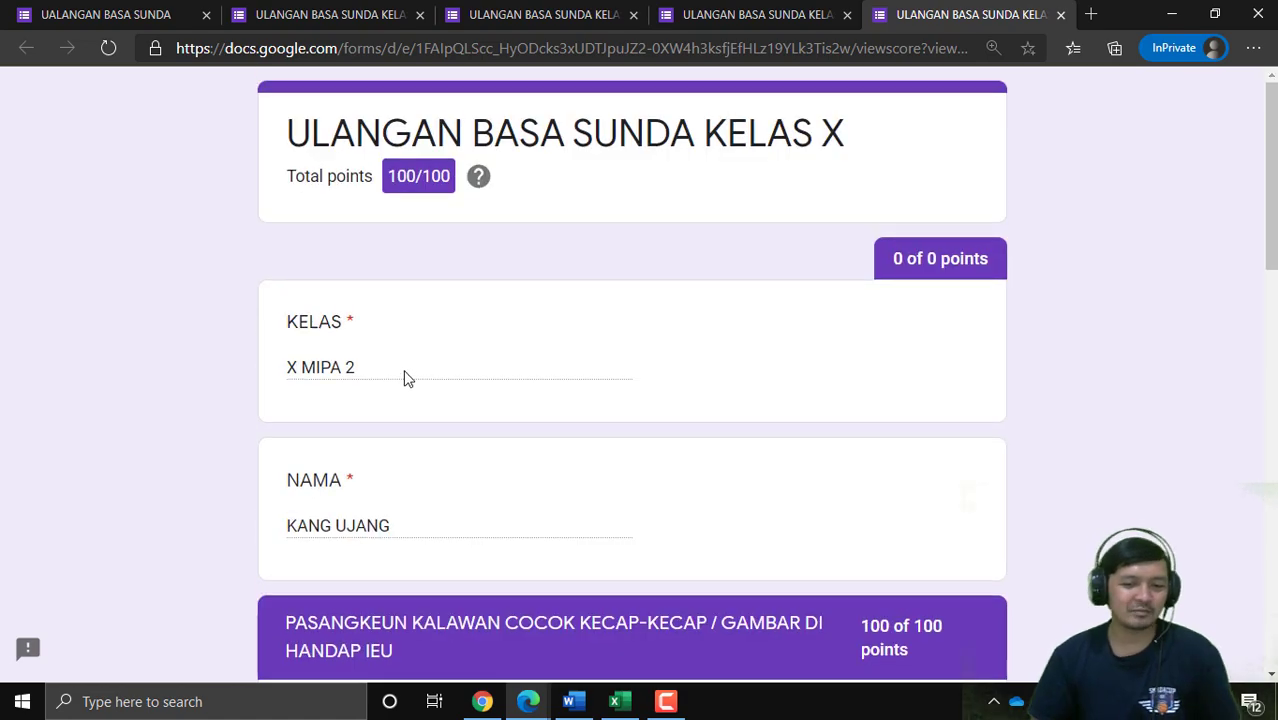